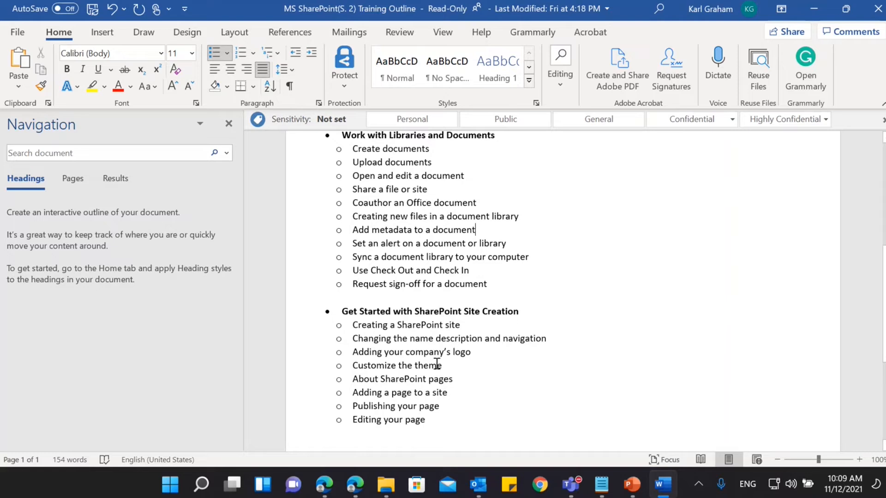
Switch to the Office home page in the InPrivate Edge window, check the Word training outline, and return to Edge.
click(358, 486)
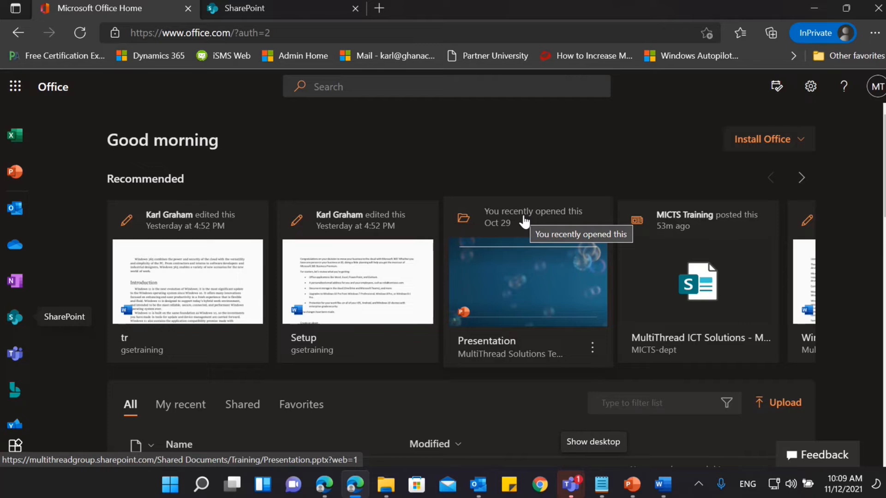
click(660, 489)
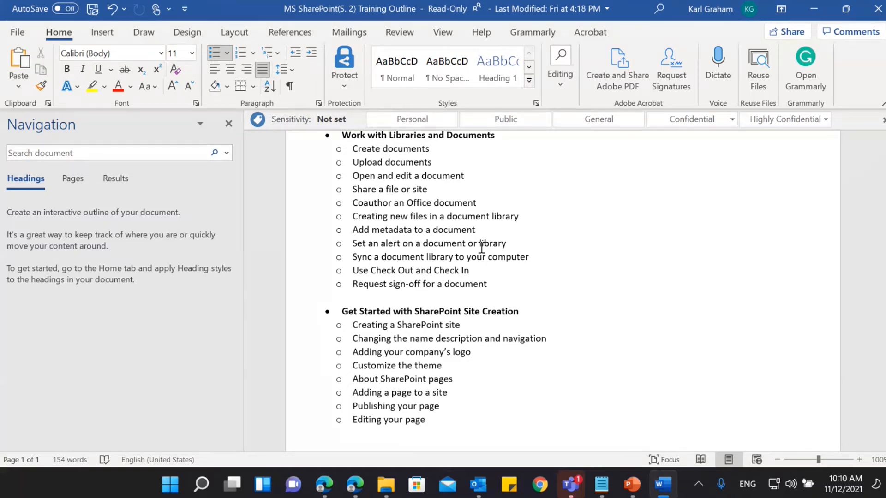
click(357, 487)
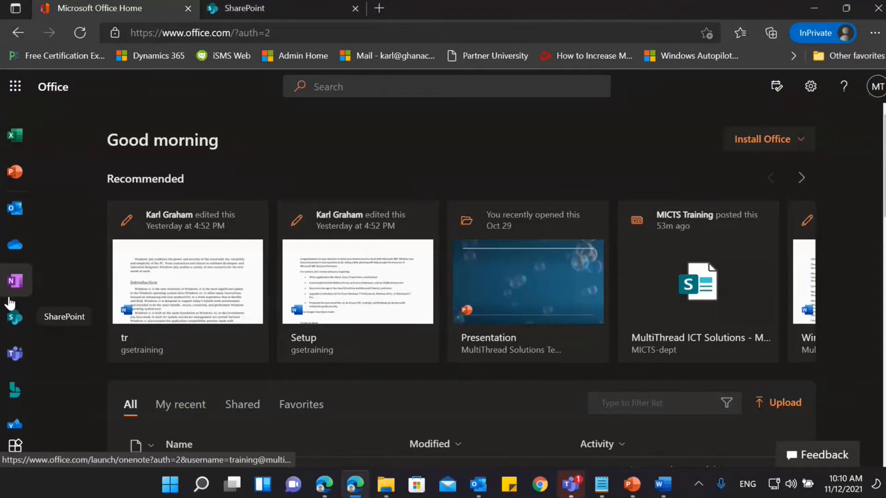
Open SharePoint from the Office home page in a new tab and close the duplicate SharePoint tab.
right_click(12, 320)
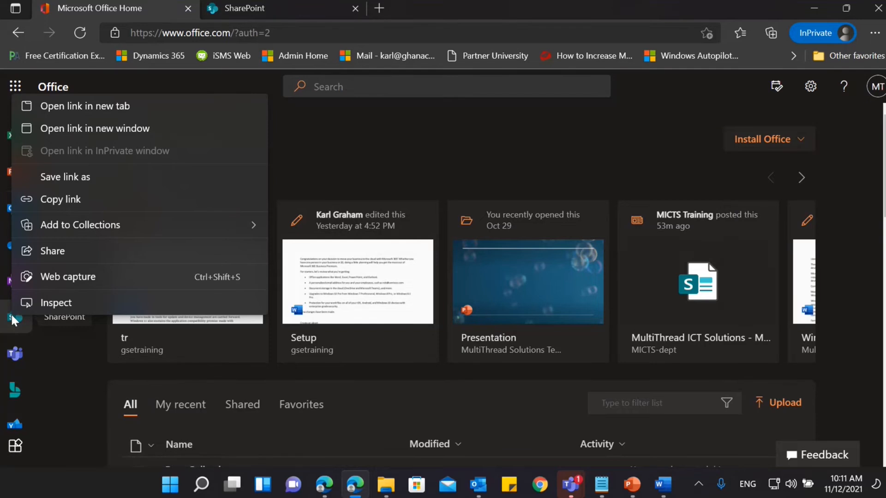
click(79, 107)
click(405, 11)
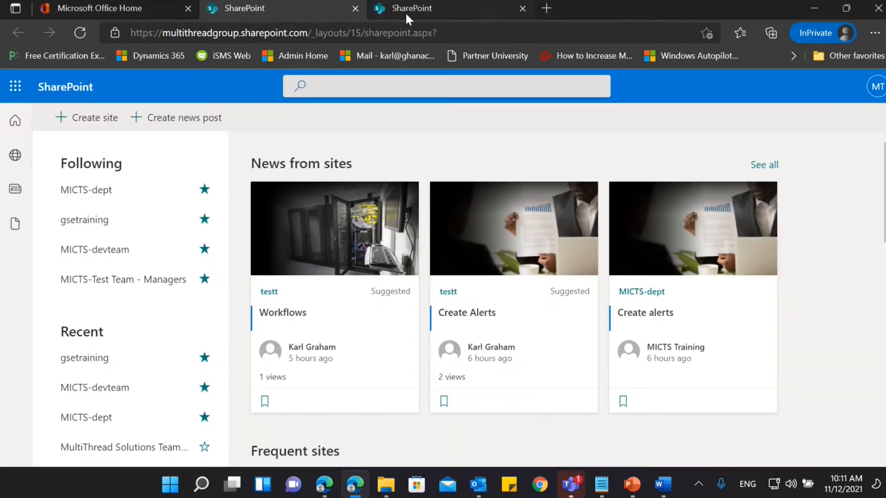
click(522, 8)
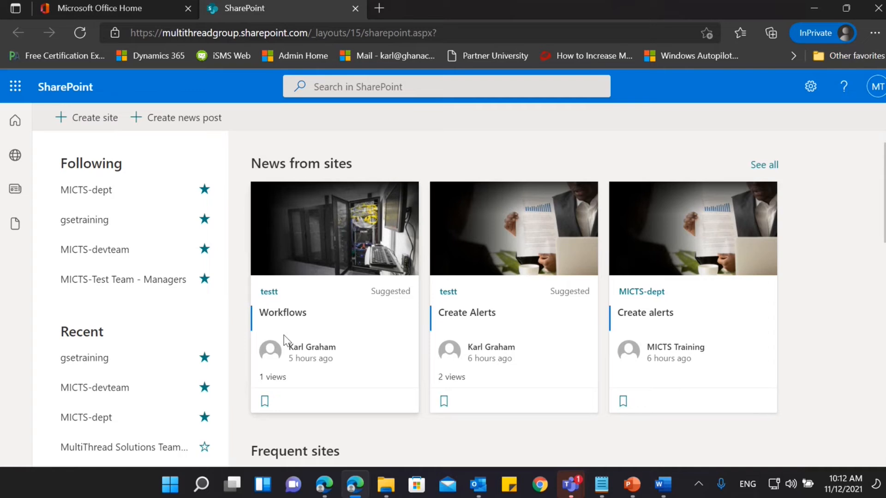
Switch to the other Edge window and examine the GoldCoast site's home page, including its quick links, news, events and Global Footprint sections.
click(328, 483)
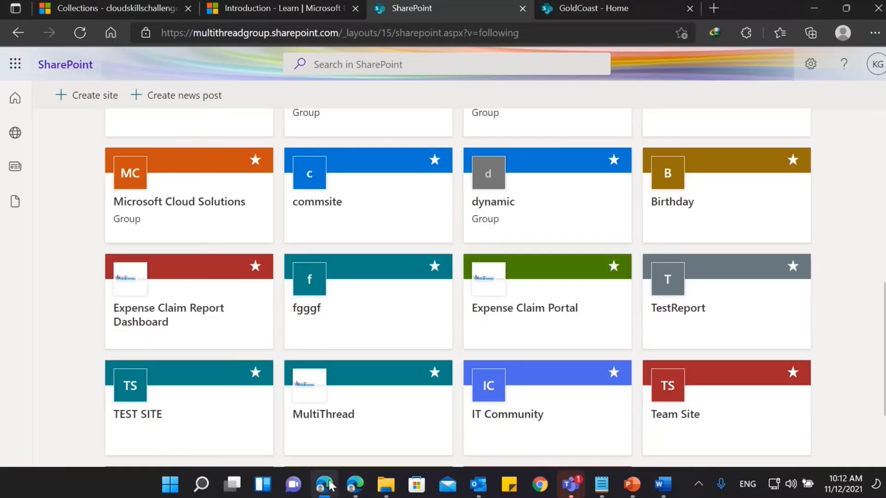
click(575, 5)
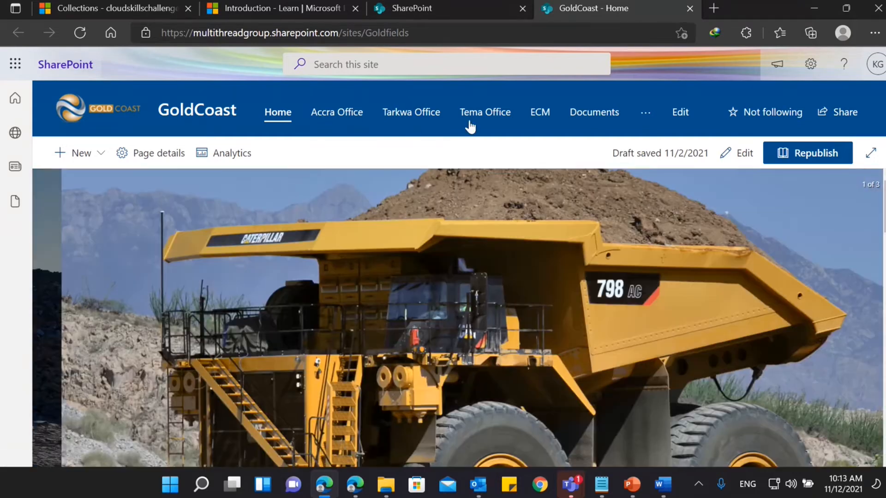
scroll(617, 207, down, 3)
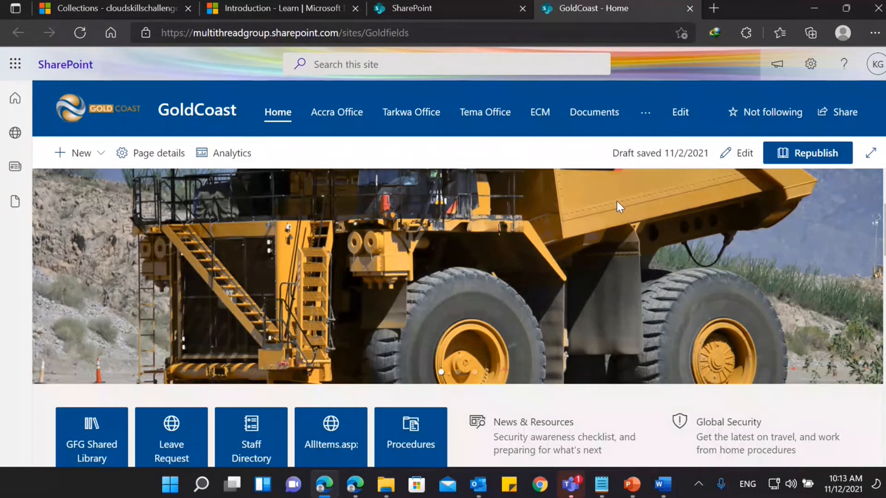
scroll(618, 203, down, 2)
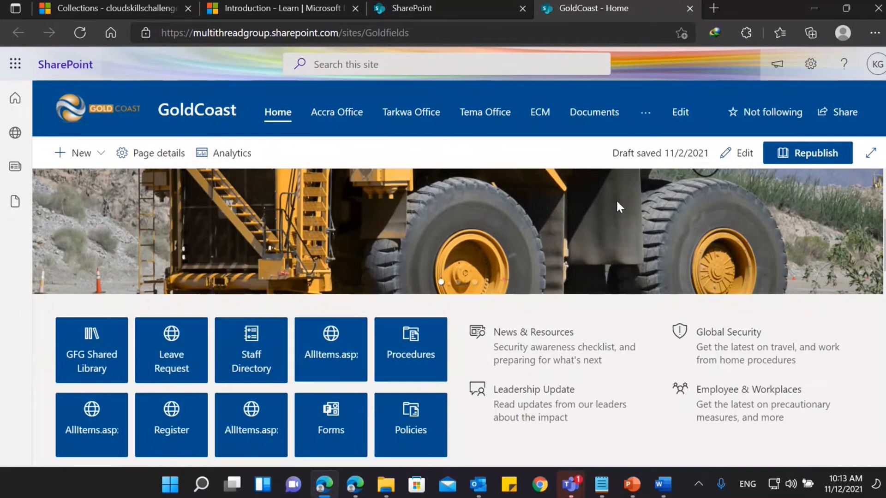
scroll(618, 206, down, 7)
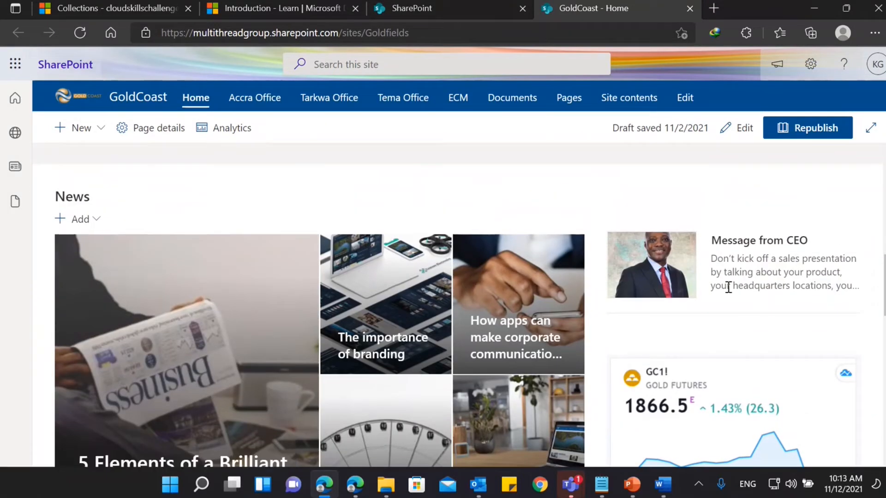
scroll(208, 260, down, 4)
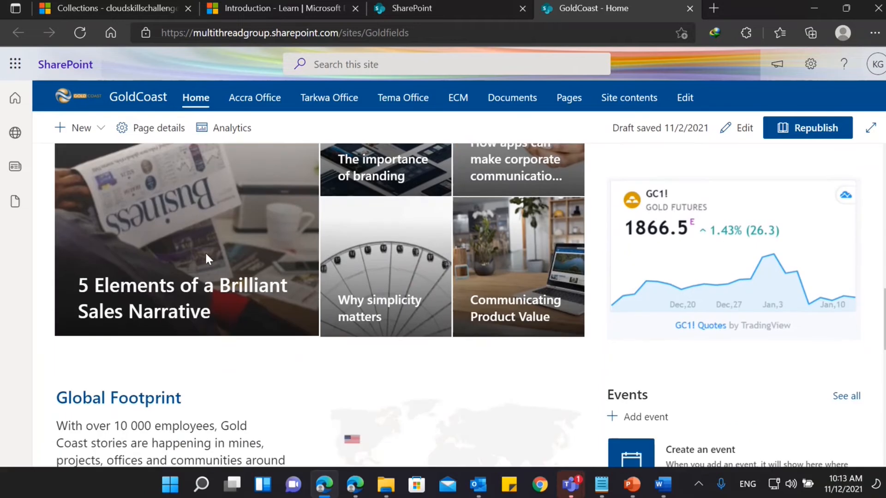
scroll(207, 258, up, 3)
scroll(206, 257, down, 8)
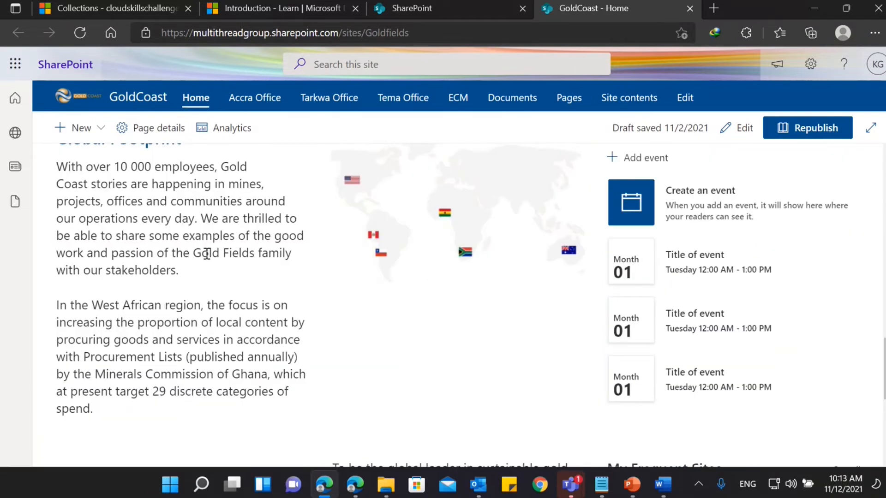
scroll(206, 254, down, 4)
scroll(206, 253, up, 4)
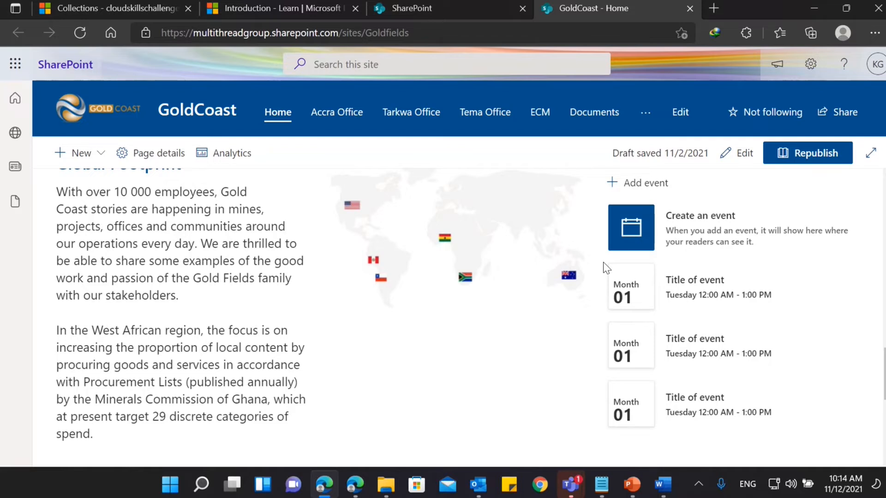
Return to the InPrivate Edge window and start creating a new SharePoint site.
click(356, 487)
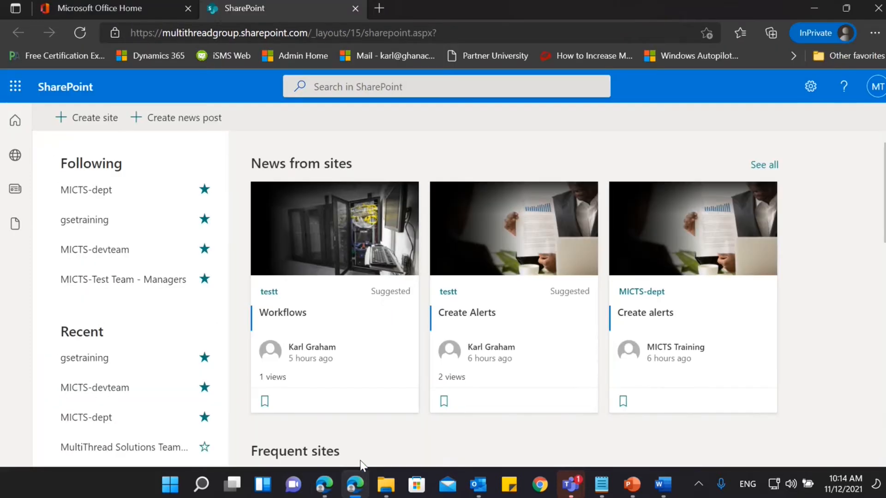
click(100, 122)
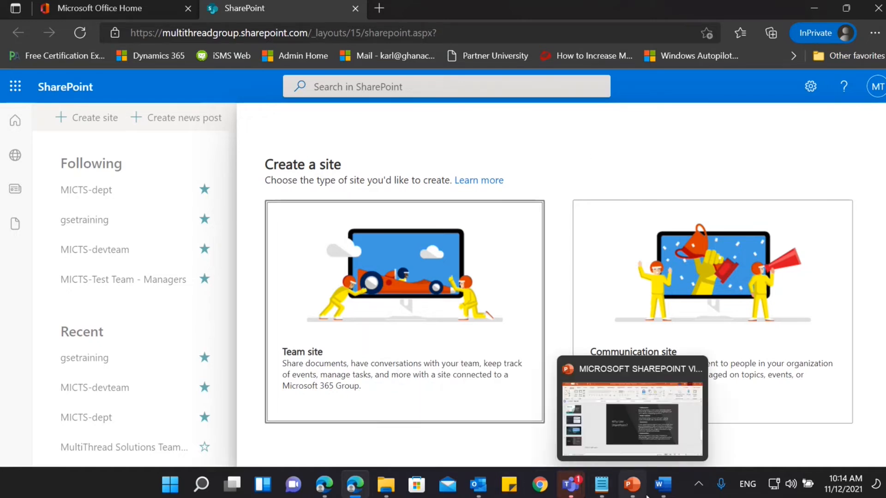
Switch to the Microsoft Teams training meeting, mute the microphone and admit the guest waiting in the lobby.
click(571, 487)
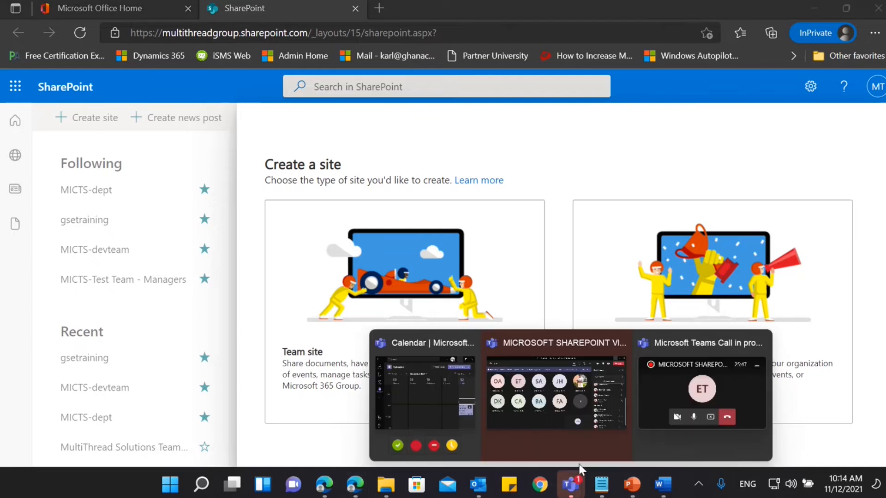
click(587, 388)
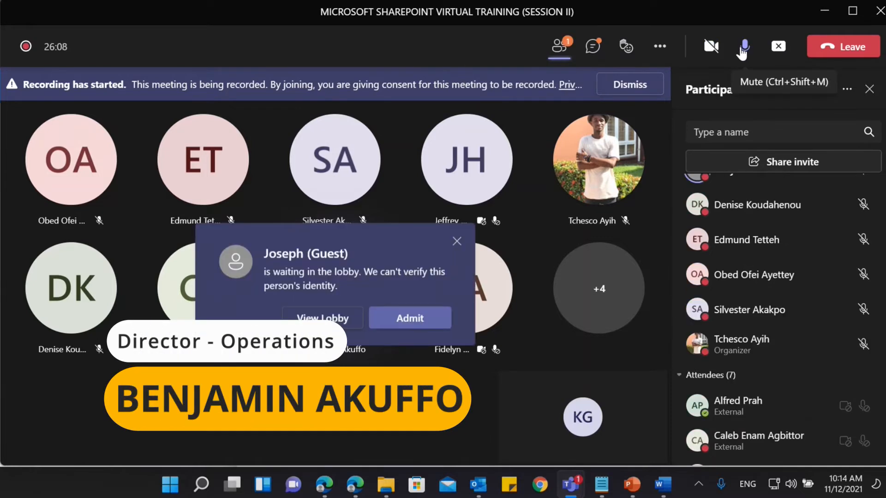
click(741, 48)
click(420, 323)
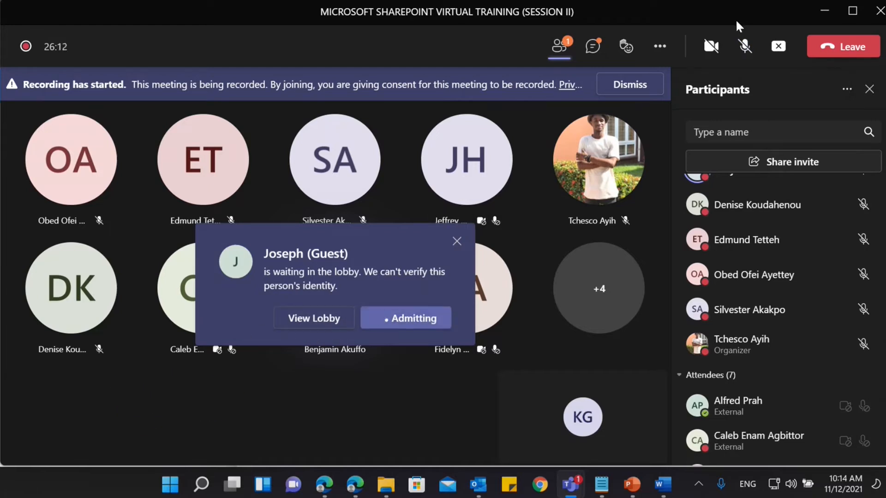
Check the meeting chat and the participant list, and return to the SharePoint site creation page in Edge.
click(593, 47)
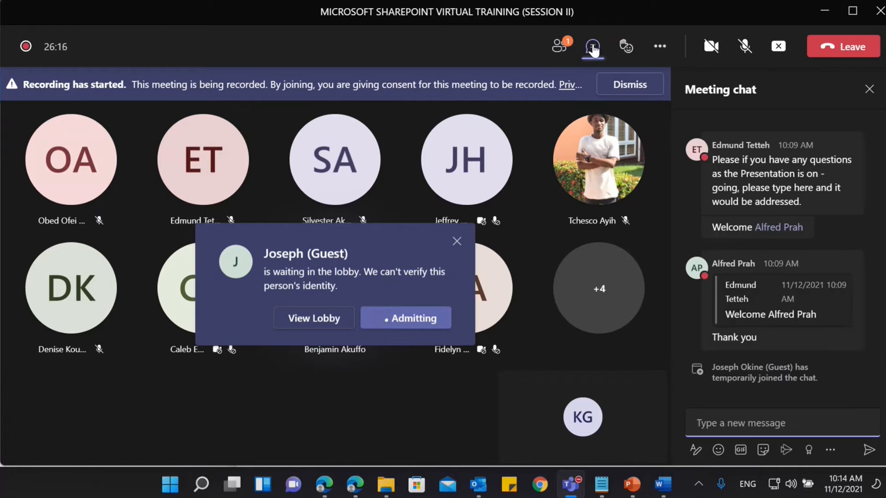
click(573, 48)
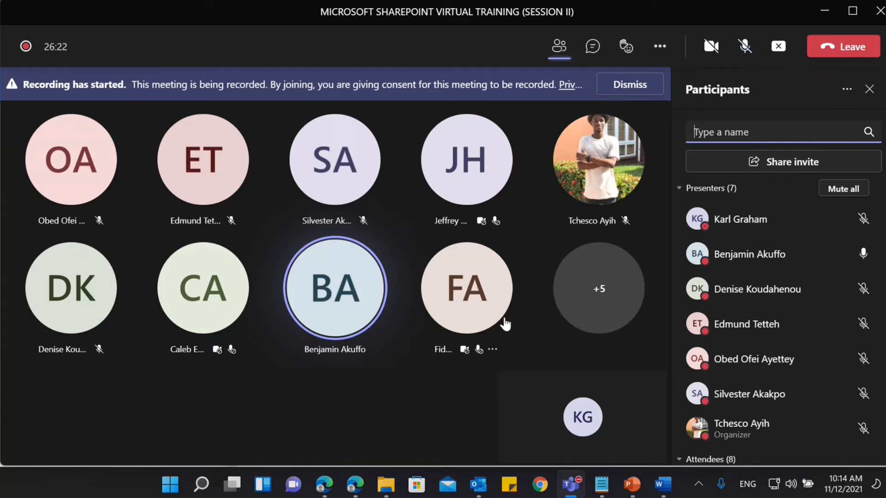
click(343, 488)
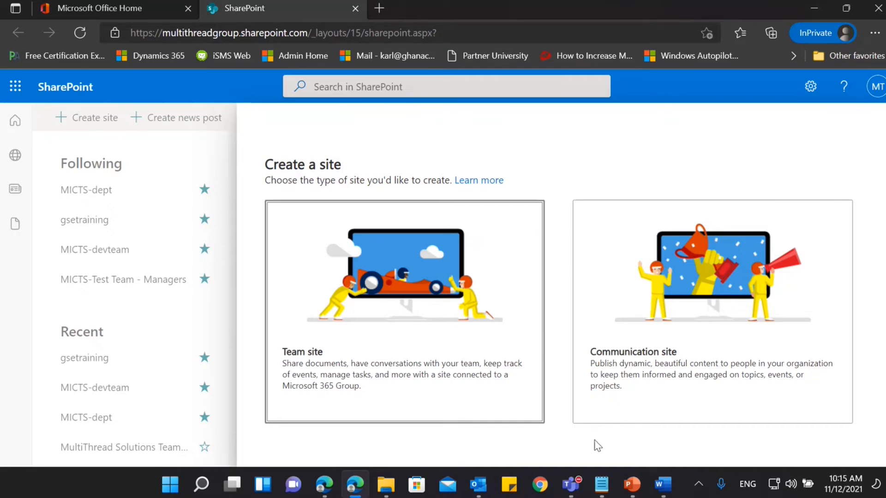
Unmute the microphone in the Teams meeting and return to the SharePoint site creation page in Edge.
mouse_move(572, 482)
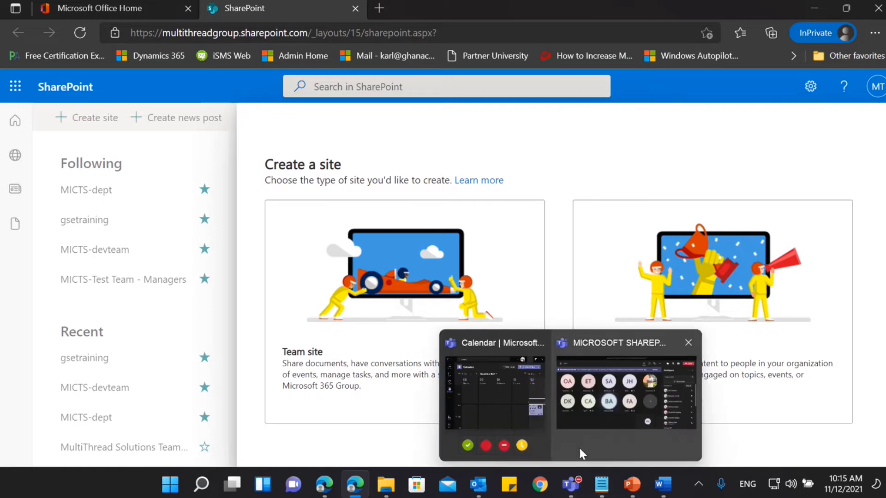
click(578, 447)
click(743, 46)
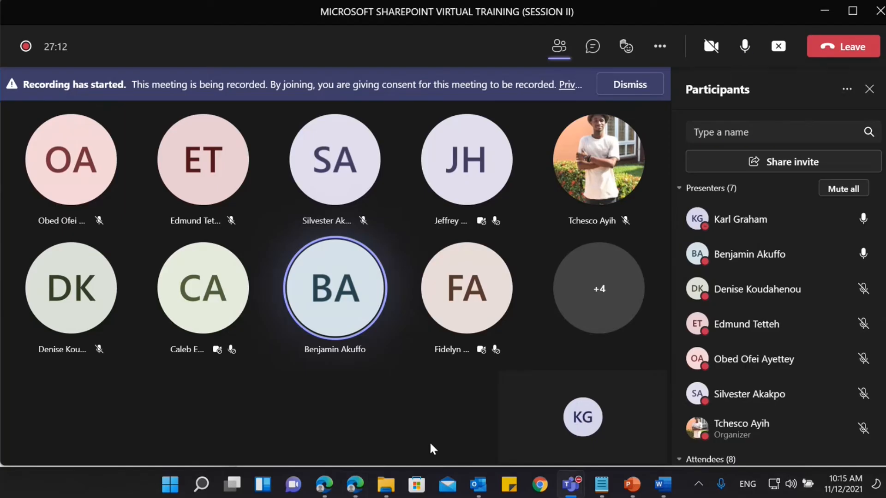
click(358, 485)
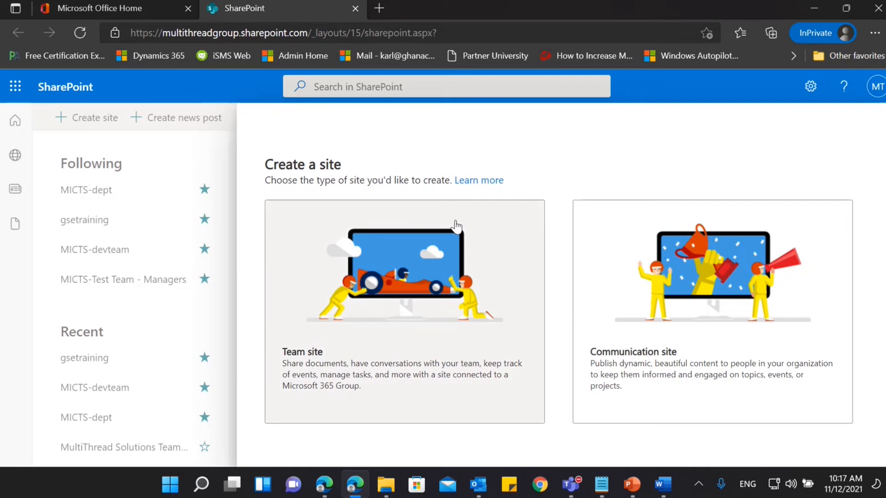
Choose the Team site type and name the new site FinanceTeam.
click(419, 303)
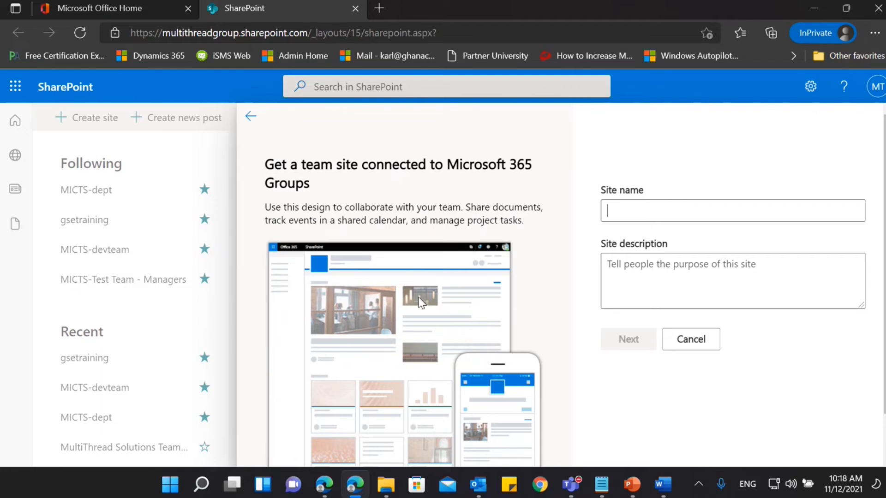
text(Finance)
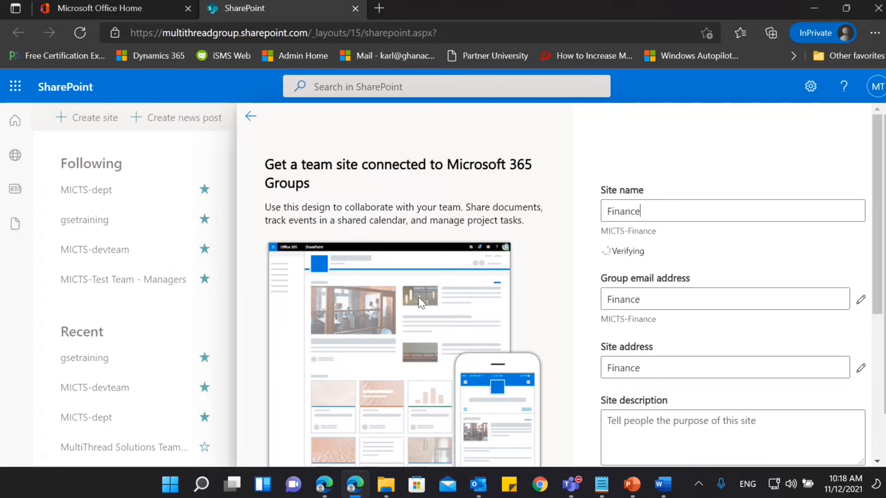
text(Tea)
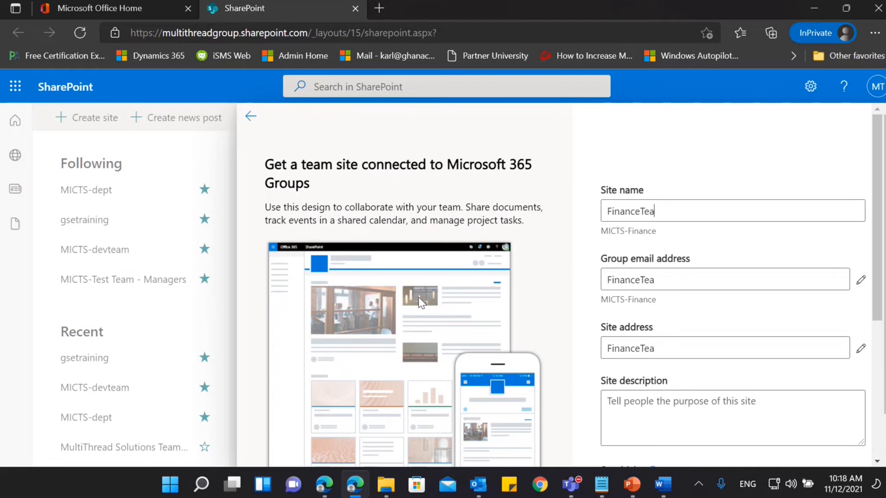
text(m)
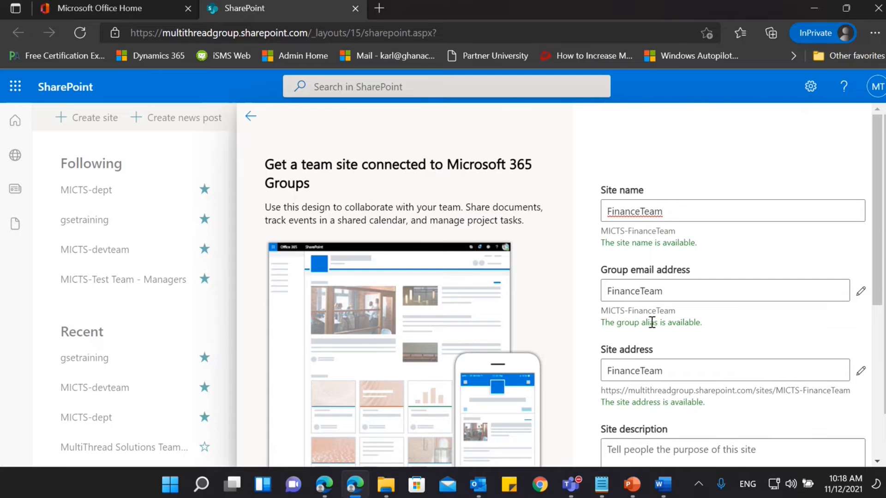
Review the site address, sensitivity, privacy and language settings, keep the defaults, and continue to adding group members.
scroll(651, 322, down, 1)
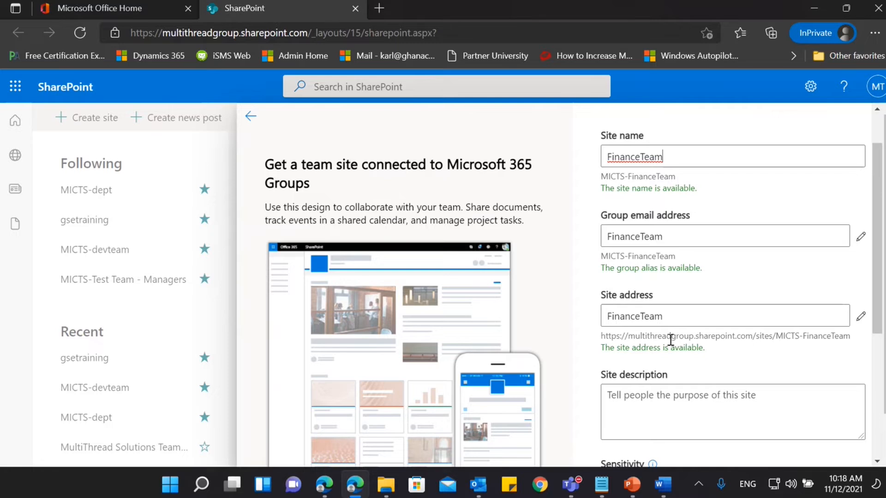
scroll(670, 340, down, 5)
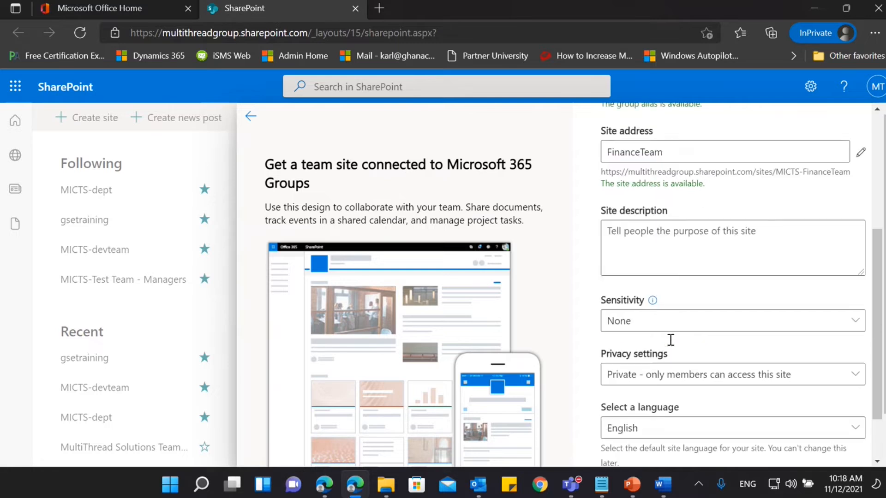
scroll(670, 340, up, 6)
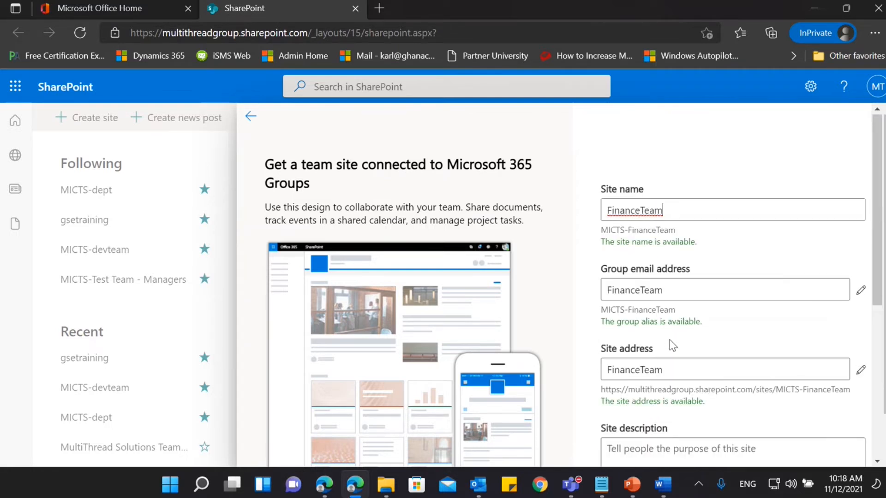
key(Return)
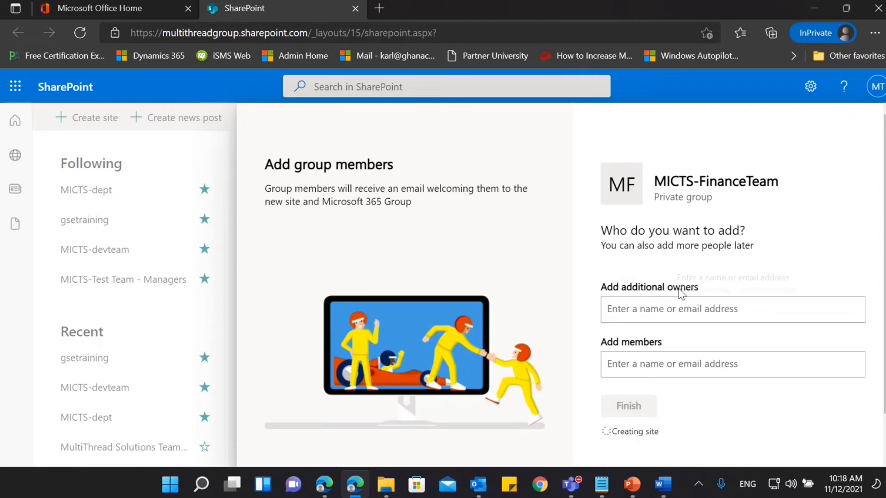
Add two colleagues from the directory as group members and finish creating the FinanceTeam site.
click(680, 367)
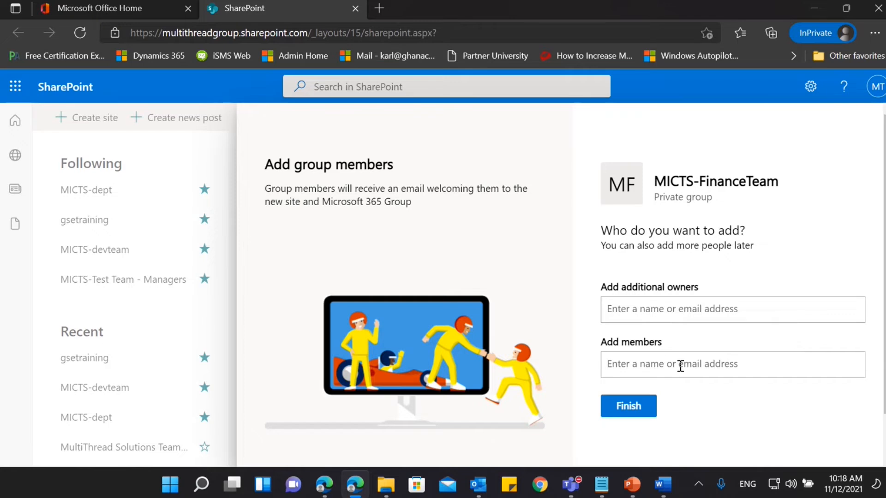
text(karl)
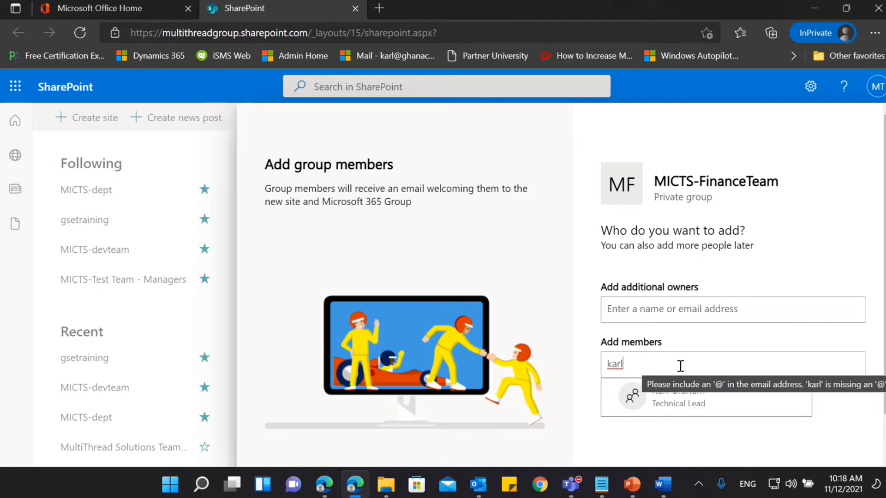
click(685, 414)
text(o)
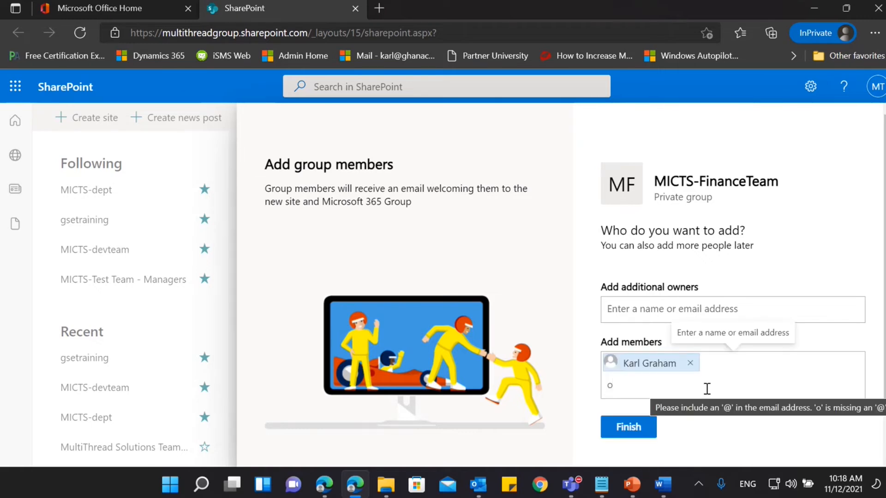
text(bed)
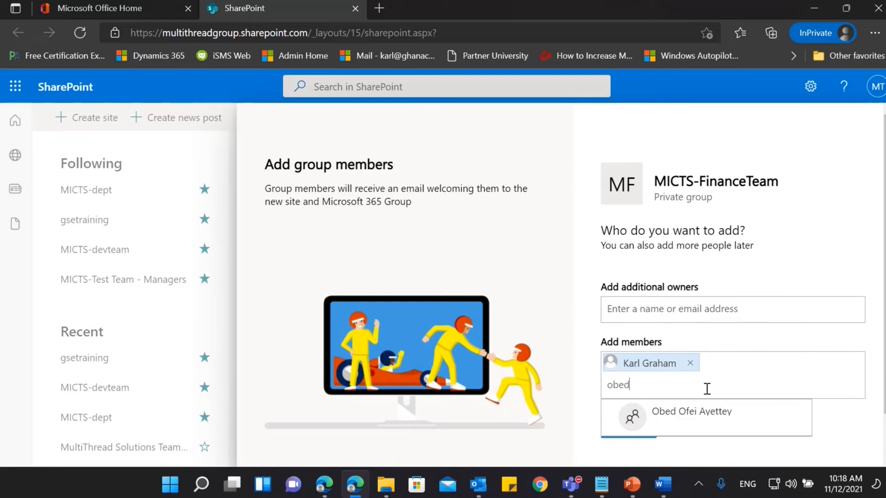
click(690, 422)
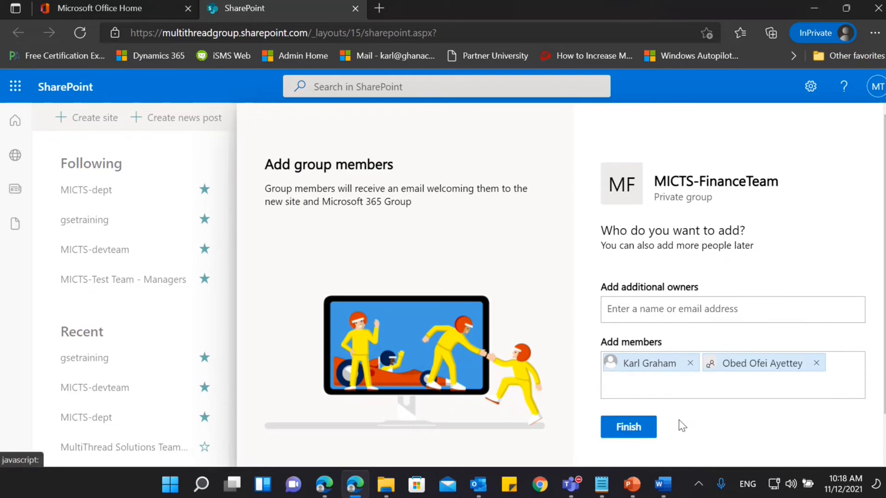
click(642, 425)
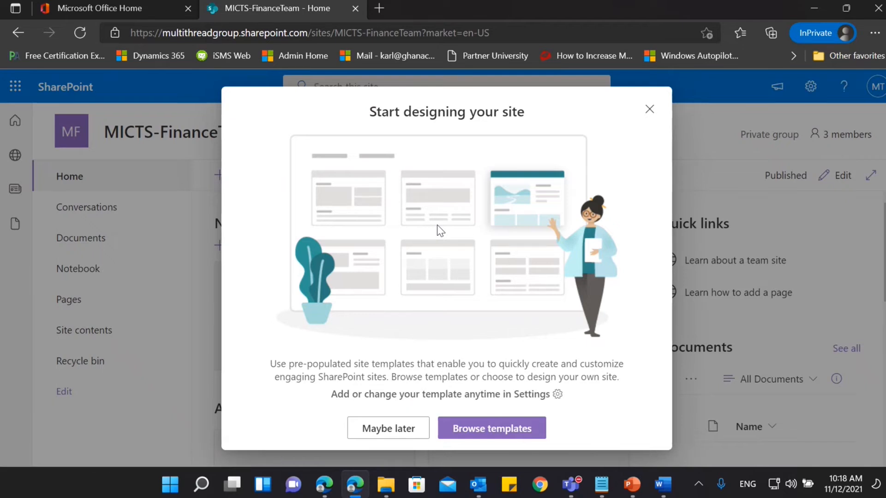
Browse the Microsoft site templates, preview the Event planning template, and leave without applying it.
click(482, 434)
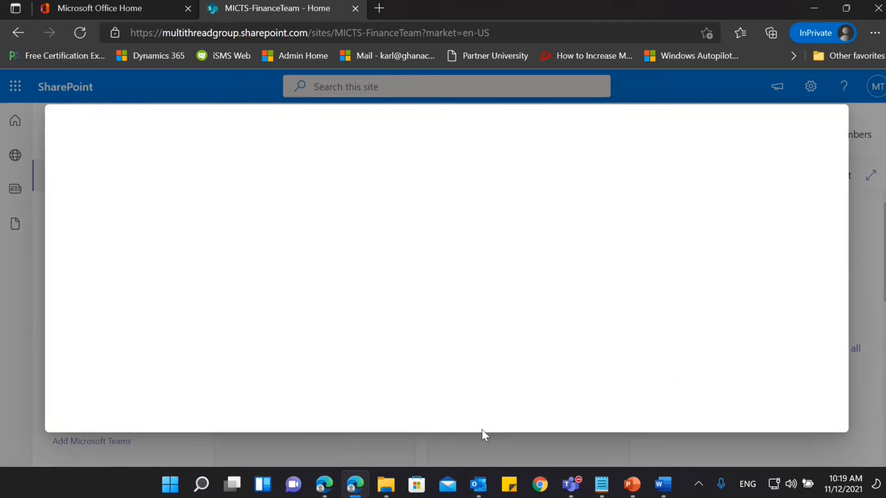
mouse_move(419, 304)
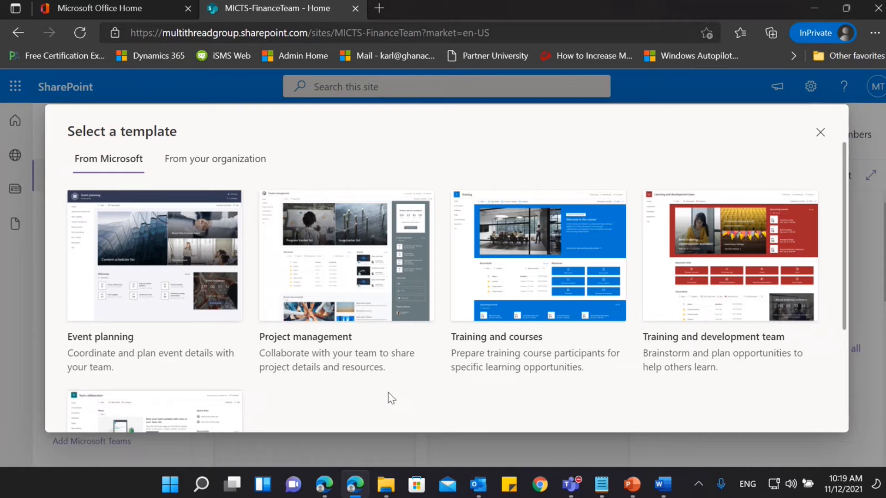
mouse_move(165, 265)
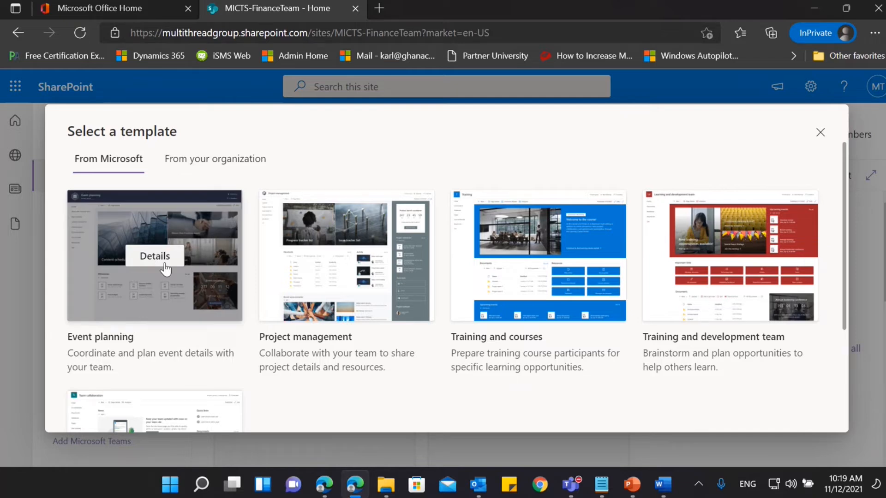
click(165, 265)
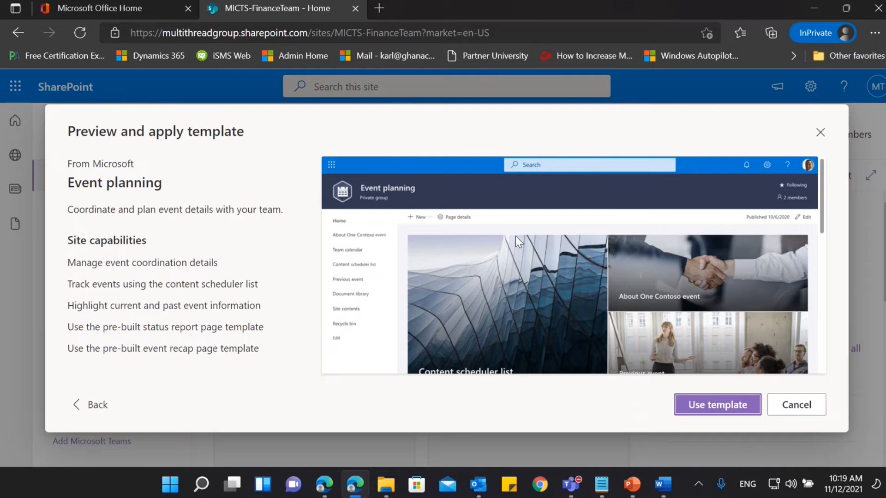
scroll(516, 236, down, 2)
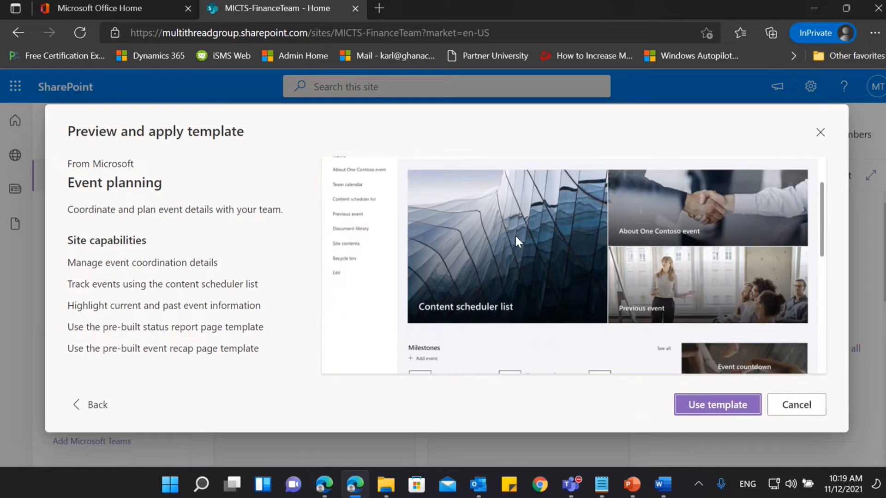
scroll(516, 237, down, 6)
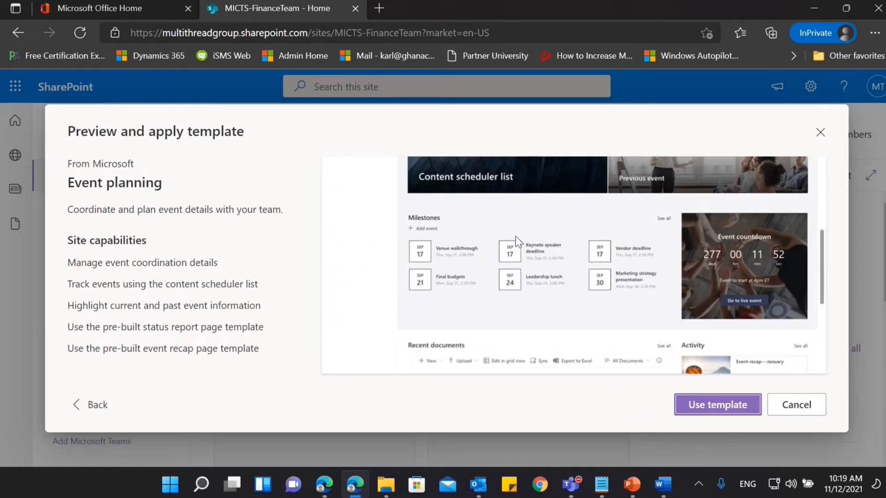
scroll(516, 236, up, 8)
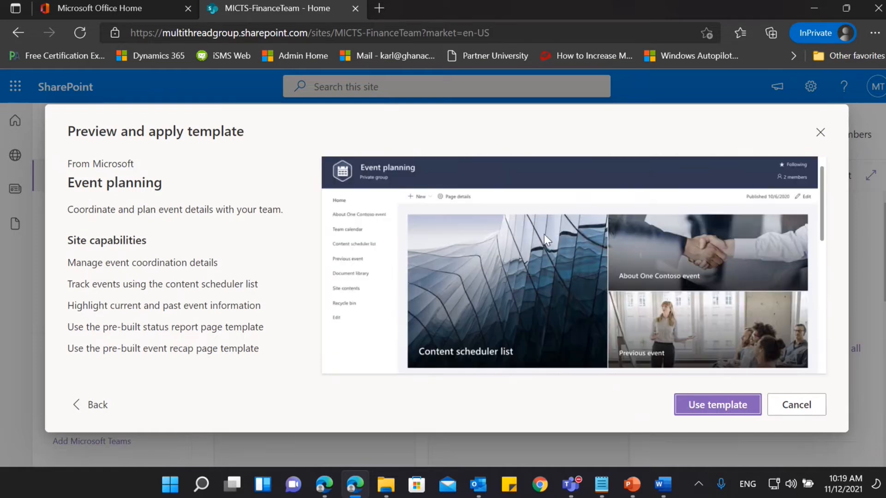
click(797, 406)
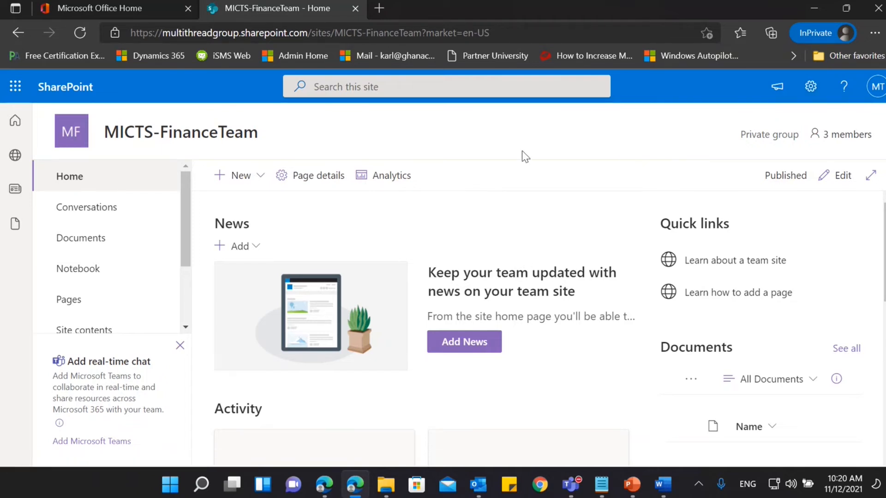
Change the site's look to the Blue SharePoint theme and save it.
click(805, 97)
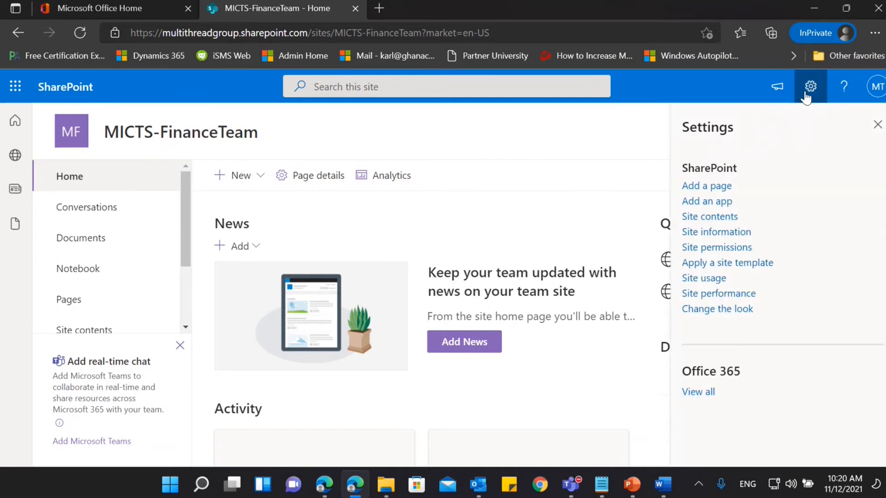
click(732, 317)
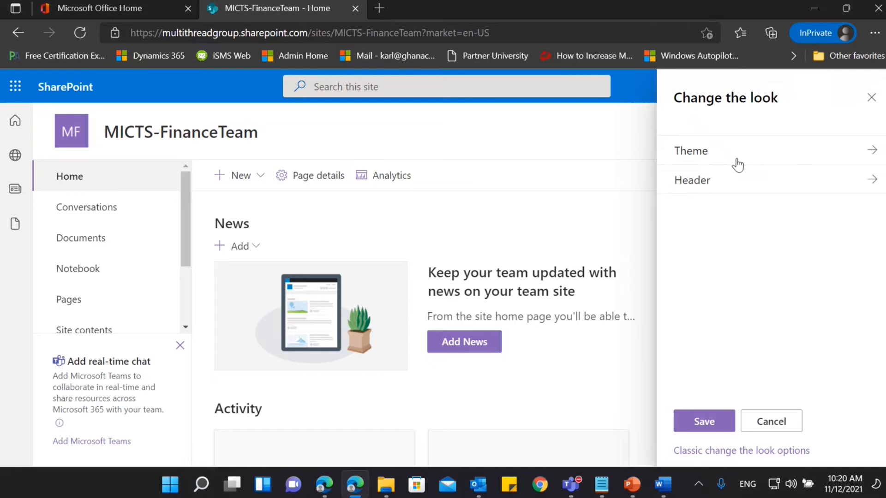
click(736, 162)
click(751, 242)
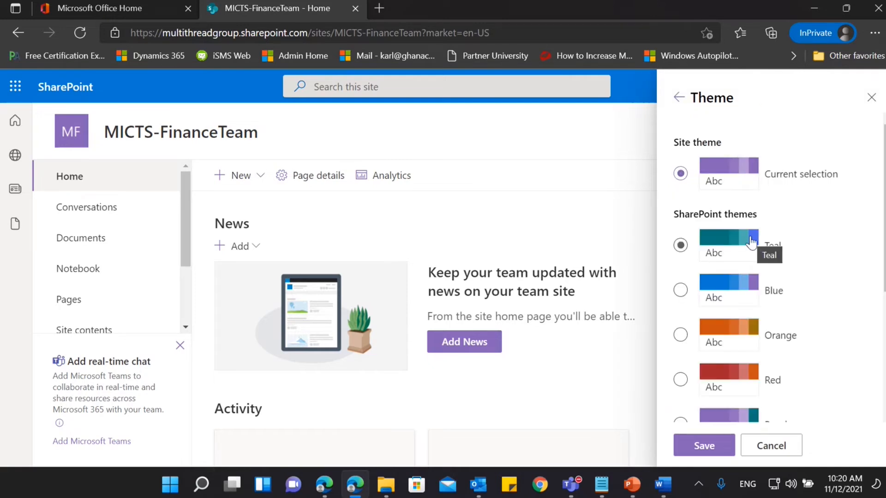
scroll(751, 241, down, 1)
click(679, 244)
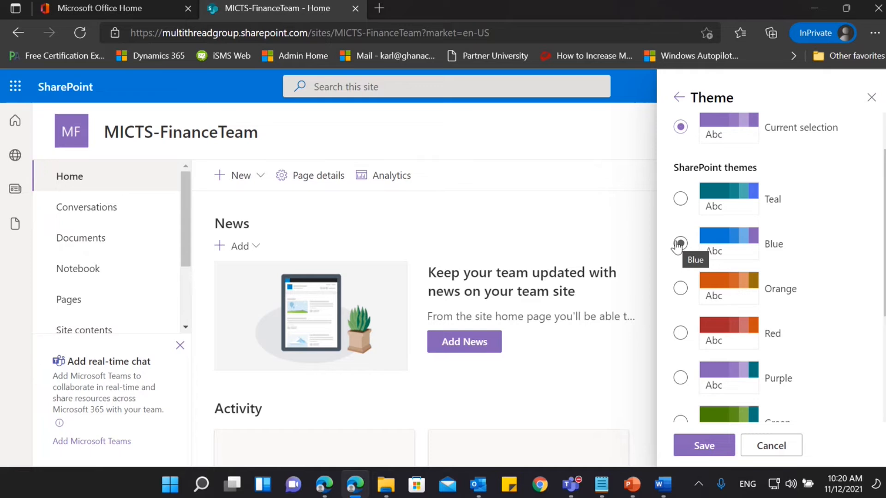
click(680, 244)
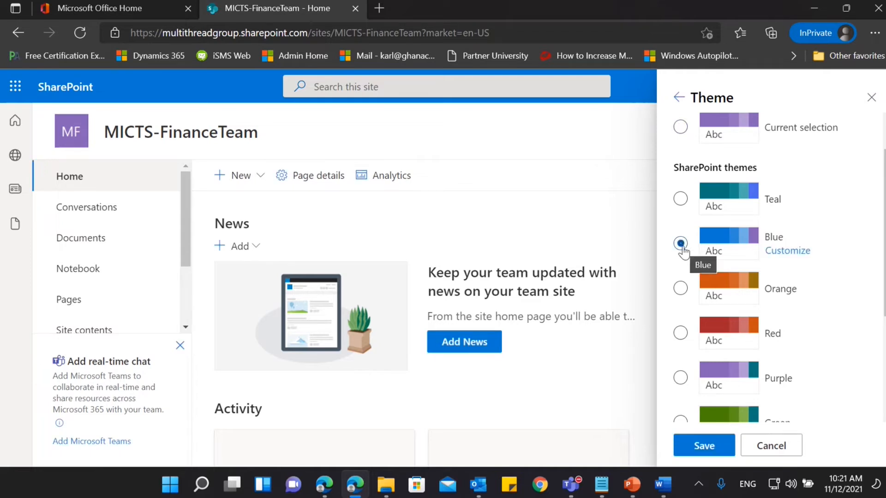
scroll(683, 252, down, 4)
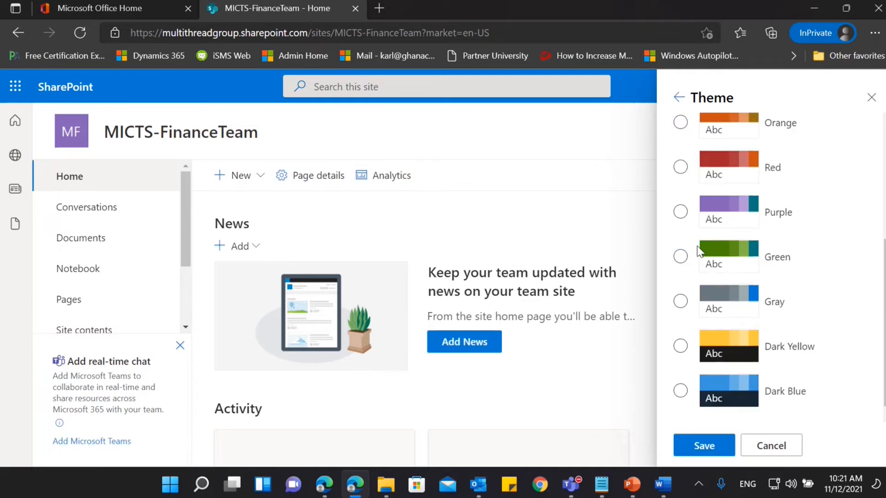
click(697, 456)
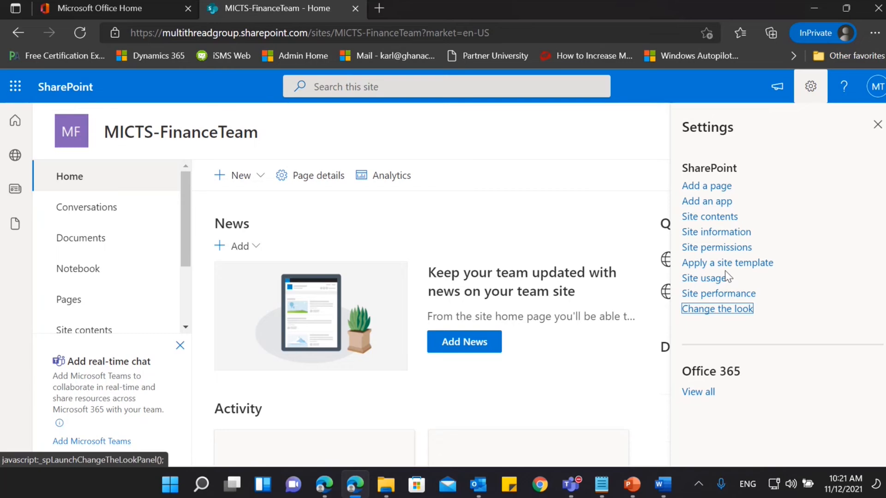
Set the site header's background to the light gray theme shade, keeping the Compact layout.
click(711, 317)
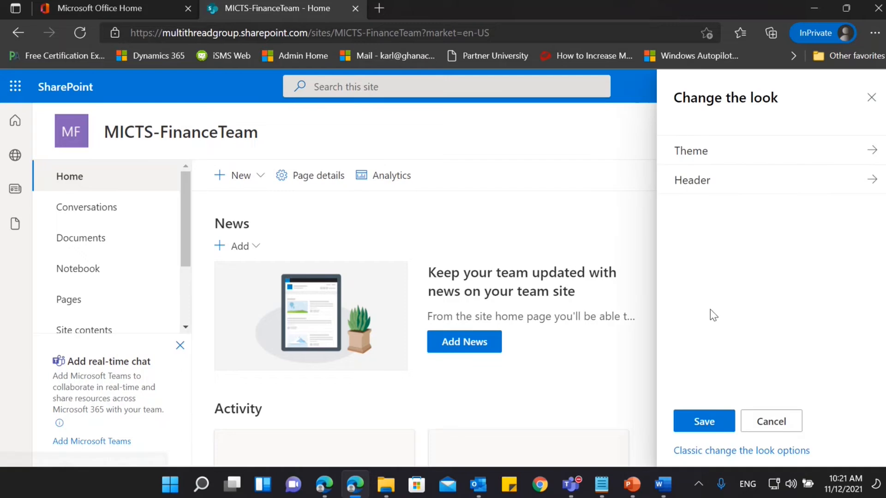
click(723, 184)
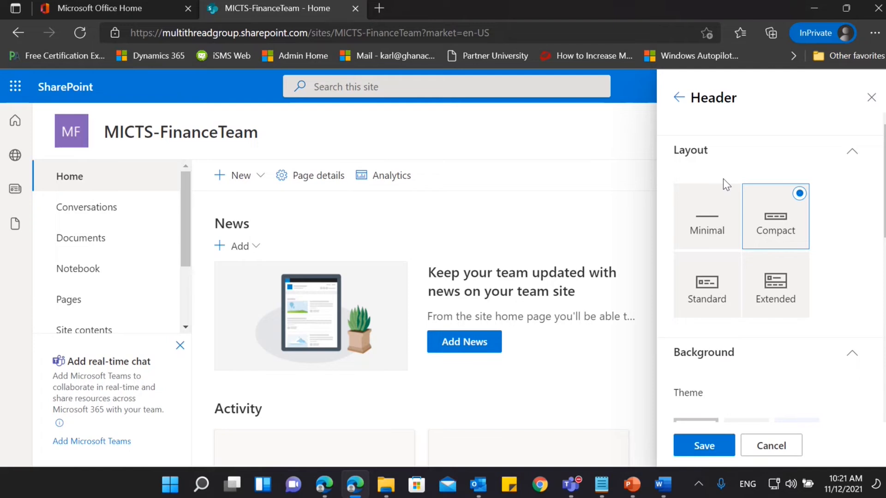
scroll(781, 263, down, 3)
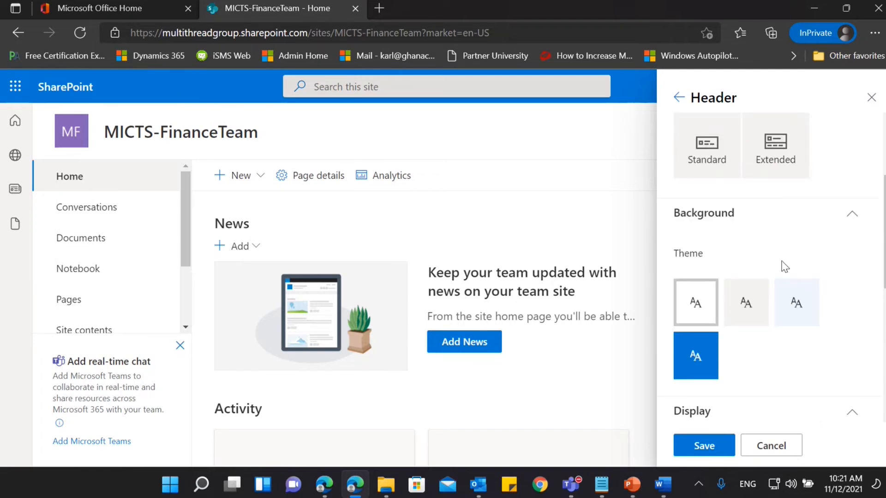
click(748, 298)
scroll(748, 299, down, 4)
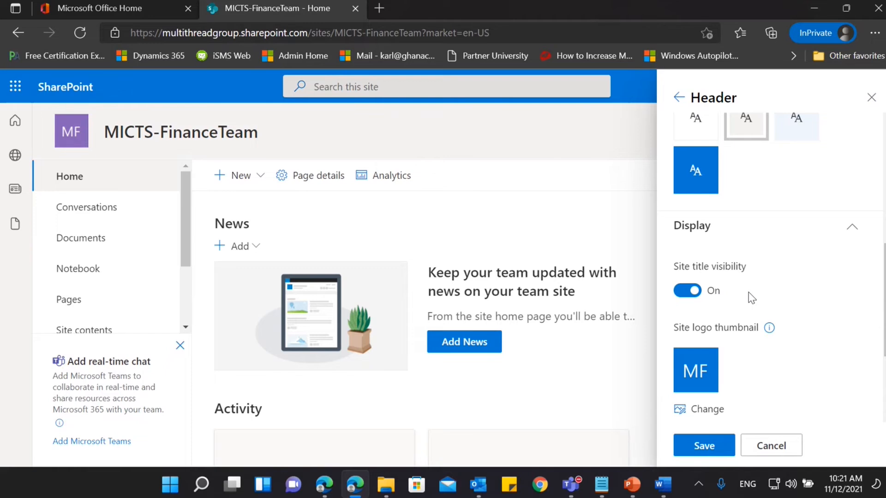
scroll(748, 293, up, 4)
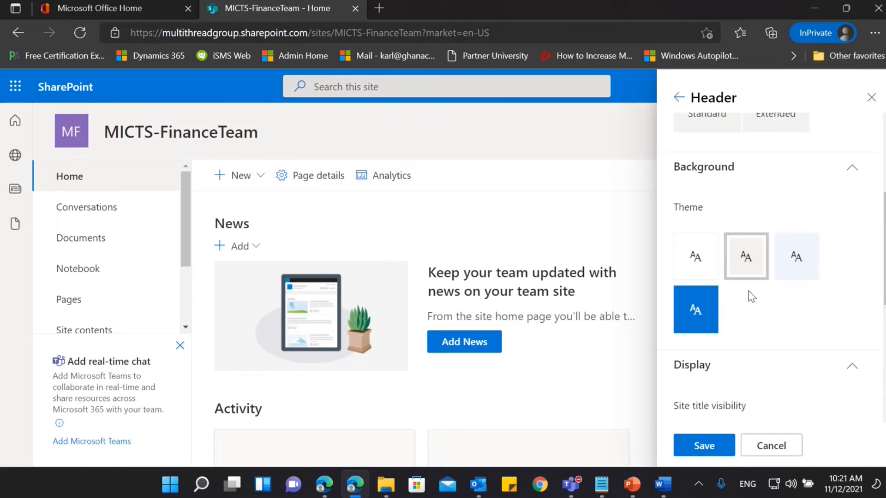
scroll(746, 273, up, 2)
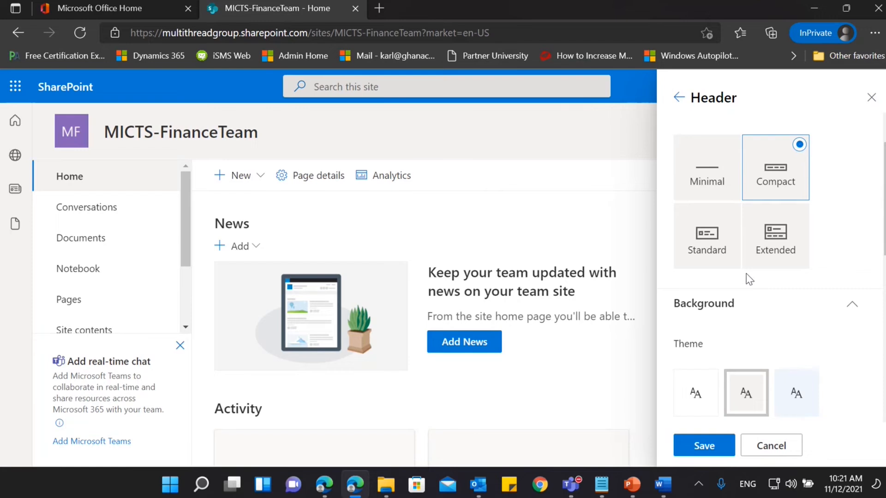
Turn the site title visibility off in the header display settings and switch it back on.
scroll(746, 273, down, 5)
scroll(746, 274, down, 1)
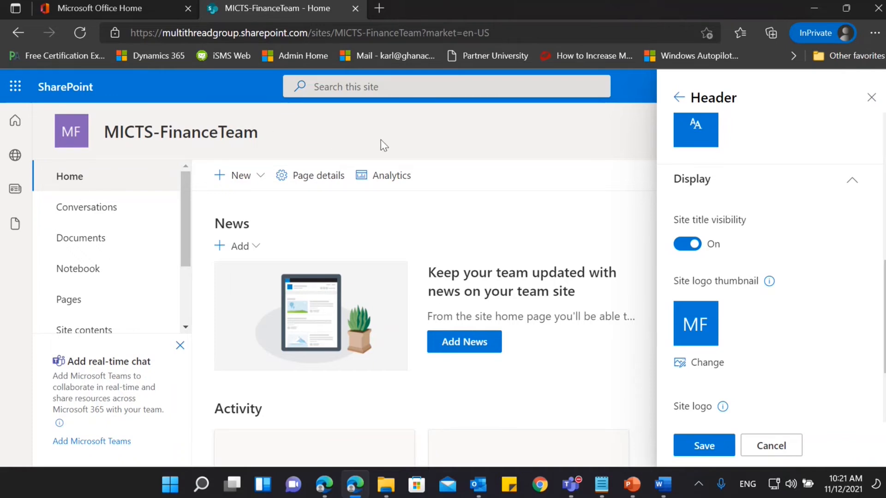
click(689, 245)
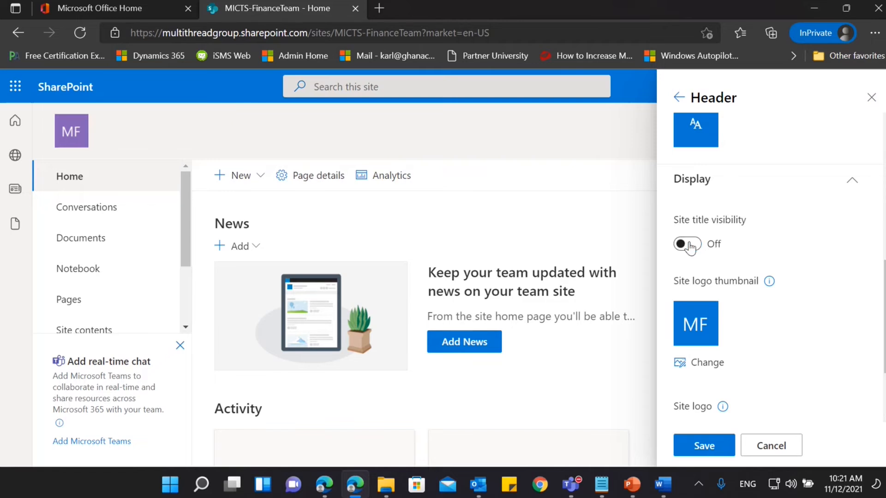
click(688, 244)
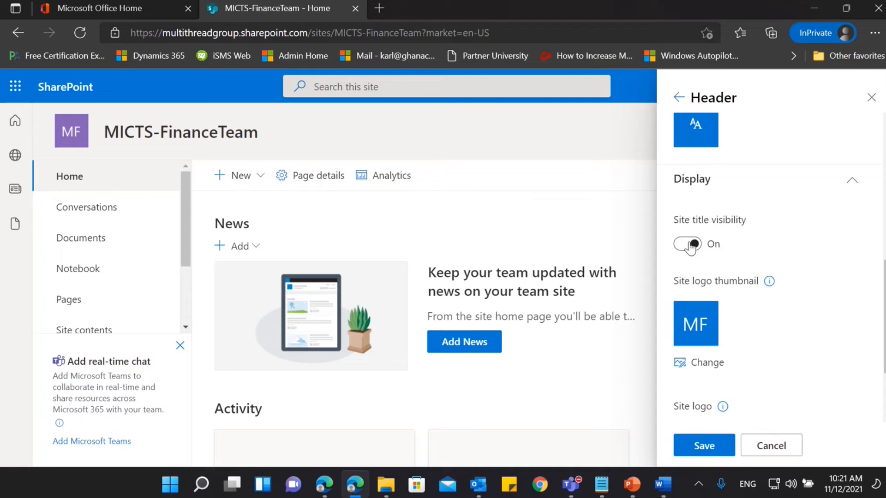
Set the site logo to the image "logo" from the MultiThread folder in Pictures.
scroll(814, 304, down, 3)
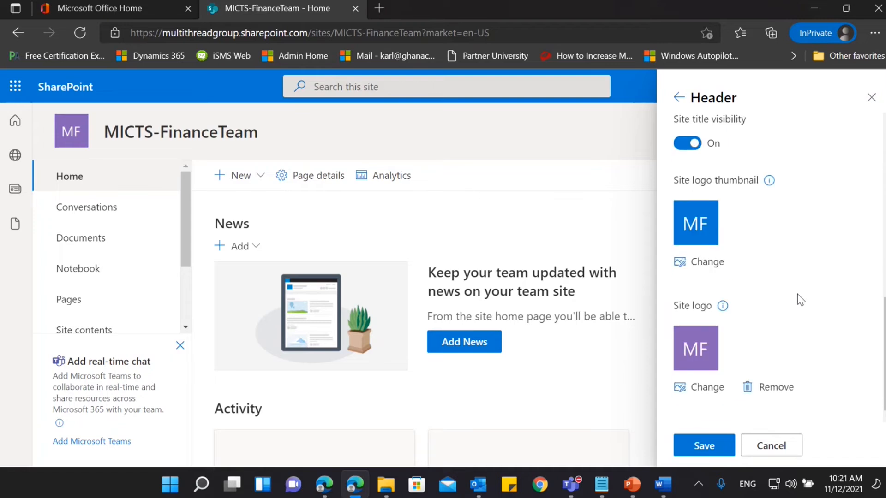
click(700, 387)
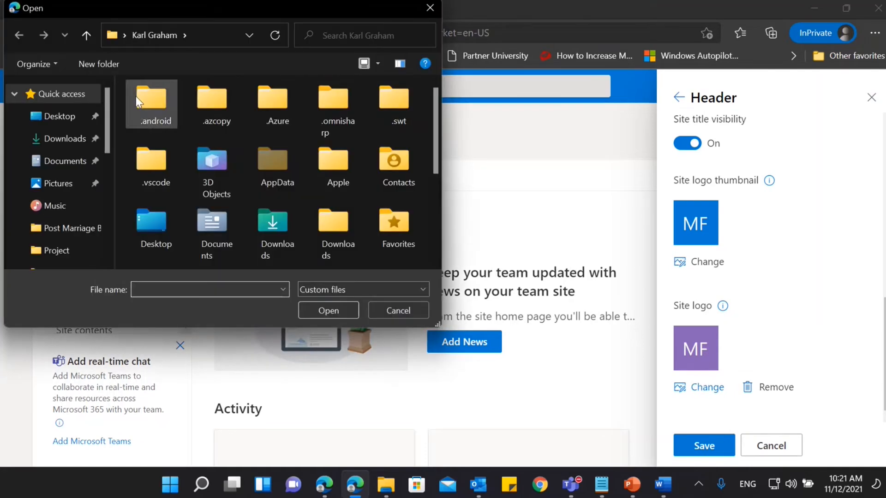
click(45, 188)
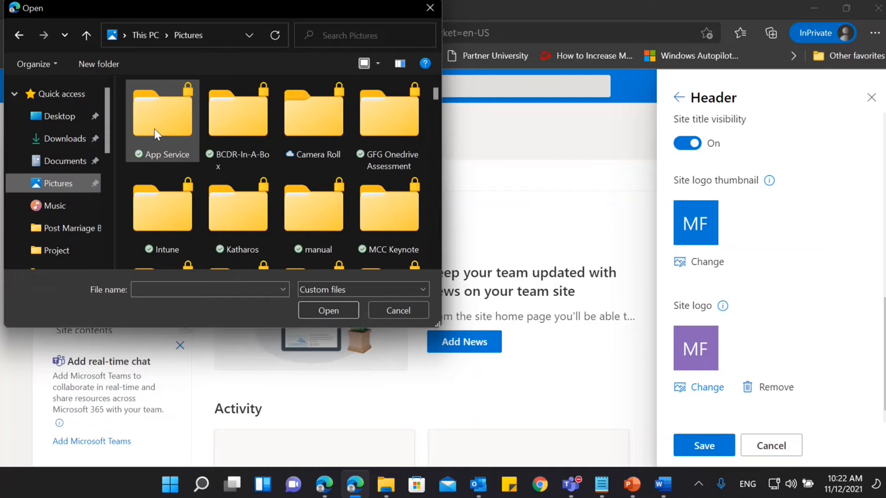
scroll(162, 162, down, 3)
double_click(163, 204)
click(165, 210)
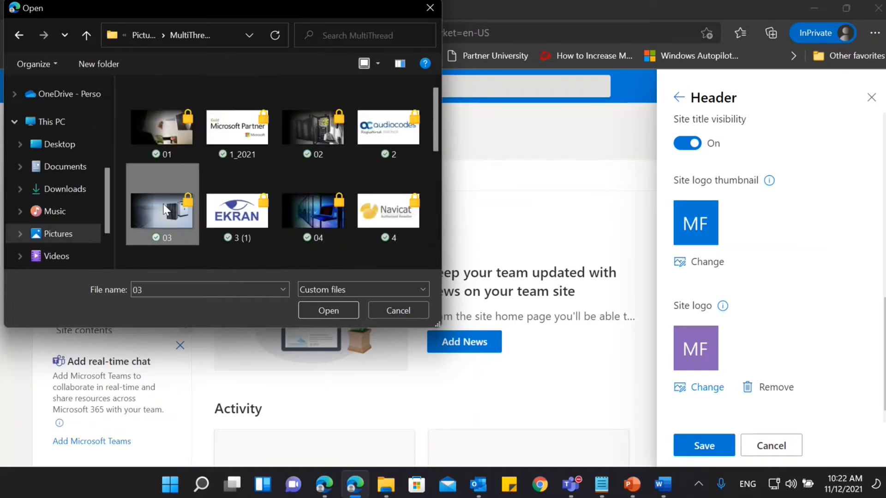
scroll(179, 199, down, 4)
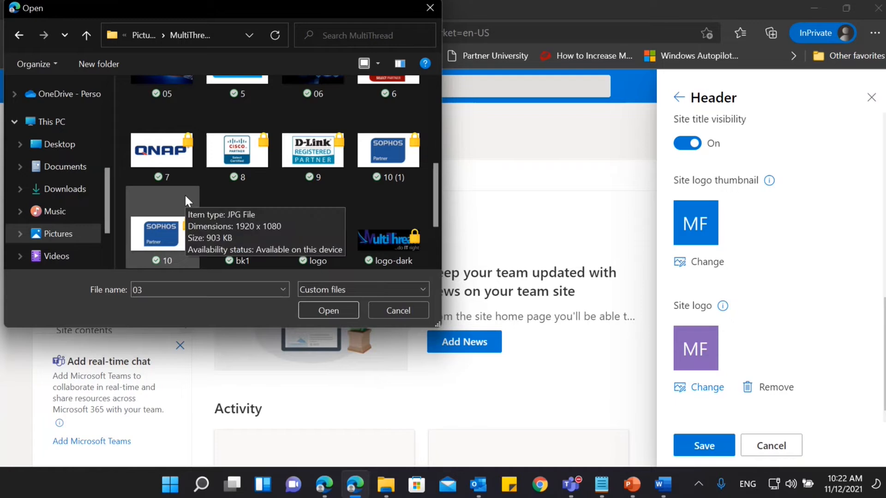
click(317, 229)
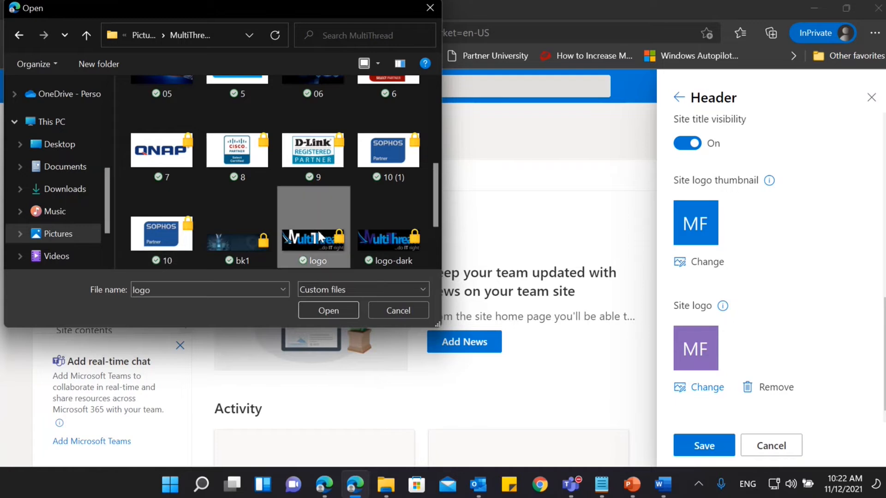
click(327, 310)
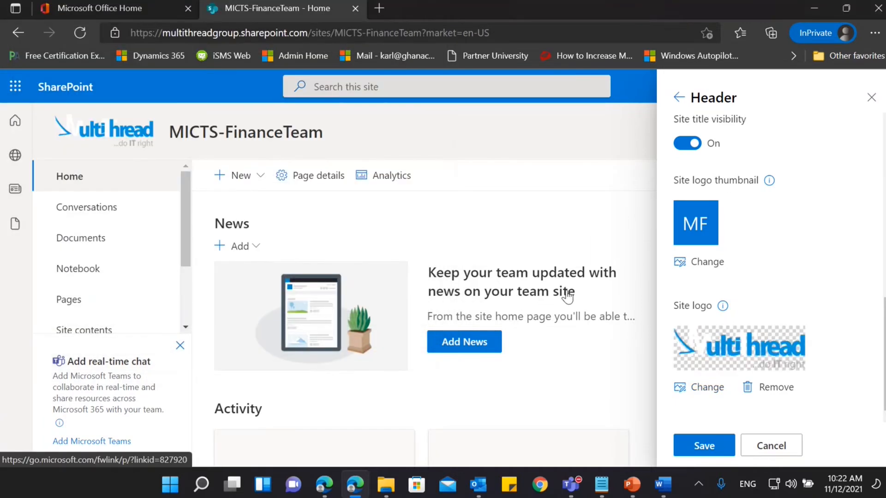
Replace the site logo with the image "logo-dark" from the MultiThread folder, save the header and close the settings.
click(683, 385)
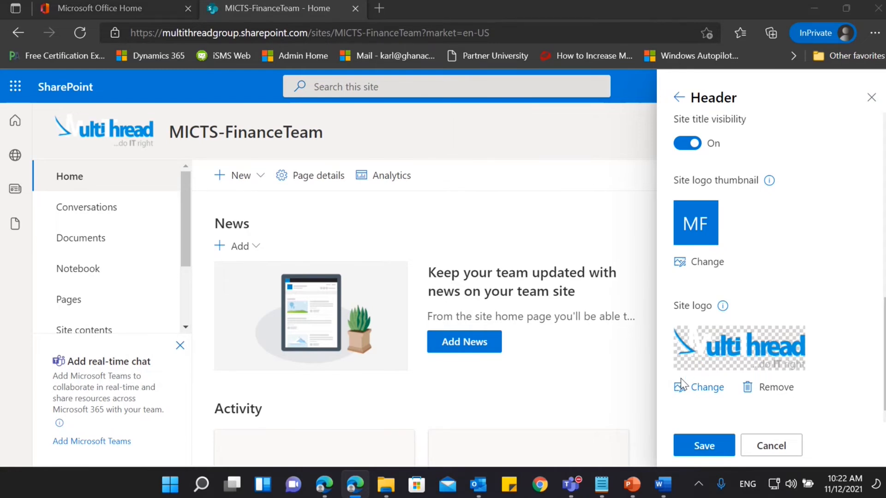
scroll(349, 216, down, 3)
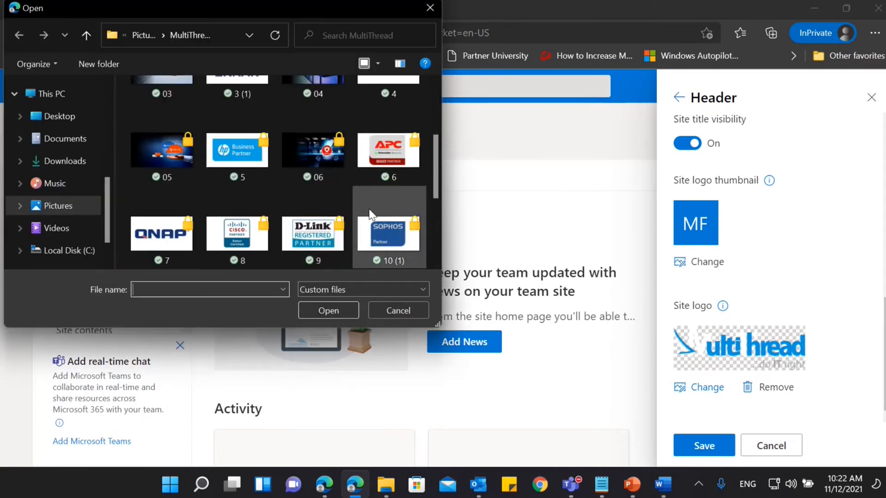
scroll(368, 211, down, 1)
click(390, 249)
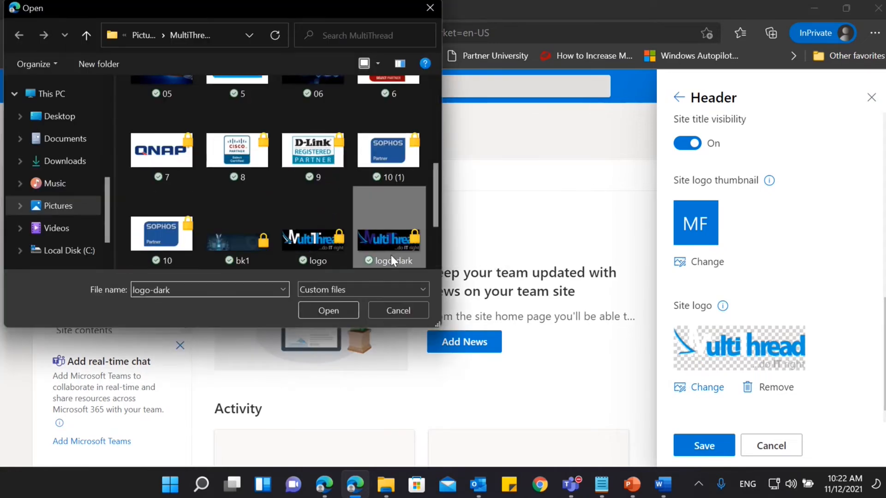
click(326, 311)
click(710, 454)
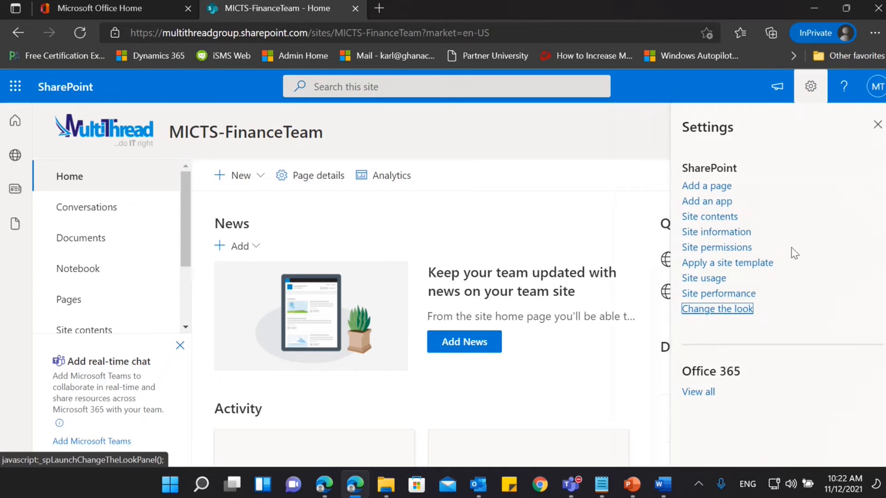
click(877, 125)
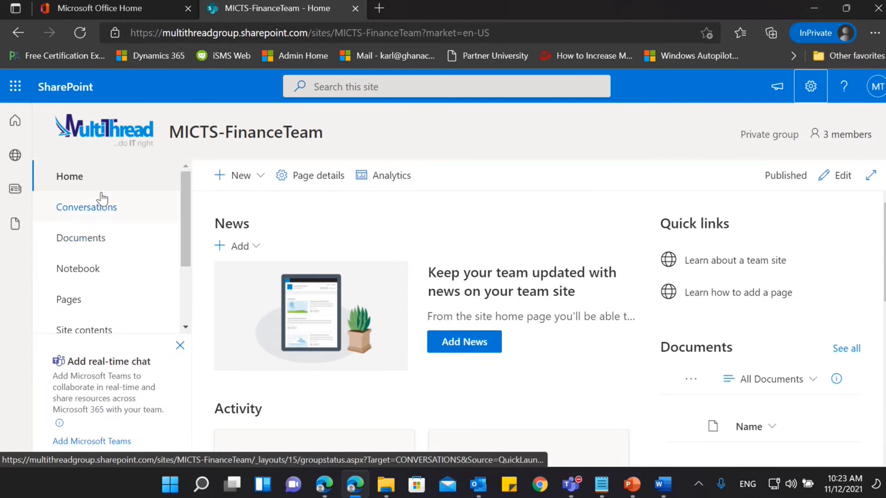
Put the team site's home page into edit mode and delete the Activity web part.
scroll(105, 238, down, 1)
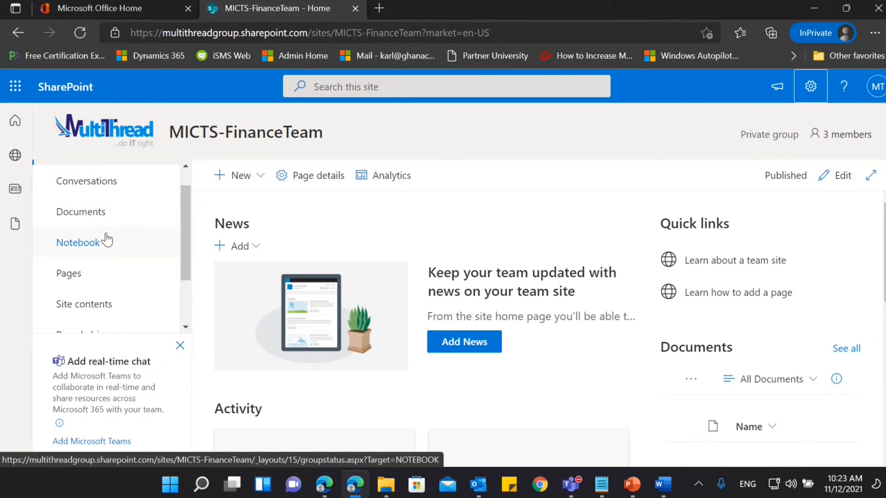
scroll(106, 240, down, 1)
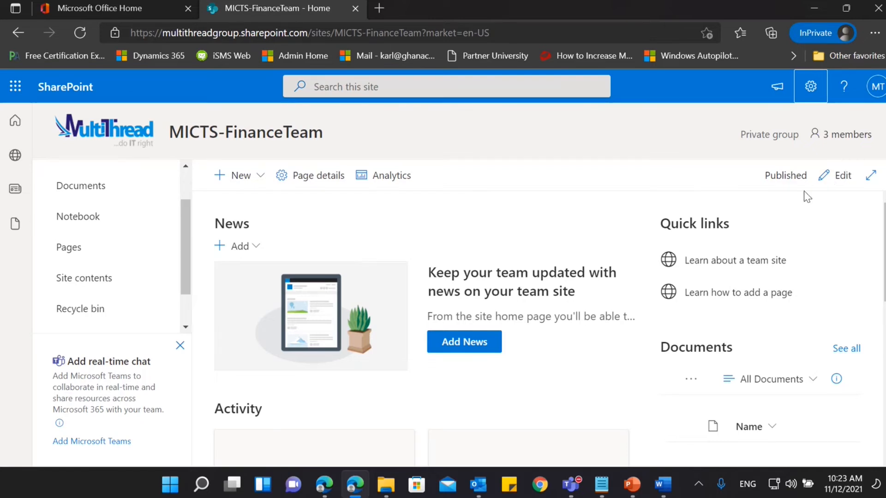
click(830, 184)
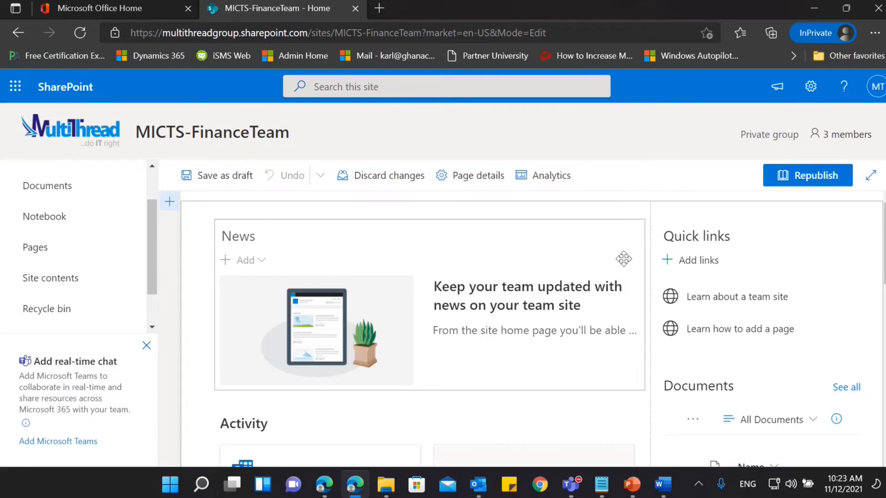
scroll(624, 259, down, 2)
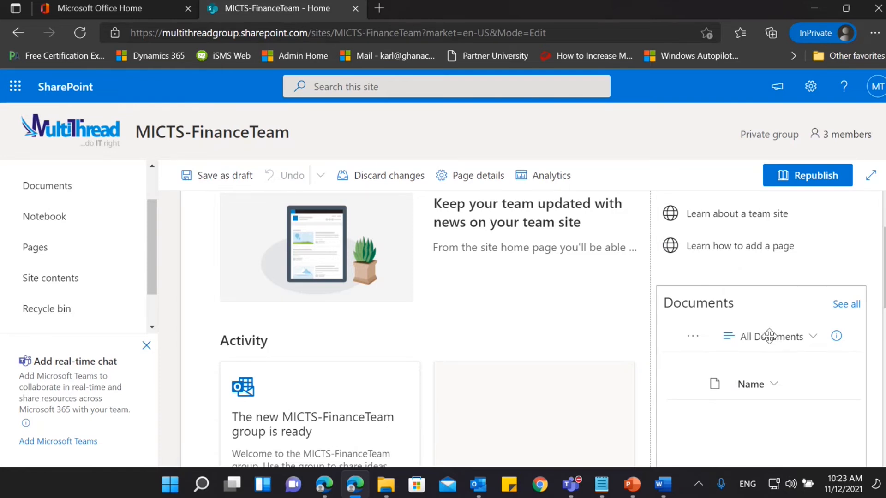
scroll(468, 340, down, 2)
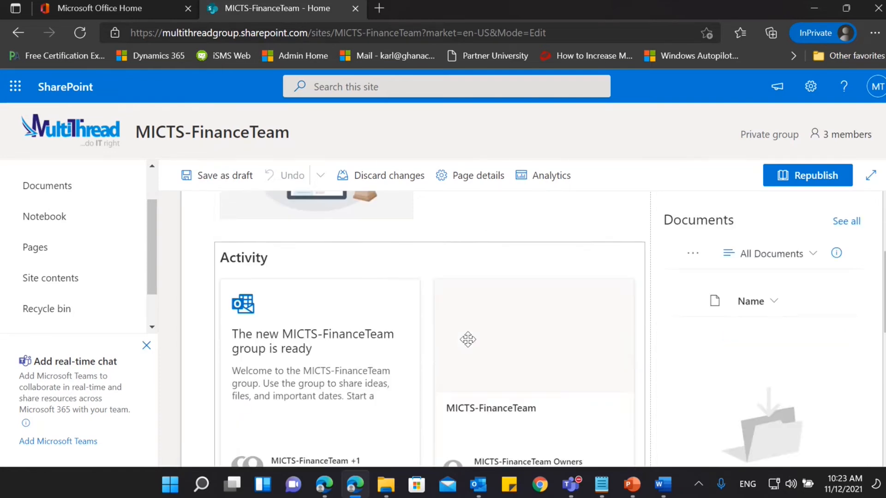
scroll(467, 340, up, 4)
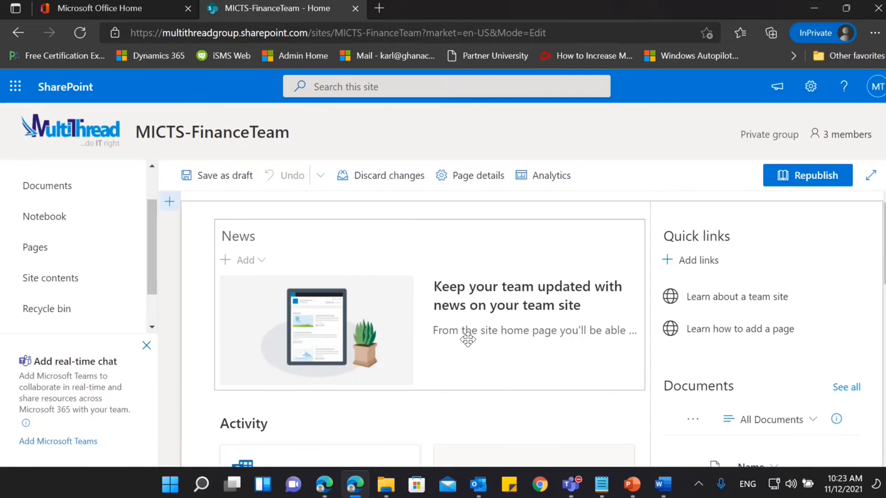
scroll(467, 339, down, 4)
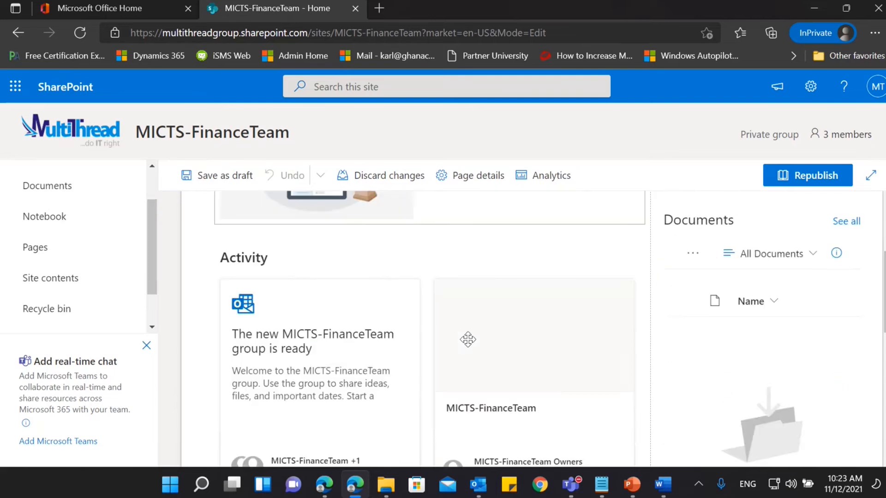
click(439, 262)
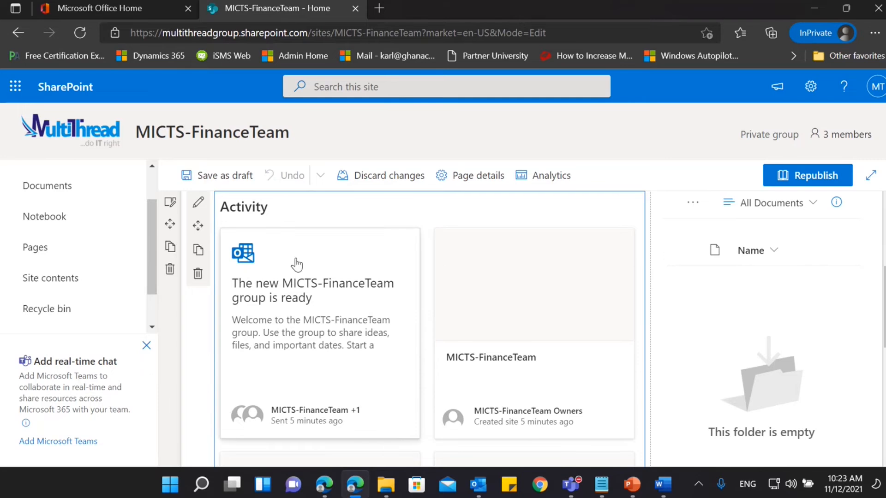
click(195, 283)
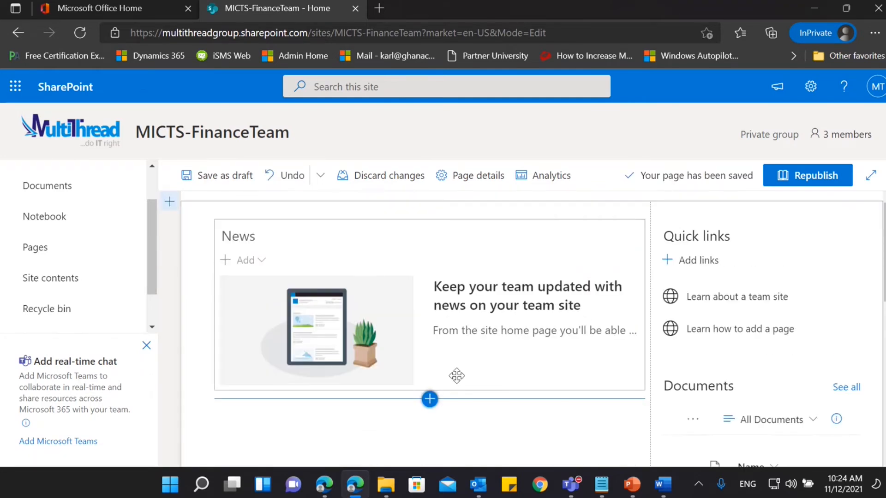
Move the Documents web part from the side column into the main column below News.
scroll(456, 376, down, 3)
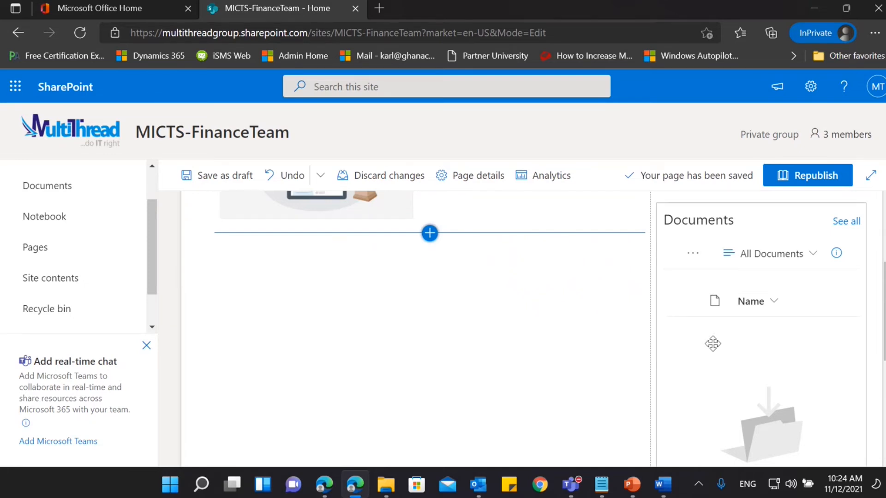
scroll(713, 343, up, 2)
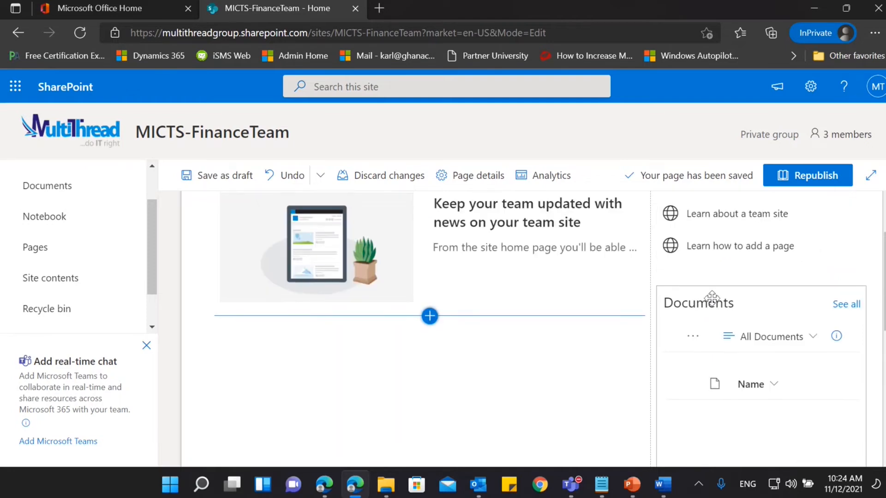
scroll(712, 323, down, 1)
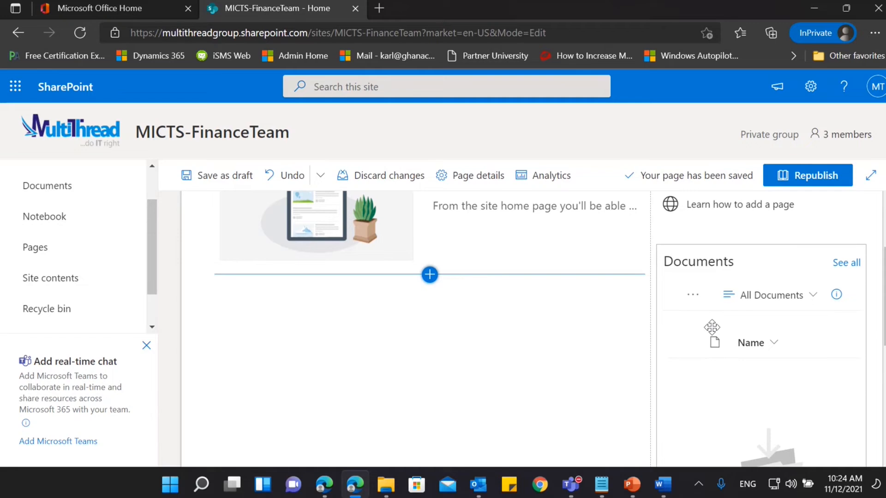
drag(712, 261, 570, 337)
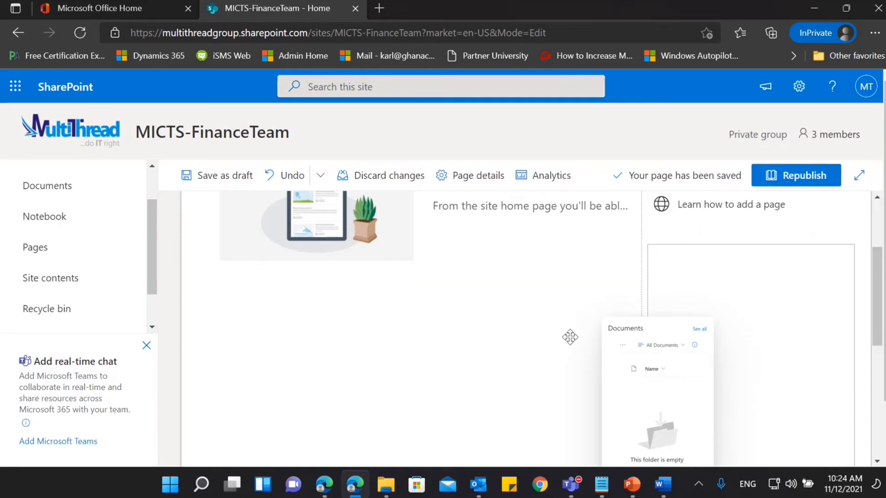
drag(570, 337, 572, 339)
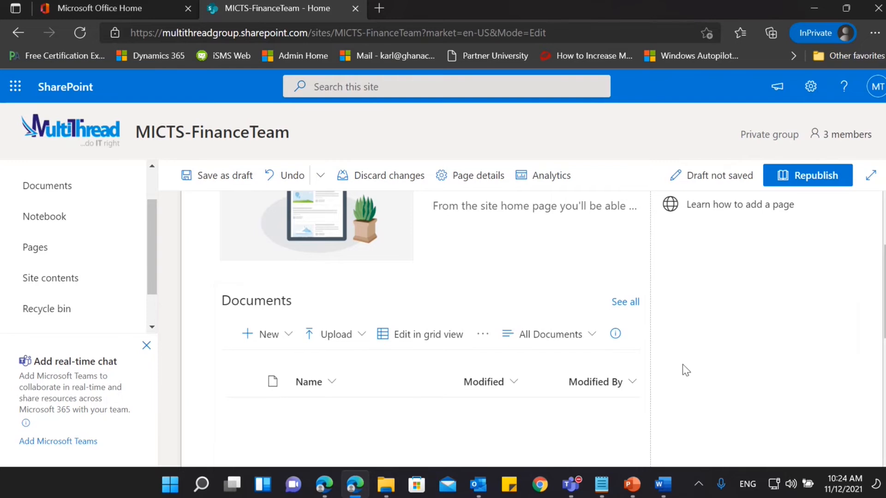
Review the rearranged home page down to the Comments section and save it as a draft.
scroll(686, 370, up, 3)
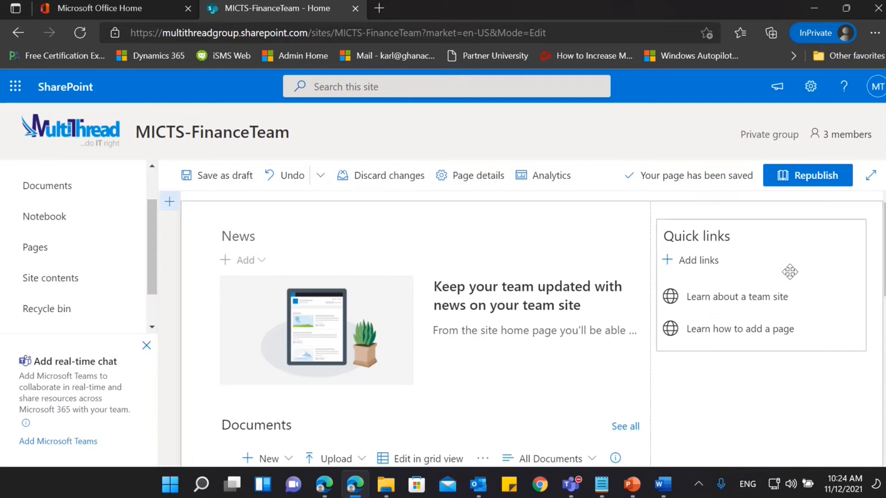
scroll(790, 272, down, 2)
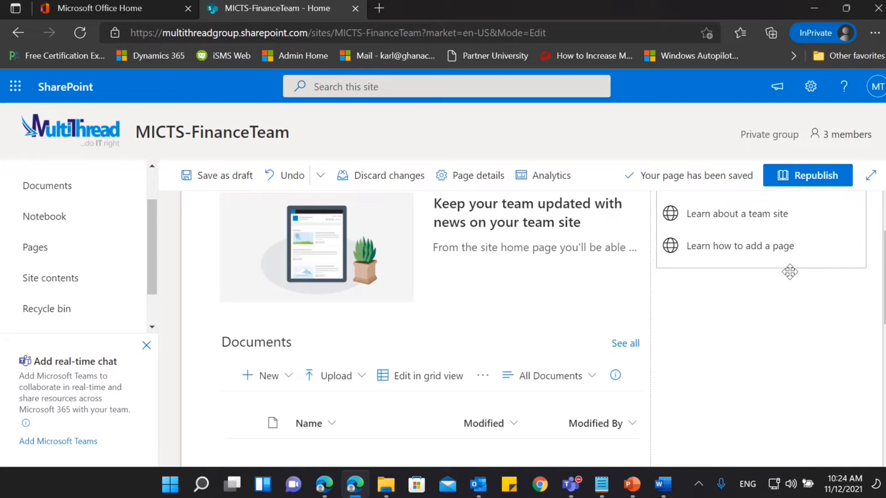
scroll(790, 272, down, 2)
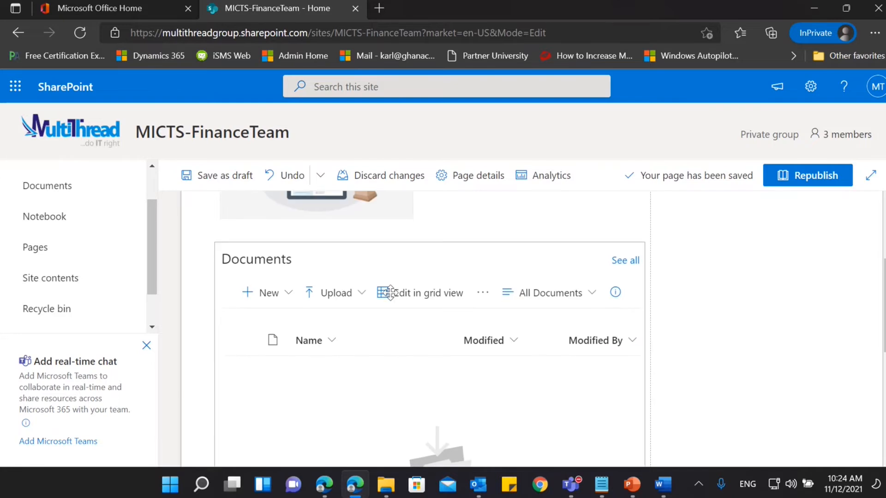
scroll(390, 293, down, 4)
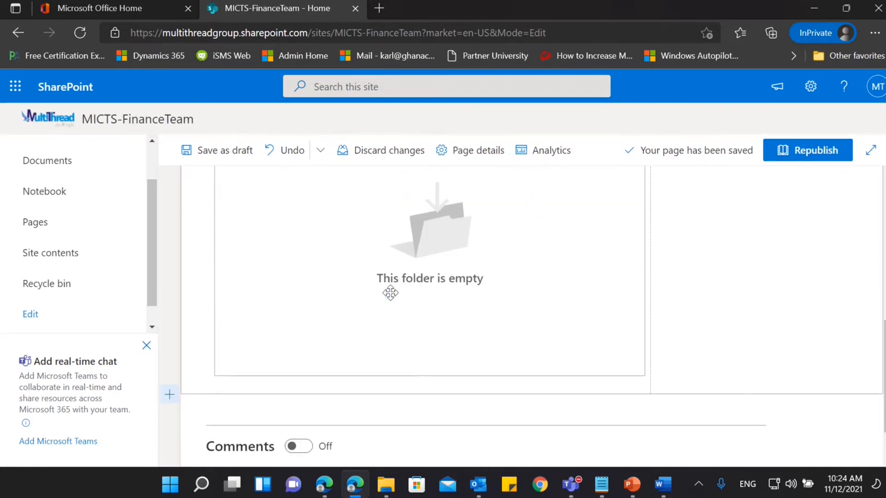
scroll(390, 293, down, 1)
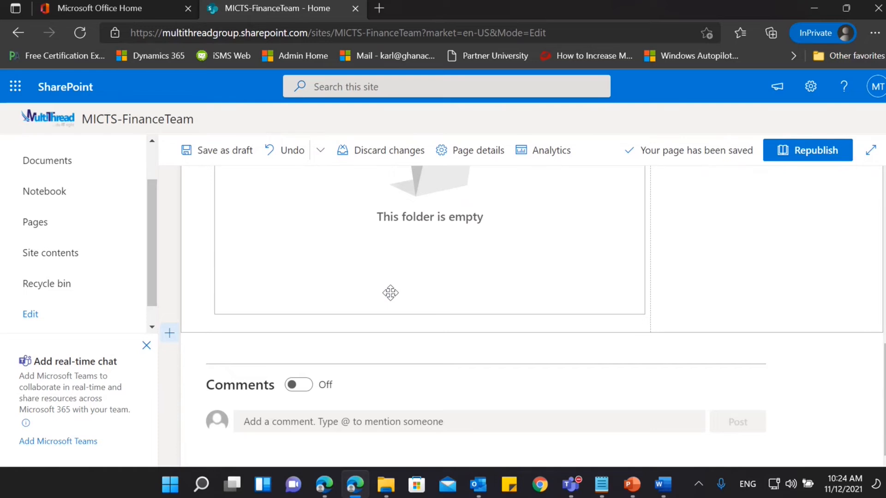
click(237, 147)
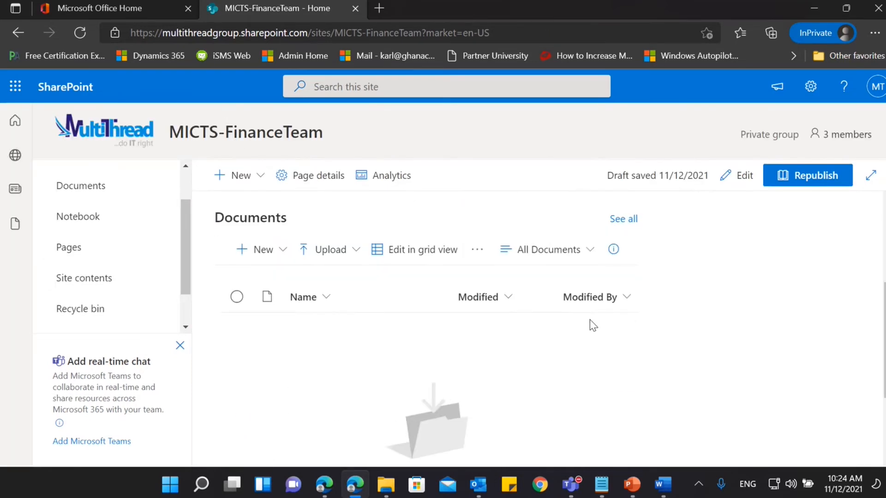
Copy the team site's address and open the site in the other Edge window signed in with a different account.
scroll(592, 325, up, 5)
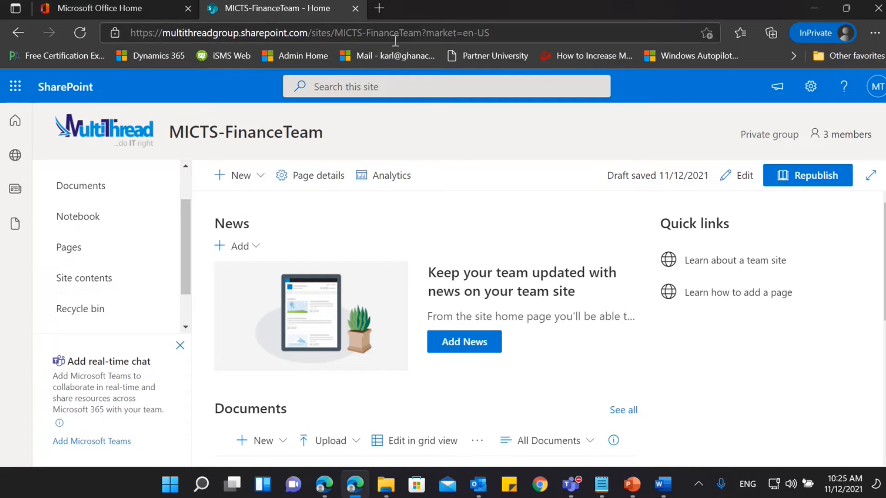
click(367, 30)
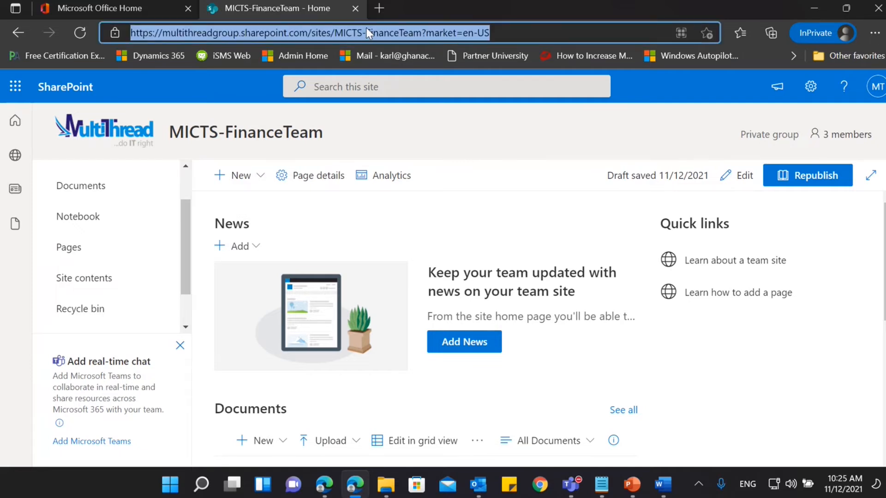
click(322, 490)
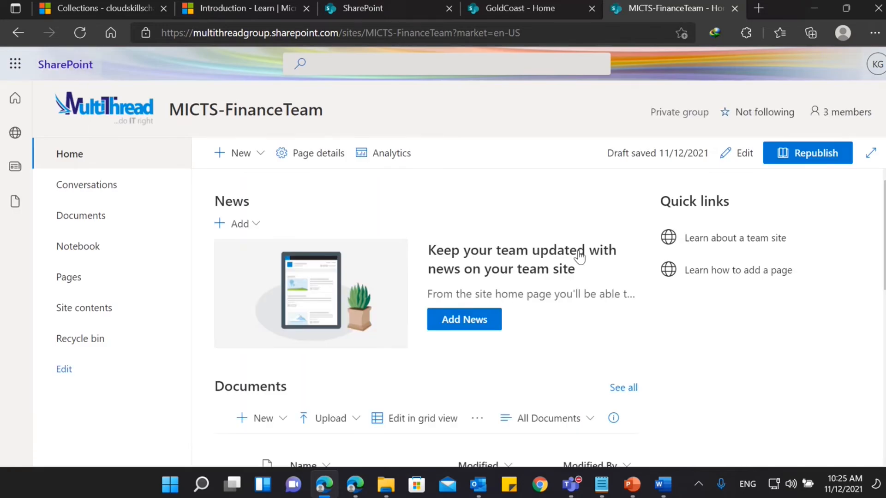
Switch to the InPrivate Edge window and, editing the team site's home page there, delete the Documents web part below News.
scroll(580, 256, down, 5)
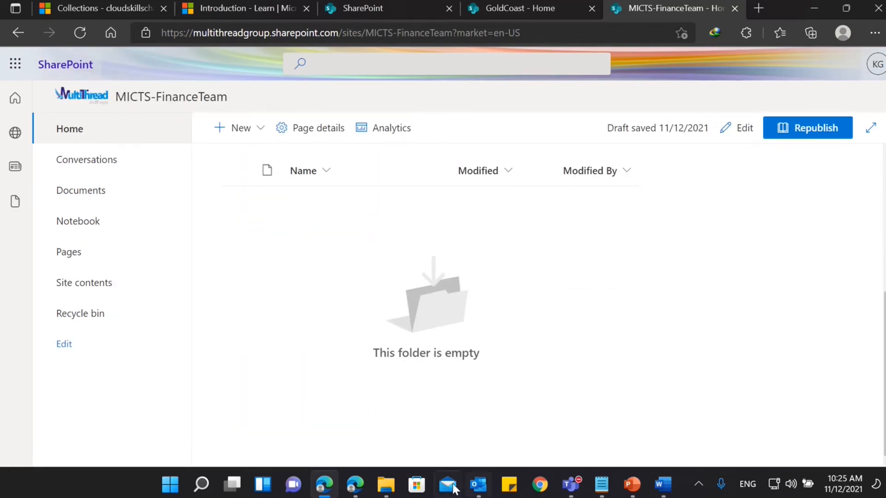
click(354, 492)
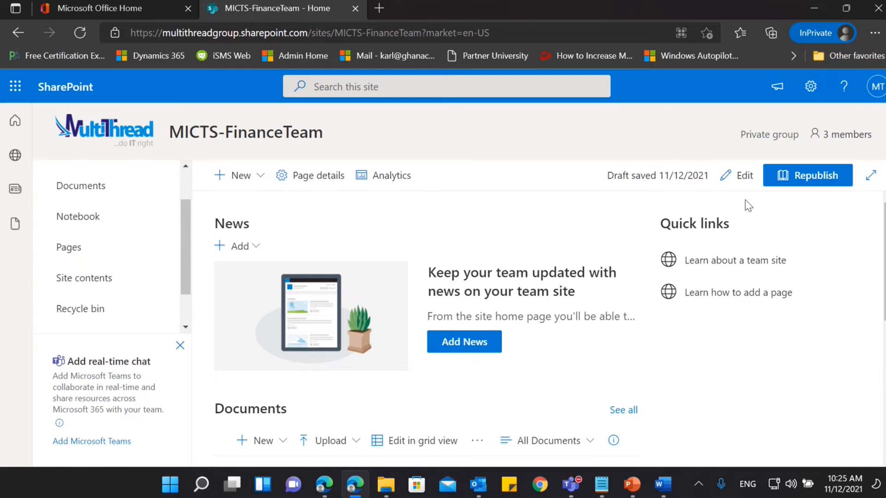
click(741, 180)
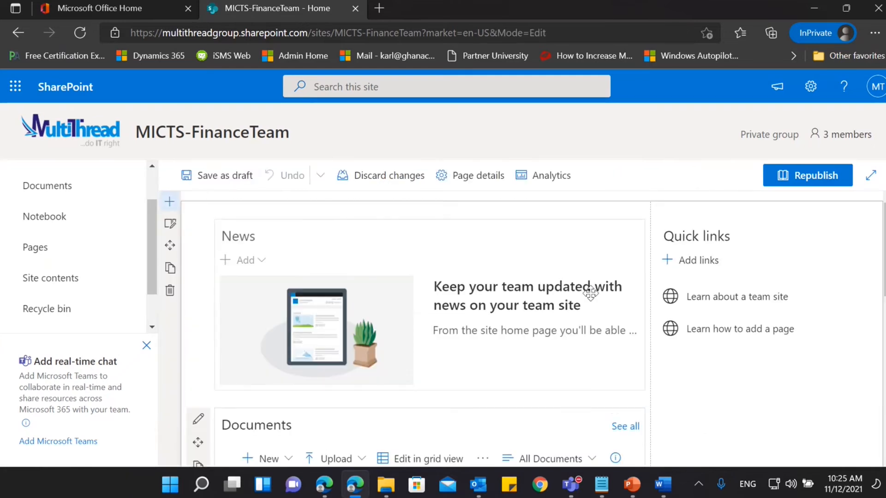
scroll(589, 296, down, 3)
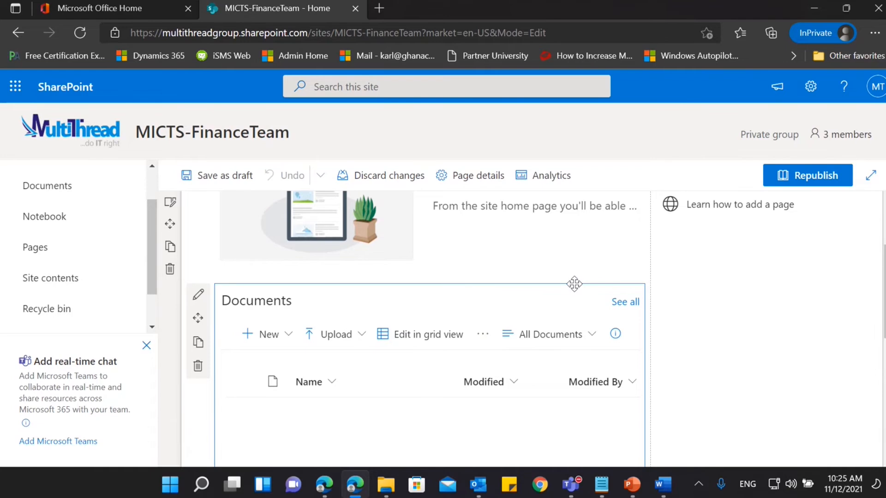
click(198, 366)
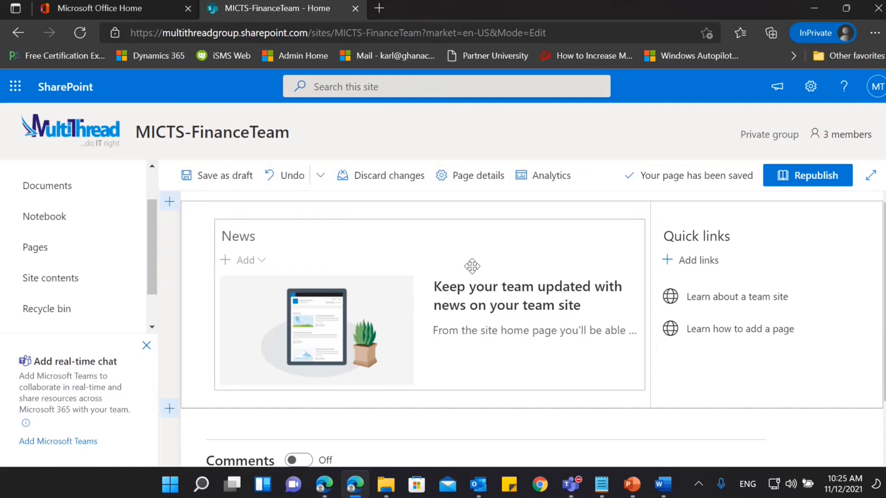
Add a one-column section below News and insert a Document library web part in it that shows the Documents library.
scroll(775, 286, down, 1)
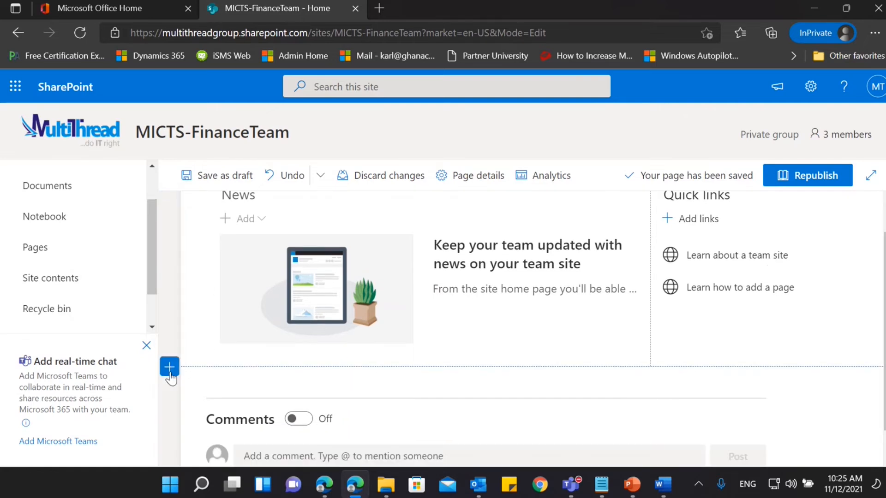
click(170, 369)
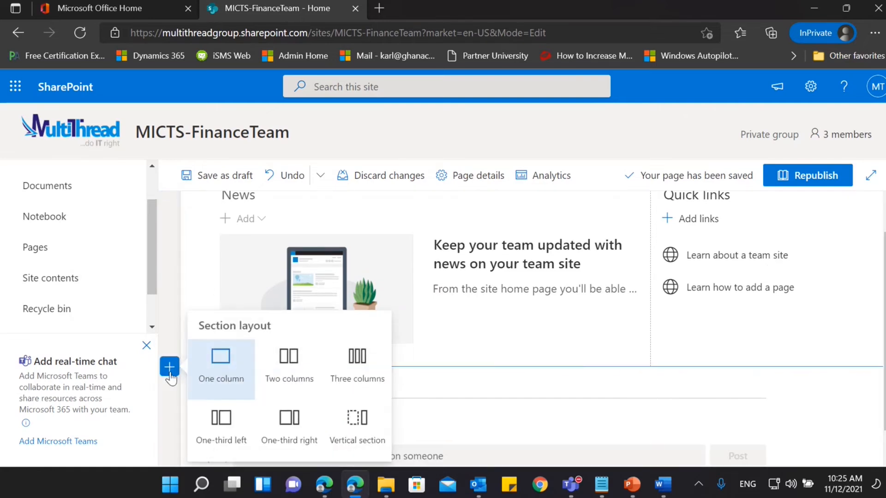
click(235, 380)
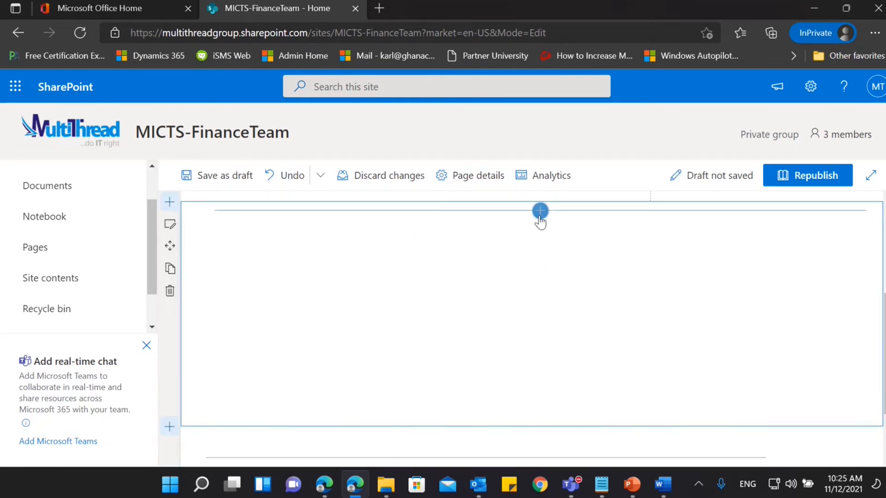
click(540, 211)
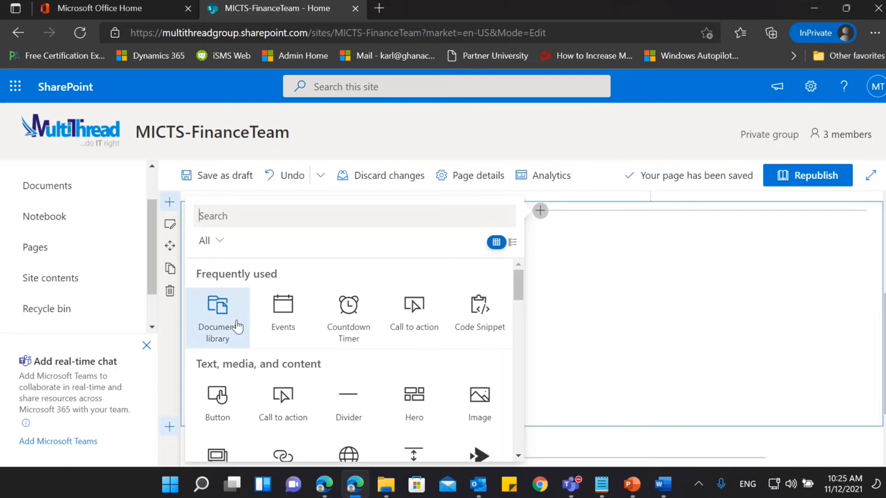
click(229, 327)
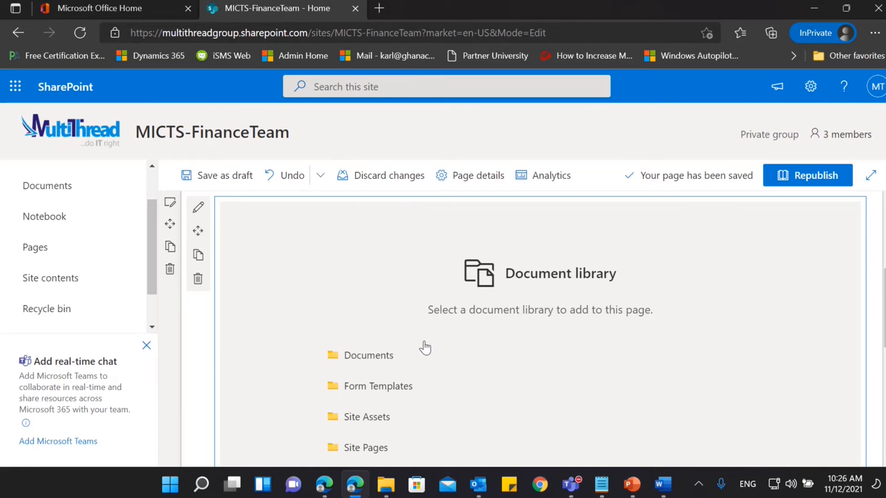
click(365, 357)
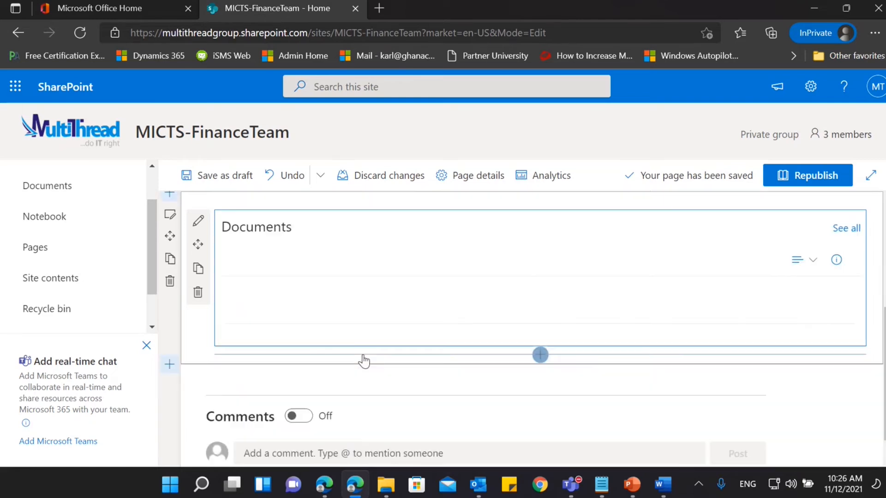
Review the full-width Documents section on the home page and save the page as a draft.
scroll(563, 364, down, 3)
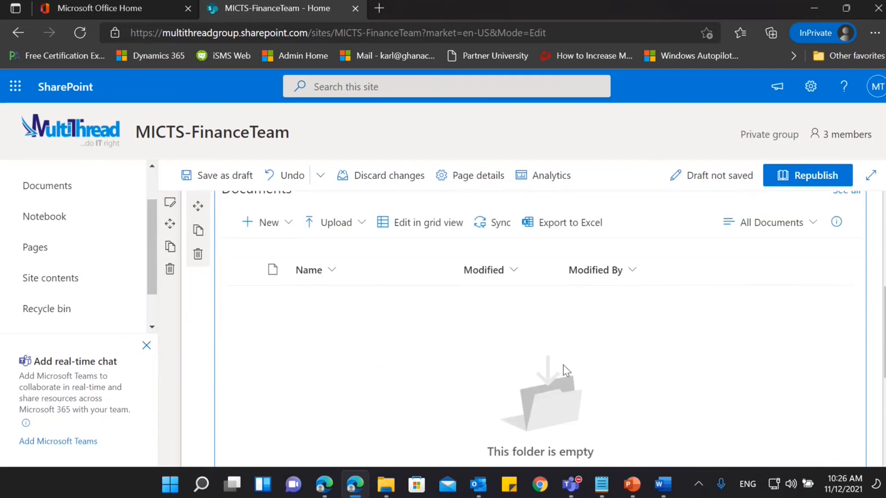
scroll(566, 371, up, 3)
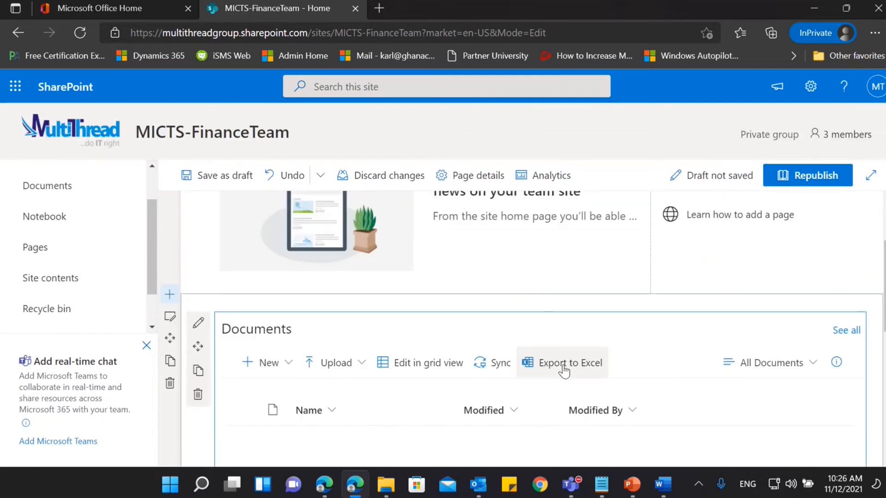
scroll(564, 367, up, 2)
scroll(563, 366, down, 4)
scroll(564, 368, down, 2)
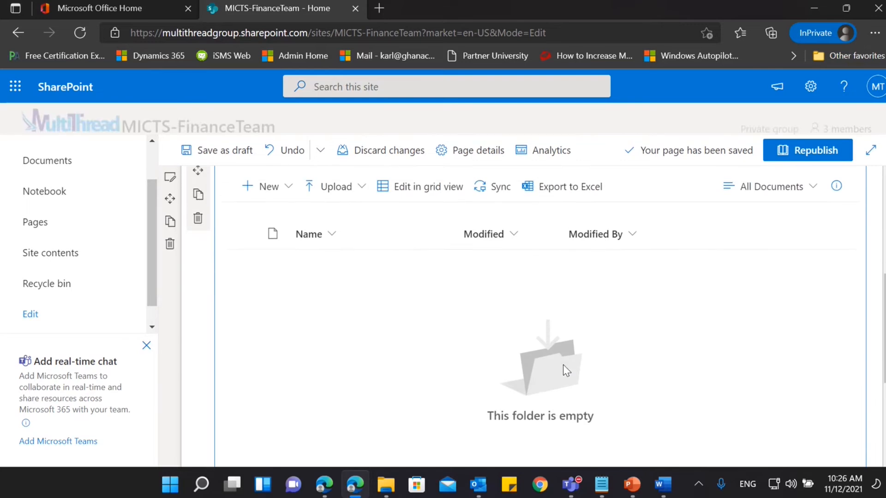
scroll(563, 365, down, 3)
scroll(562, 364, up, 5)
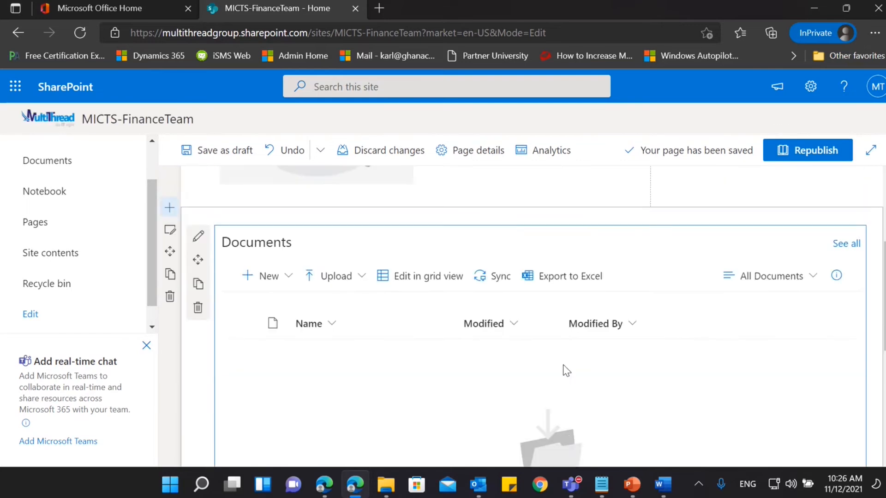
scroll(565, 369, up, 5)
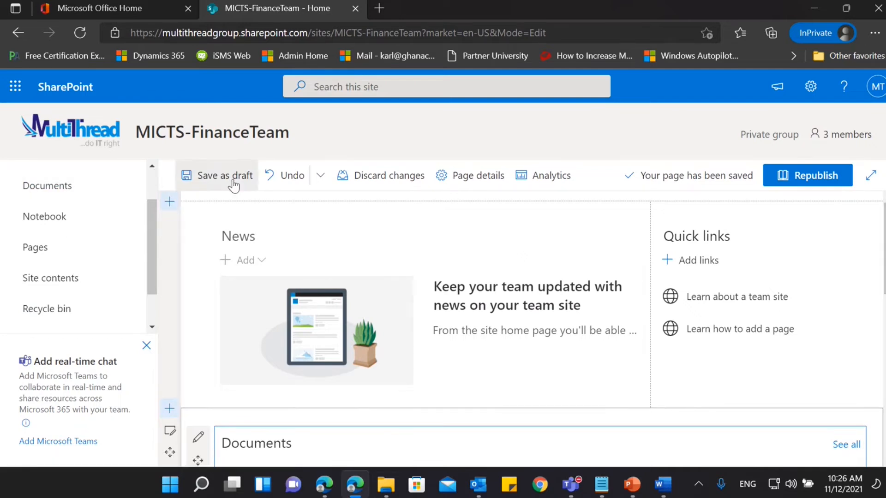
scroll(572, 328, down, 1)
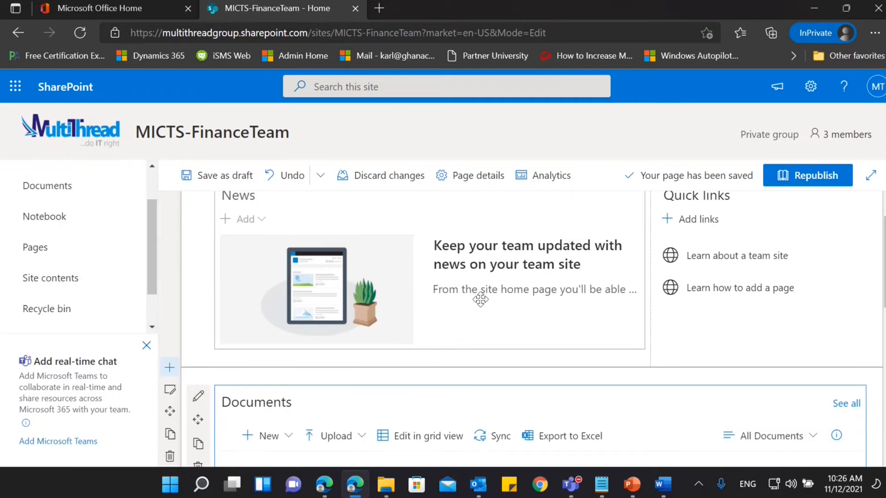
click(221, 187)
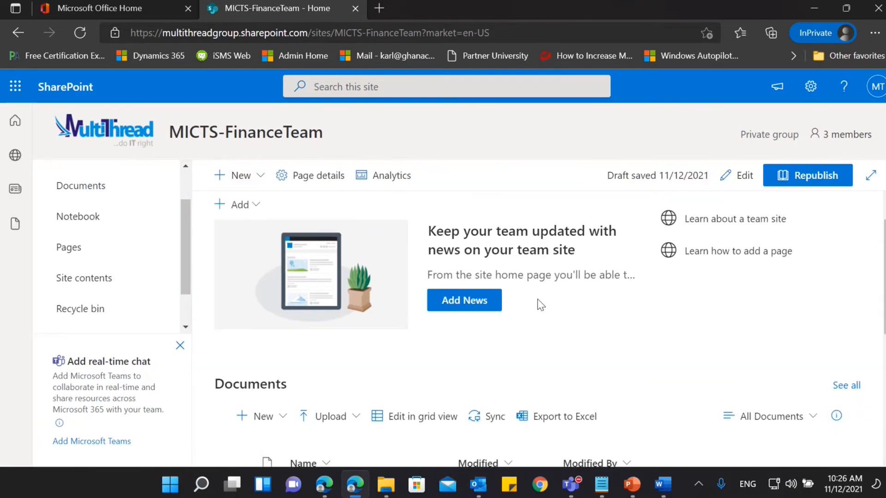
Examine the saved home page layout and the types of new content the site offers, such as lists, pages and news posts.
scroll(538, 304, up, 1)
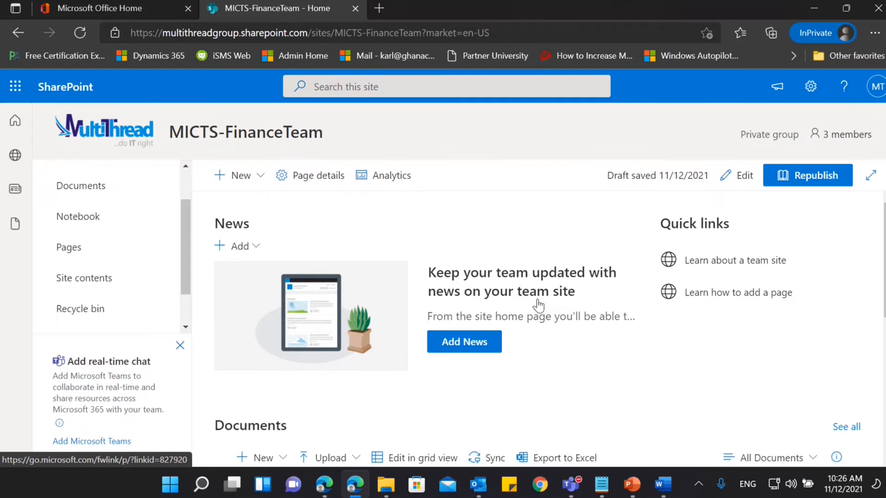
scroll(537, 304, down, 7)
scroll(538, 303, up, 5)
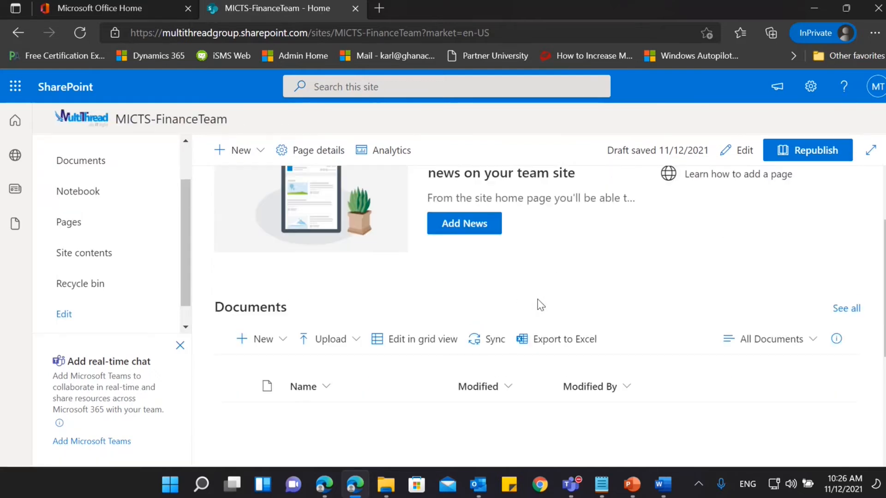
scroll(540, 304, up, 3)
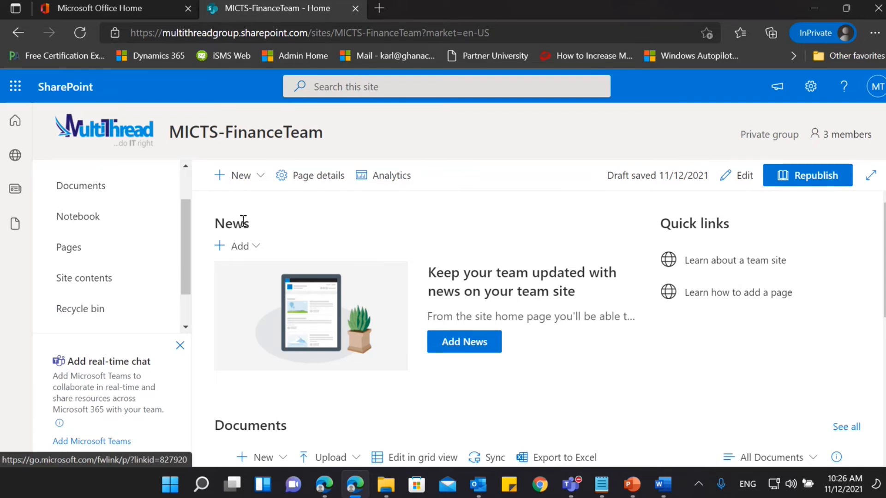
click(253, 186)
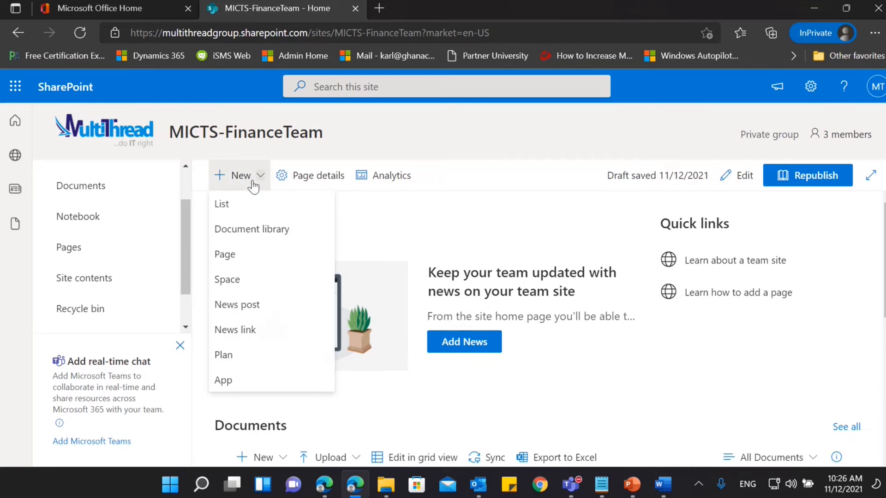
click(397, 248)
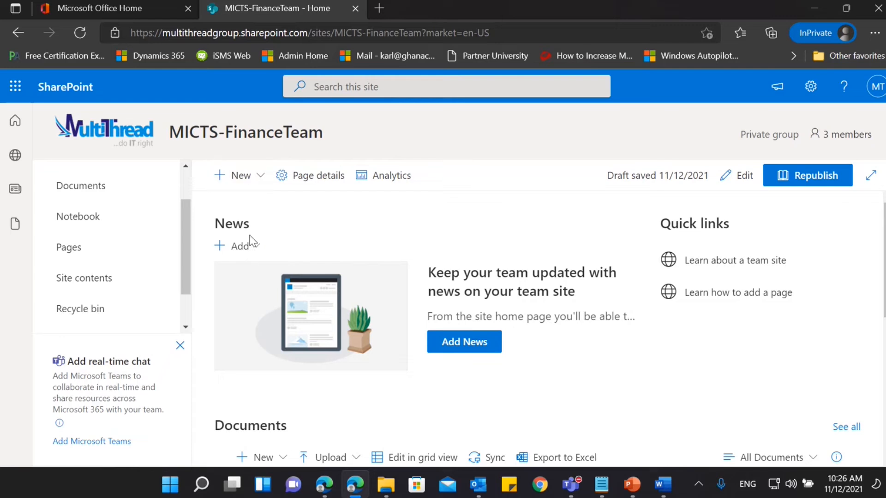
click(249, 183)
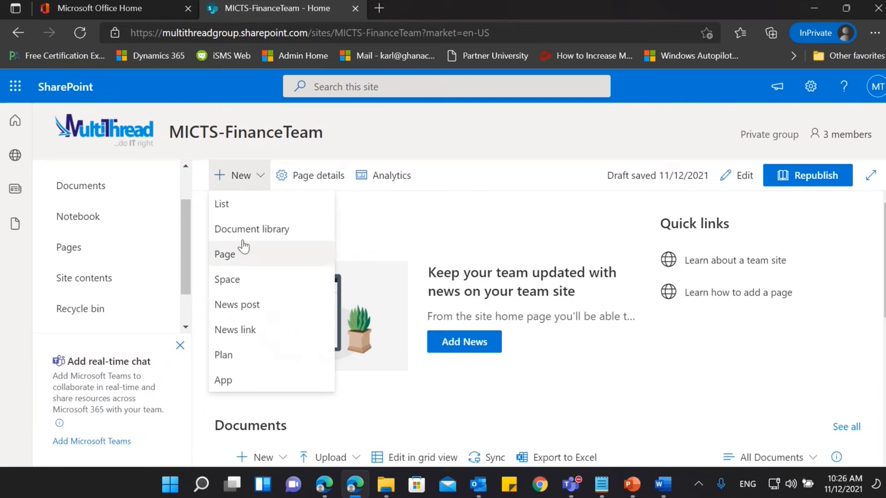
click(391, 245)
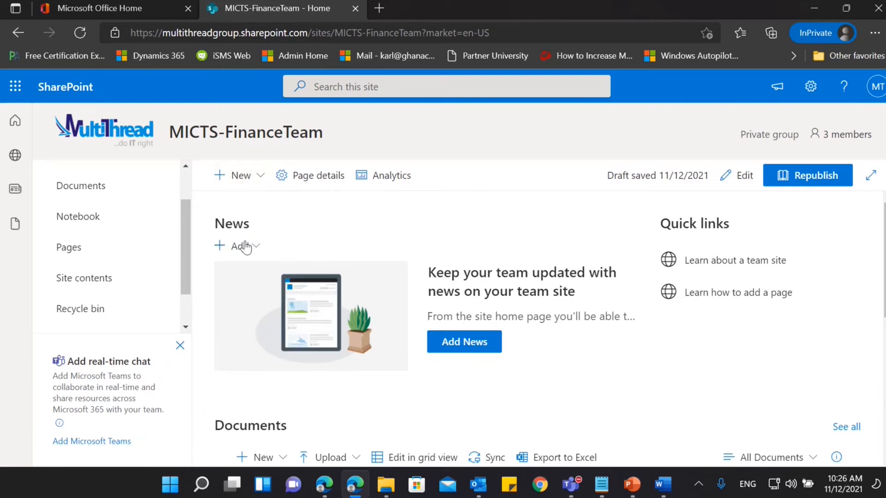
Create a news post from the Blank template and title it "Create an Alert".
click(259, 250)
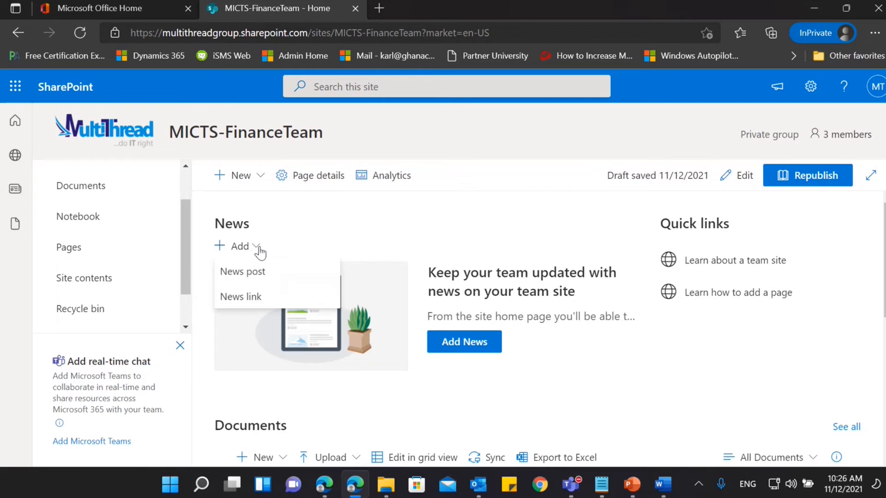
click(253, 279)
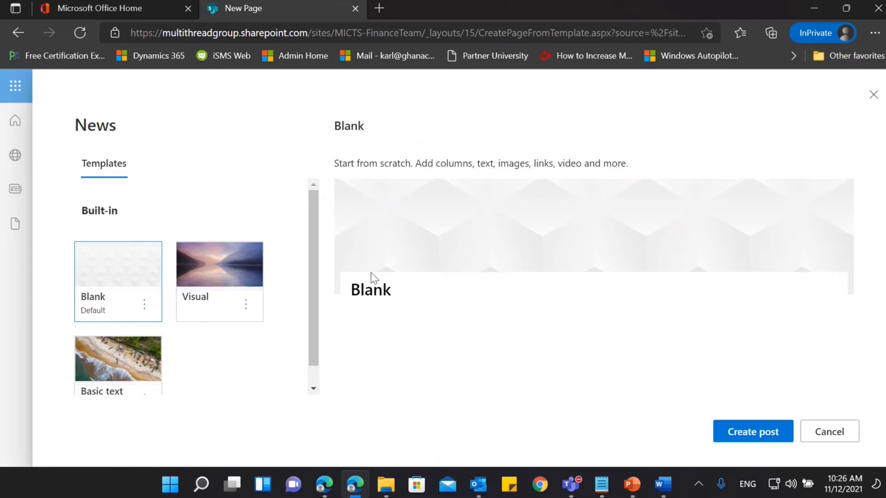
click(767, 436)
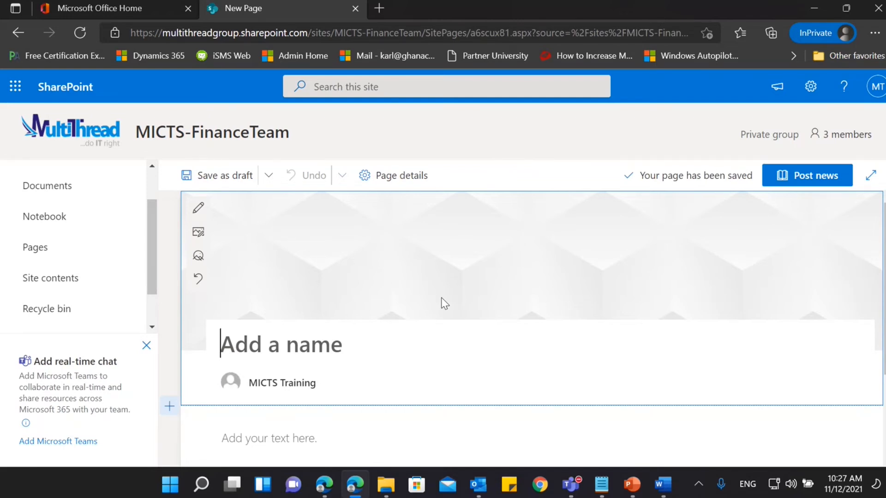
text(Create an A)
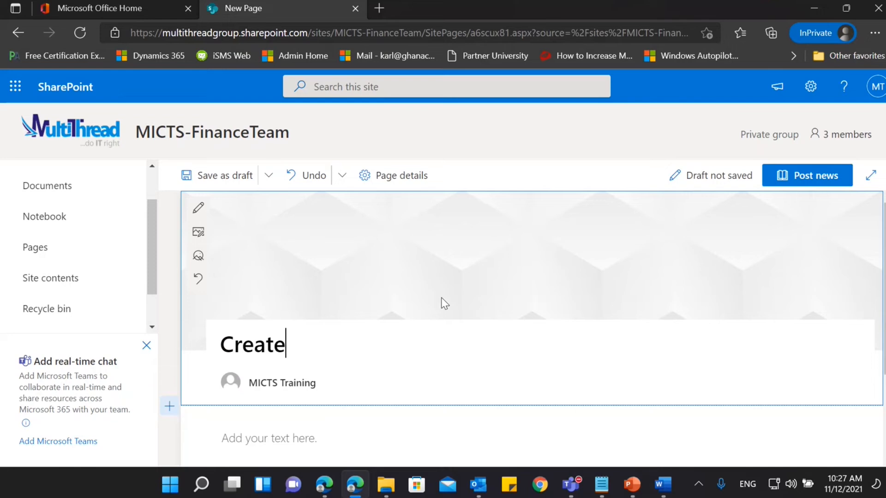
text(lert)
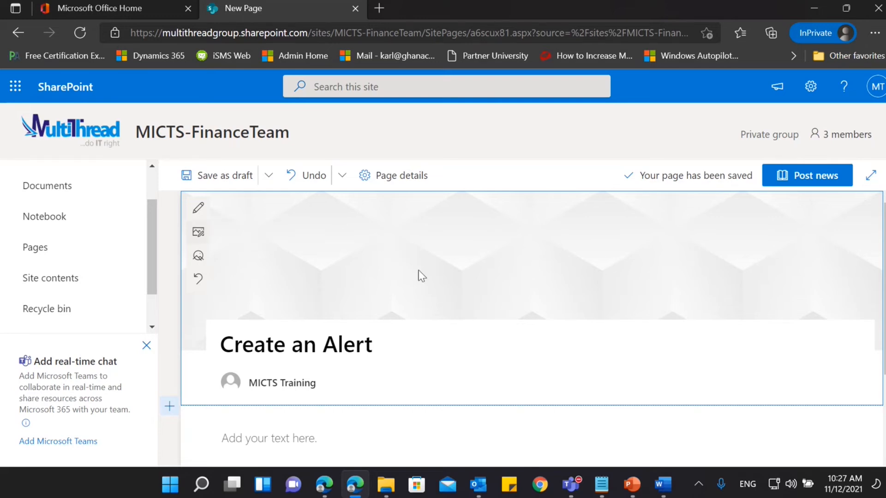
Upload the picture 01 from the MultiThread pictures folder as the post's banner image and shift its focal point slightly to the right.
click(199, 233)
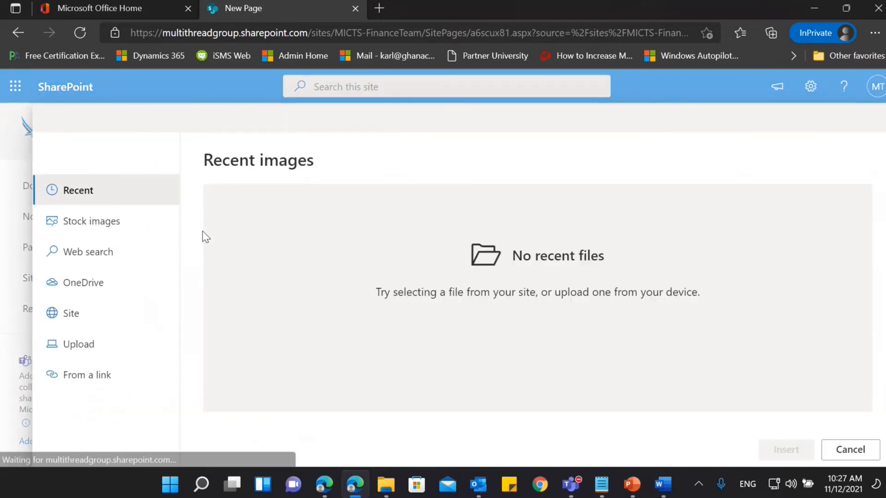
click(105, 347)
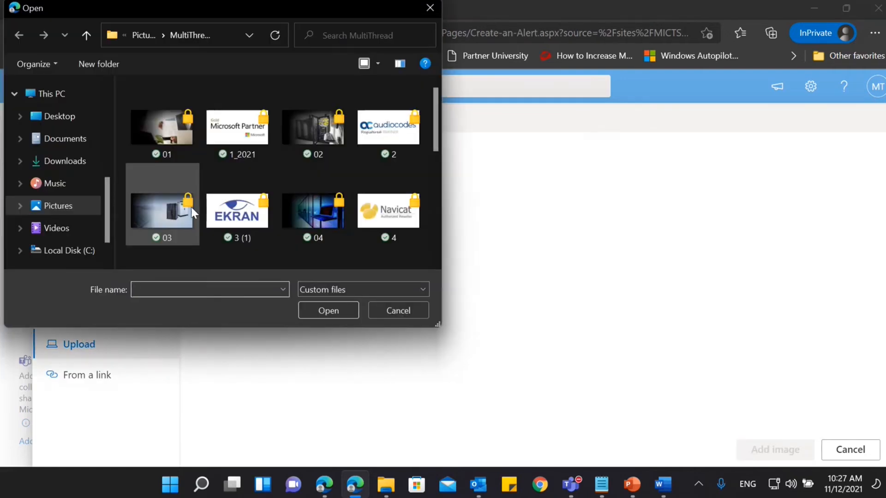
click(162, 127)
click(317, 311)
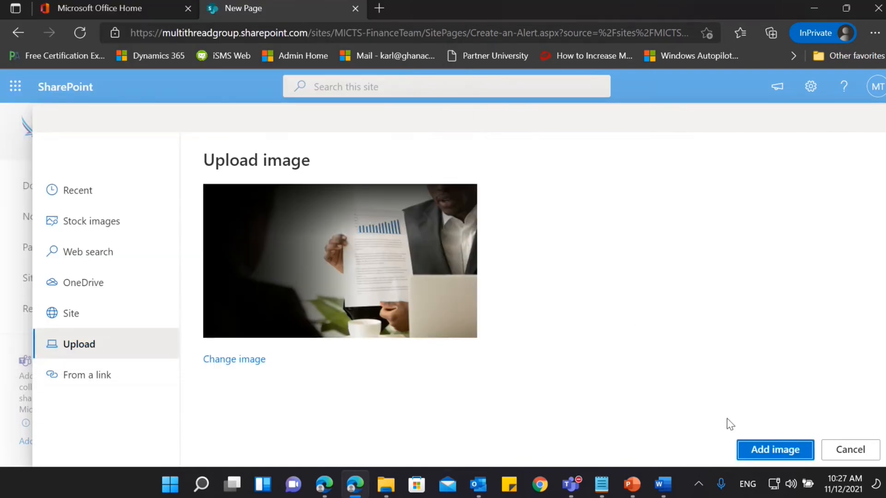
click(758, 452)
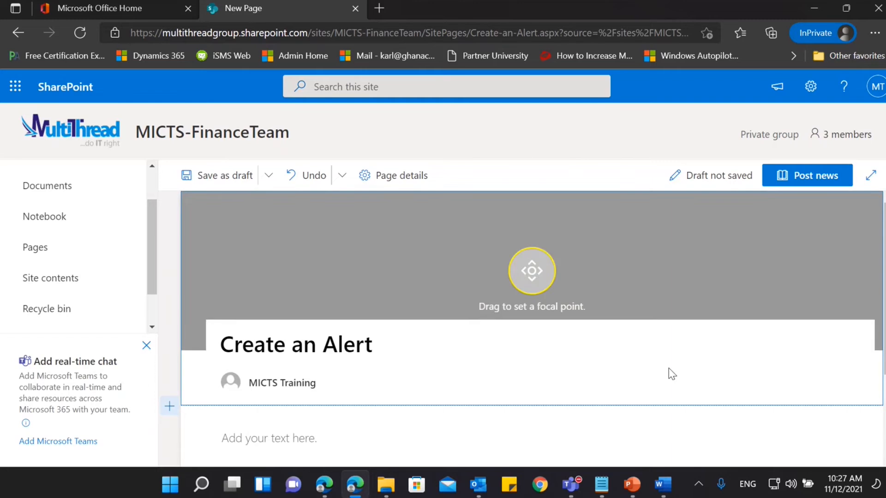
drag(523, 272, 562, 268)
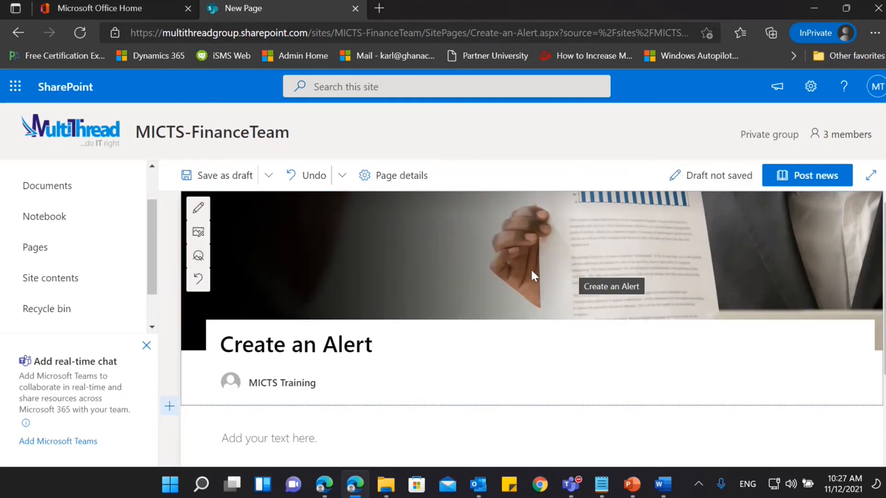
Copy the paragraph under "Create an aleart" from the news post Notepad file into the news post's text area.
scroll(530, 267, down, 3)
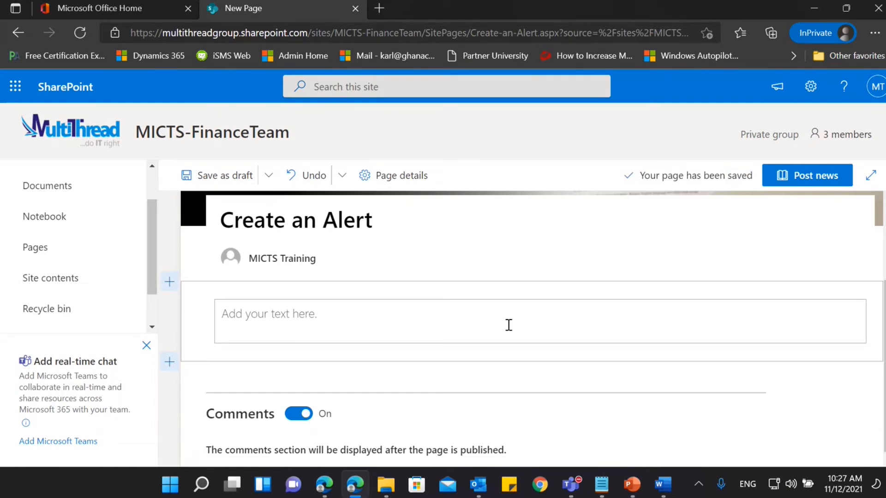
click(509, 325)
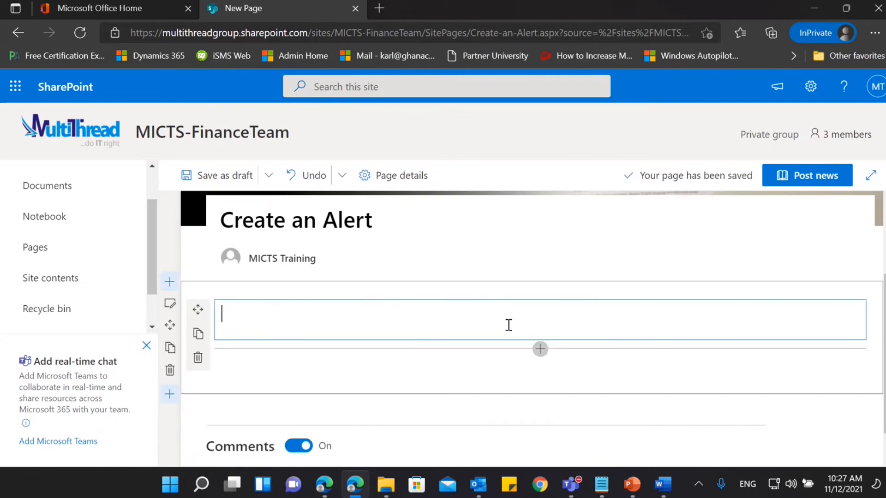
click(601, 486)
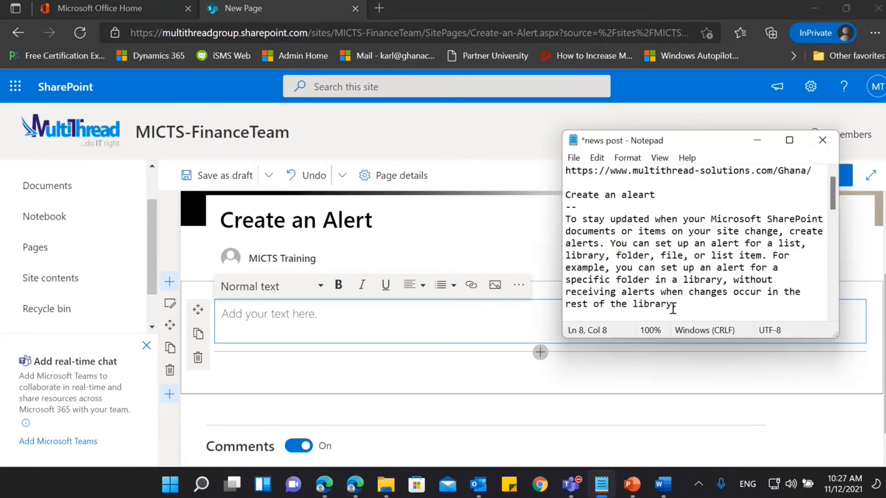
drag(676, 305, 562, 218)
key(ctrl+c)
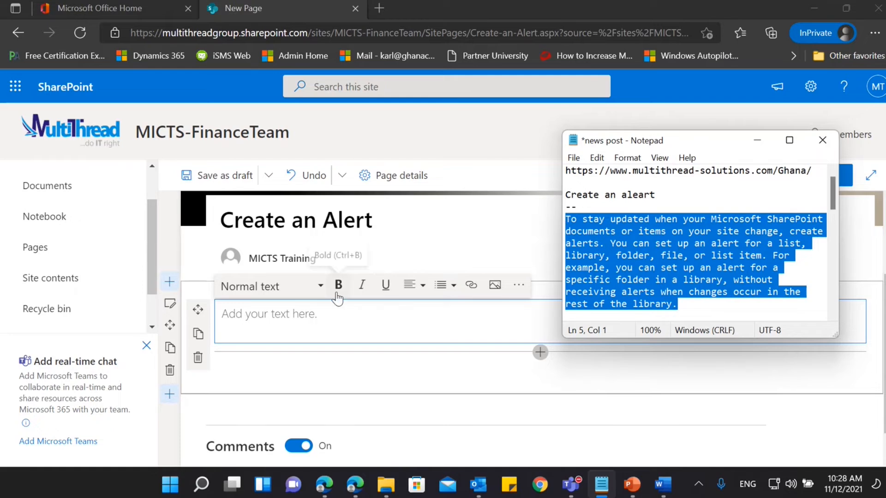
click(334, 313)
key(ctrl+v)
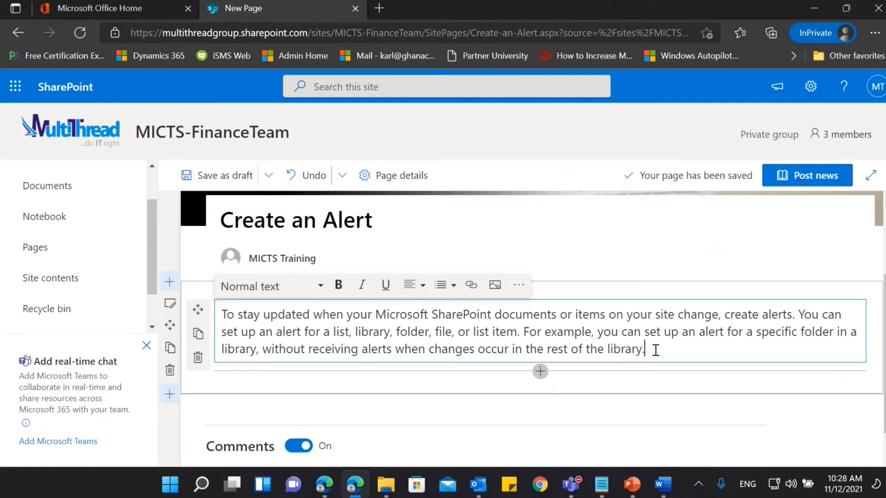
Set the font size of the entire alert paragraph to 14, keeping the Normal text style.
key(ctrl+a)
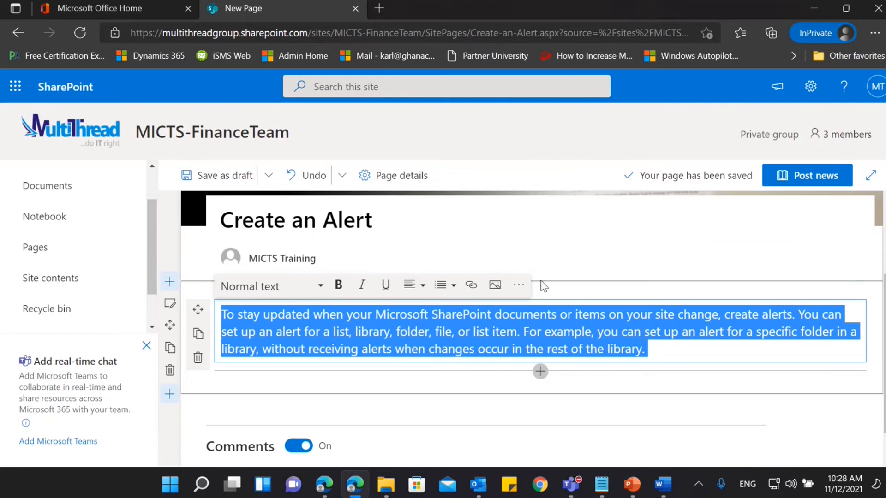
click(526, 287)
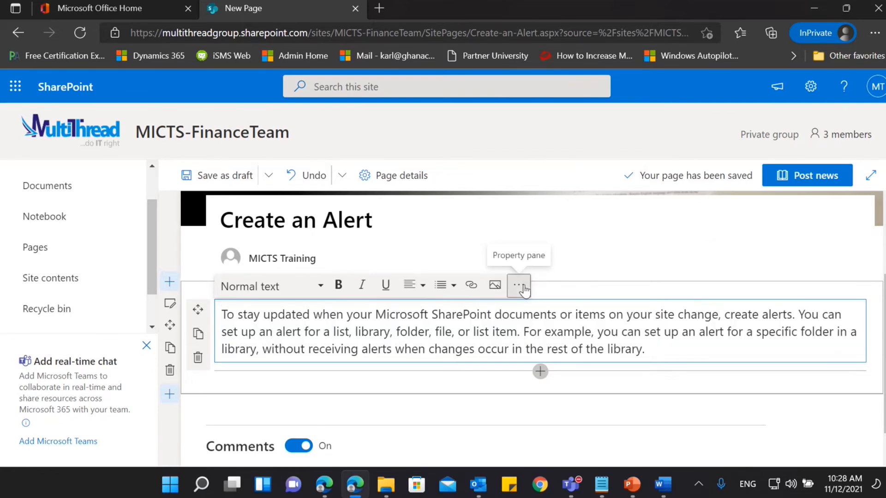
click(525, 288)
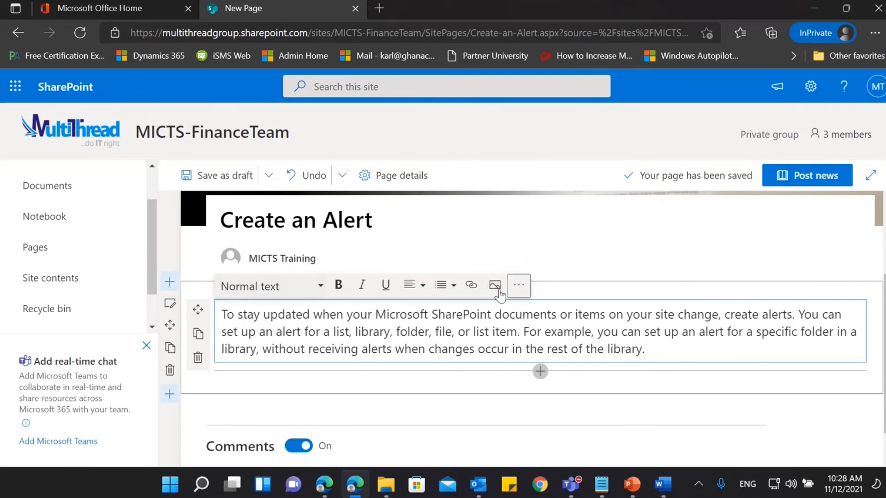
click(519, 290)
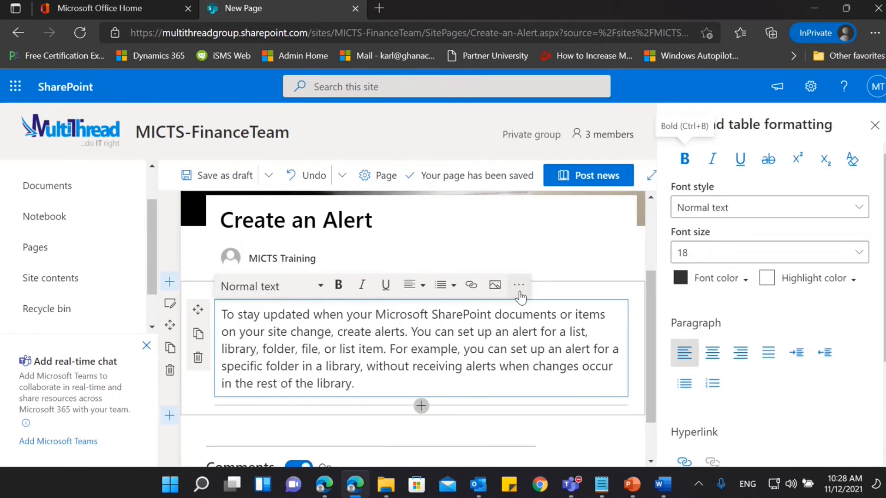
click(720, 254)
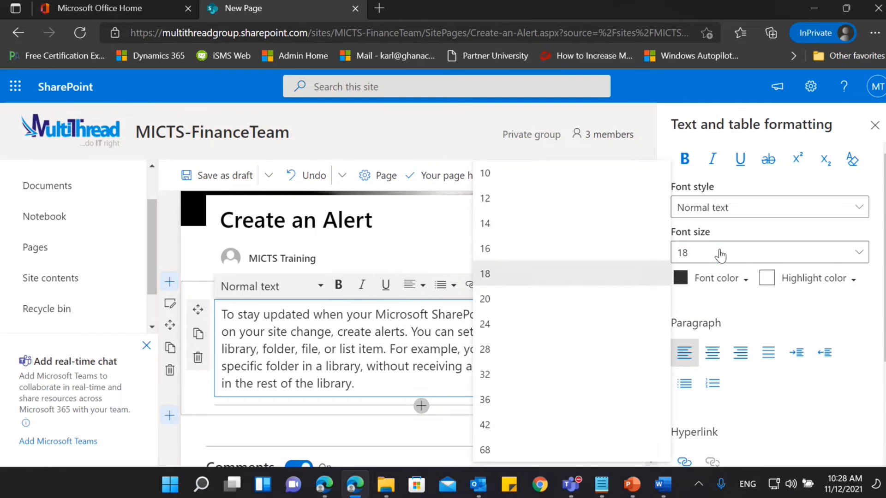
click(512, 226)
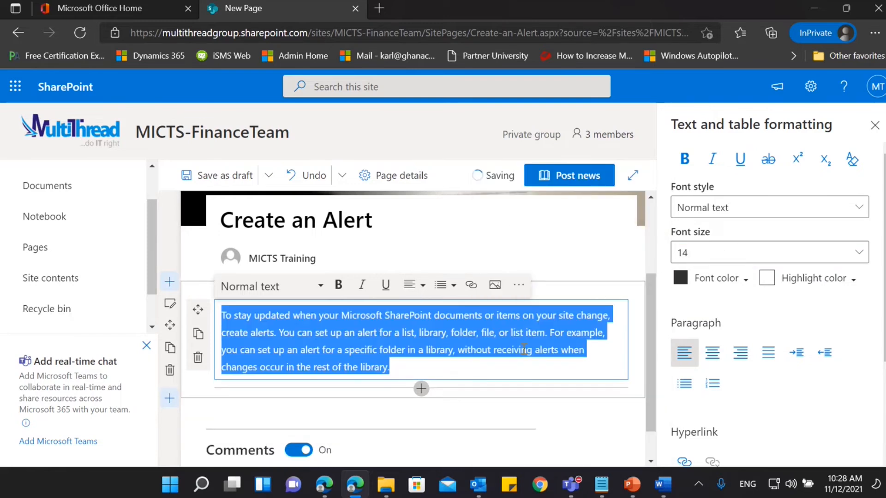
click(874, 127)
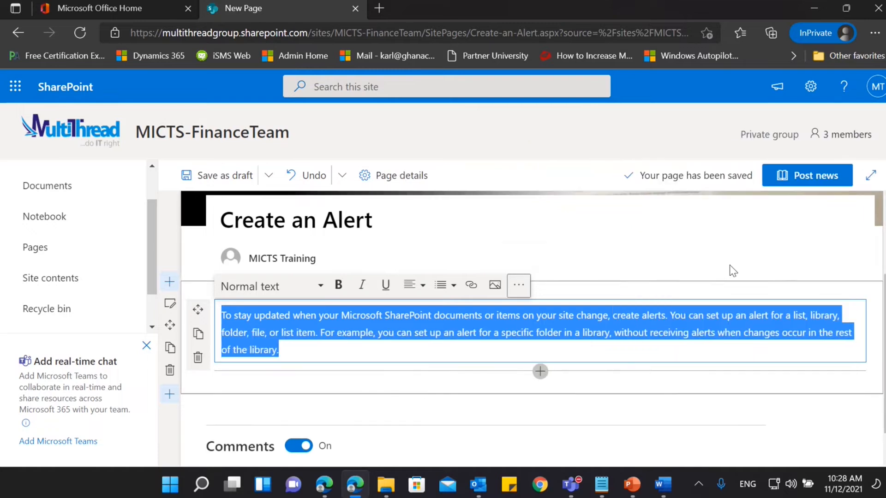
click(321, 290)
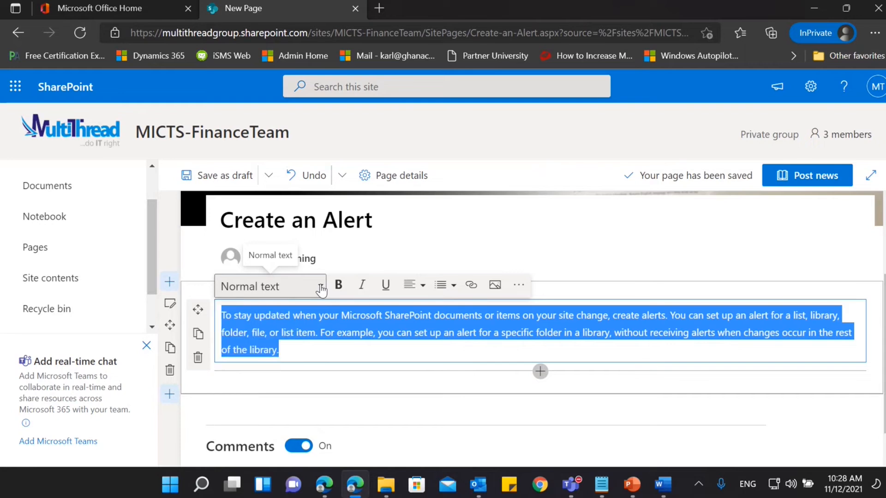
click(334, 333)
Turn off comments for the Create an Alert post and save it as a draft.
scroll(334, 340, up, 2)
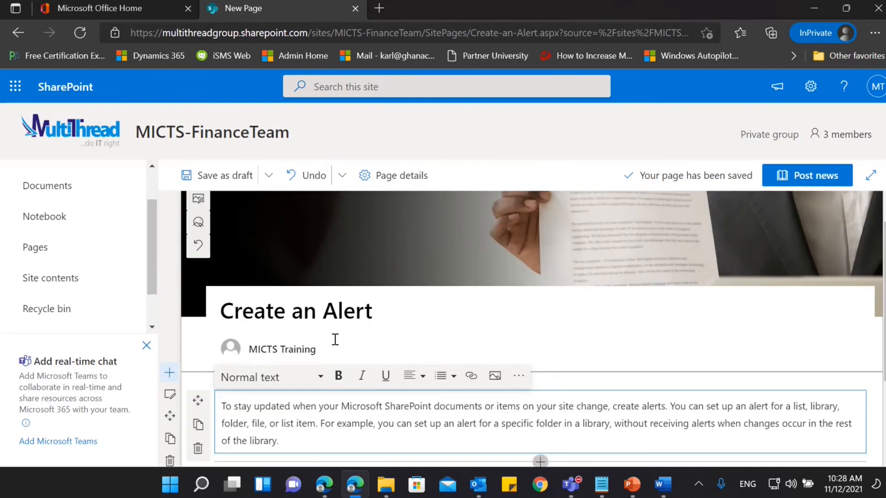
scroll(336, 344, down, 3)
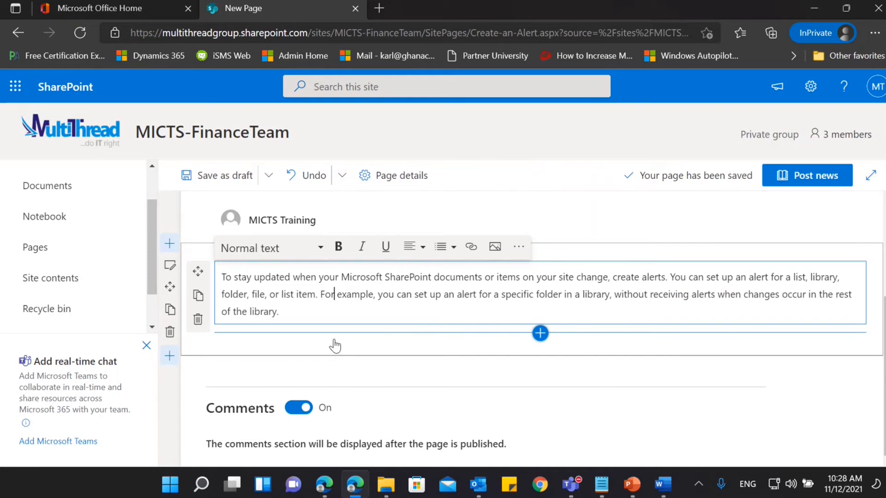
click(299, 410)
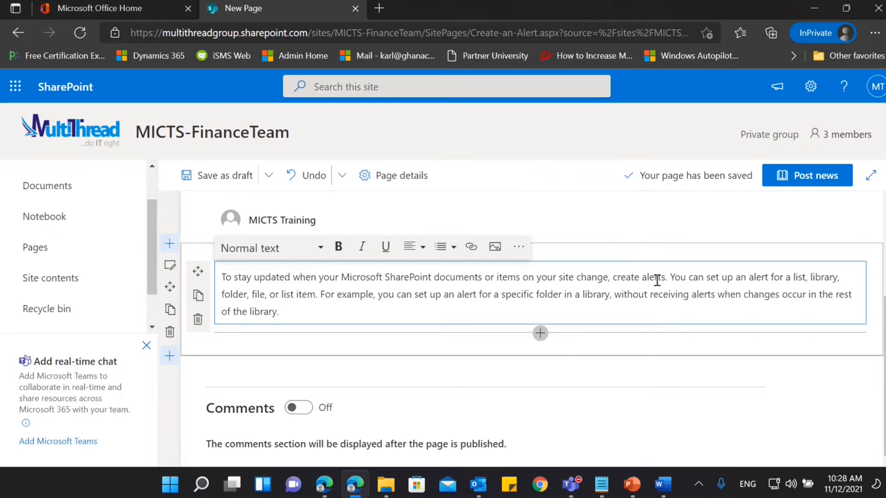
click(215, 176)
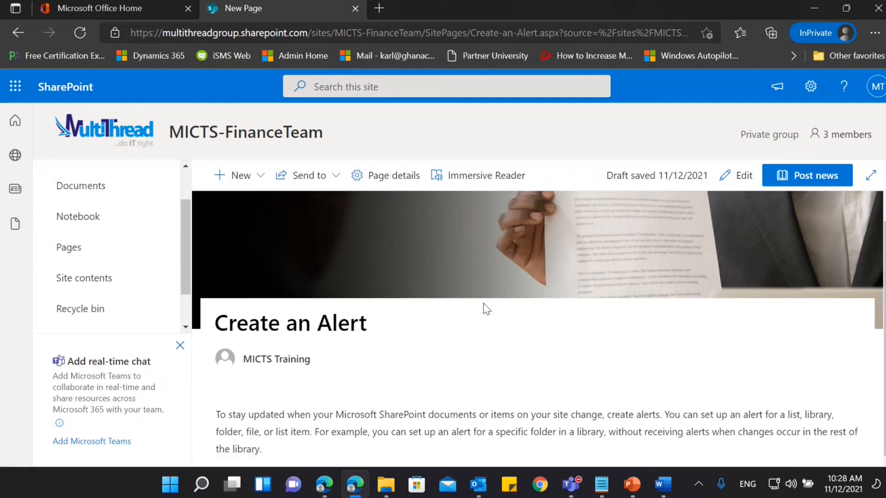
Reload the MICTS-FinanceTeam home page in the other account's browser window to check whether the draft news appears there.
click(361, 493)
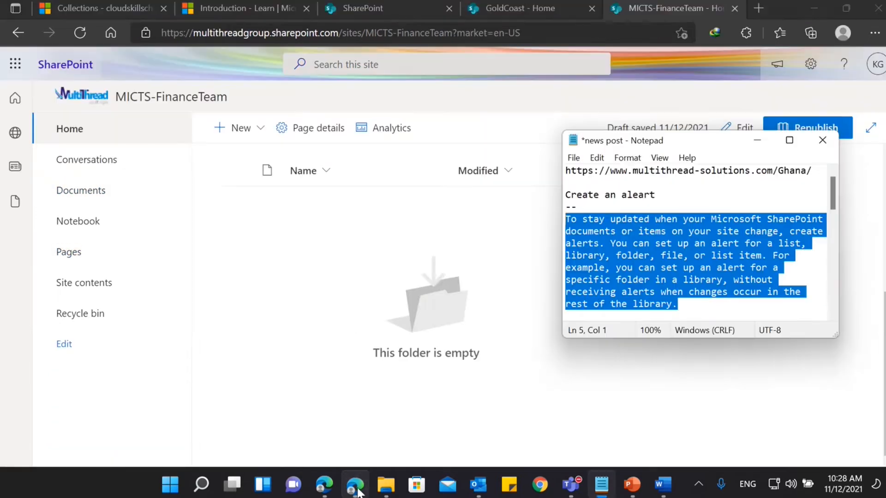
click(359, 492)
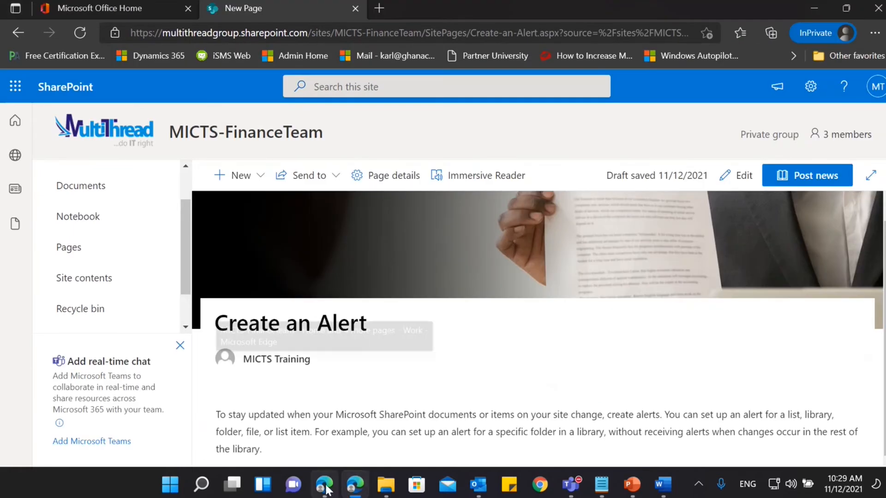
click(326, 487)
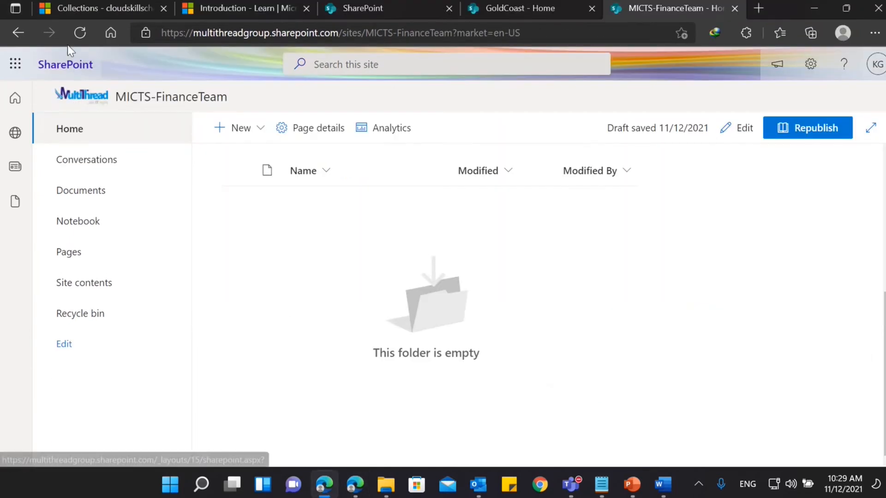
click(80, 36)
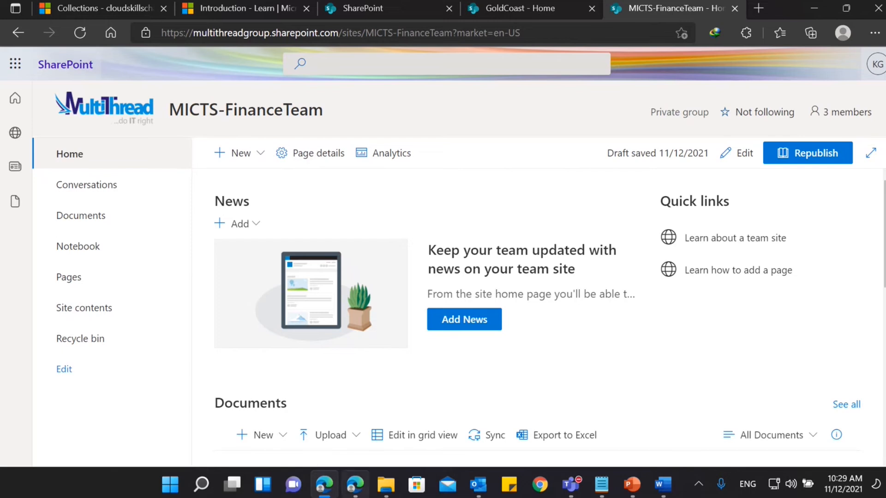
Return to the InPrivate window, publish the Create an Alert news post and go to the site's home page.
click(355, 485)
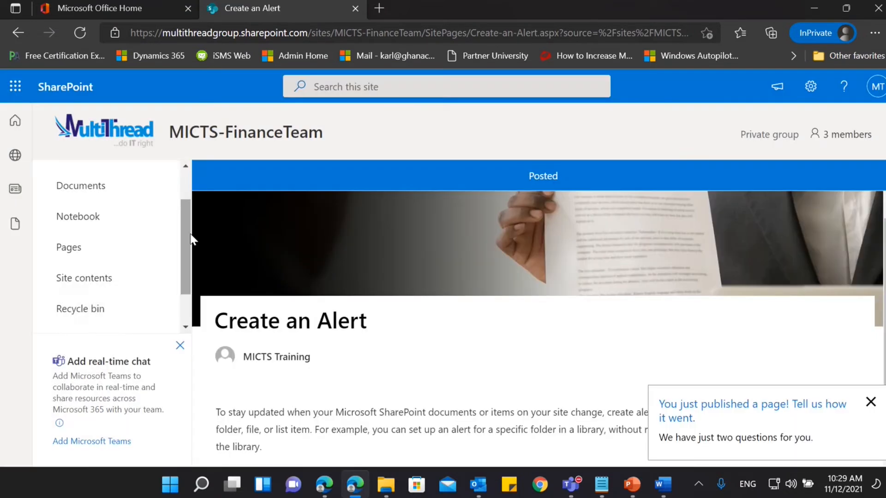
click(88, 182)
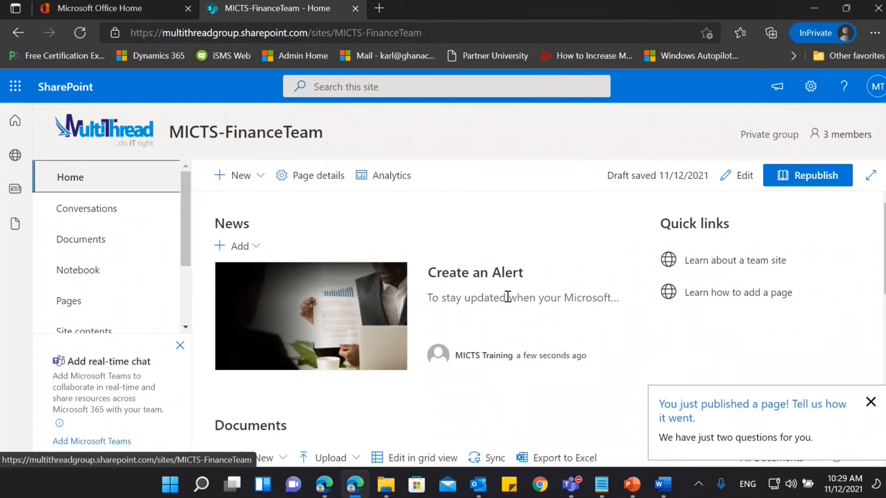
Create another news post from the Blank template, dismissing the feedback request.
click(235, 176)
click(266, 307)
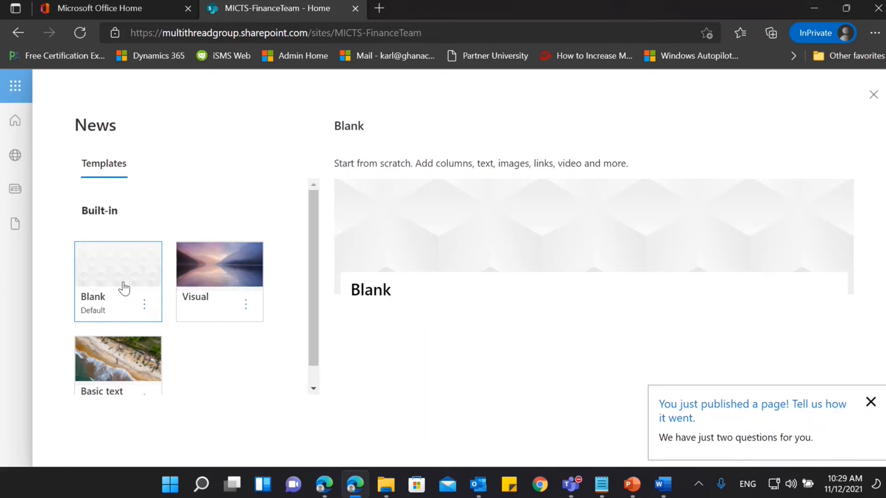
click(871, 402)
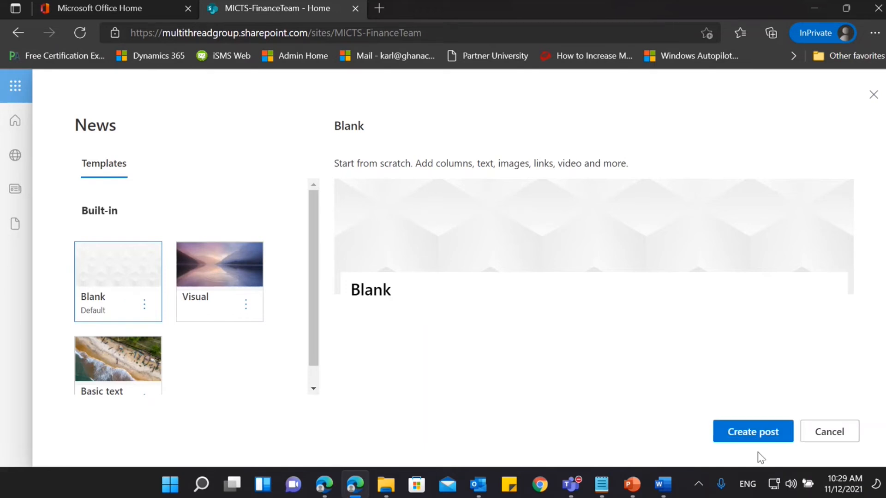
click(747, 430)
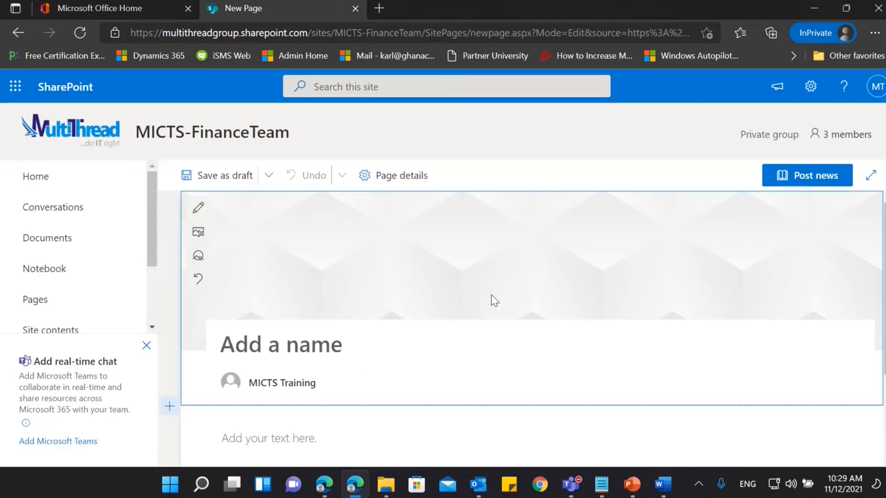
Copy the paragraph under "Request Sign-off" from the news post Notepad file.
click(599, 487)
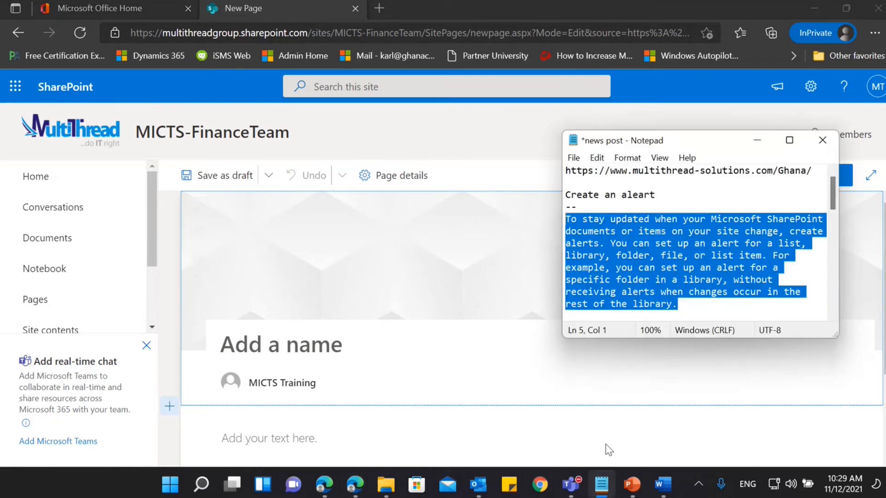
scroll(644, 255, down, 2)
scroll(643, 255, up, 2)
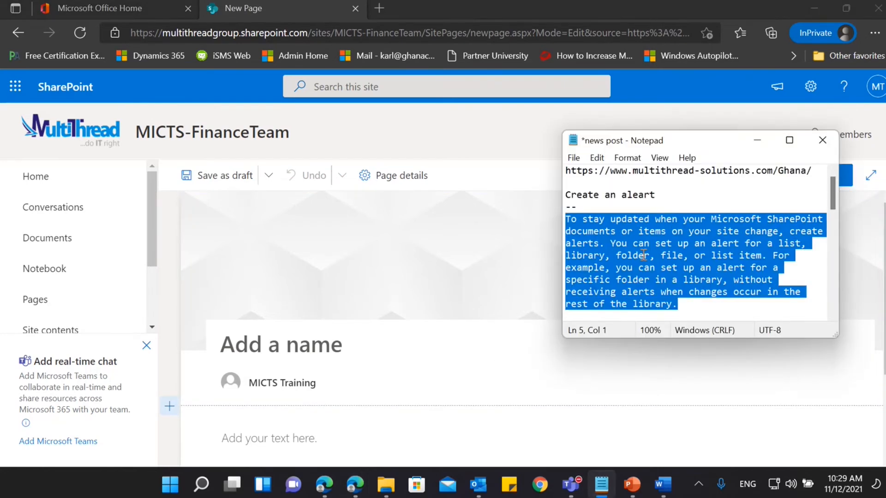
scroll(643, 256, down, 5)
drag(640, 257, 577, 232)
click(570, 217)
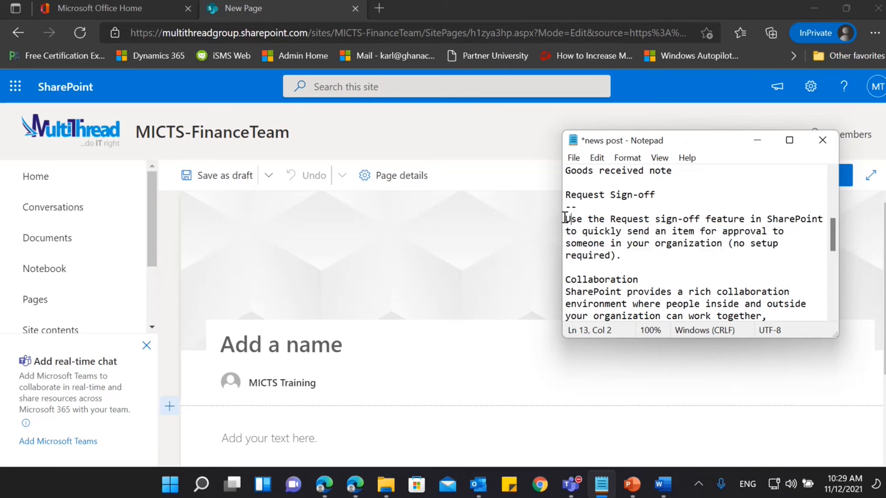
drag(565, 219, 637, 252)
key(ctrl+c)
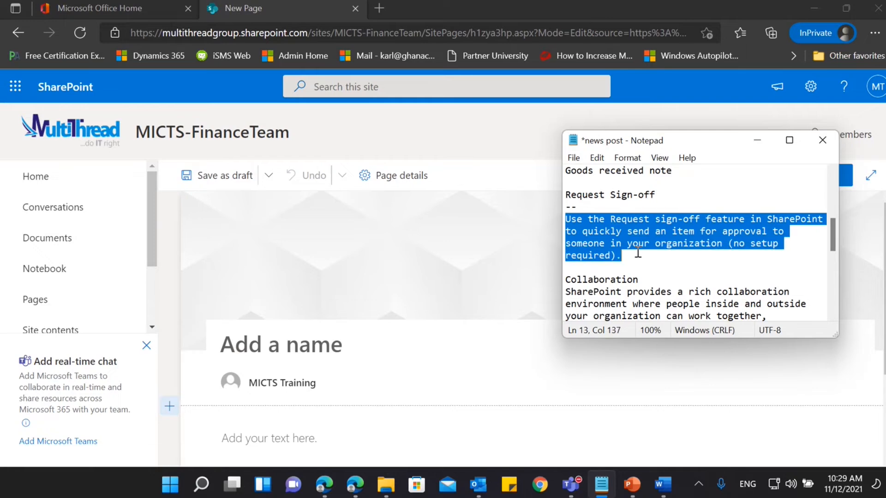
Title the new news post "Request Sign-off".
click(322, 349)
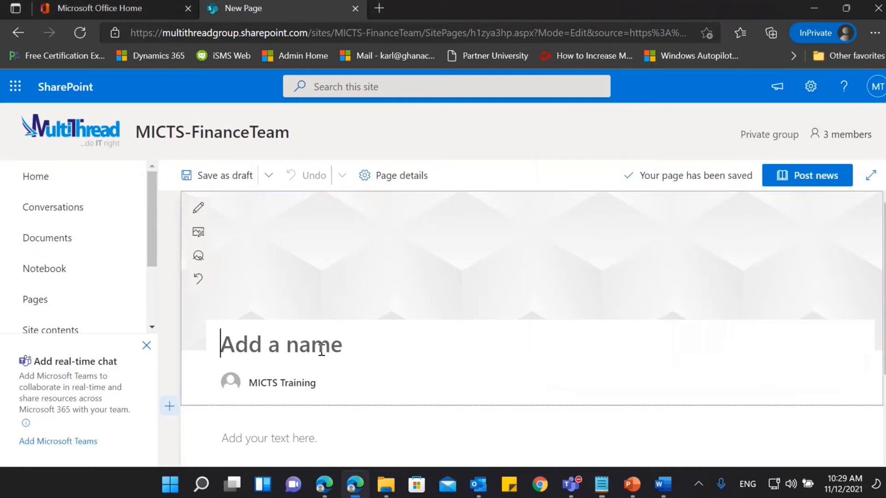
text(Reque)
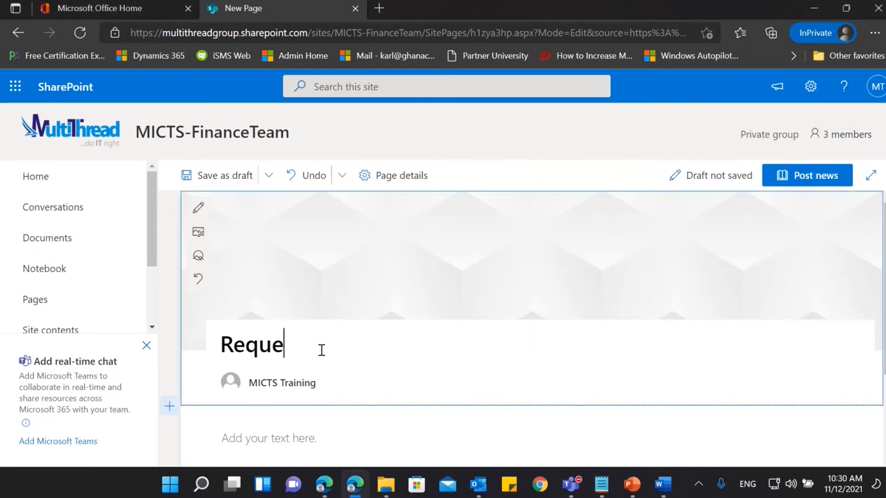
text(st Sign-off)
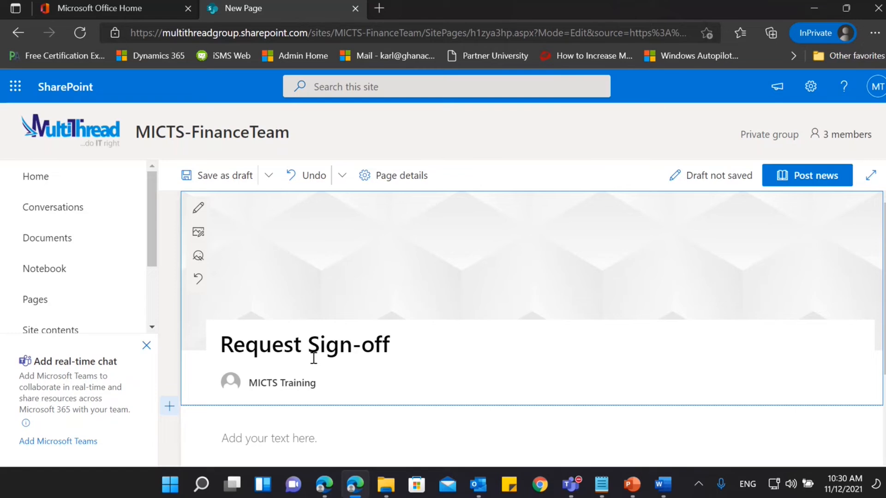
Paste the copied sign-off paragraph into the news post's text area and select all of it.
click(328, 433)
key(ctrl+v)
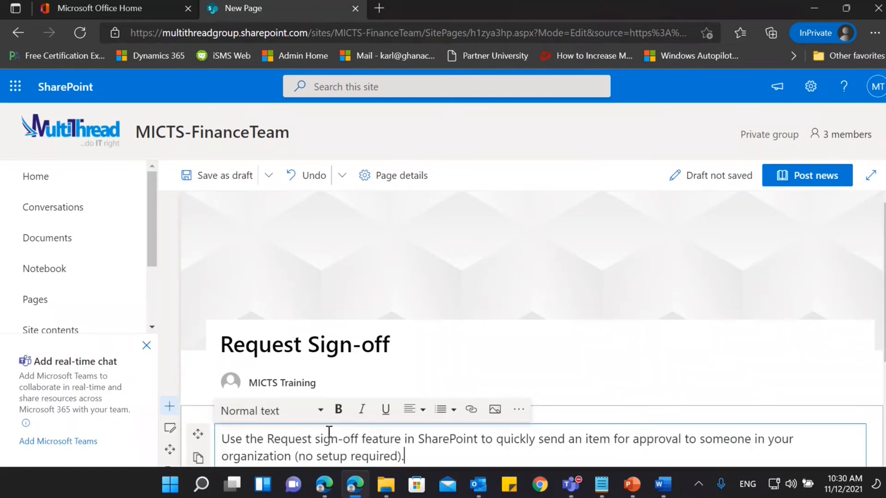
key(ctrl+a)
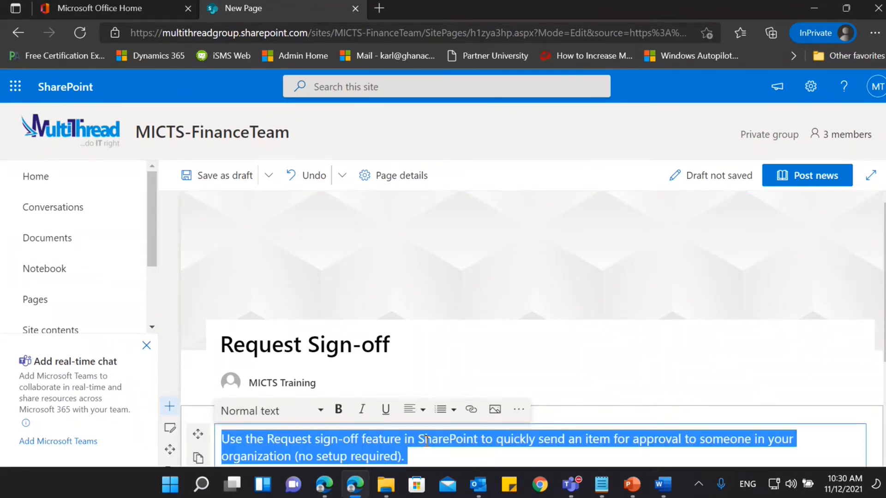
Set the font size of the selected sign-off paragraph to 14 and close the text formatting options.
click(519, 409)
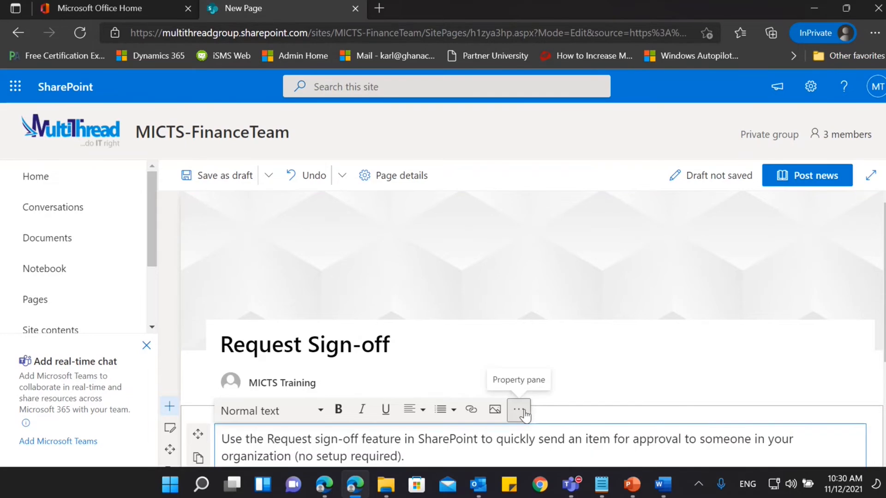
click(697, 253)
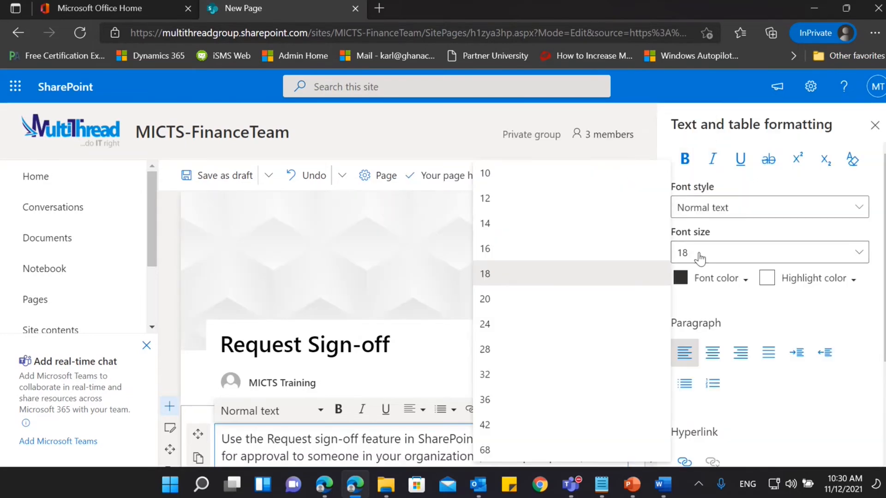
click(560, 226)
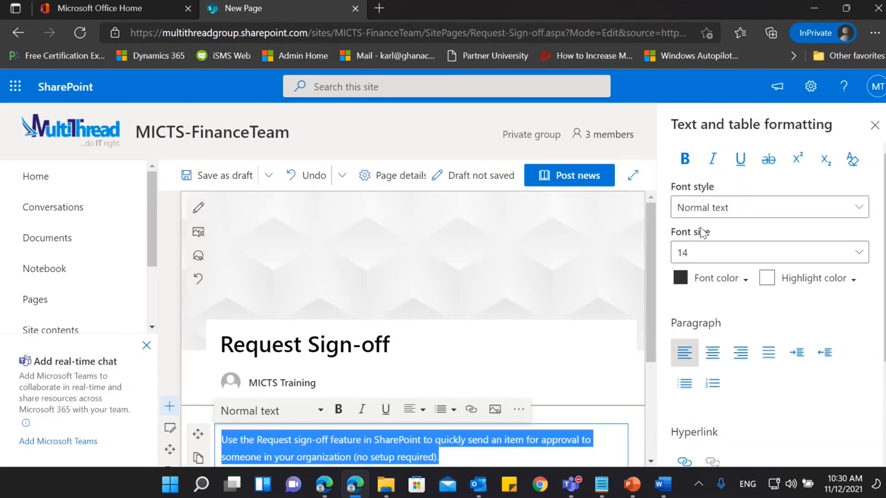
click(874, 127)
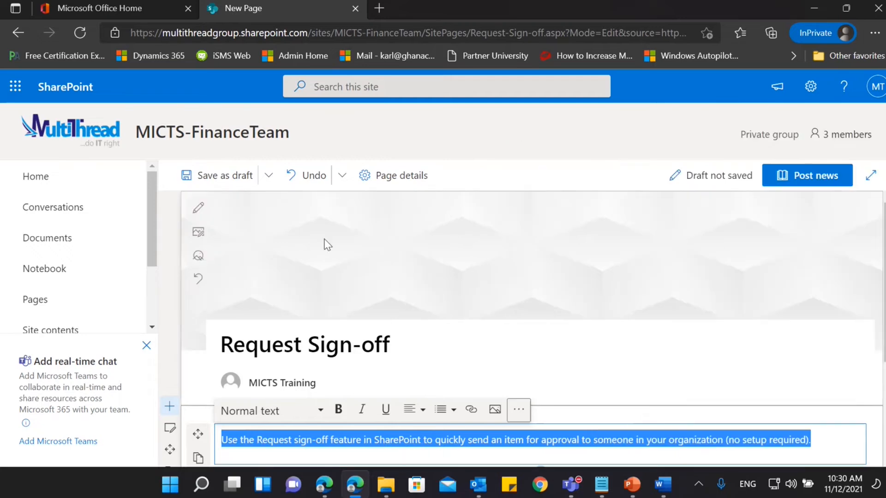
Upload picture 02 from the MultiThread pictures folder as the news post's title image and shift its focal point off centre.
click(207, 232)
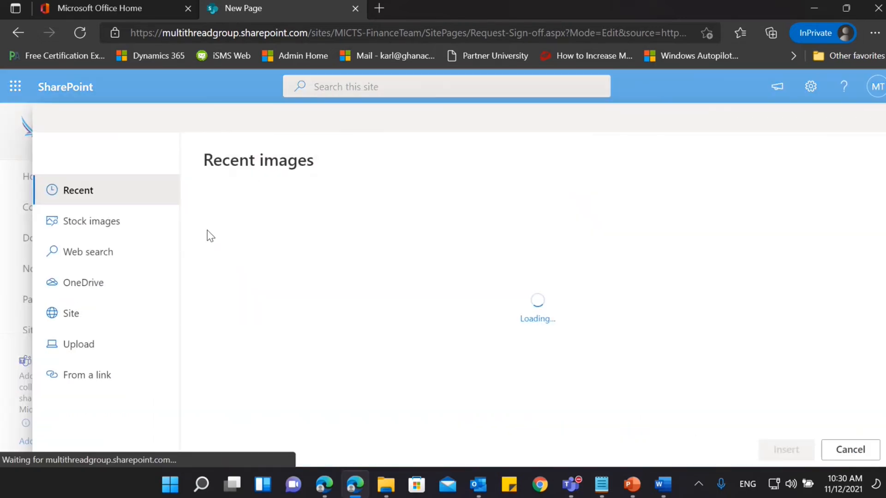
click(116, 359)
click(142, 344)
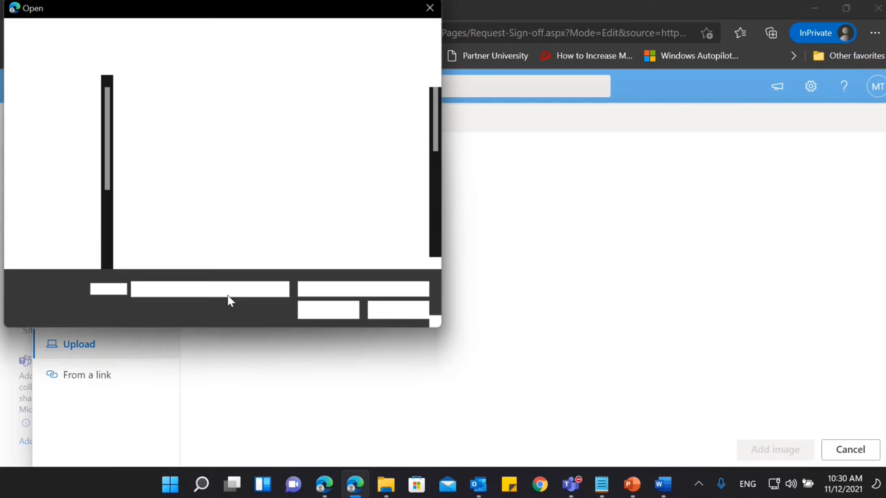
scroll(260, 231, down, 1)
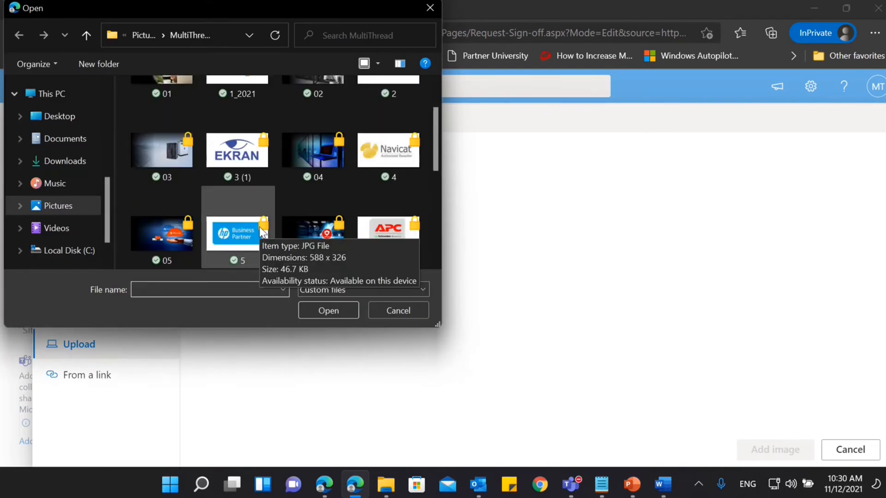
scroll(261, 232, down, 1)
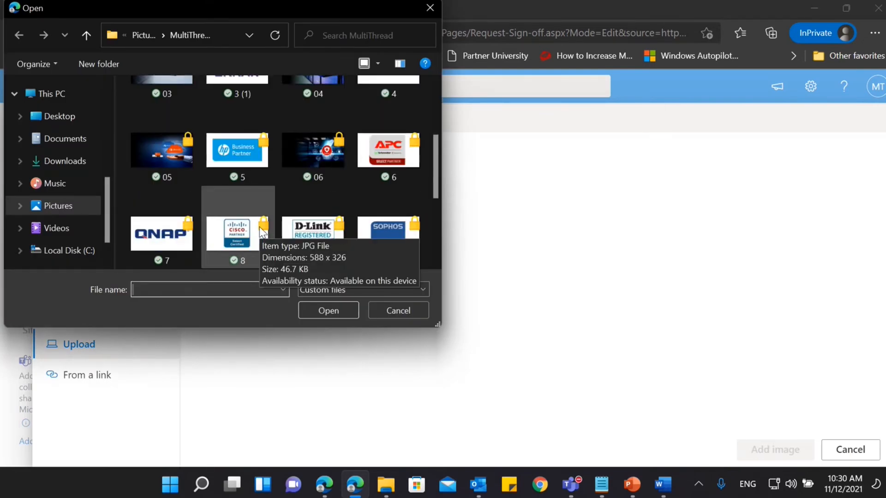
scroll(260, 230, down, 1)
scroll(260, 231, down, 1)
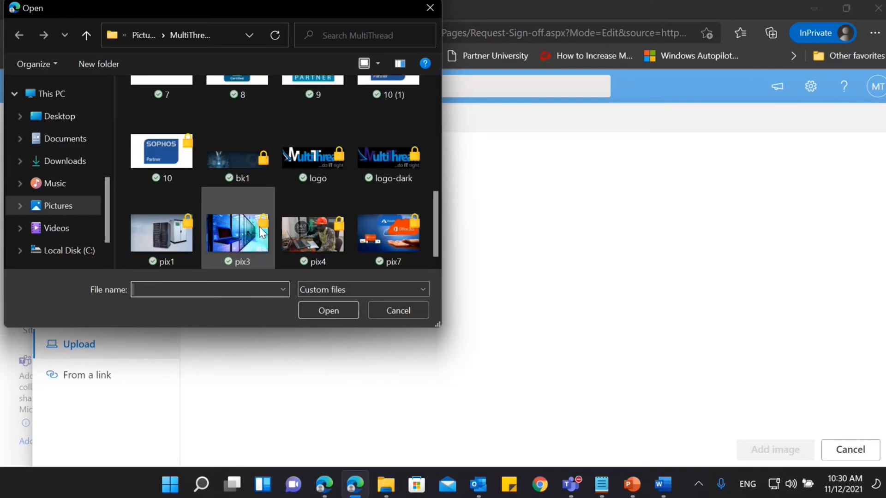
scroll(260, 231, up, 4)
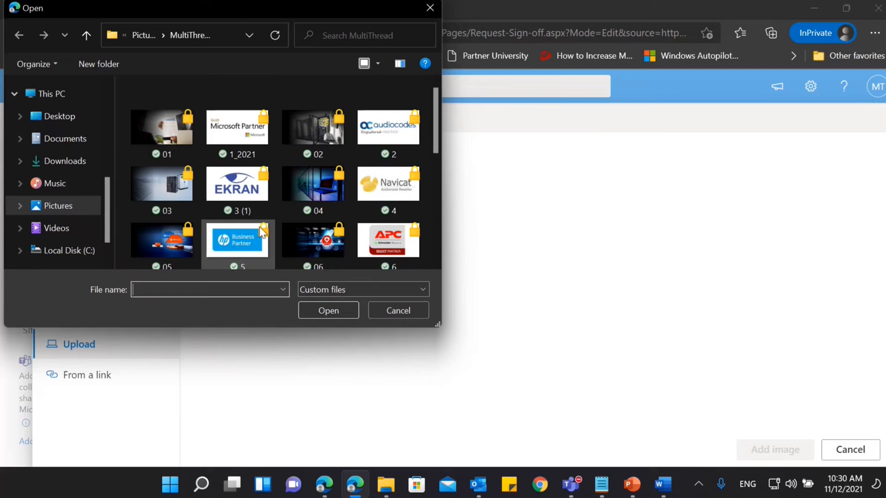
click(326, 135)
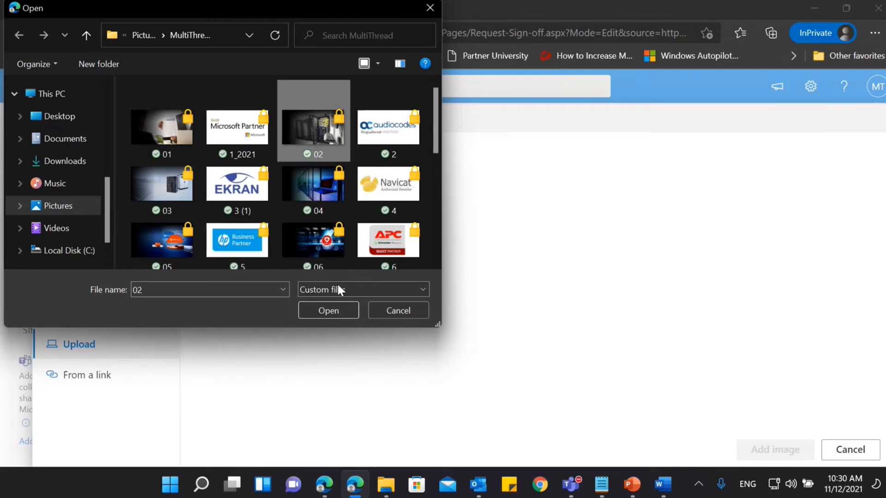
click(336, 306)
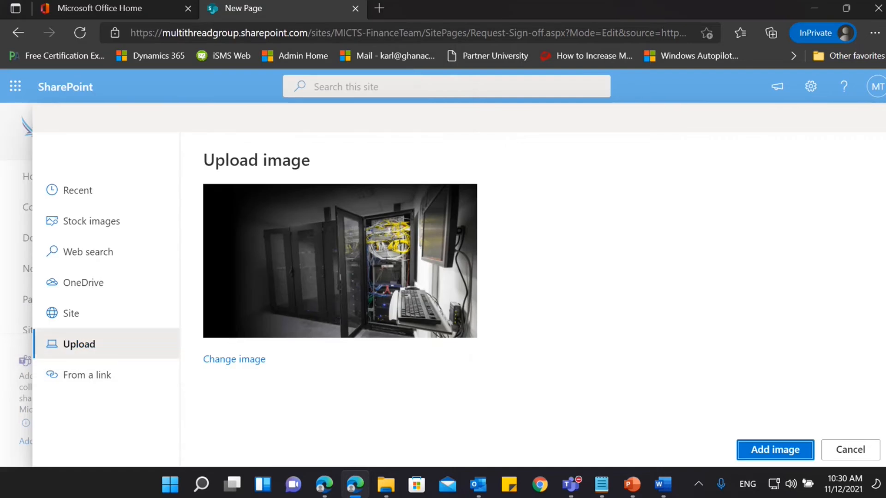
click(778, 450)
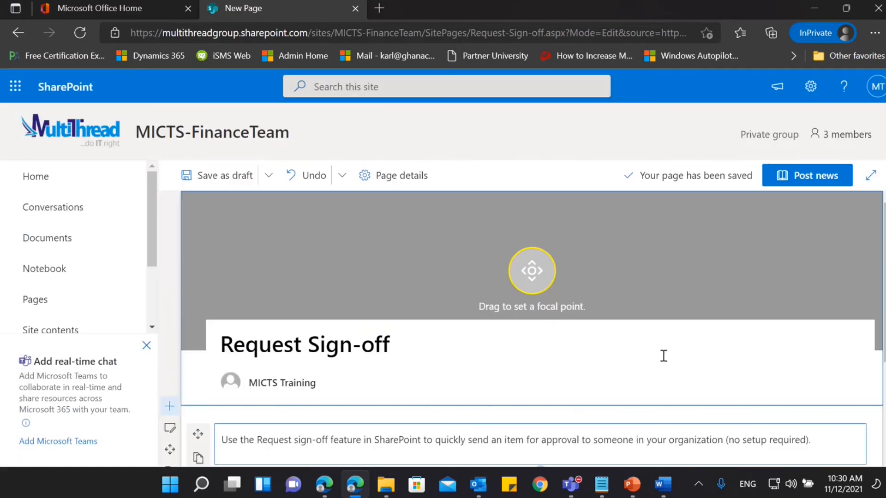
drag(530, 272, 581, 261)
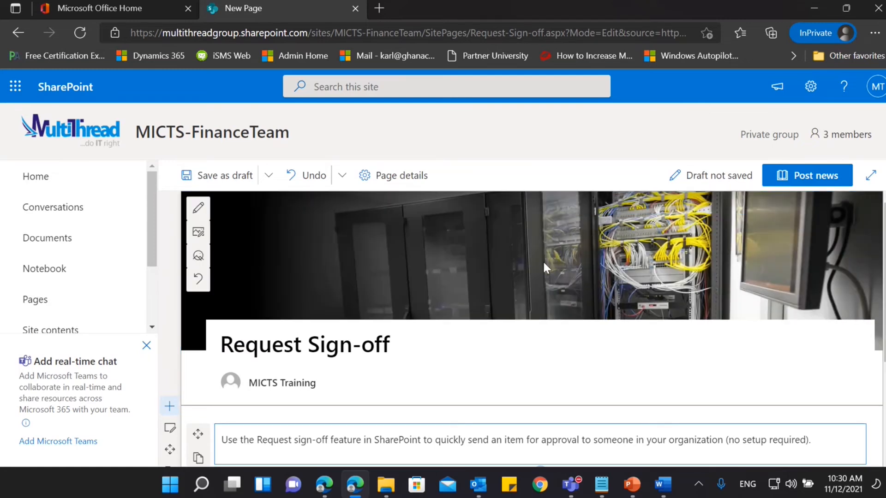
Turn off comments for the "Request Sign-off" news post.
scroll(543, 260, down, 2)
scroll(544, 267, down, 2)
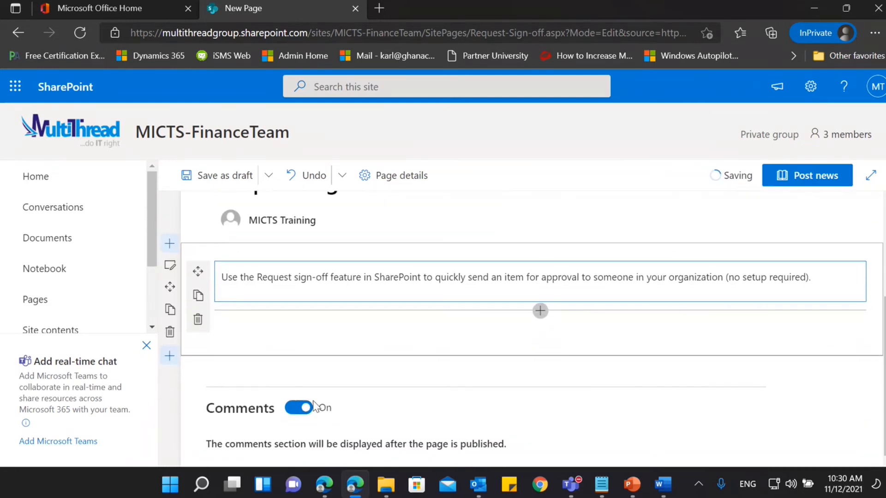
click(298, 408)
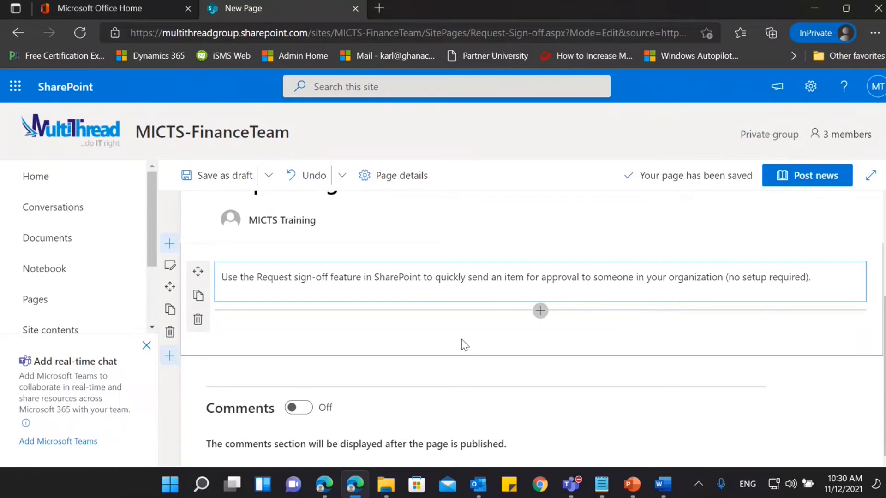
Post the "Request Sign-off" news and return to the team site's home page to view the News section.
scroll(476, 338, up, 2)
scroll(475, 334, up, 1)
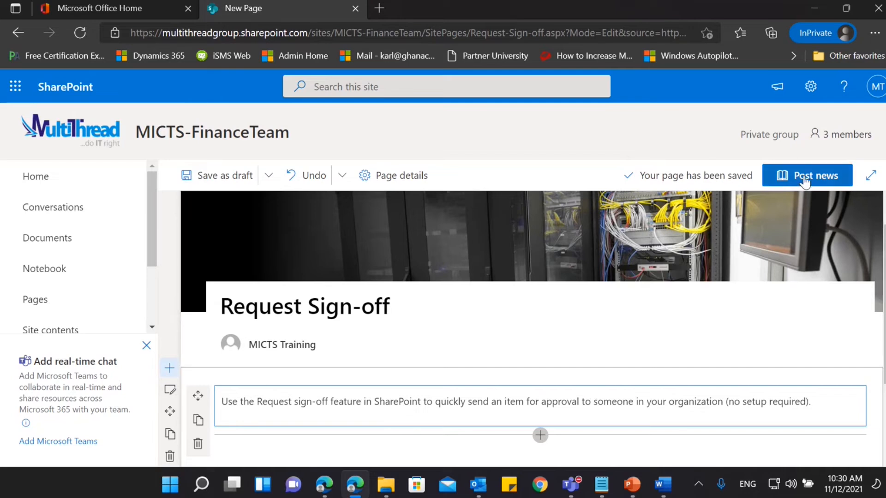
click(794, 194)
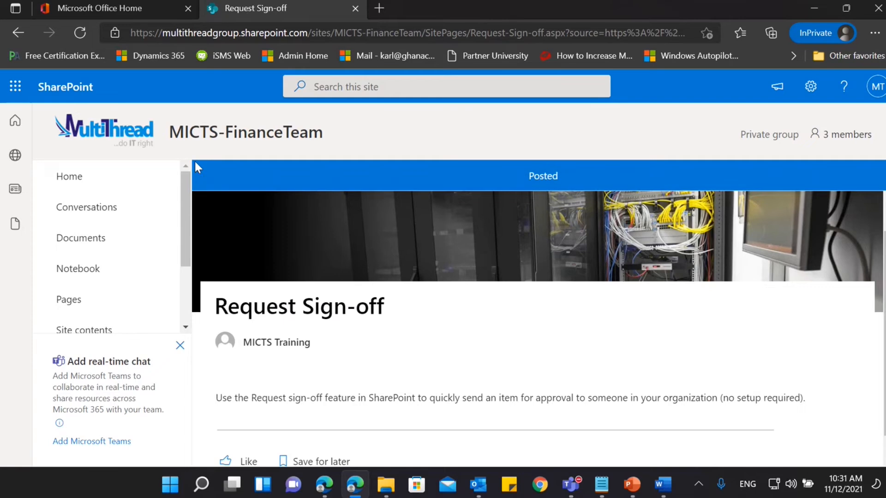
click(65, 182)
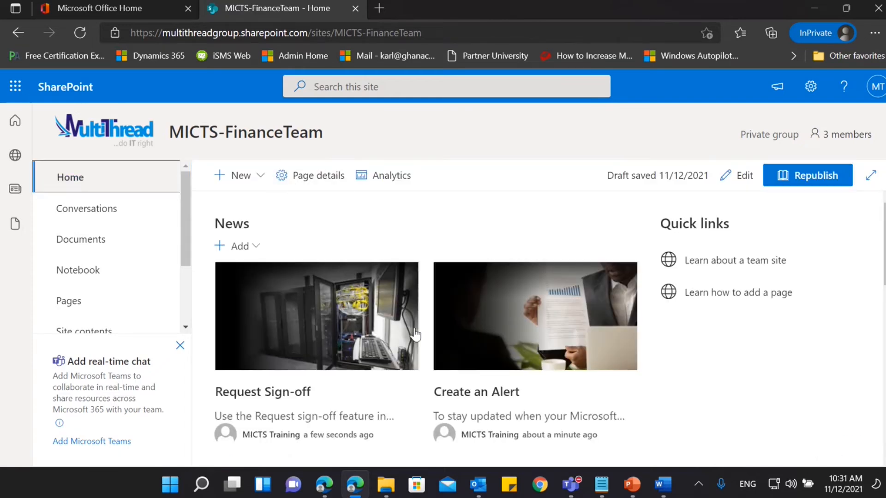
scroll(416, 336, down, 1)
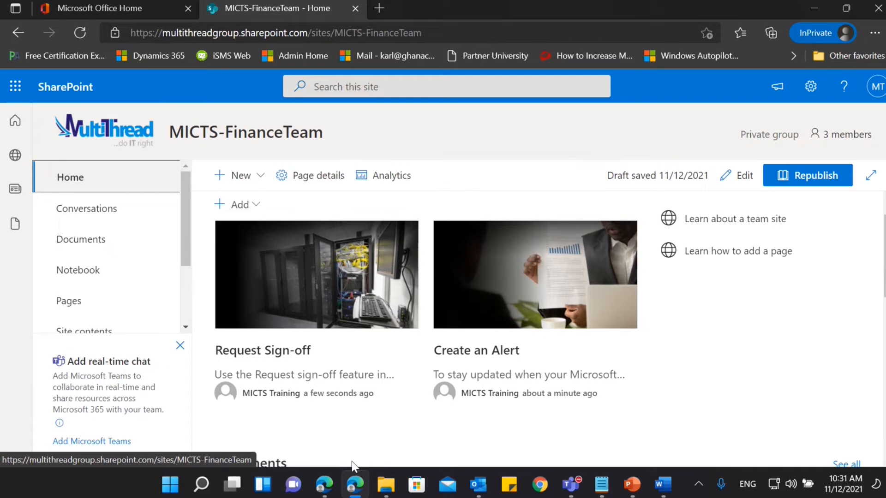
Switch to the other Edge window, reload the MICTS-FinanceTeam home page and check its News section.
click(324, 485)
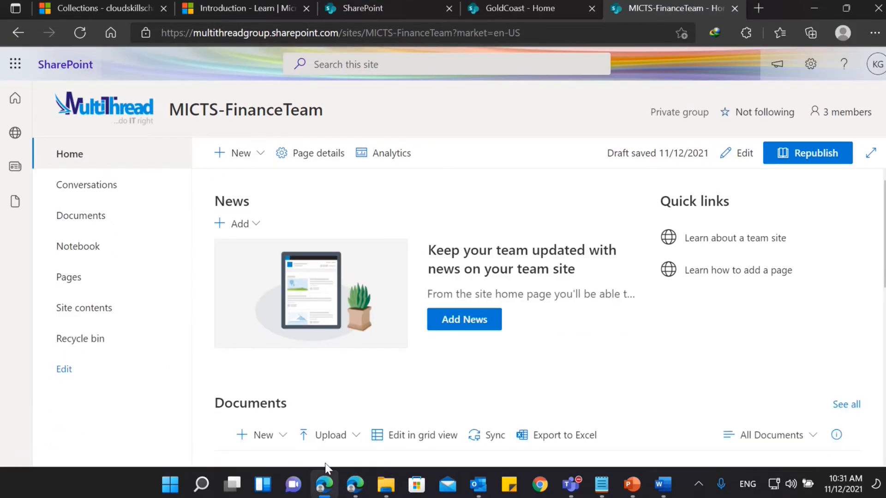
click(80, 33)
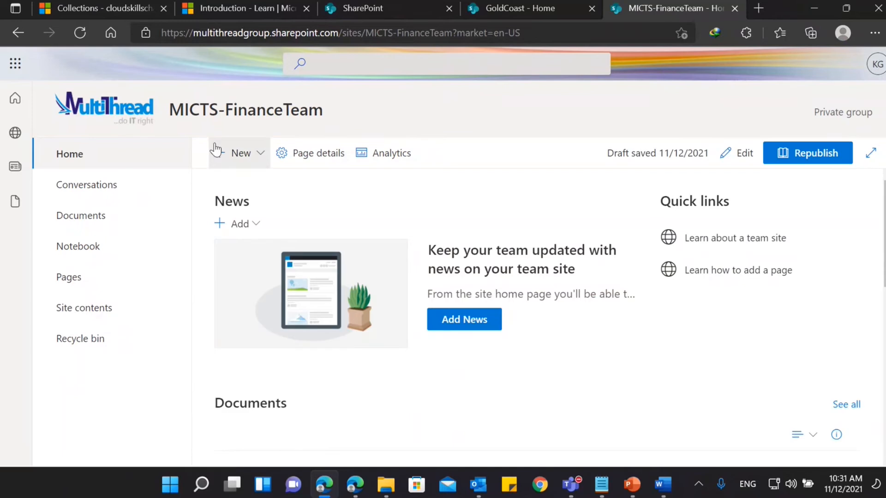
click(74, 154)
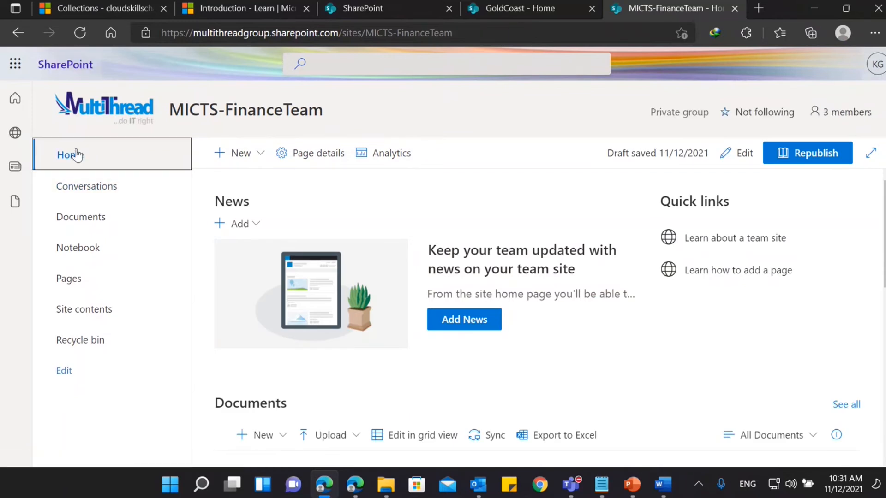
scroll(331, 251, down, 5)
scroll(330, 251, up, 5)
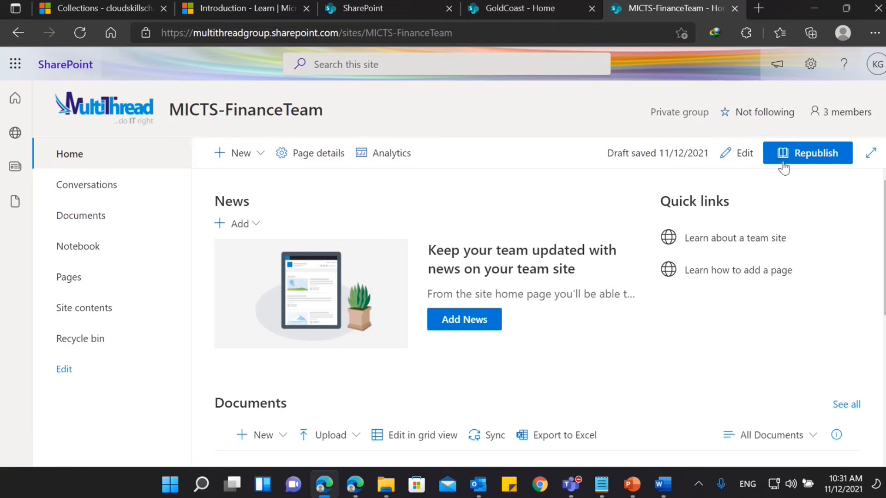
Compare the home page in both Edge windows and check which account is signed in to the regular one.
click(355, 484)
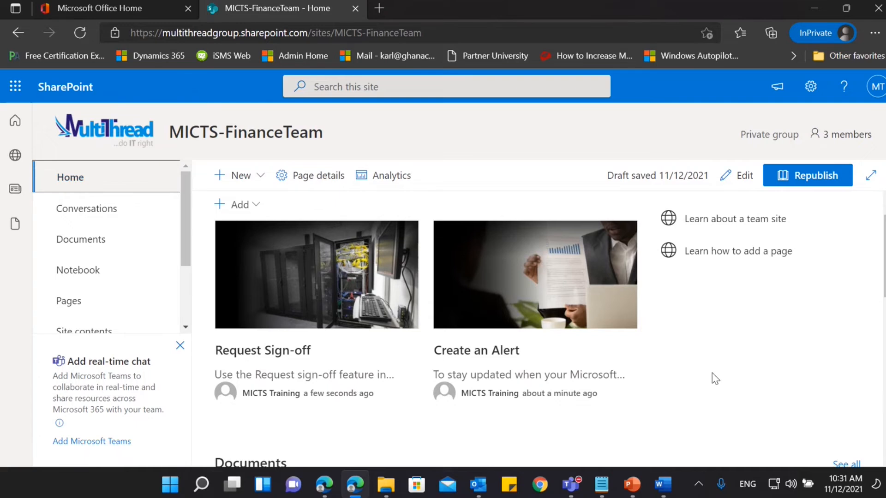
click(325, 488)
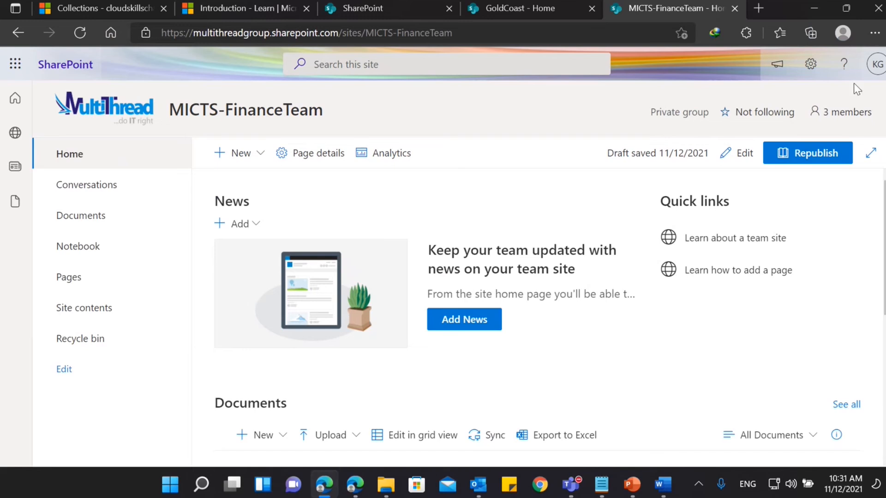
click(877, 65)
click(503, 86)
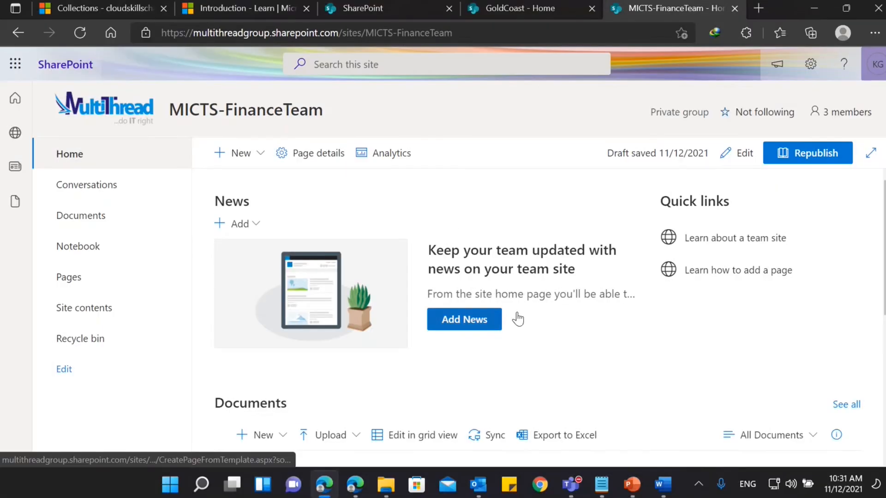
Return to the InPrivate window and look over the published news posts and the Documents section on the home page.
click(355, 484)
click(748, 352)
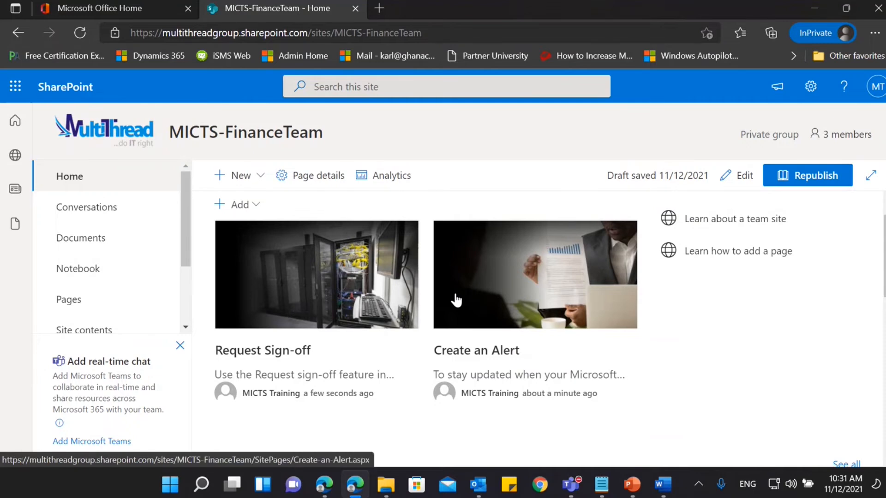
scroll(456, 300, down, 2)
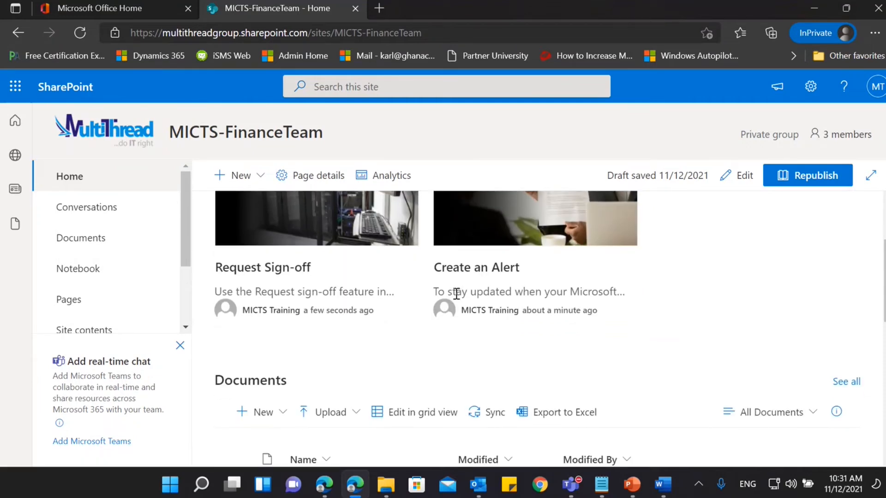
scroll(455, 294, up, 2)
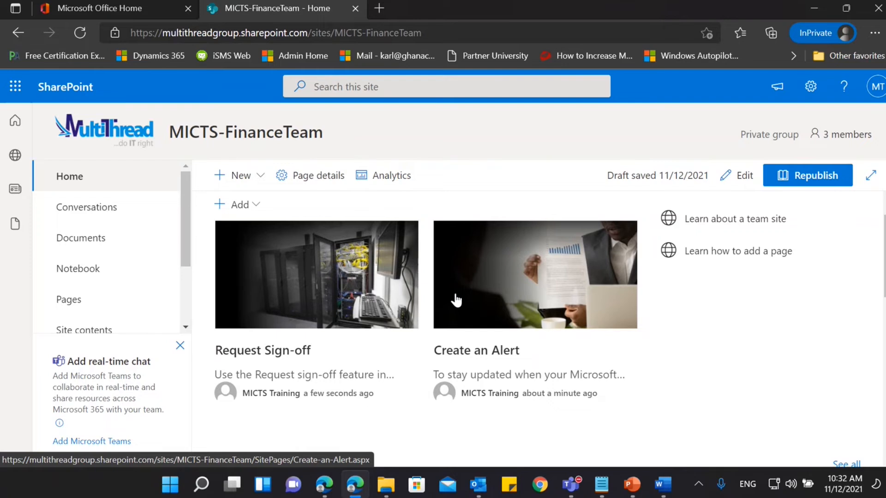
Edit the home page and change the News web part's layout to Hub News.
click(738, 178)
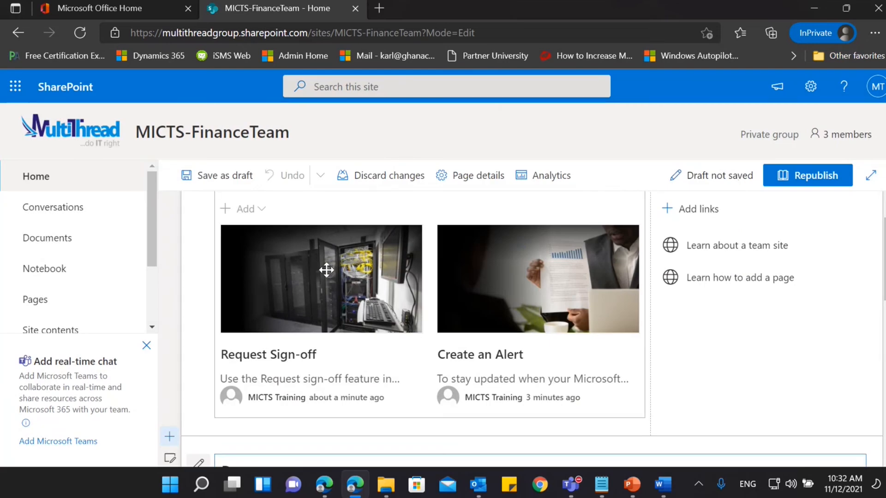
scroll(373, 312, up, 1)
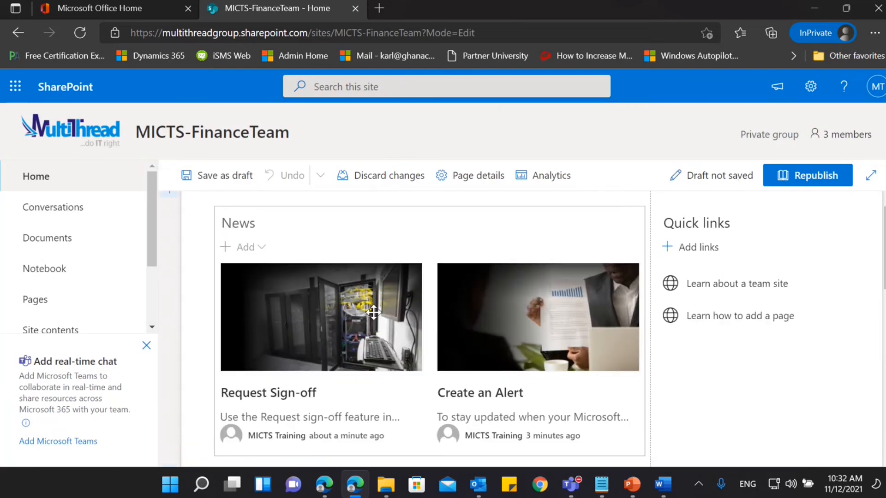
click(397, 234)
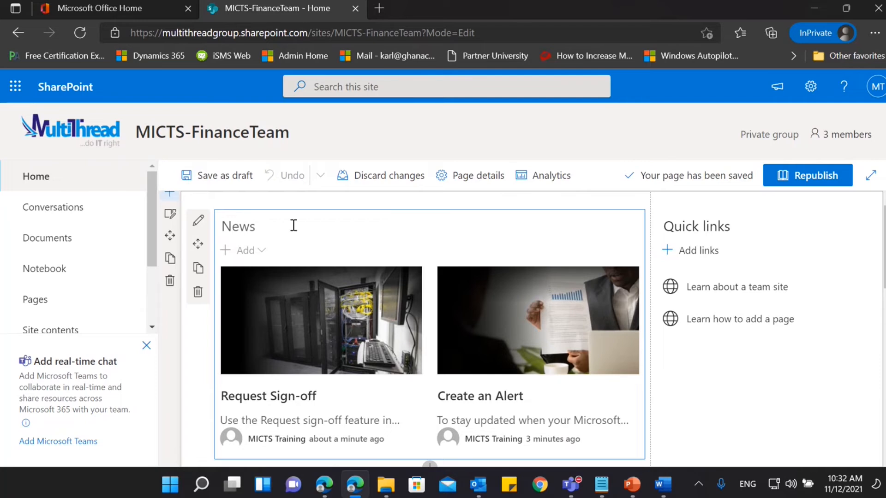
click(197, 223)
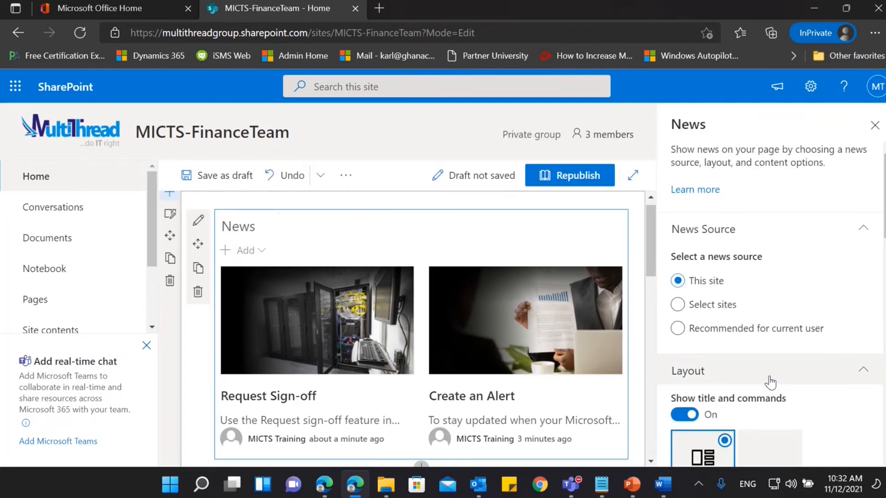
scroll(771, 382, down, 5)
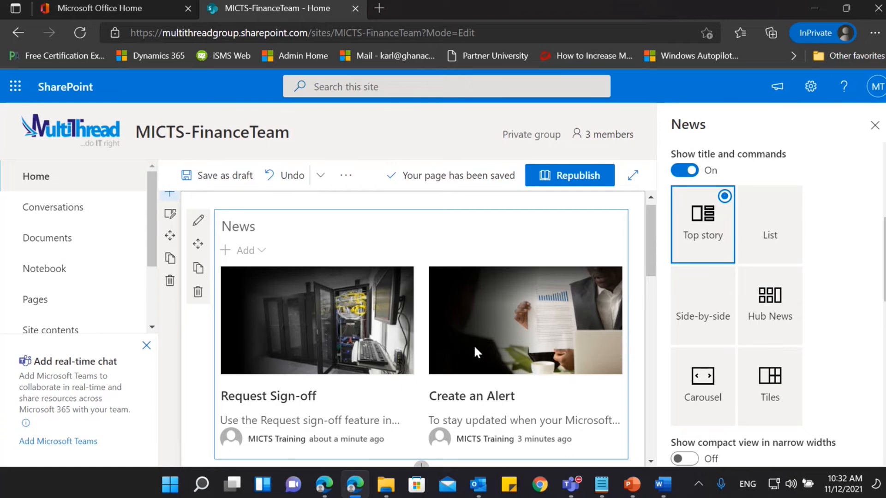
click(770, 305)
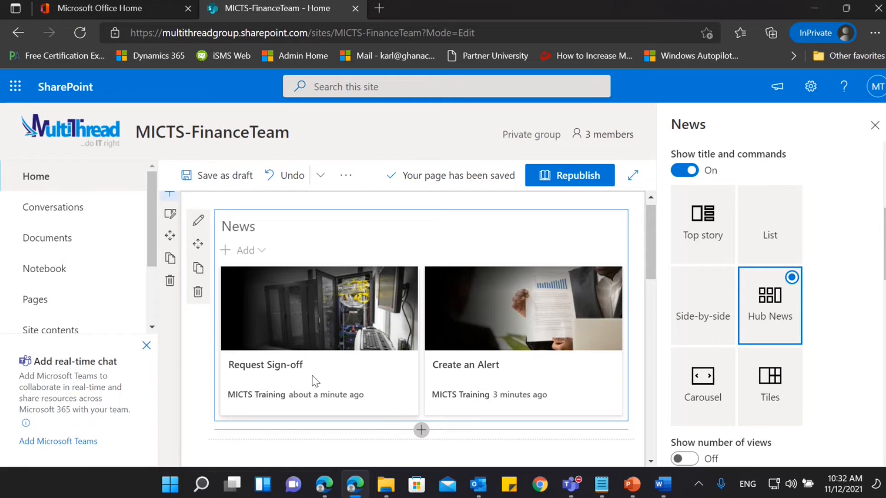
scroll(718, 326, down, 4)
scroll(798, 321, up, 5)
scroll(739, 340, down, 10)
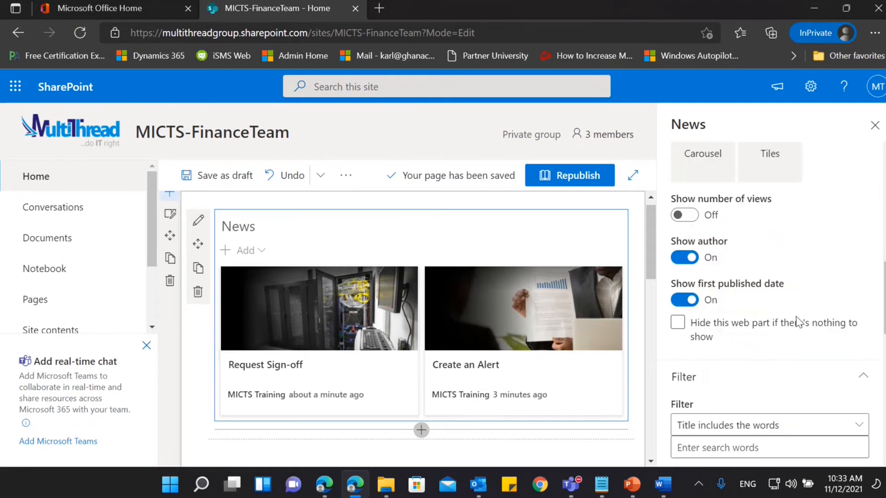
Close the News web part settings and save the home page as a draft.
click(876, 125)
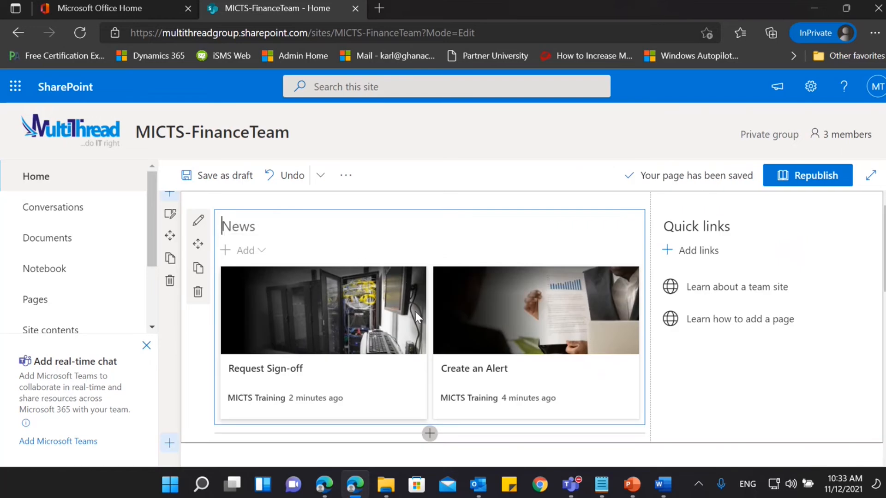
click(206, 175)
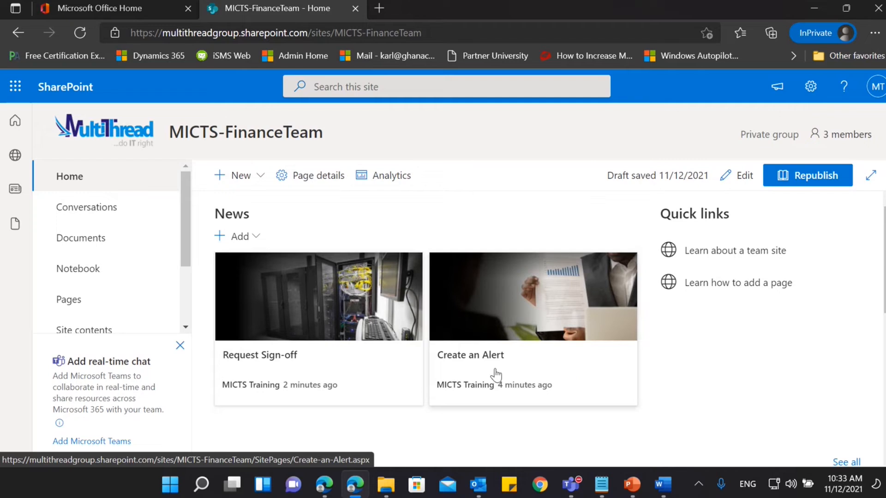
mouse_move(269, 393)
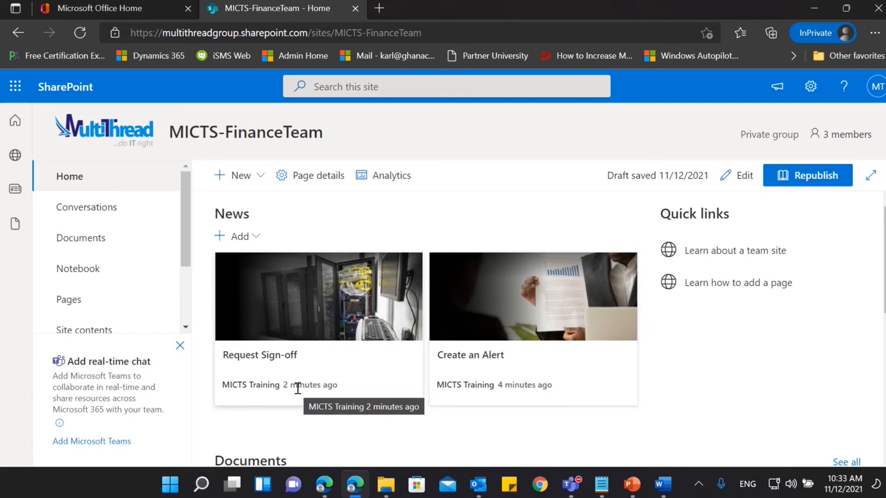
click(743, 180)
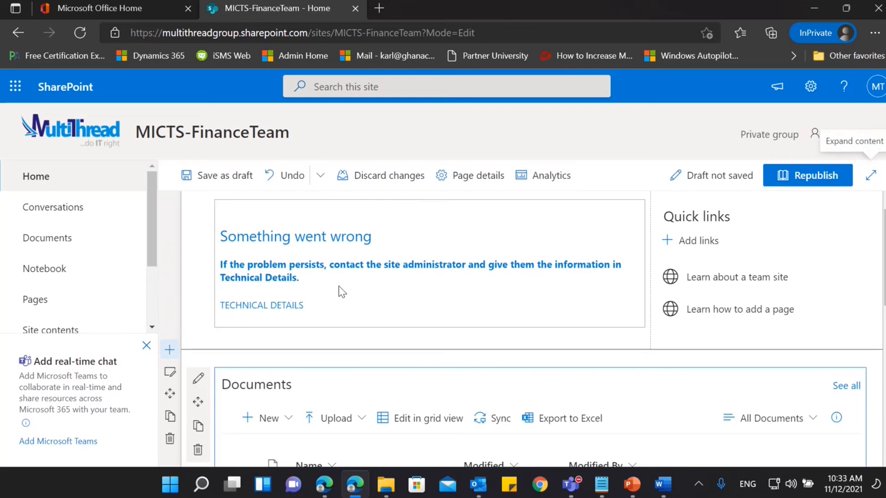
click(379, 189)
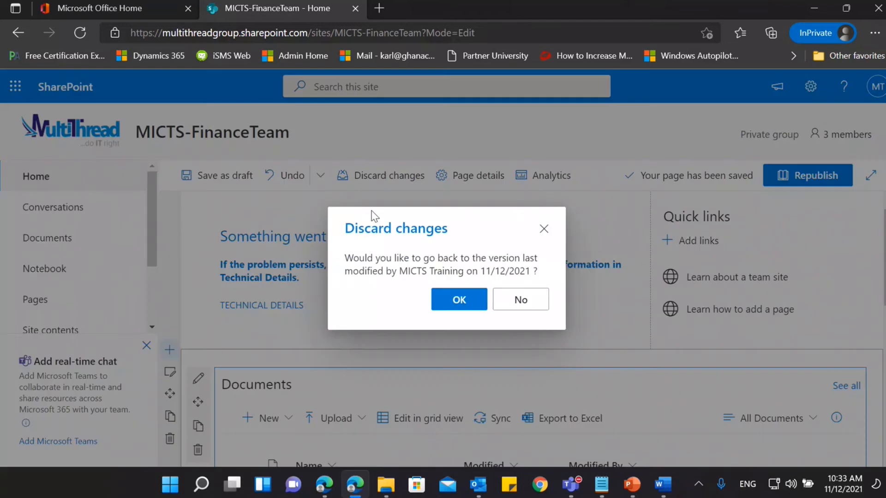
click(459, 300)
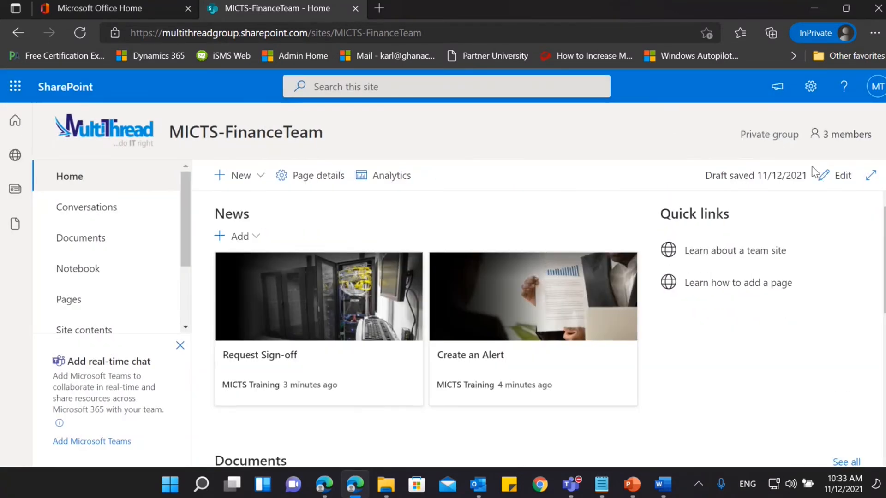
Edit the home page to turn off Show author in the News web part, and save the page as a draft.
click(814, 179)
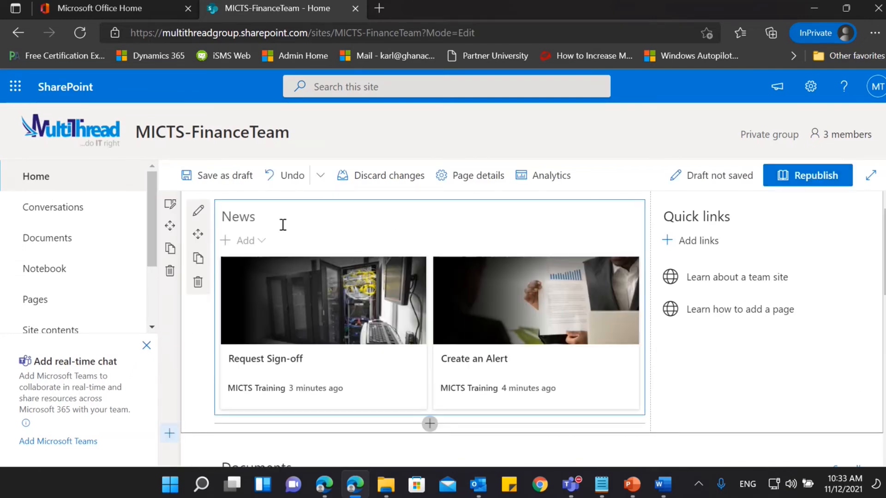
click(199, 214)
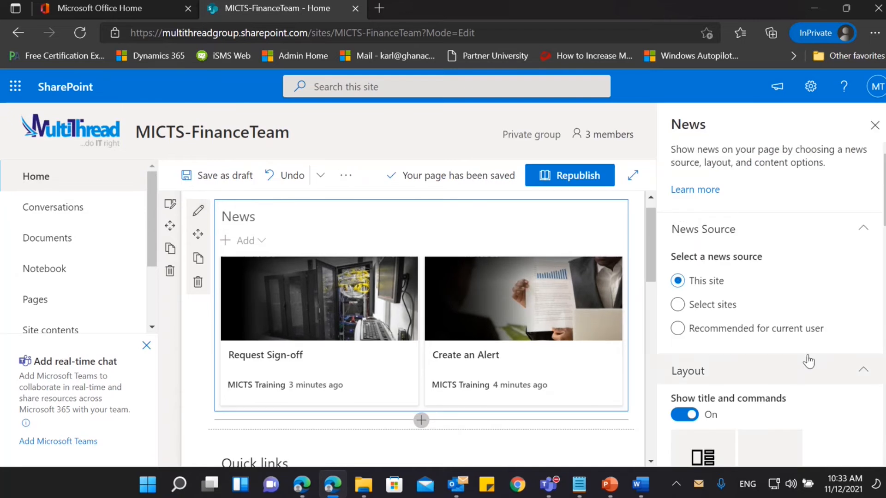
scroll(808, 361, down, 10)
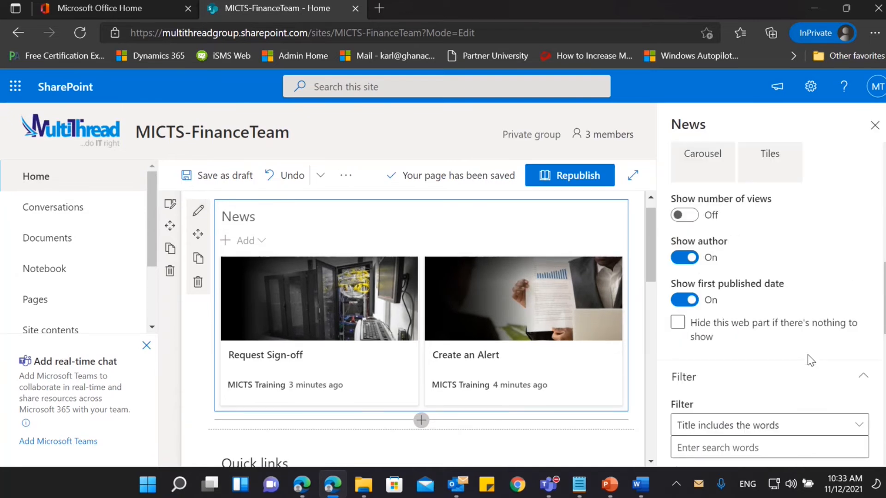
click(675, 264)
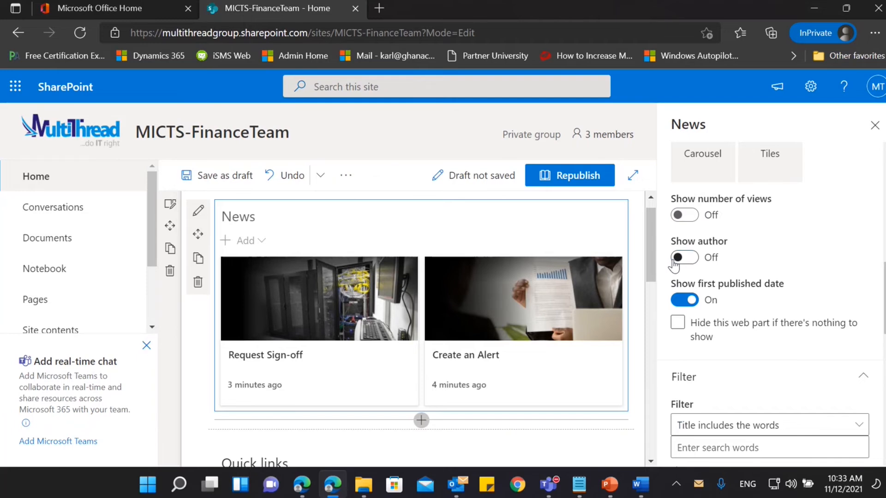
click(875, 126)
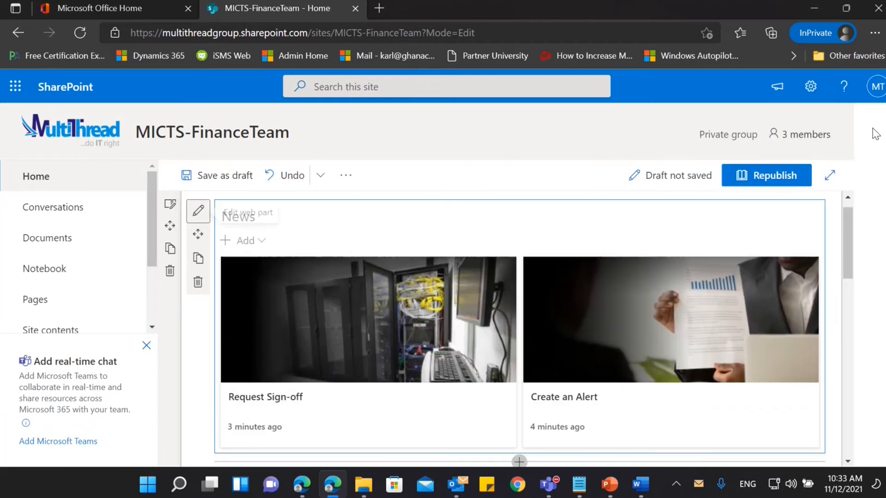
click(220, 184)
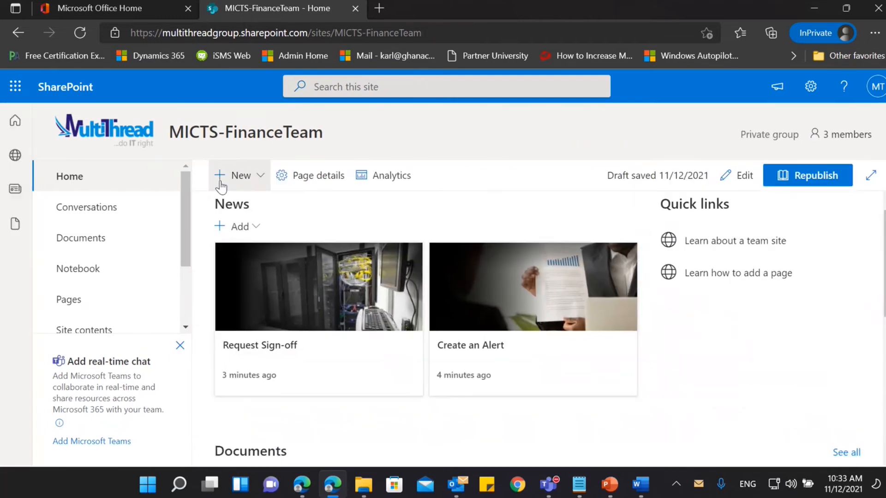
Republish the home page to the MICTS-FinanceTeam site and reload it, dismissing the Next steps pane.
click(812, 186)
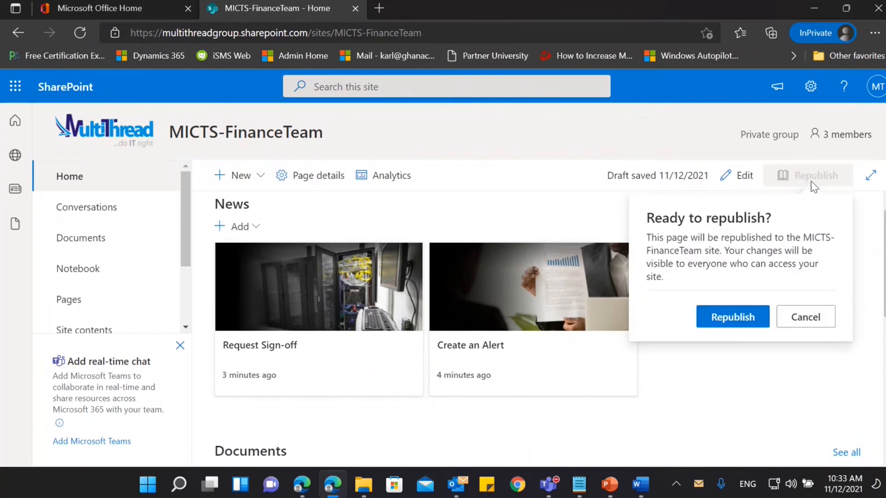
click(734, 328)
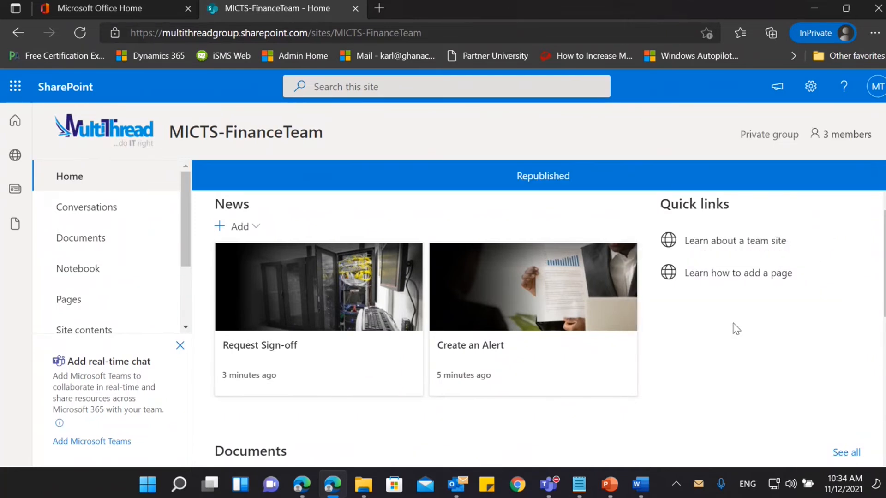
click(70, 176)
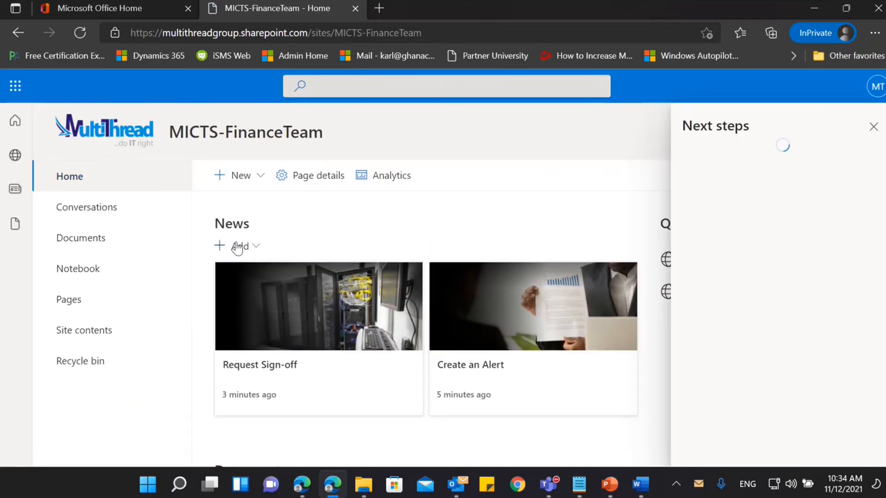
click(874, 127)
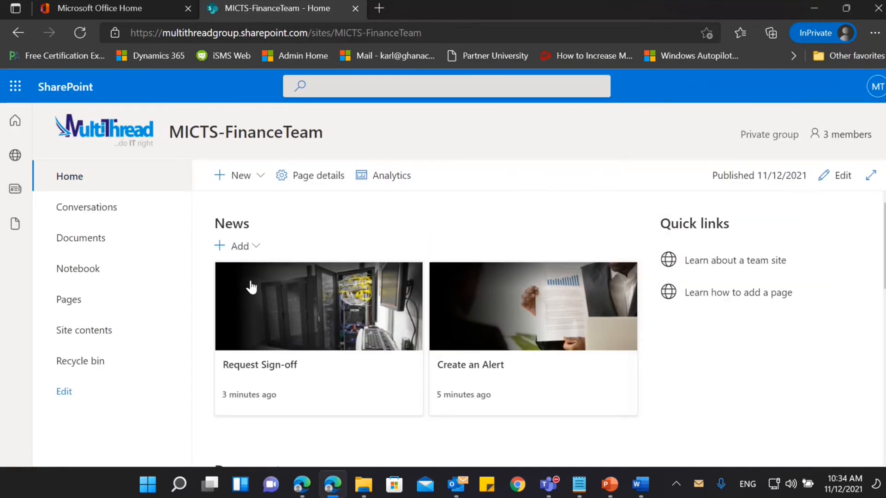
Check the republished News section in the regular Edge window, viewing the "Request Sign-off" post and returning to the home page.
click(301, 485)
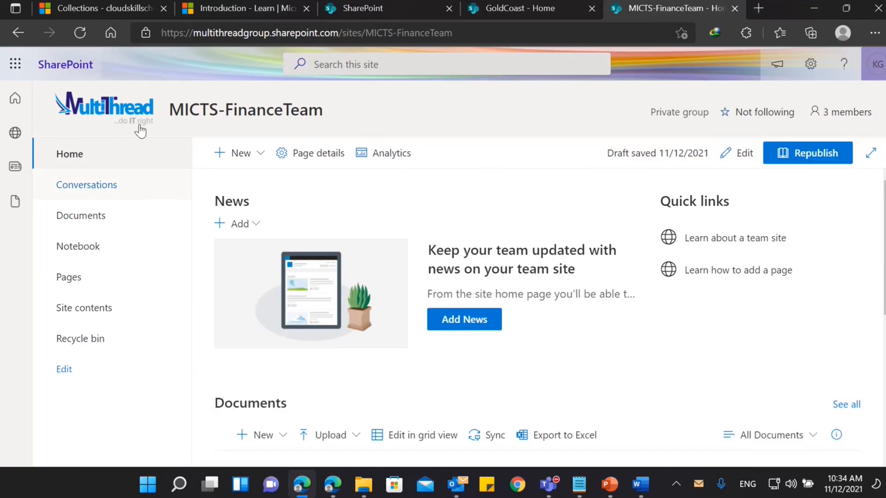
click(80, 33)
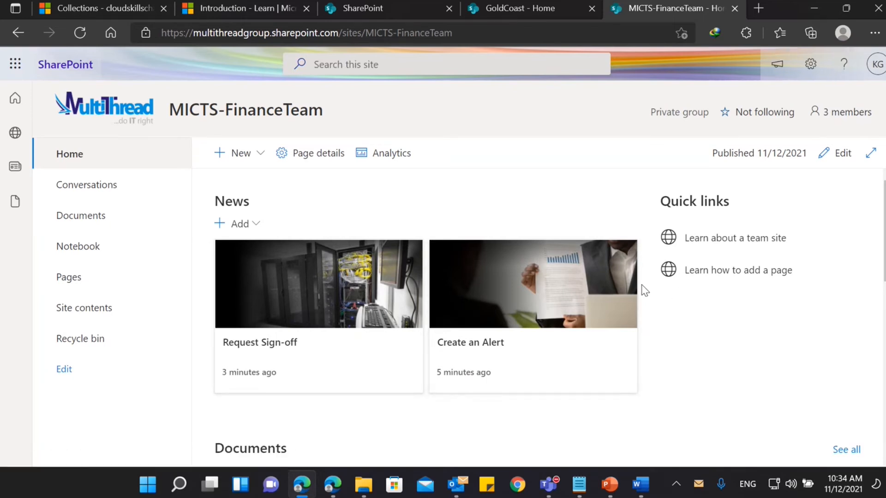
click(278, 330)
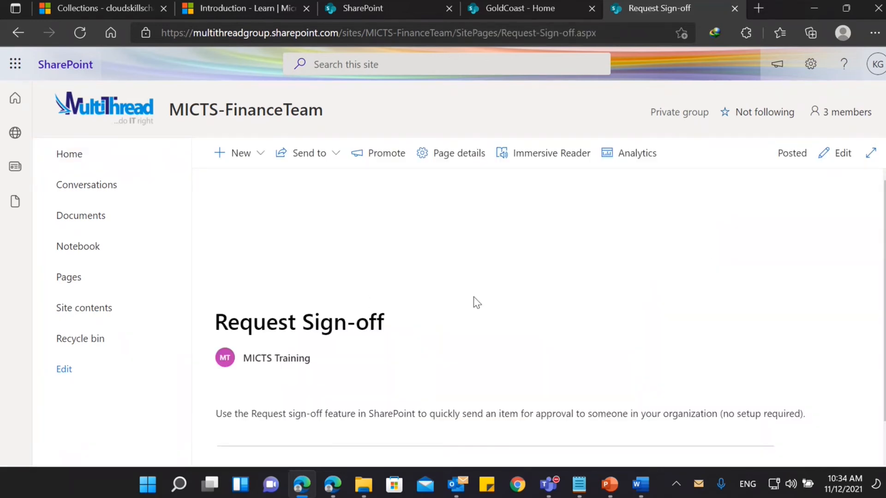
scroll(476, 303, down, 1)
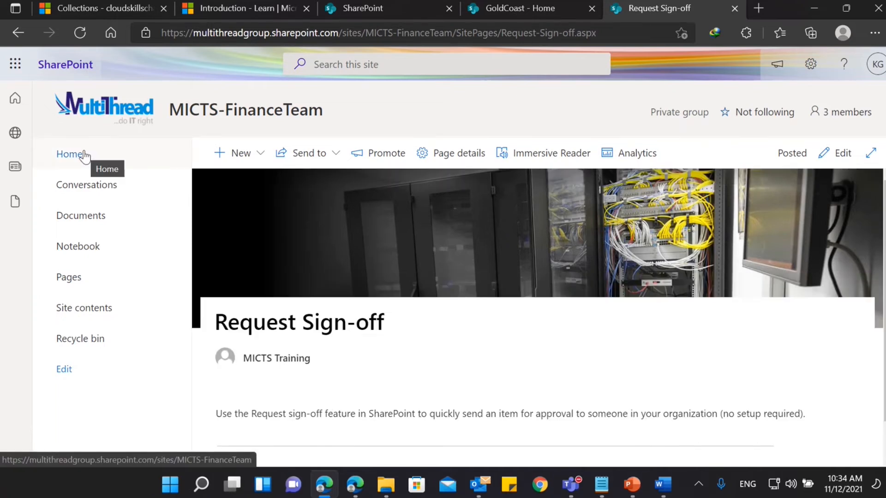
click(84, 156)
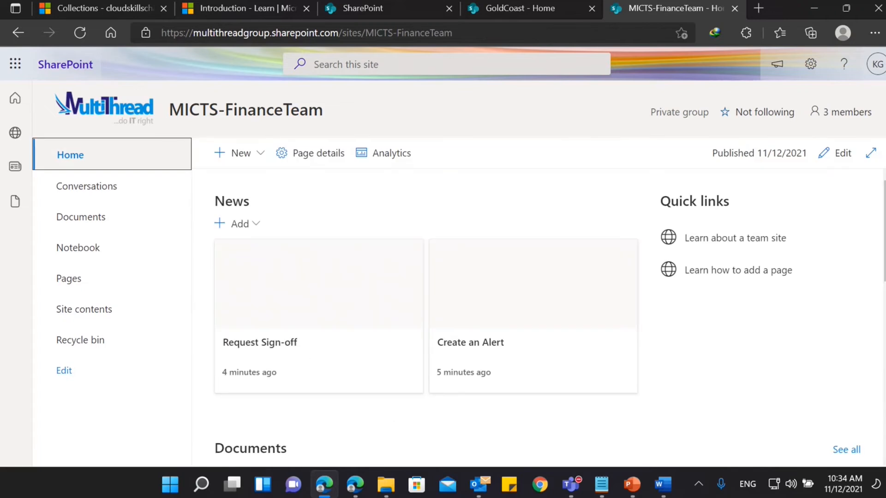
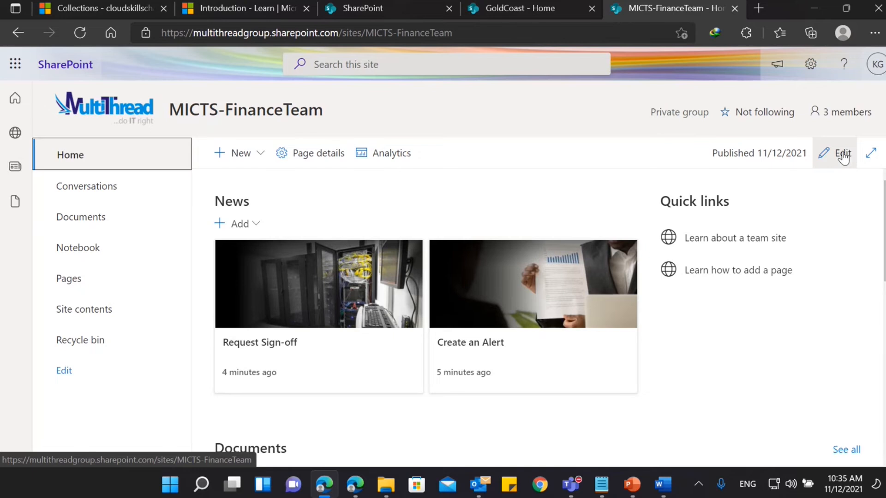
Open the home page for editing and review the Quick links web part's layout and filter options, leaving its settings closed.
click(842, 154)
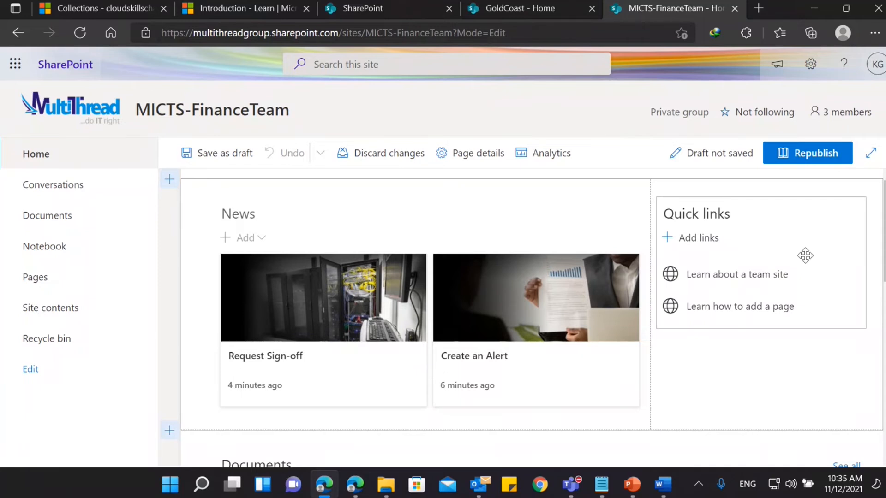
click(777, 274)
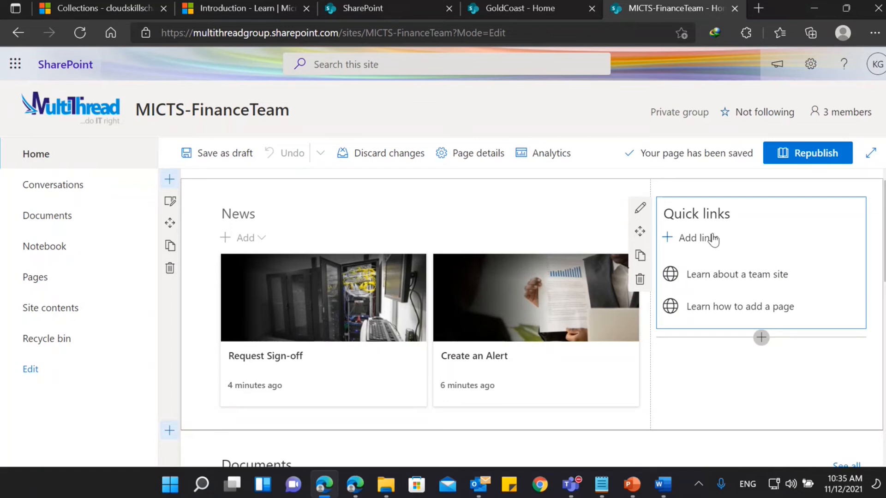
click(642, 209)
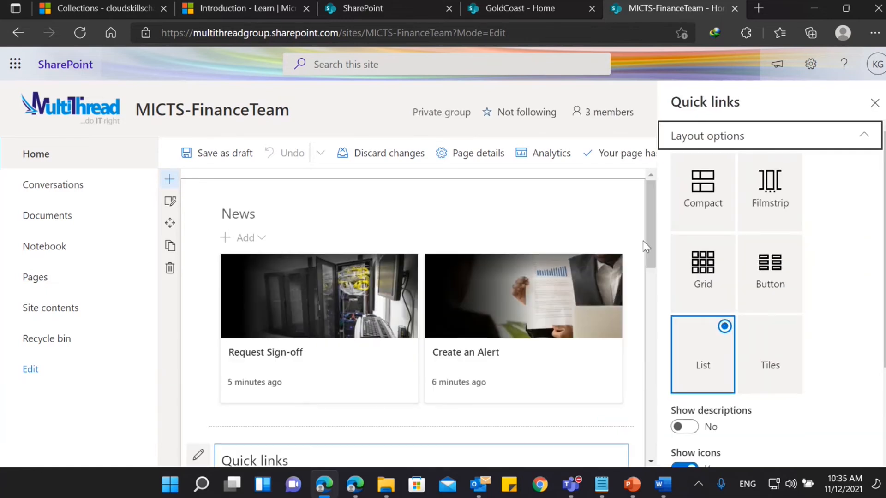
scroll(682, 268, down, 3)
scroll(738, 249, up, 3)
click(867, 138)
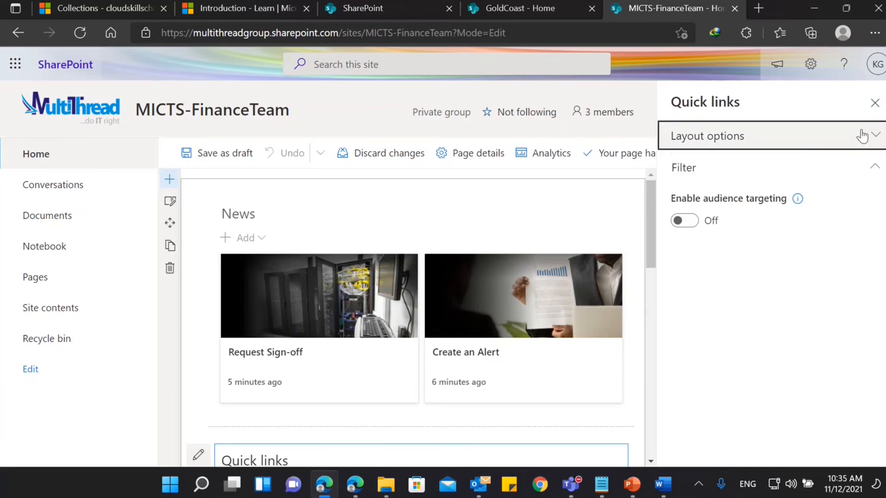
click(876, 110)
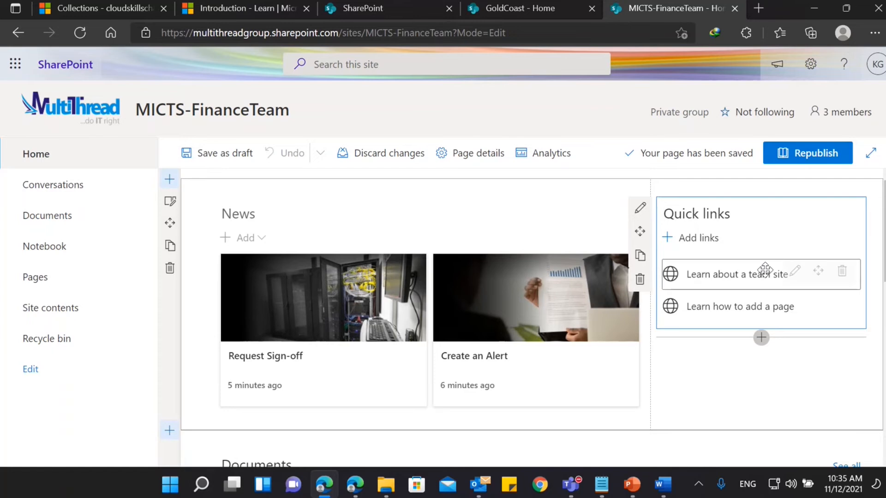
Retitle the "Learn about a team site" quick link as "Microsoft Learn".
click(794, 272)
click(734, 139)
click(734, 139)
click(791, 240)
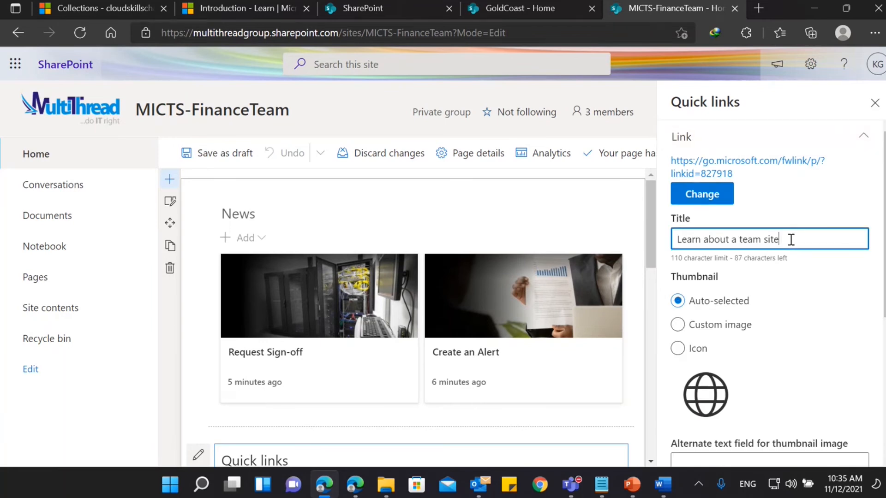
key(BackSpace)
key(BackSpace)
key(BackSpace)
key(BackSpace)
key(BackSpace)
key(BackSpace)
key(BackSpace)
key(BackSpace)
key(BackSpace)
key(BackSpace)
key(BackSpace)
key(BackSpace)
key(BackSpace)
key(BackSpace)
key(BackSpace)
key(BackSpace)
key(BackSpace)
key(BackSpace)
key(BackSpace)
key(BackSpace)
key(BackSpace)
key(BackSpace)
key(BackSpace)
text(Microsof)
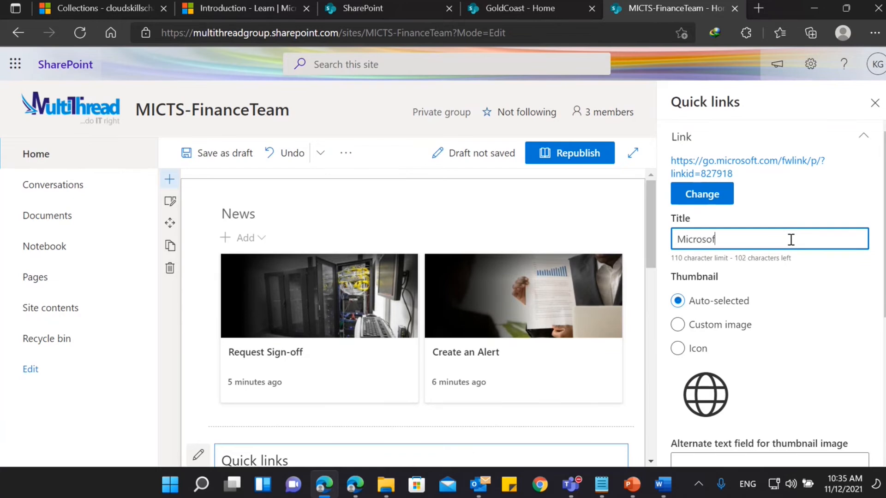
text(t Learn)
Set the Microsoft Learn link's thumbnail type to Custom image, trying the Icon option as well.
scroll(803, 236, down, 3)
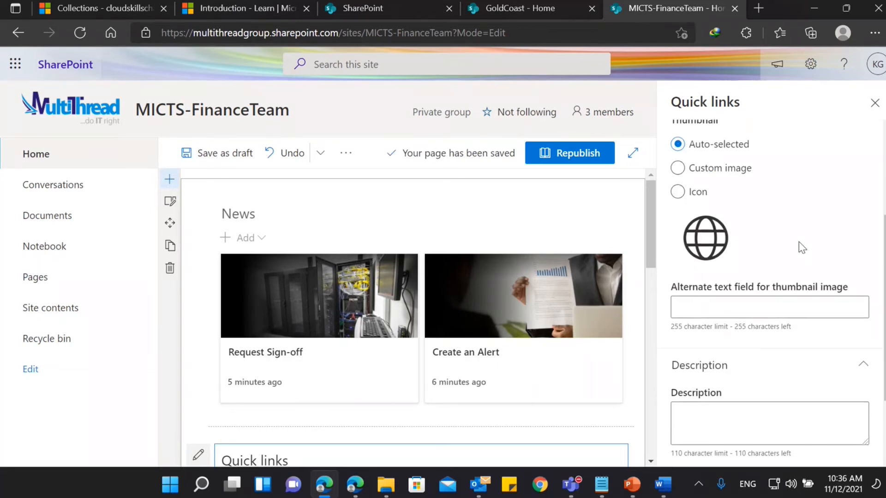
click(716, 174)
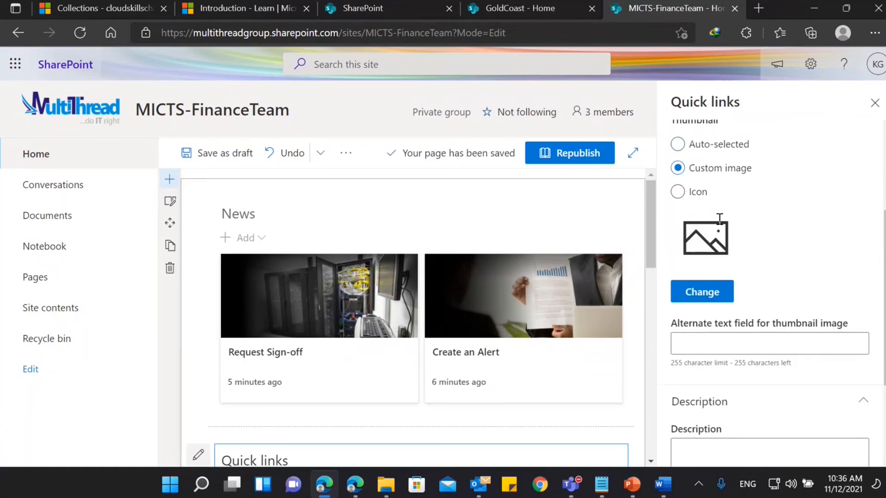
click(678, 191)
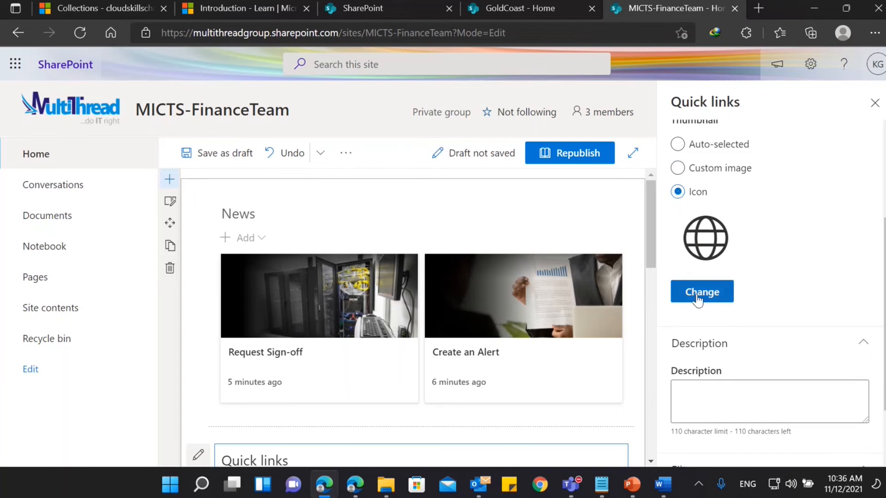
click(677, 168)
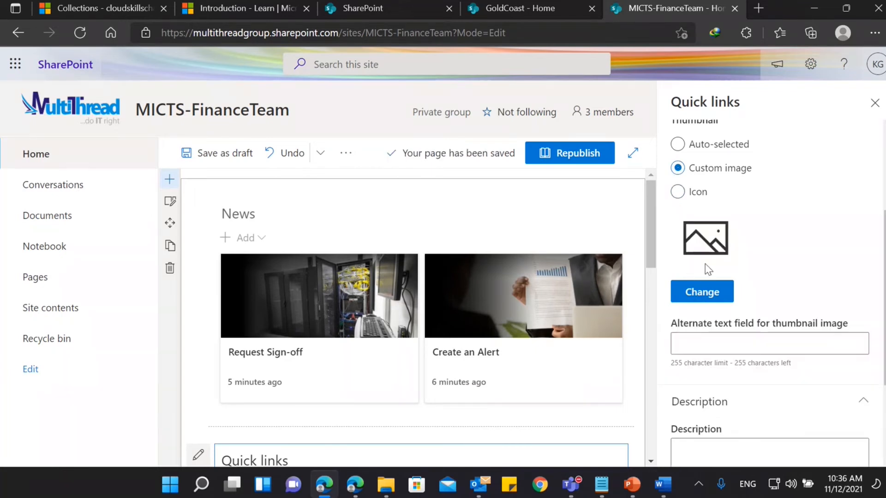
Upload the pix7 picture from the MultiThread folder as the Microsoft Learn link's thumbnail.
click(702, 292)
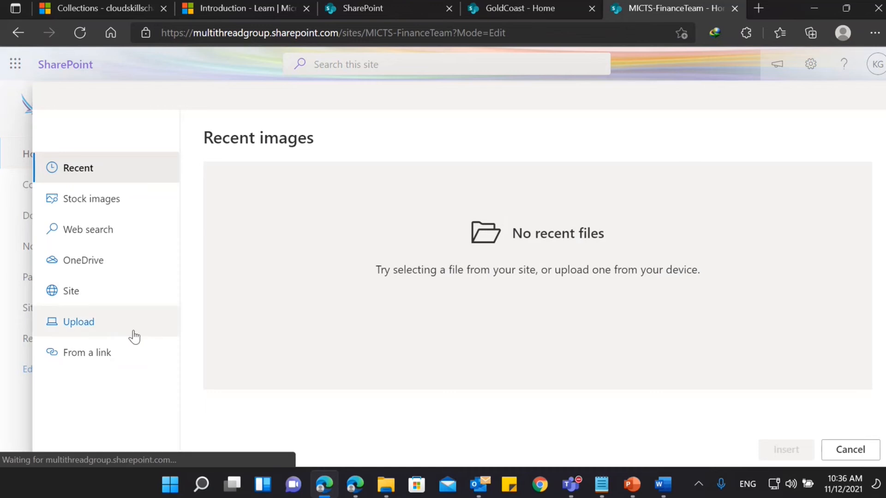
click(113, 361)
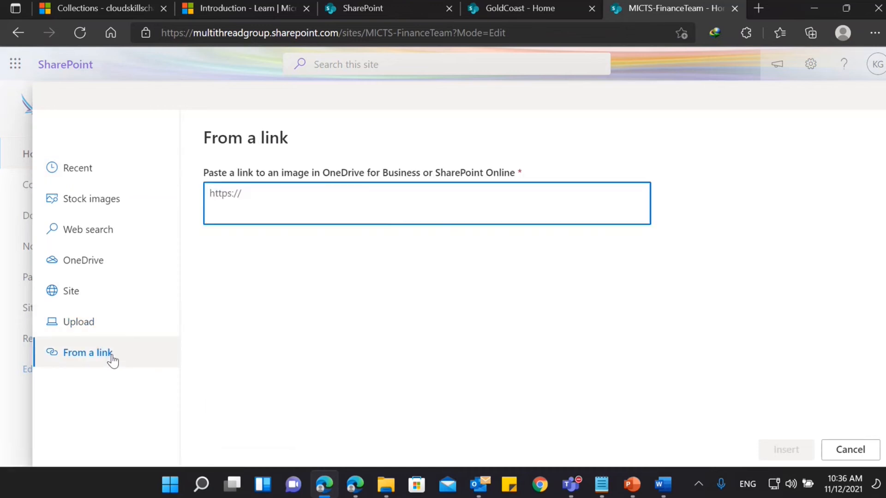
click(97, 323)
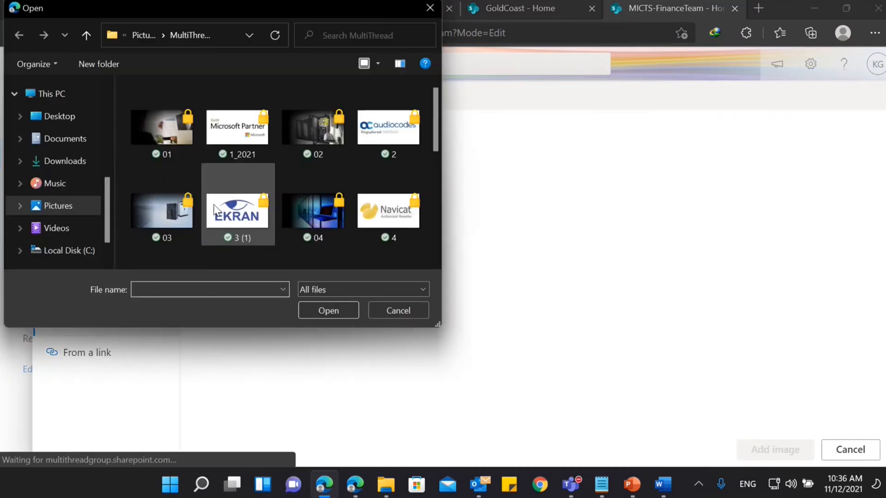
scroll(216, 210, down, 3)
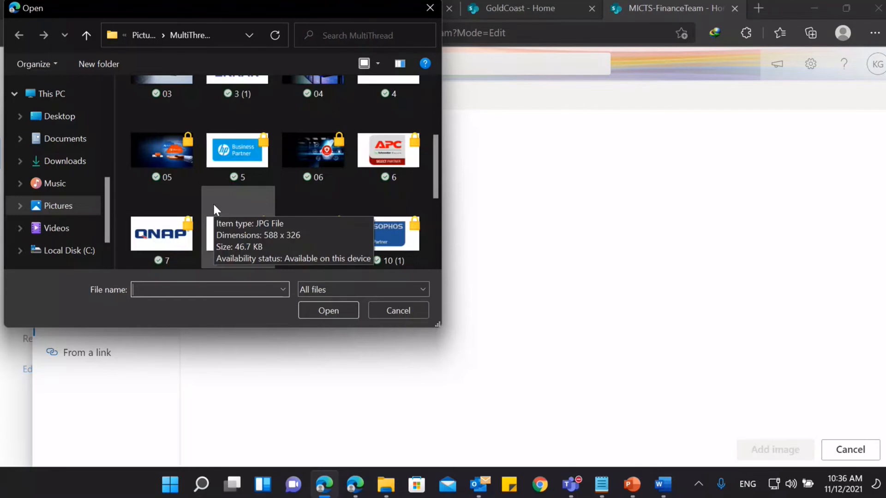
scroll(214, 205, down, 1)
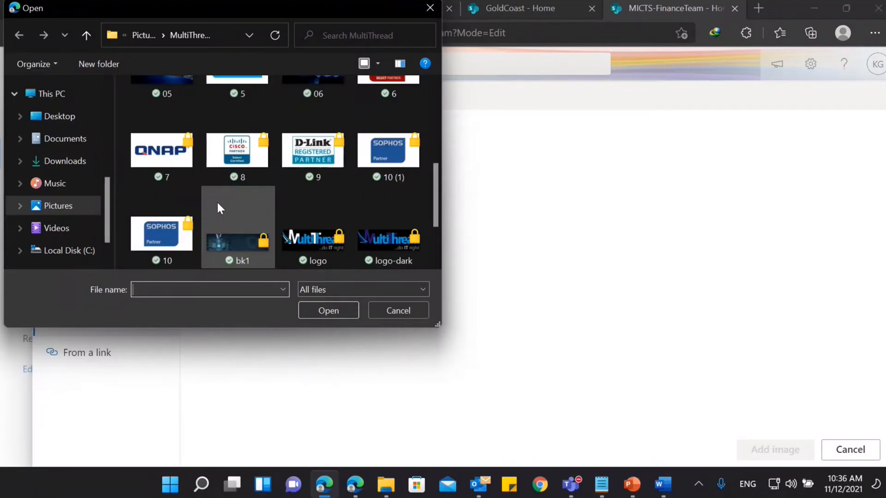
scroll(219, 206, down, 1)
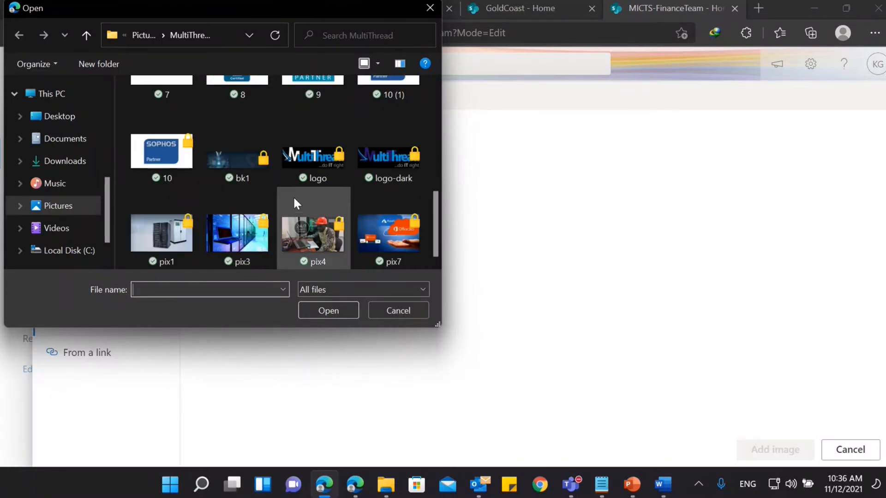
click(382, 232)
click(328, 307)
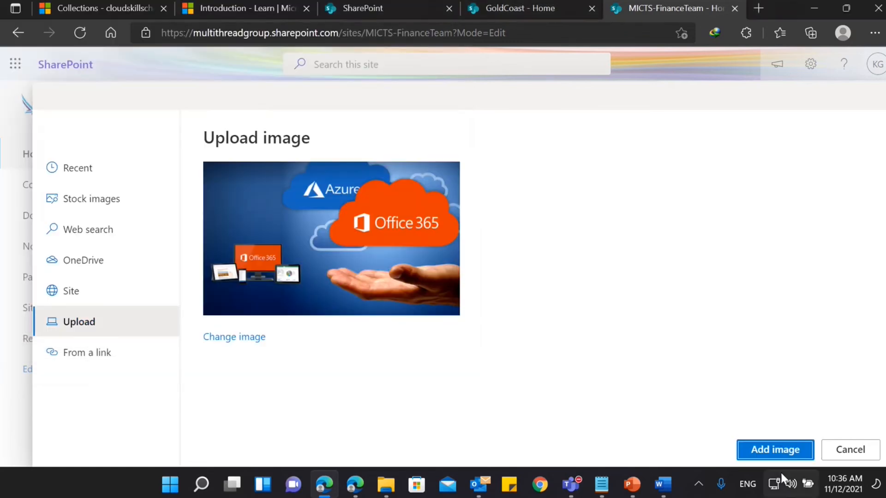
click(766, 451)
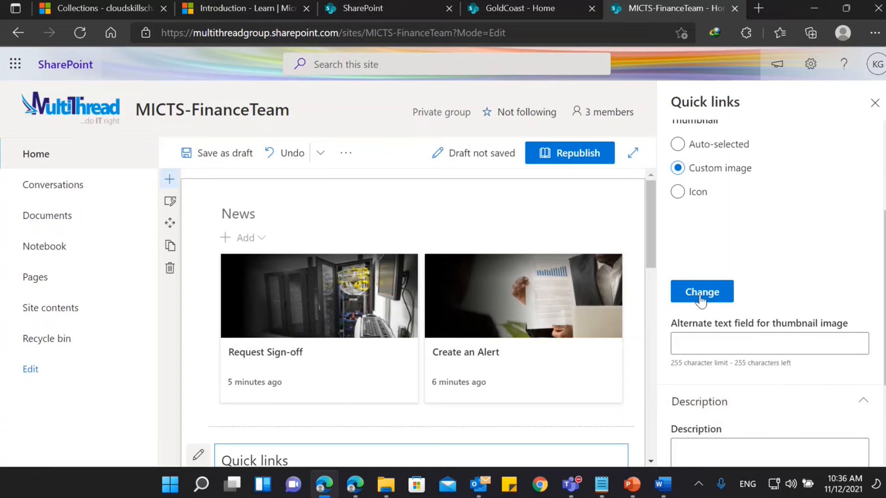
scroll(796, 266, down, 3)
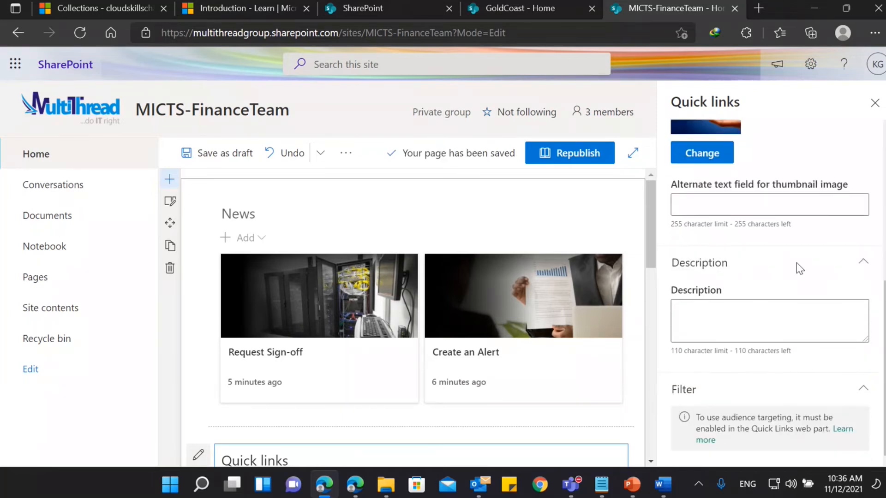
scroll(797, 269, up, 6)
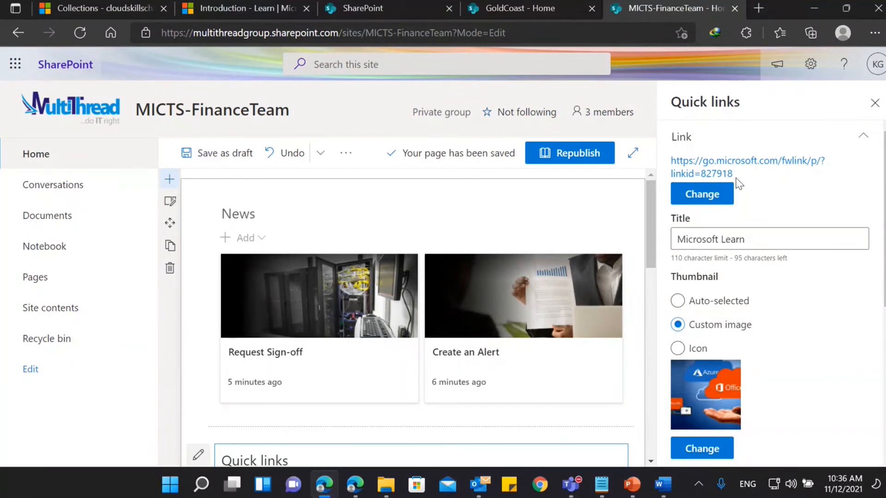
click(712, 195)
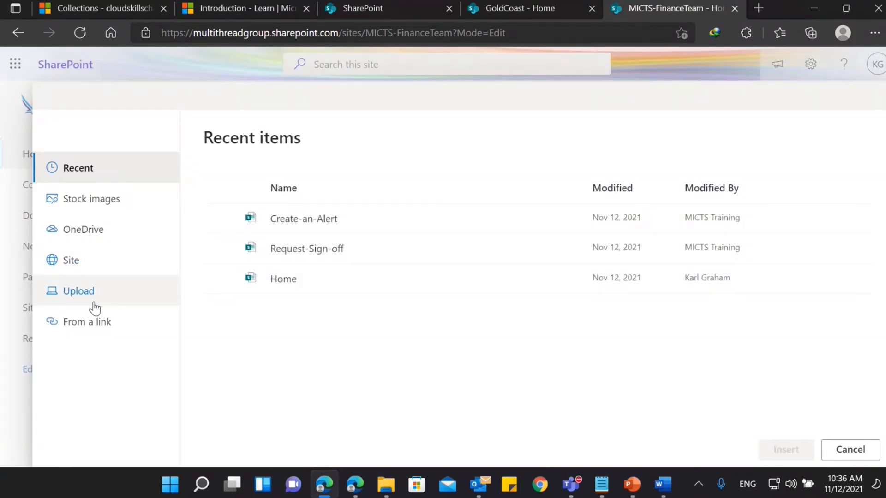
click(93, 323)
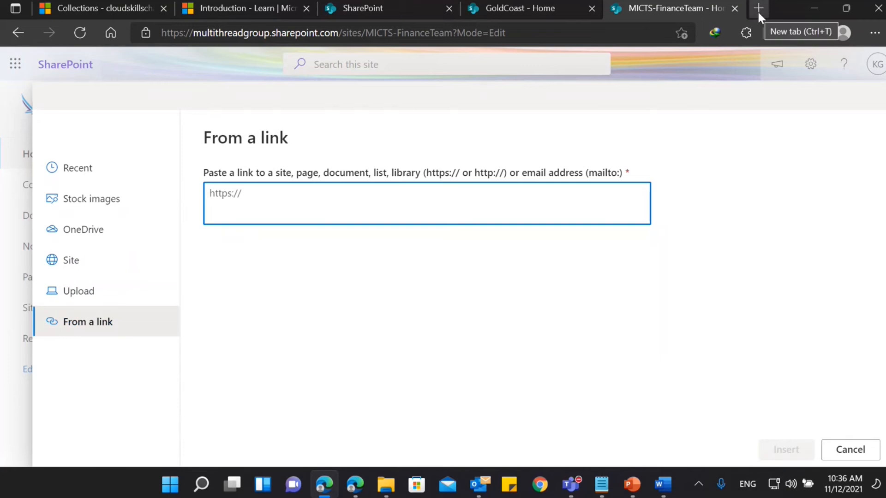
click(102, 8)
click(209, 34)
key(ctrl+c)
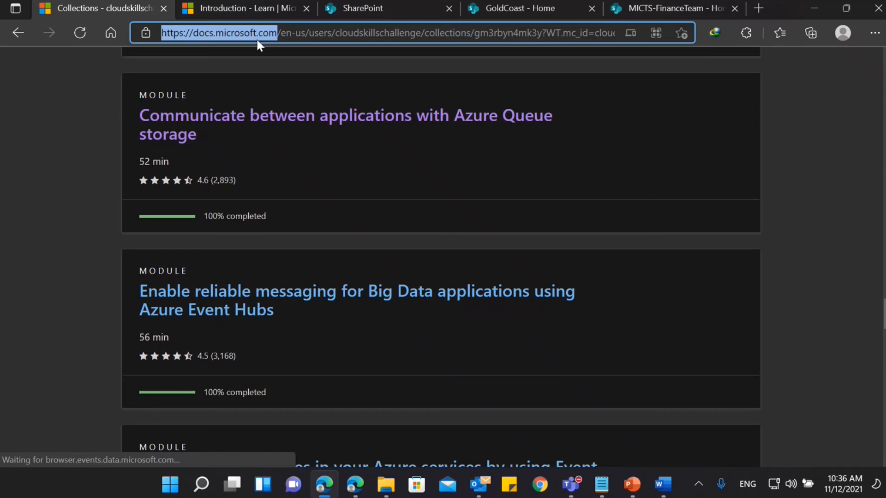
click(678, 7)
key(ctrl+v)
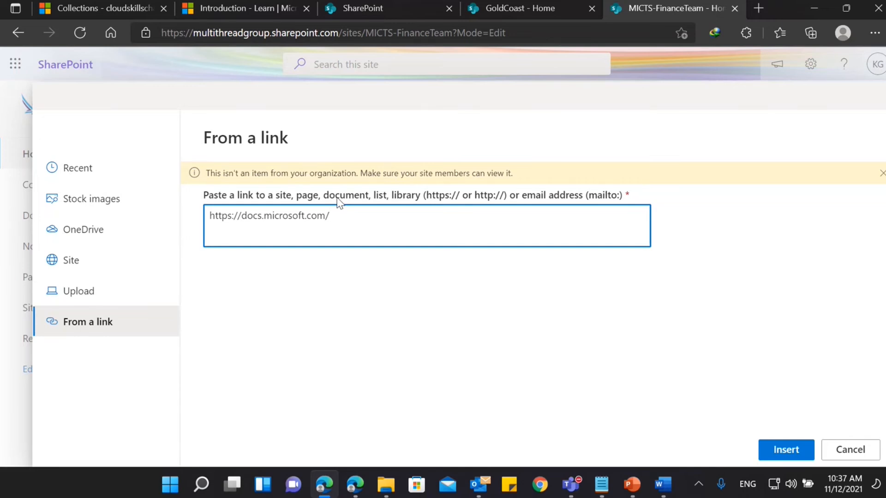
click(803, 452)
scroll(796, 377, down, 5)
scroll(826, 263, up, 5)
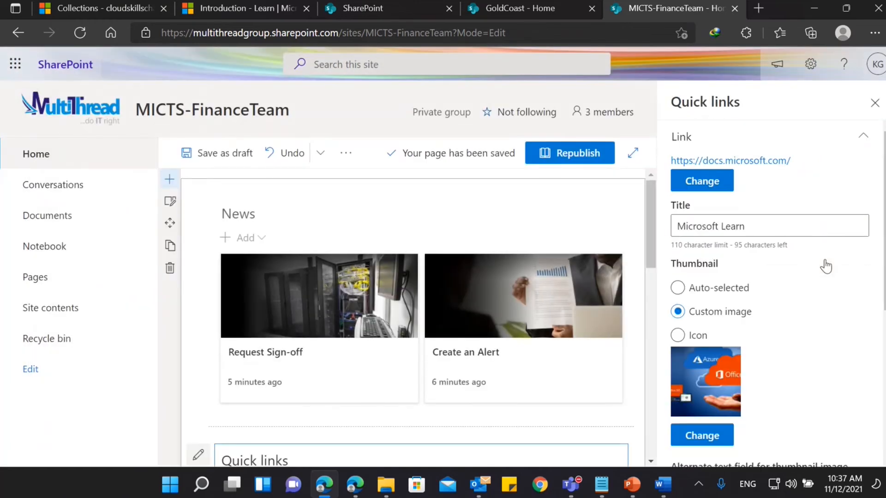
click(873, 103)
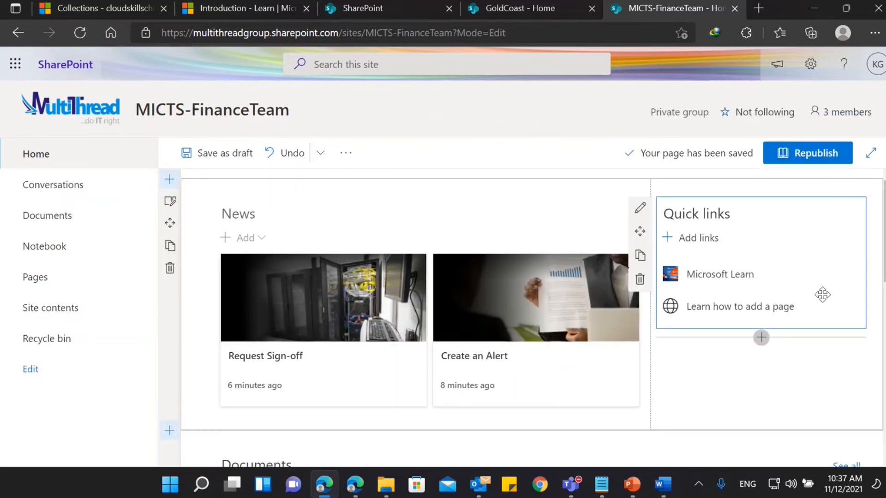
click(732, 306)
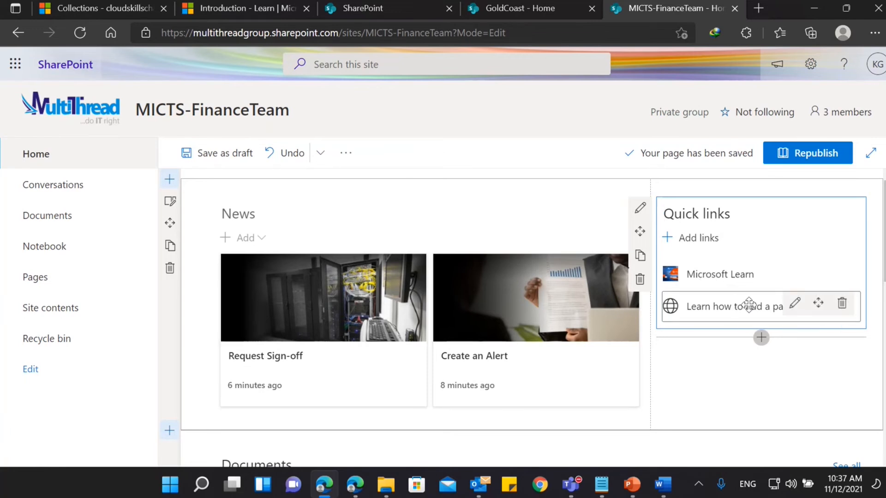
click(792, 306)
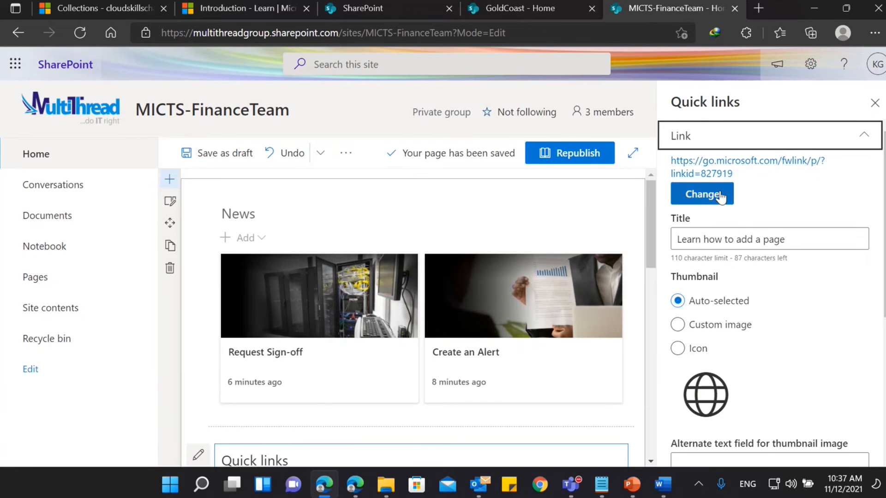
click(720, 193)
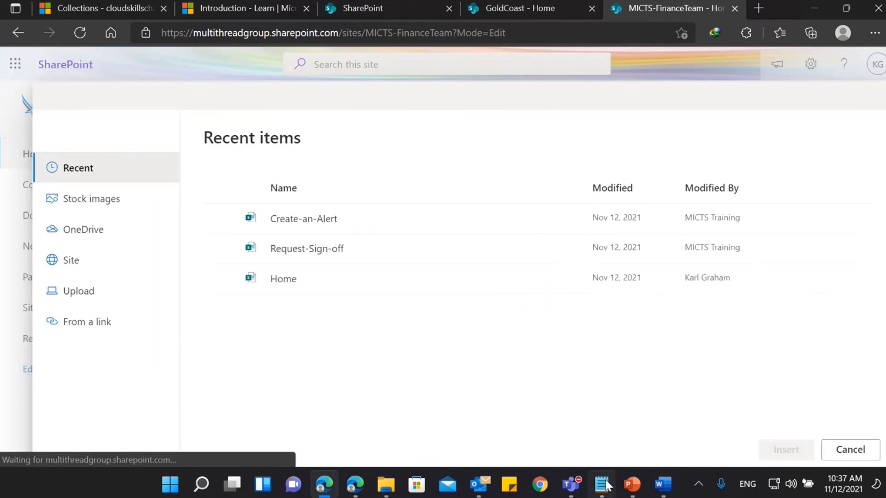
click(603, 483)
scroll(686, 255, down, 7)
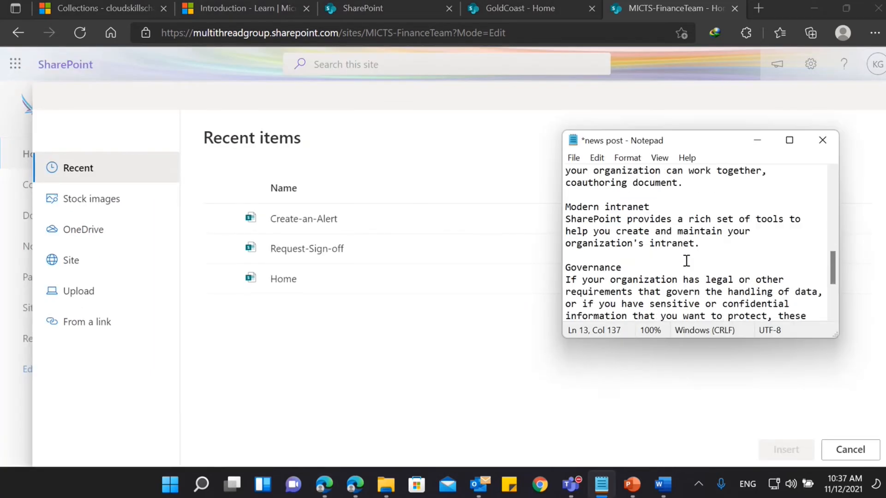
scroll(708, 257, up, 10)
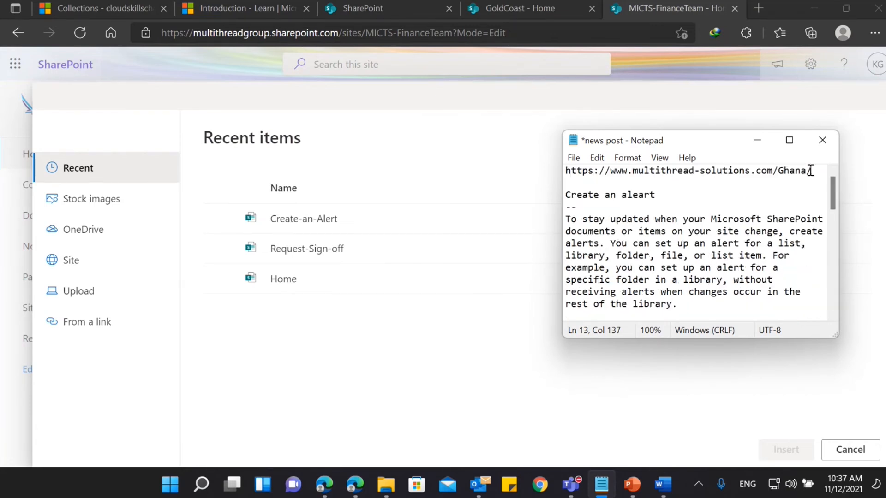
drag(813, 171, 691, 167)
click(580, 170)
drag(566, 170, 740, 159)
key(ctrl+c)
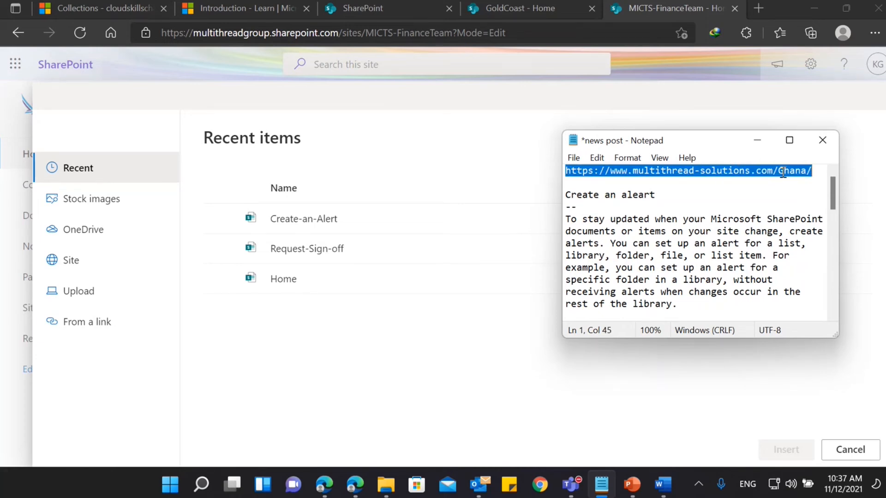
click(92, 323)
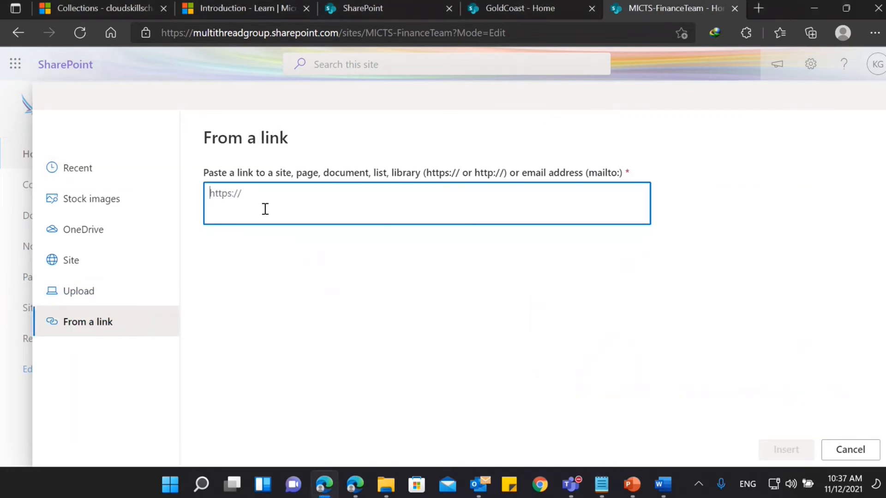
key(ctrl+v)
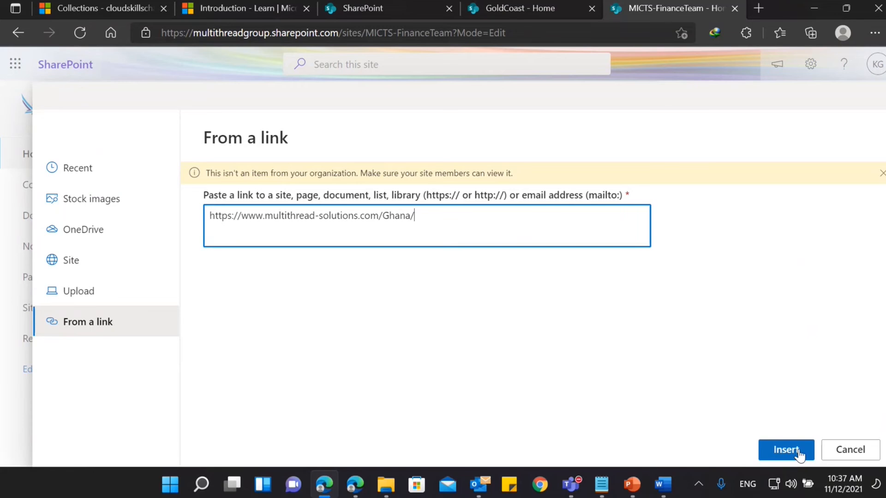
click(798, 451)
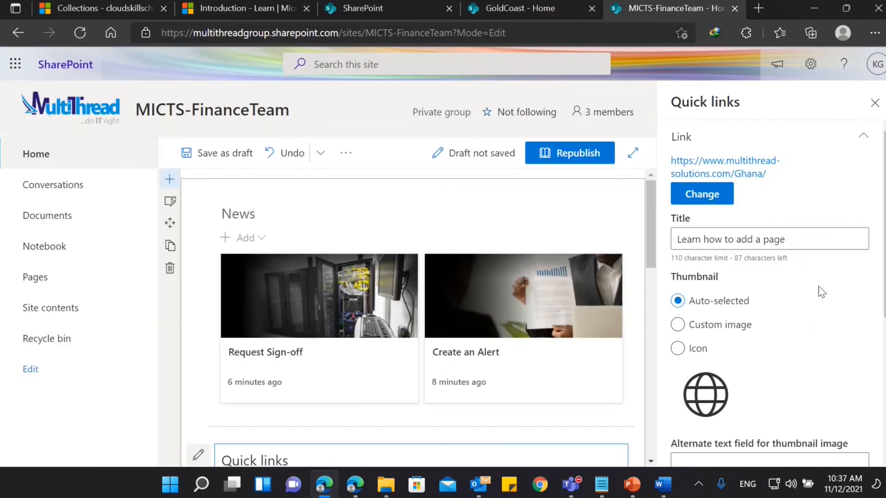
Upload the logo picture from the MultiThread folder as the second quick link's custom thumbnail and close the link settings.
scroll(824, 288, down, 1)
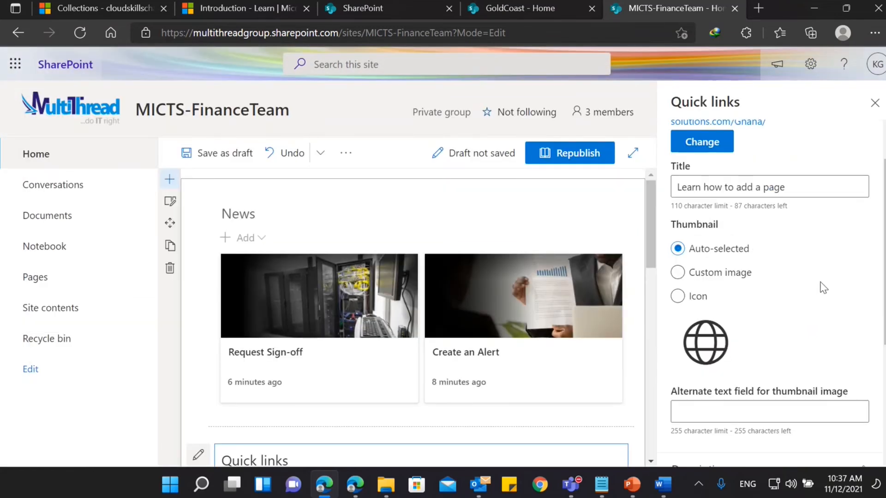
click(706, 274)
click(702, 393)
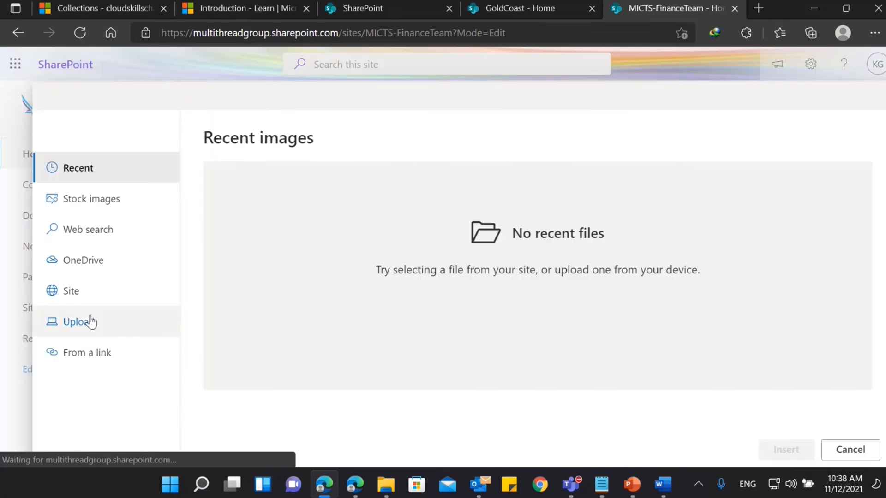
click(91, 321)
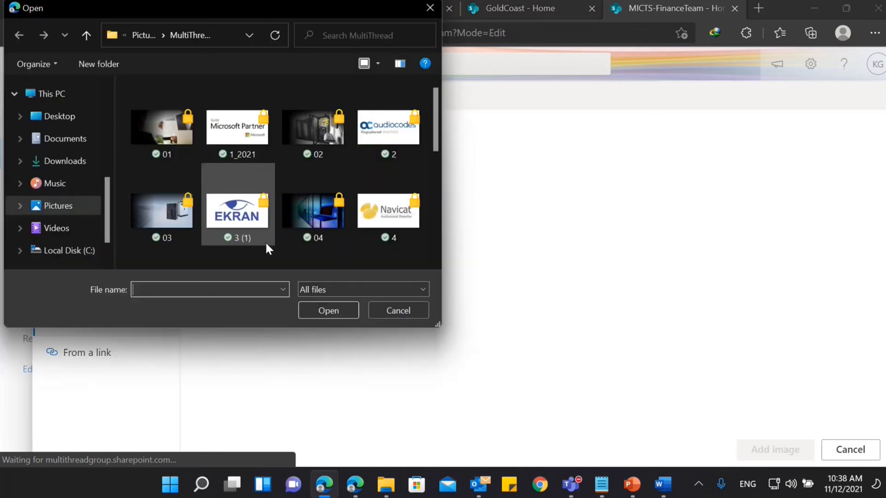
scroll(262, 231, down, 3)
scroll(263, 230, down, 1)
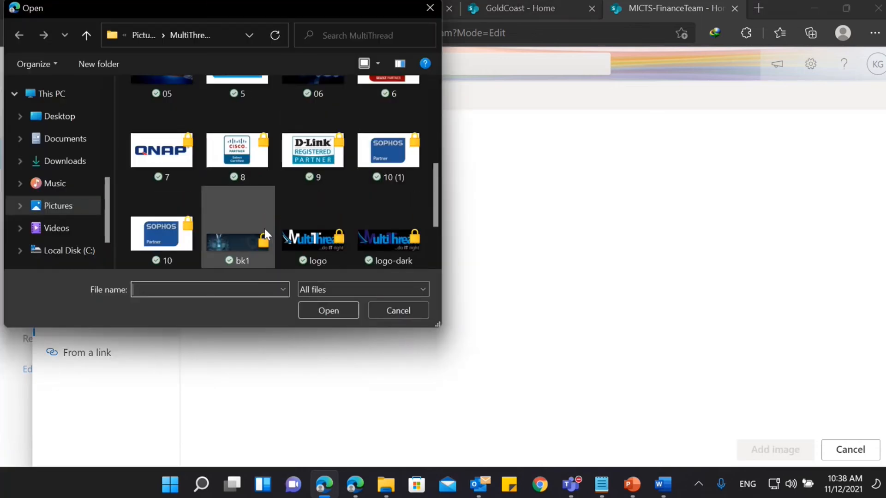
click(317, 231)
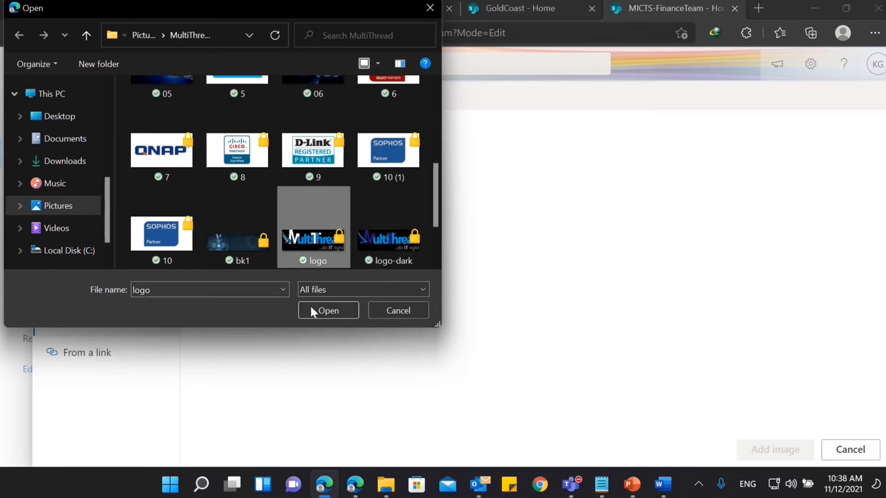
click(321, 312)
click(774, 450)
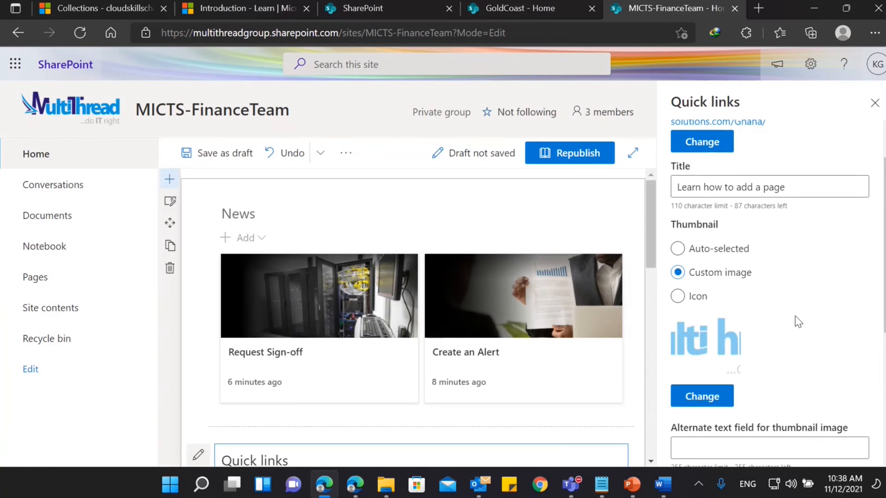
scroll(798, 322, down, 5)
scroll(798, 322, up, 6)
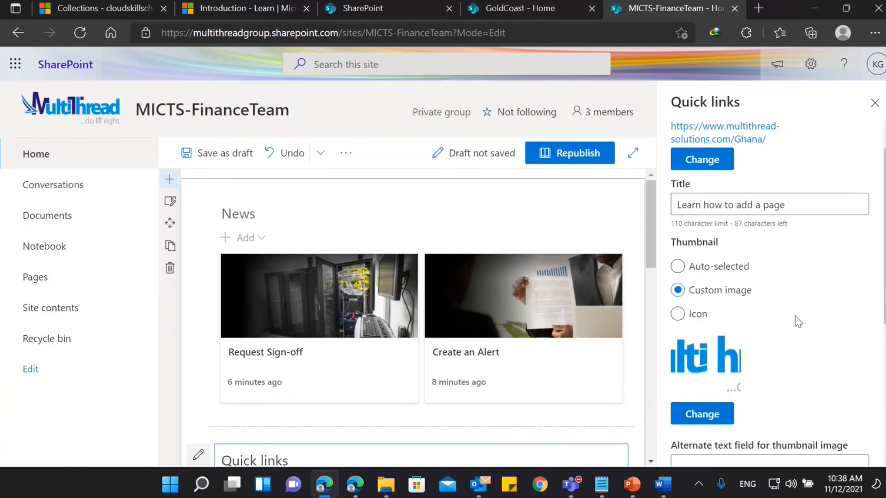
scroll(798, 321, up, 1)
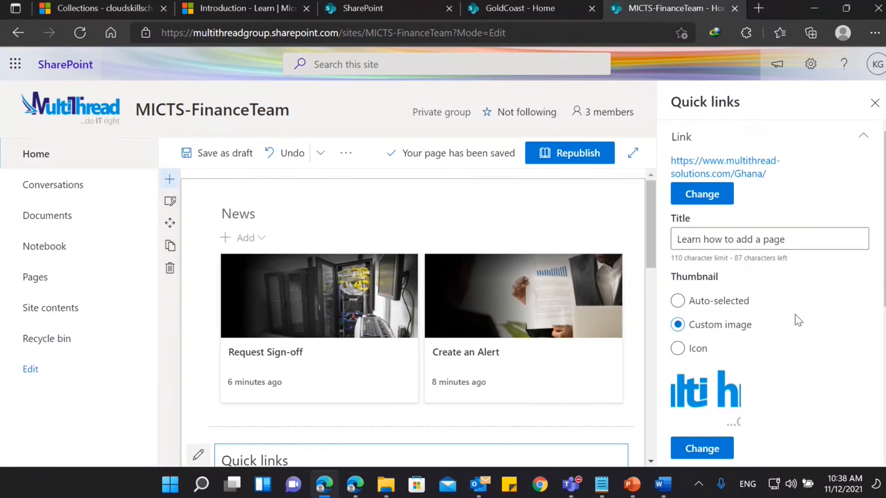
click(855, 140)
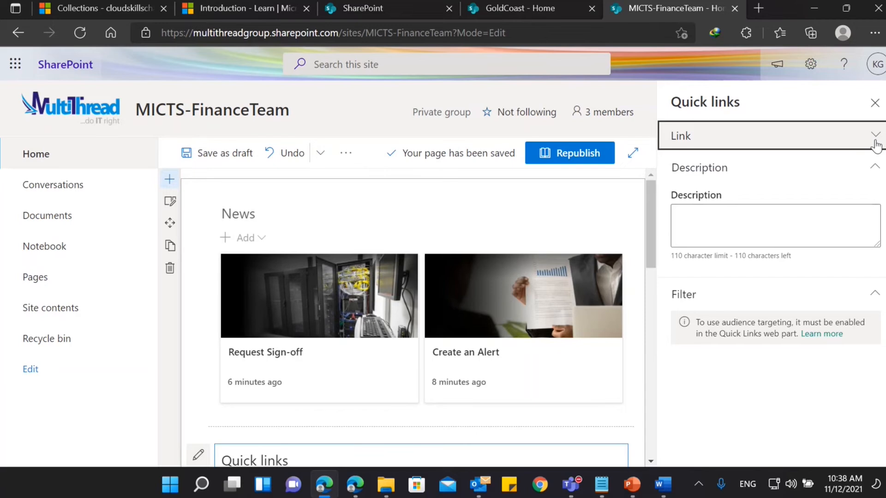
click(875, 102)
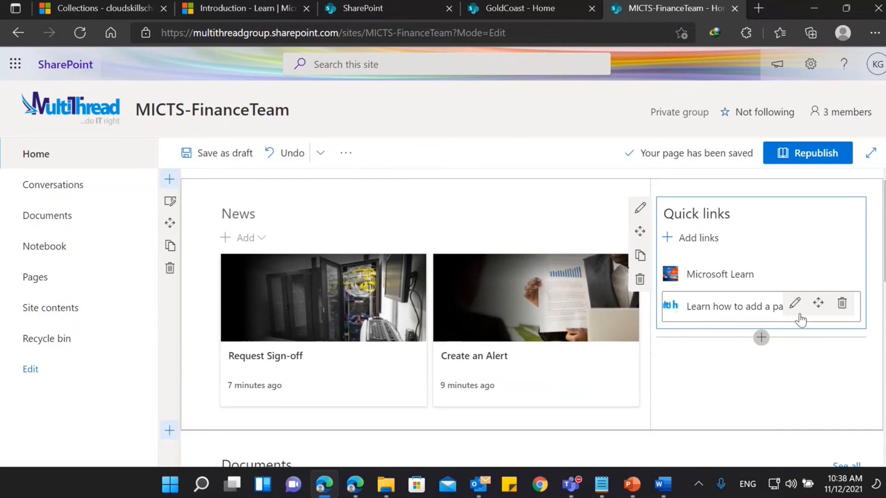
Retitle the "Learn how to add a page" quick link as "Multithread Website" and close the link settings.
click(795, 304)
click(792, 239)
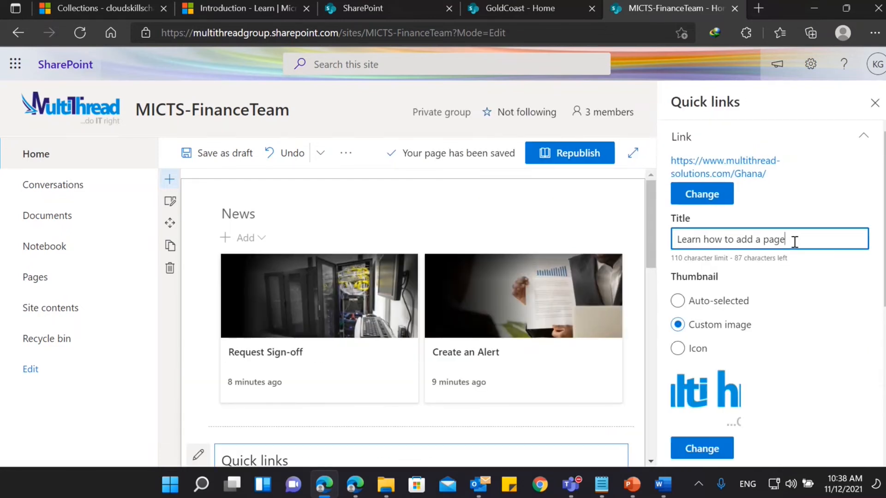
key(ctrl+a)
text(Mul)
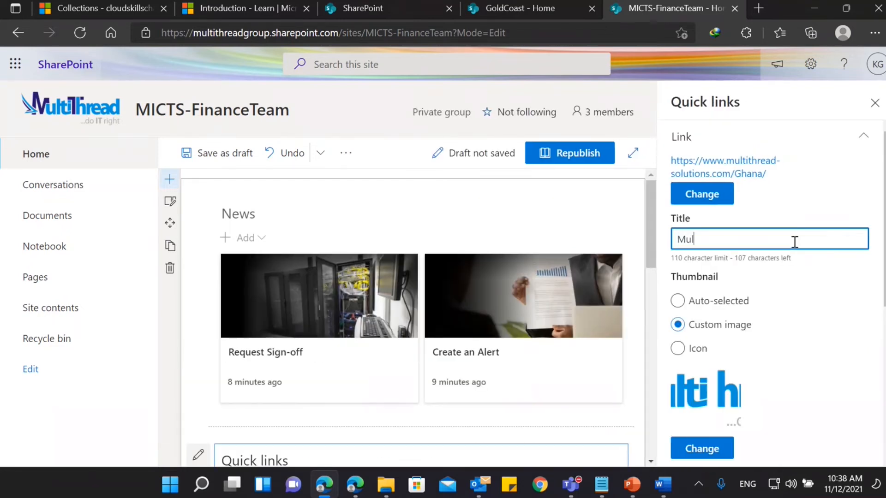
text(tithread Website)
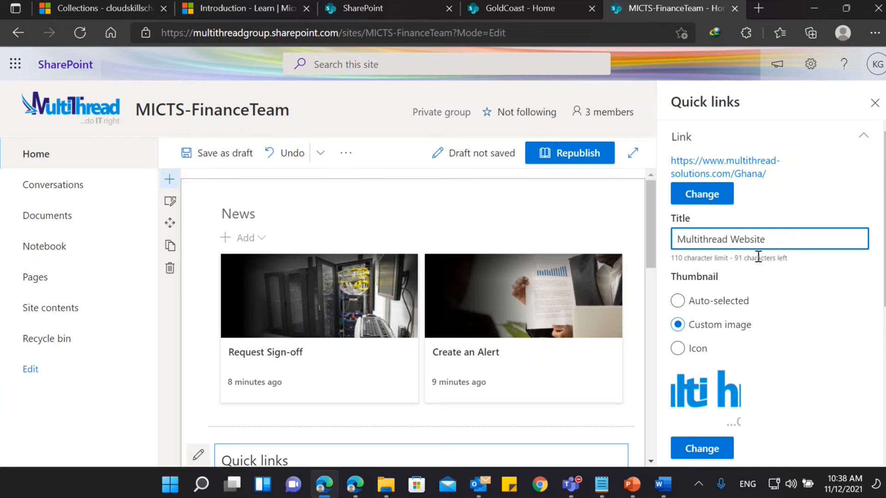
scroll(733, 323, down, 5)
scroll(732, 303, down, 1)
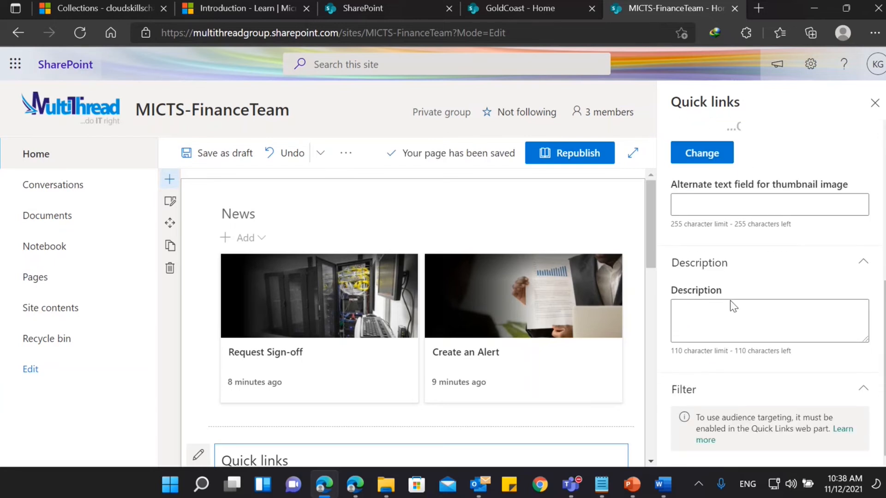
click(874, 103)
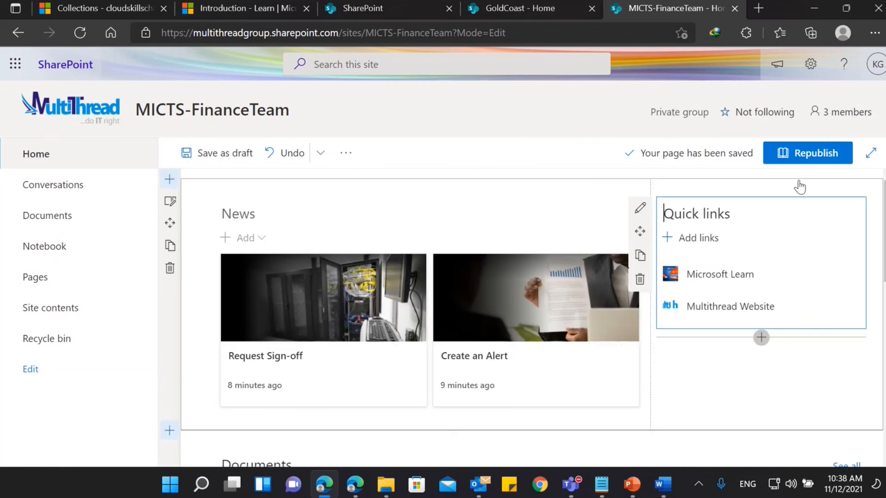
Save the home page as a draft, republish it and reload the site's Home page.
click(234, 157)
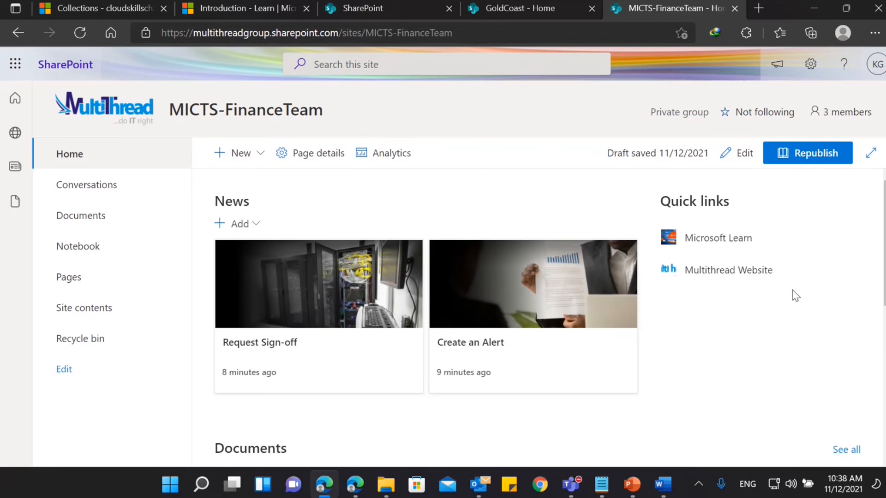
click(791, 152)
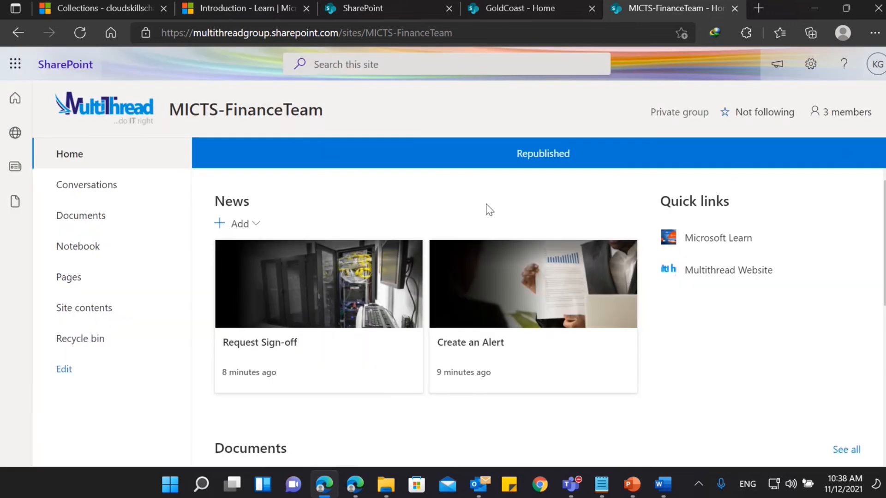
click(105, 159)
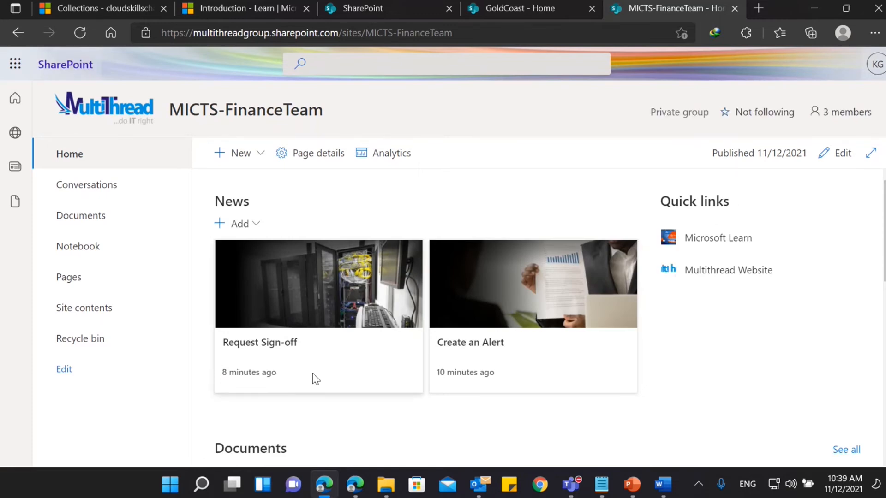
Refresh the FinanceTeam home page in the regular and InPrivate browser windows, and check the account signed in to the InPrivate one.
mouse_move(321, 483)
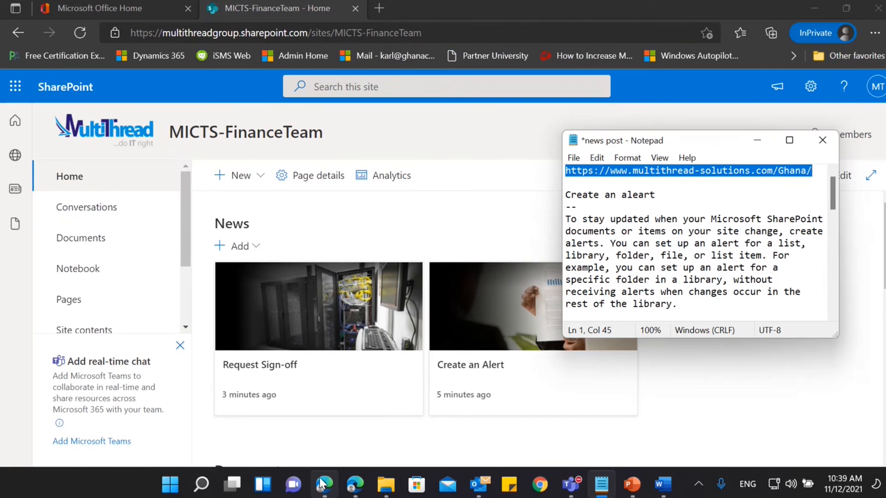
click(757, 140)
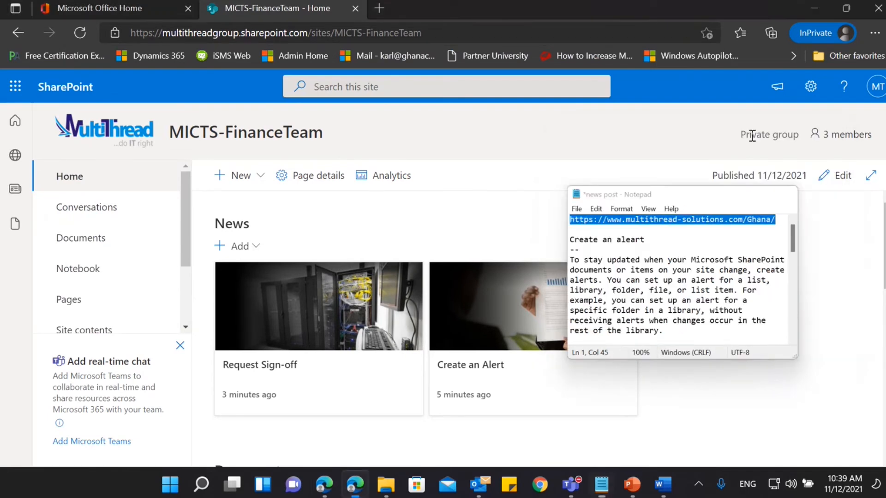
click(324, 492)
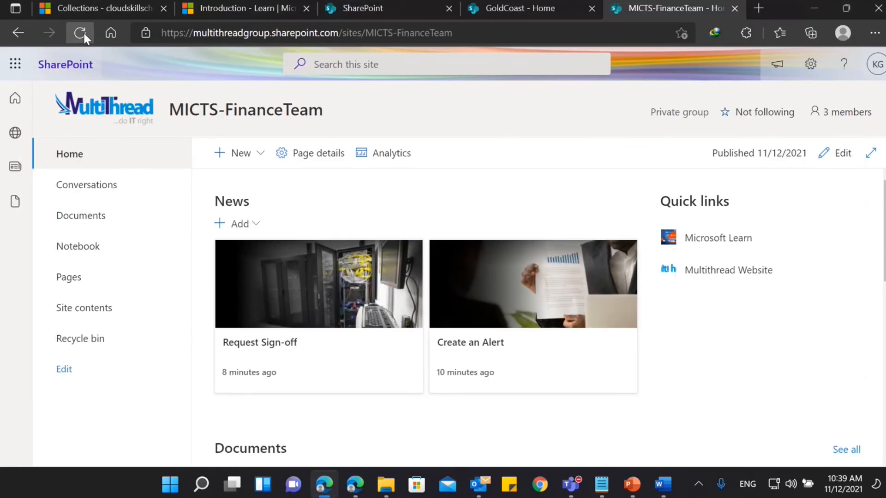
click(80, 32)
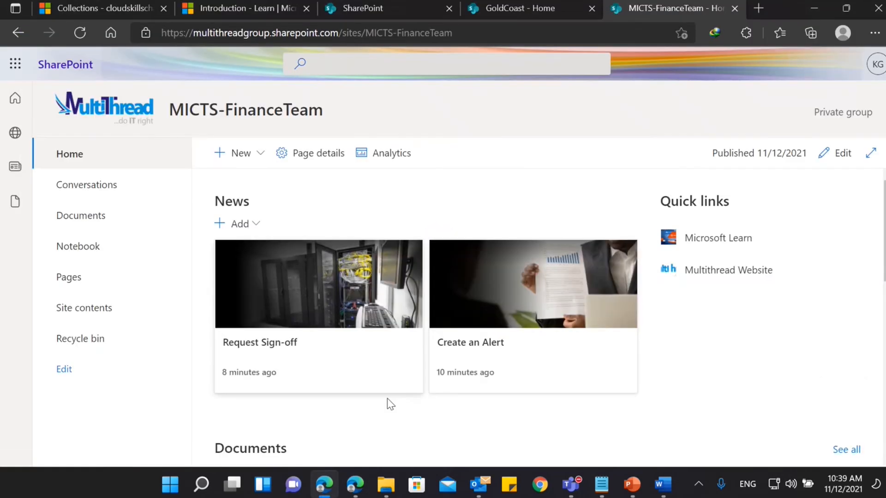
click(355, 485)
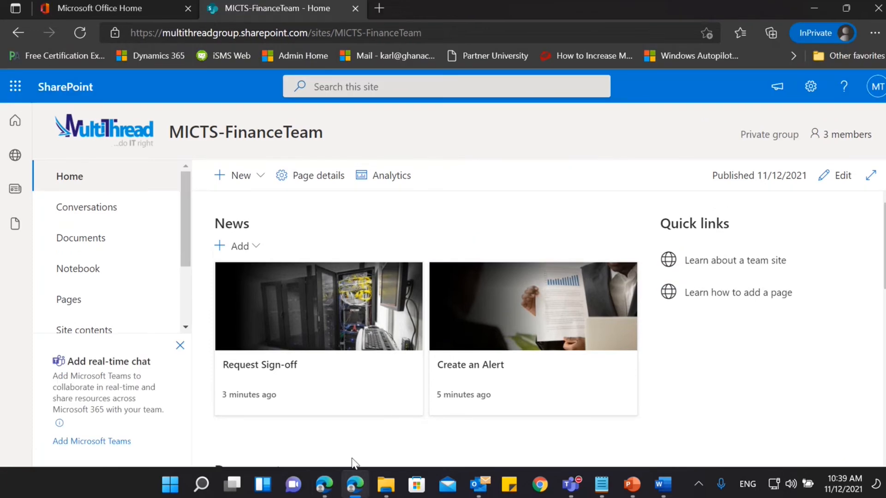
click(85, 35)
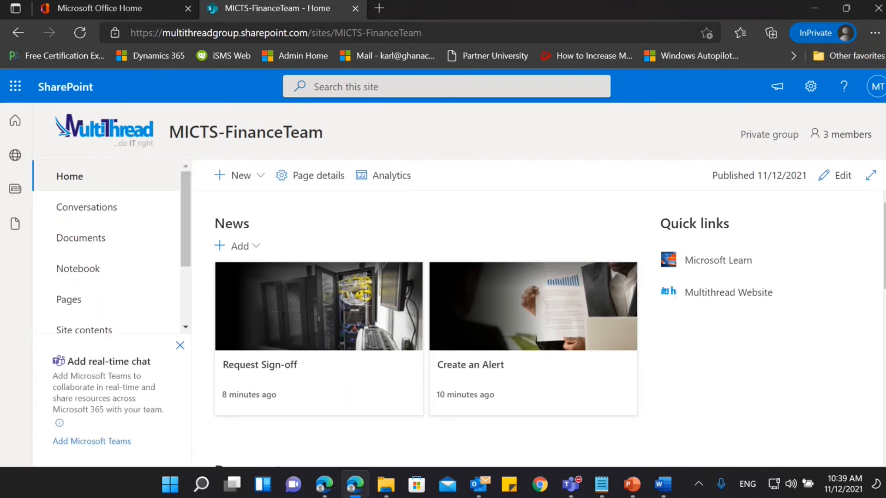
click(878, 88)
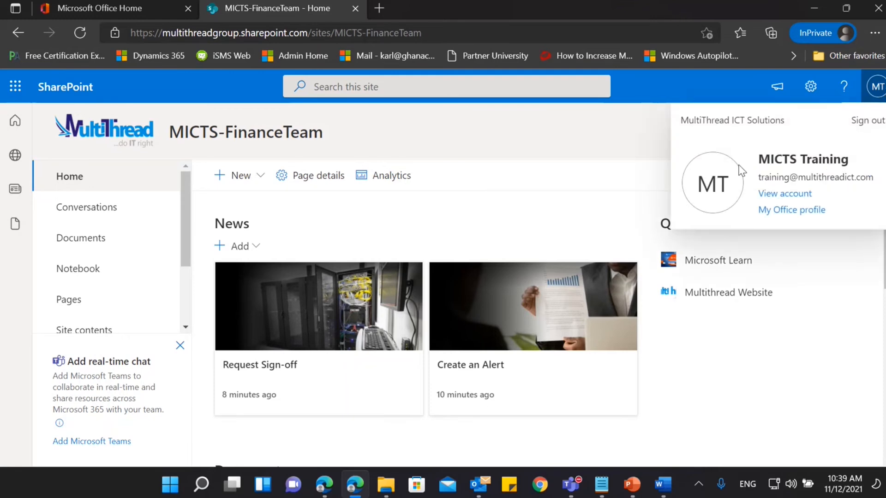
click(779, 367)
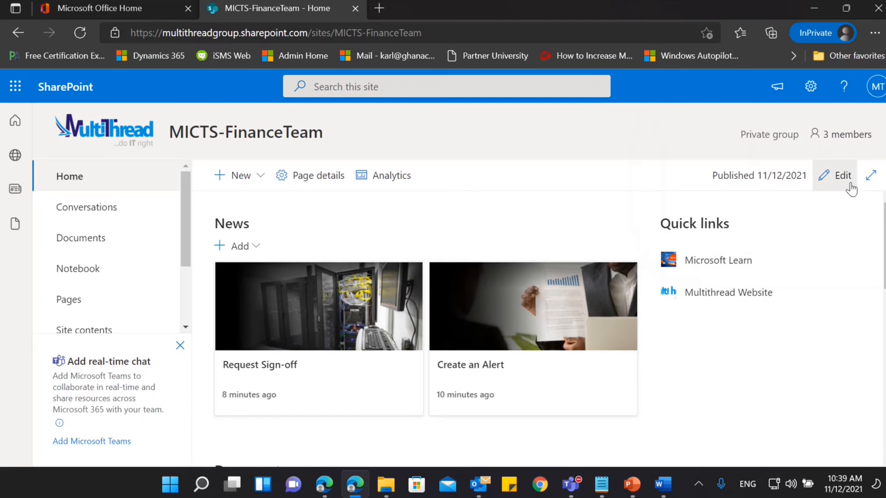
Switch to the regular browser window, check which account is signed in, and look over the home page's Documents section.
click(332, 488)
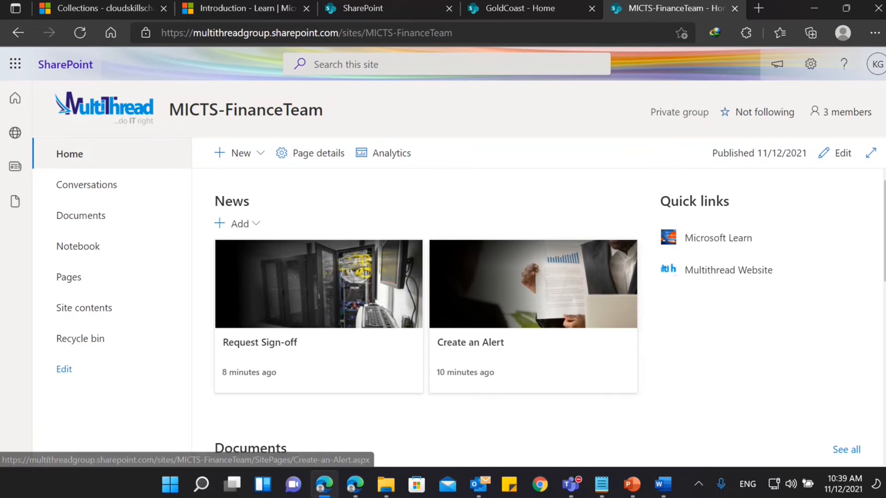
click(877, 69)
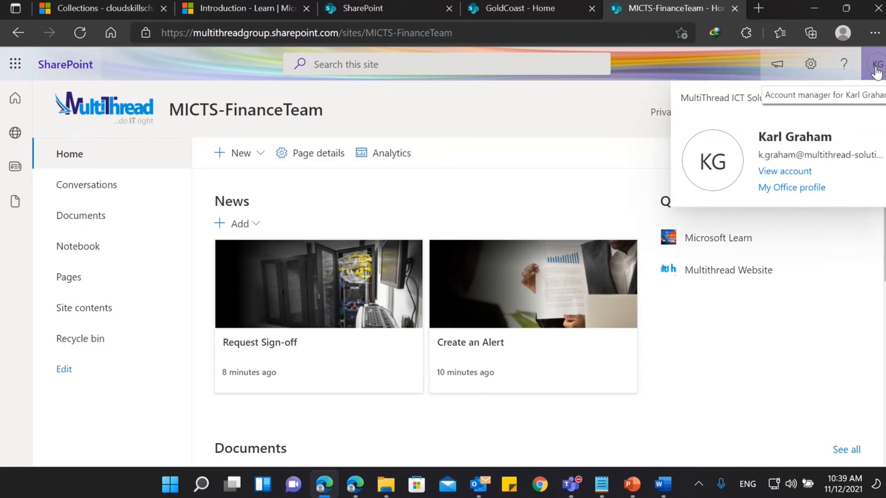
click(761, 340)
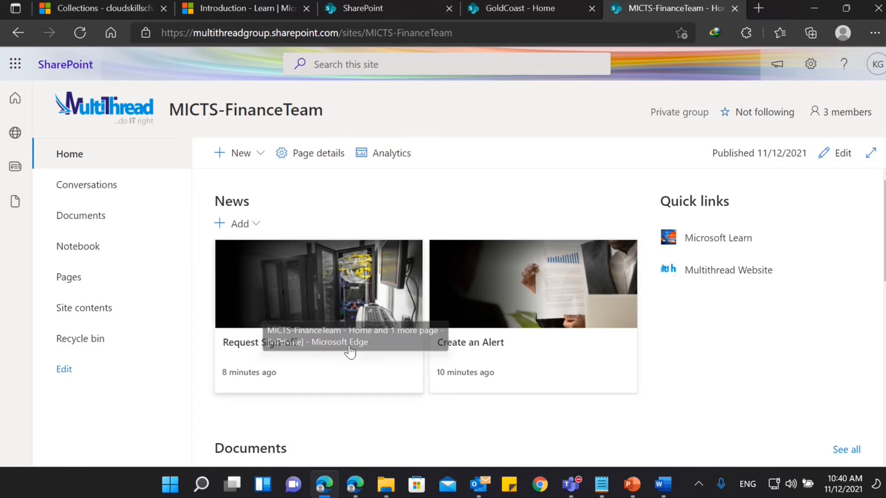
scroll(353, 304, down, 3)
scroll(355, 304, down, 1)
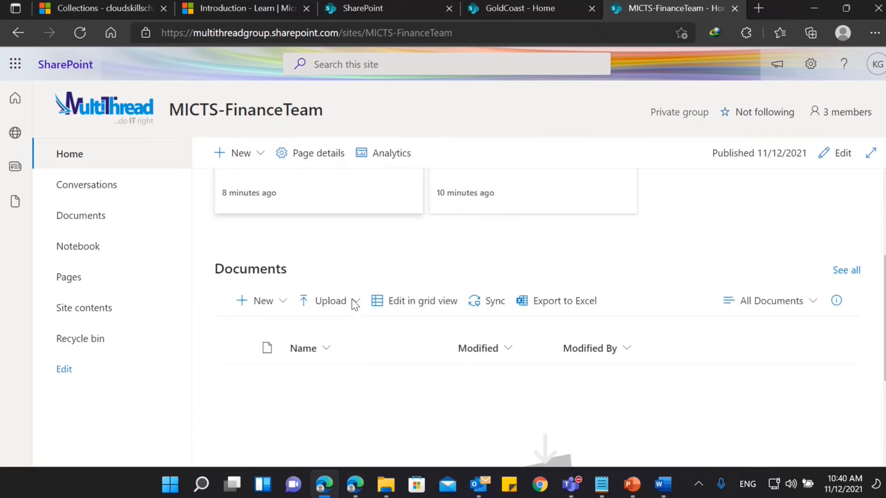
click(875, 67)
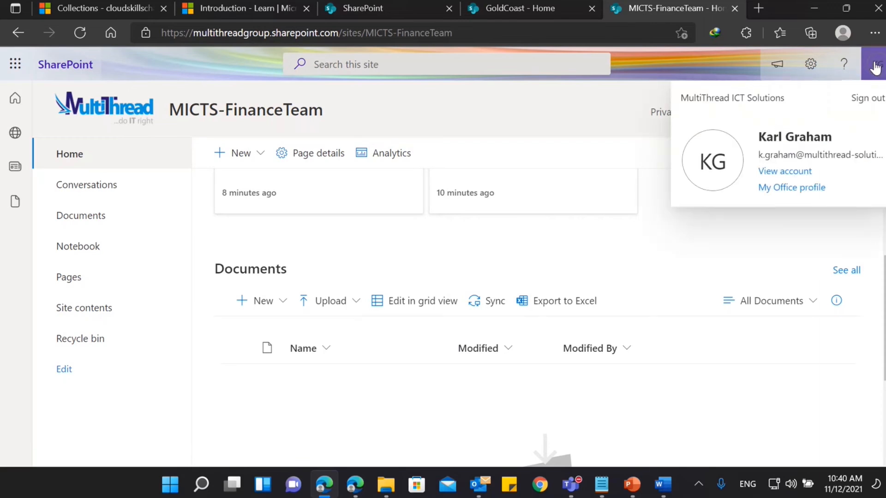
click(876, 67)
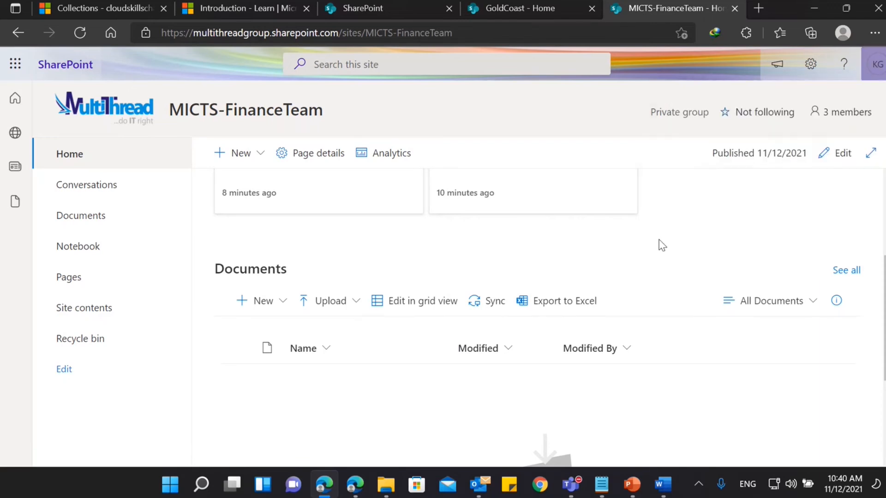
In the InPrivate window, check the signed-in account, open the site permissions and expand the site members group.
click(355, 484)
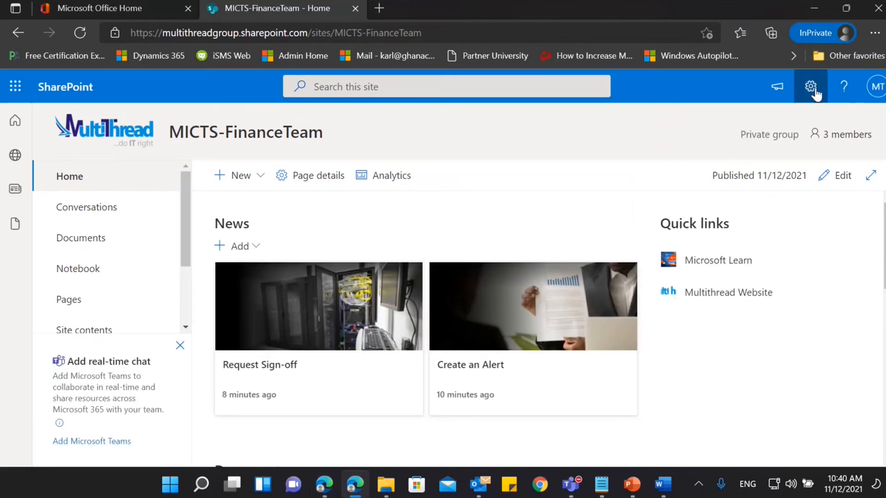
click(878, 91)
click(879, 90)
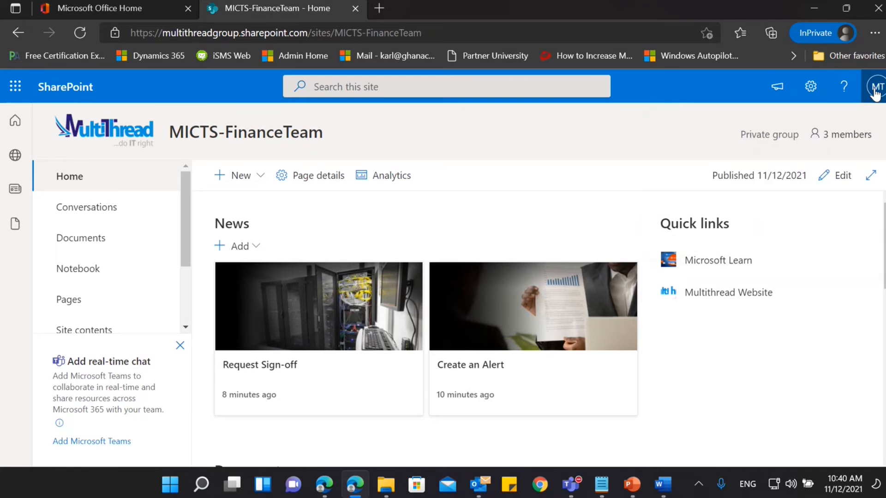
click(815, 92)
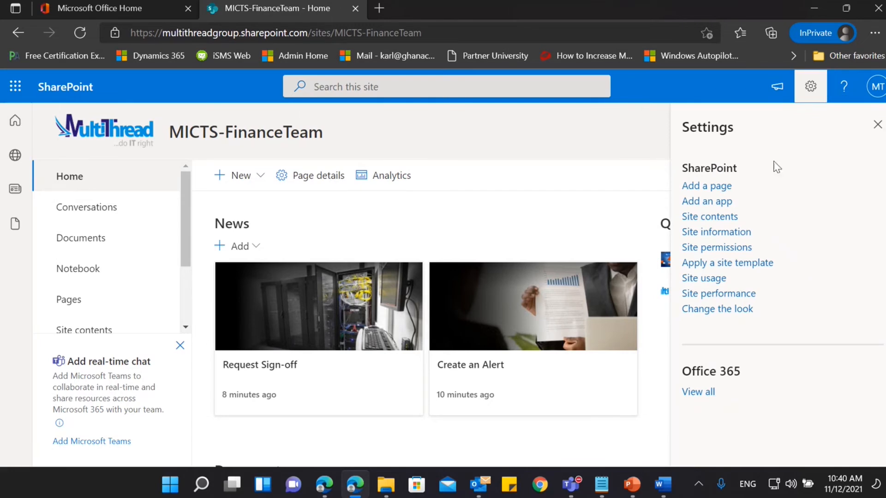
click(711, 253)
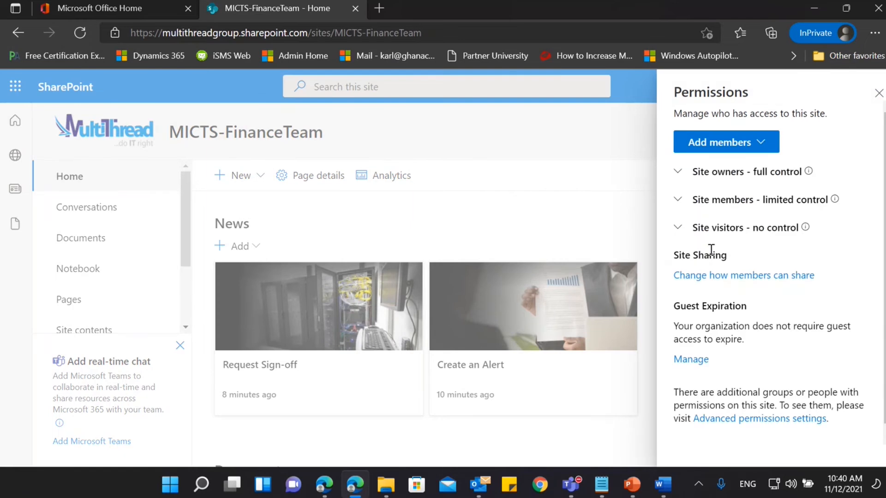
click(678, 200)
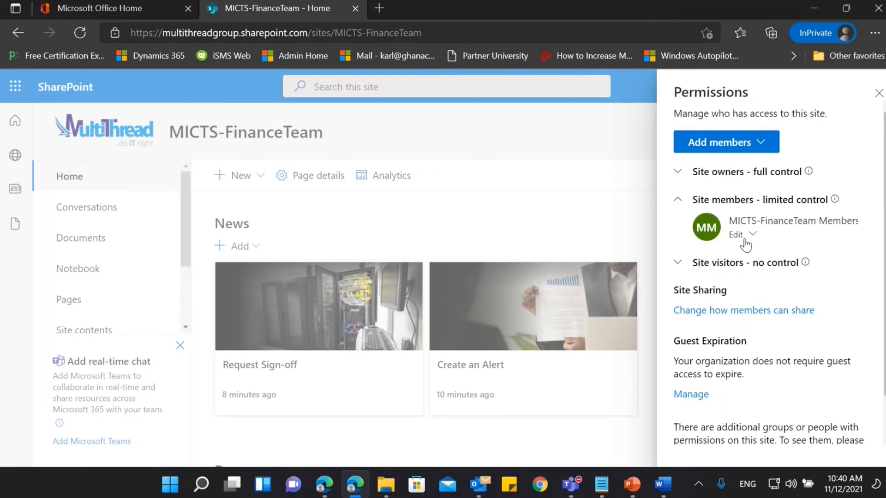
Return to the regular browser window and check its signed-in account again.
click(325, 485)
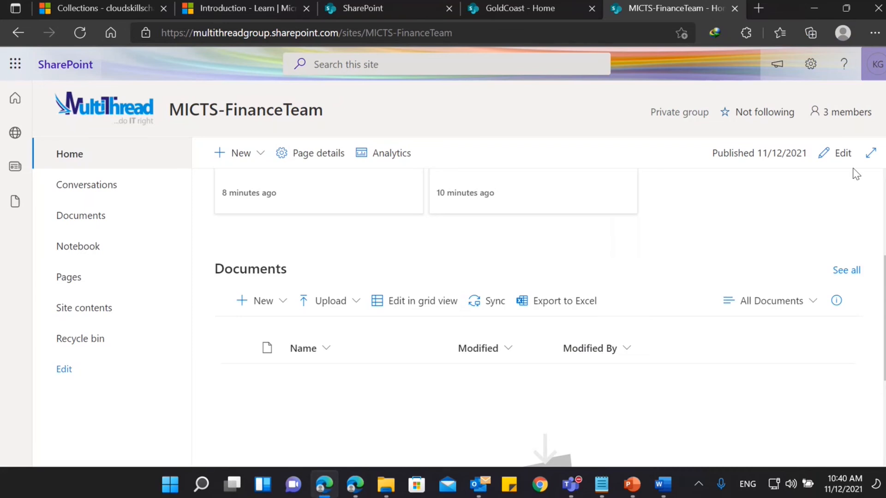
click(878, 75)
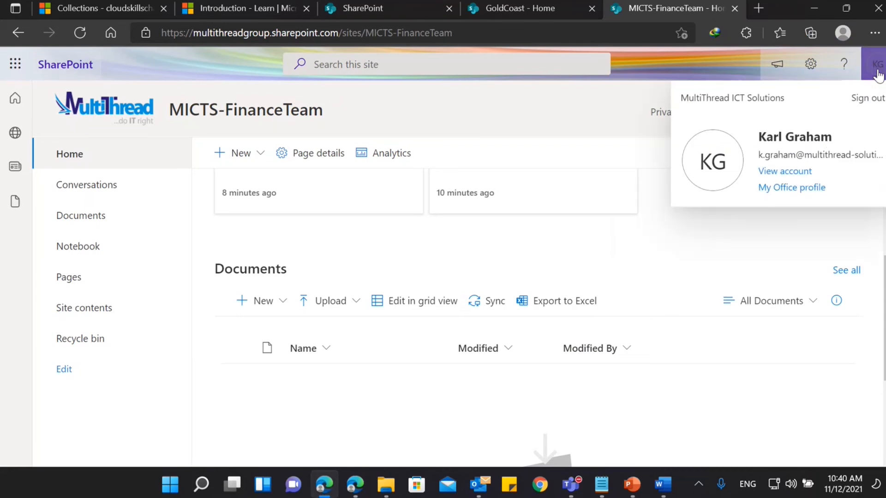
click(876, 69)
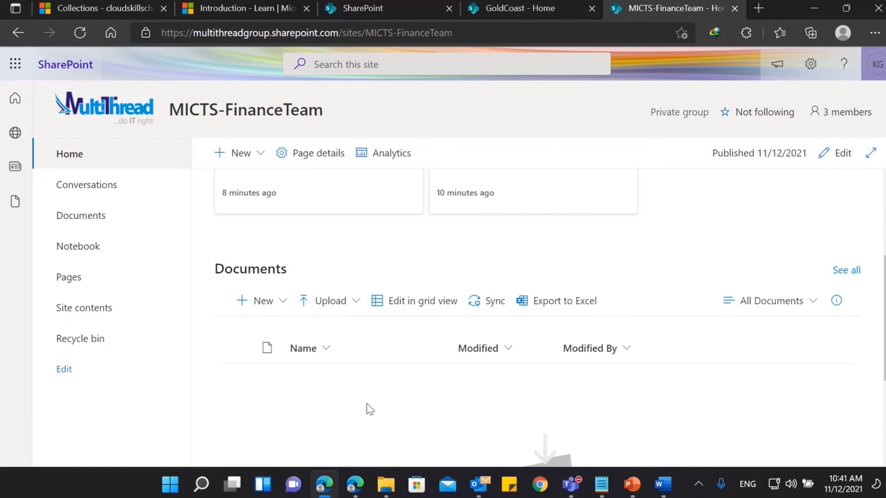
In the InPrivate window, view the permission levels offered for the MICTS-FinanceTeam Members group, then close the permissions and site settings.
click(362, 486)
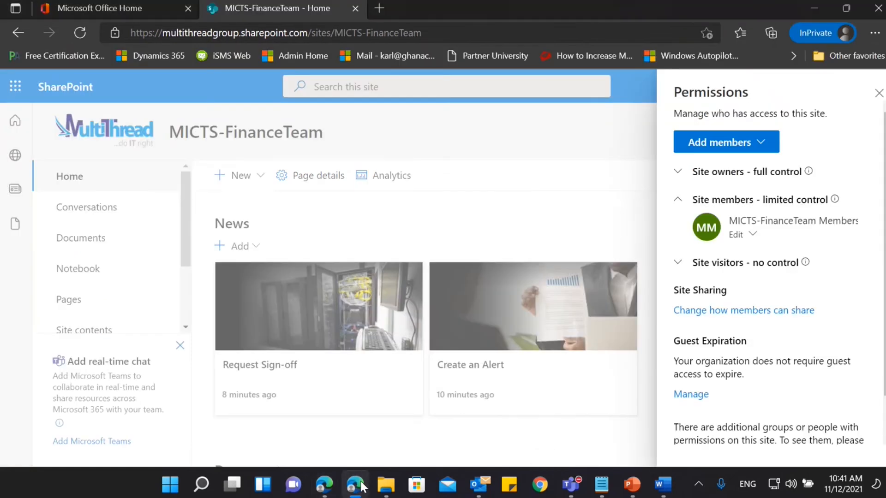
click(752, 236)
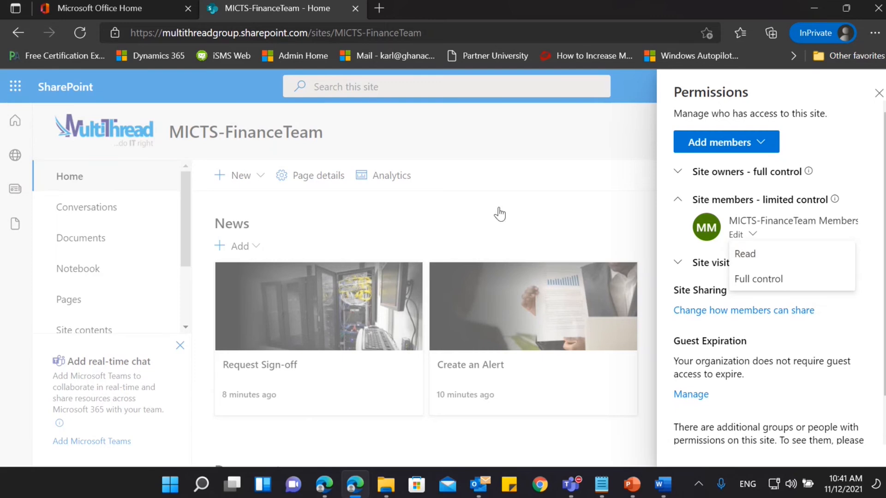
click(536, 138)
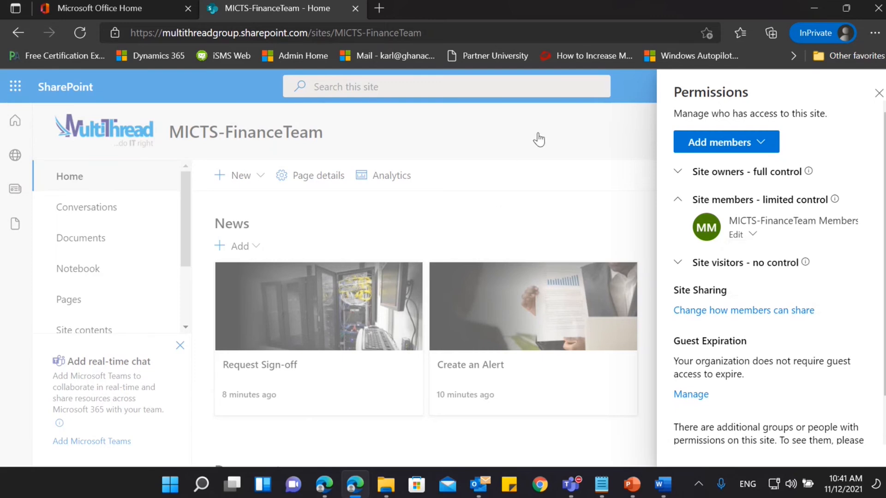
click(878, 93)
click(877, 124)
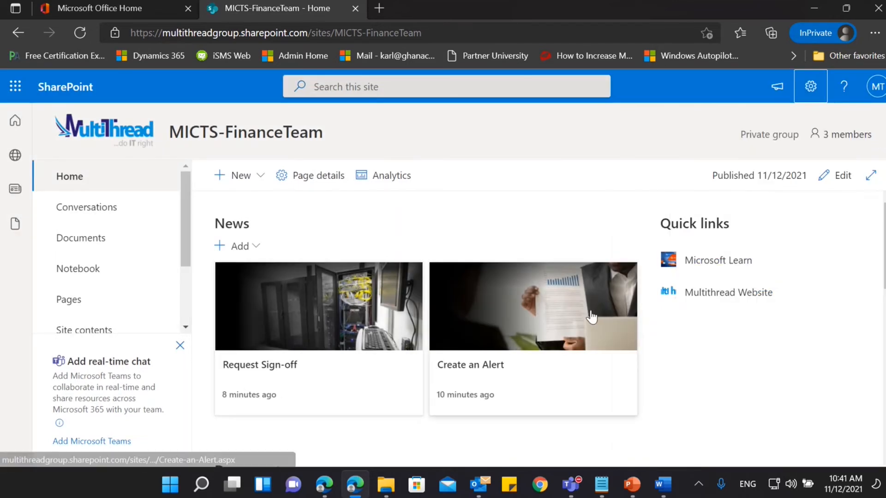
scroll(592, 317, down, 1)
scroll(592, 318, up, 1)
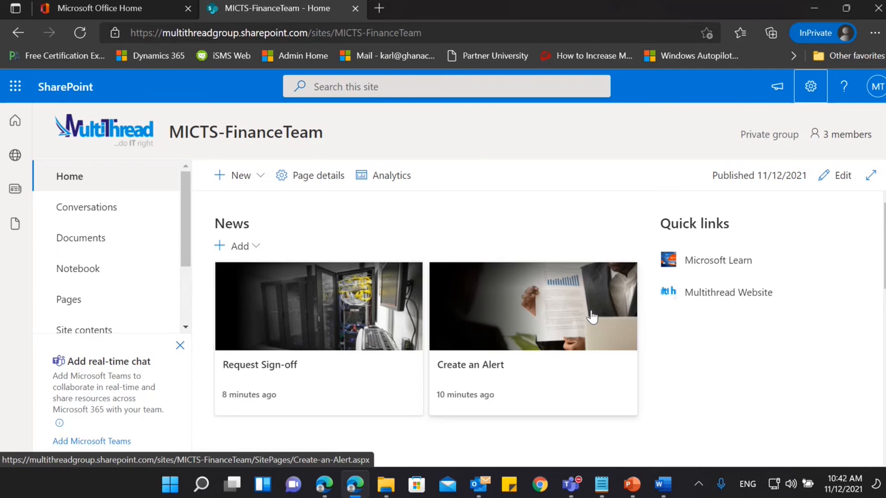
scroll(592, 318, down, 3)
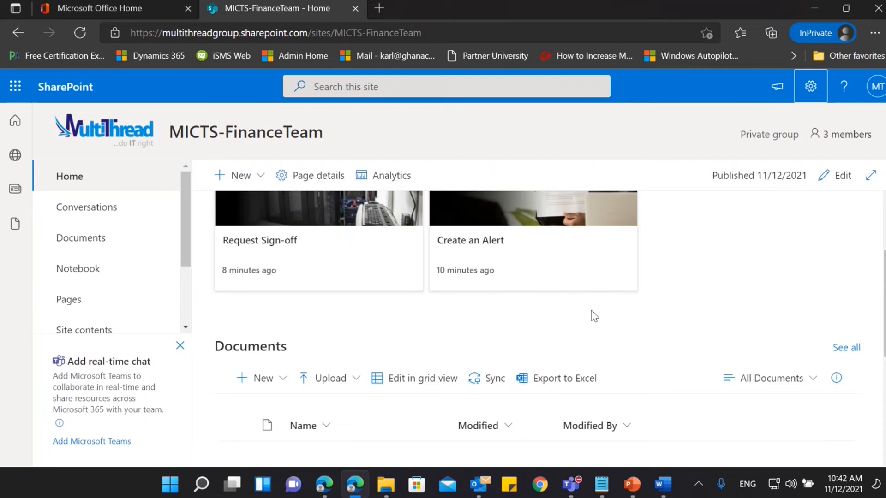
scroll(594, 316, up, 3)
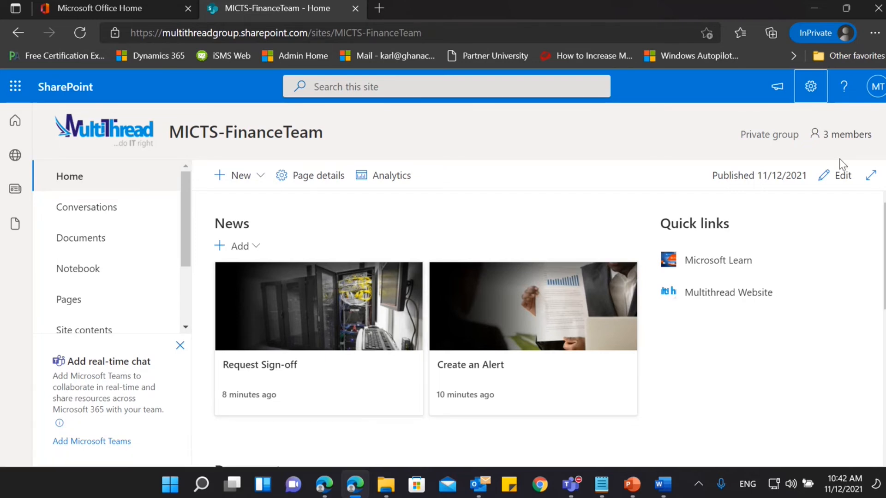
Put the home page in edit mode, review the News web part's source, layout and filter settings, and save the page as a draft.
click(825, 171)
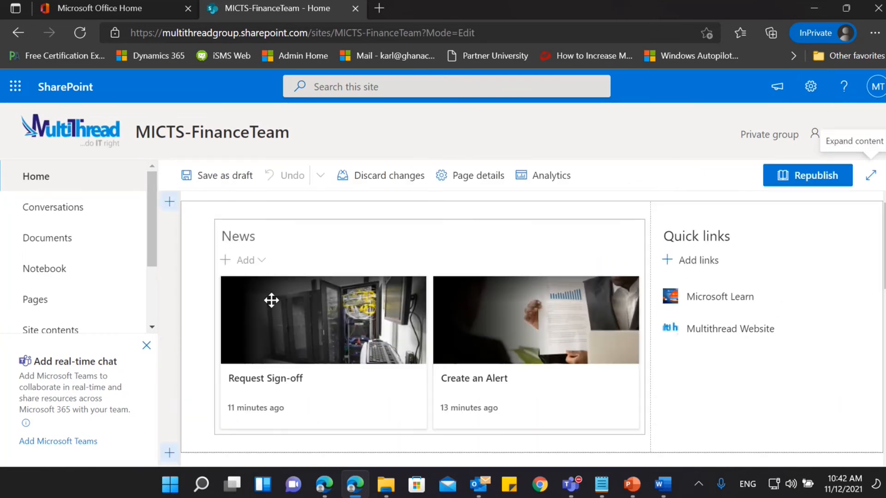
click(278, 314)
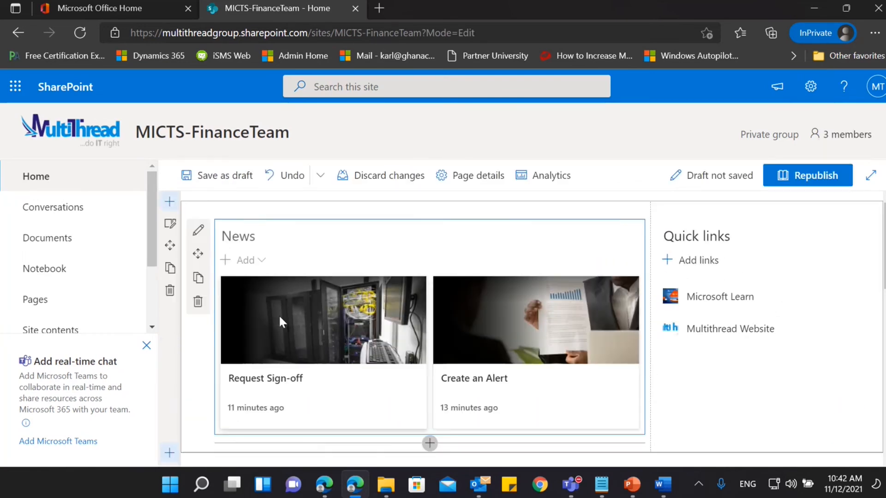
click(198, 230)
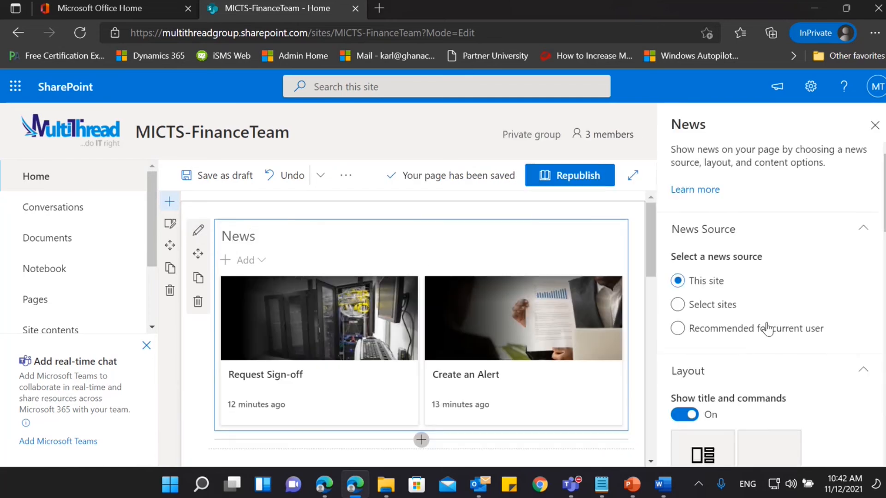
scroll(791, 331, down, 3)
scroll(793, 332, down, 9)
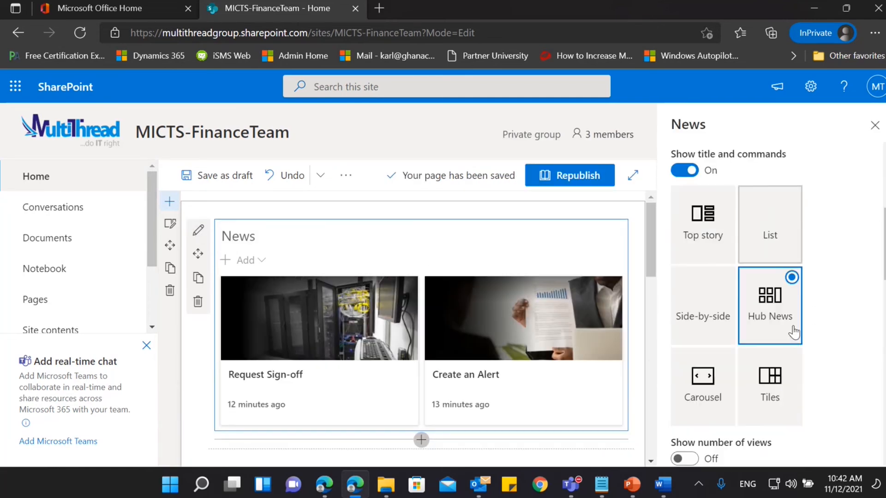
scroll(794, 331, down, 4)
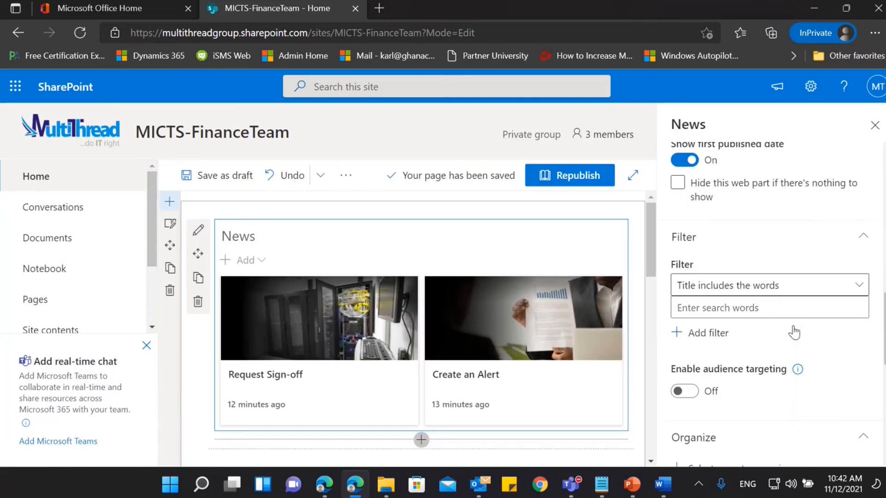
click(874, 125)
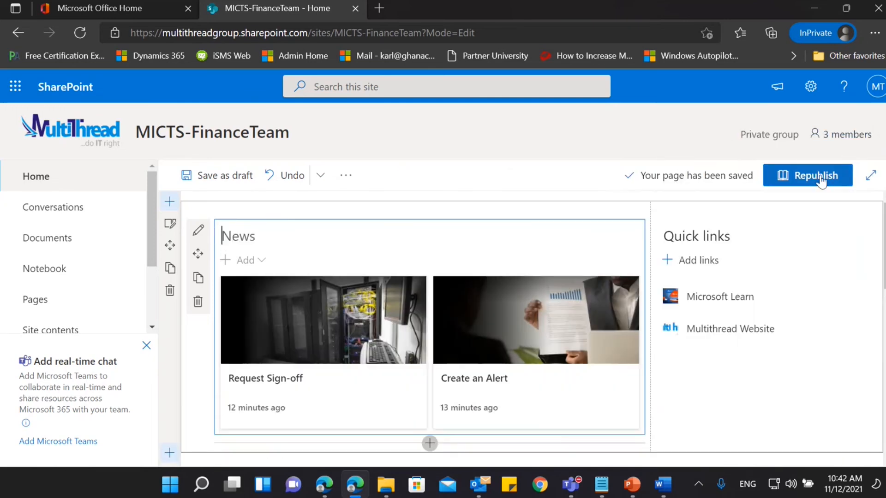
click(225, 175)
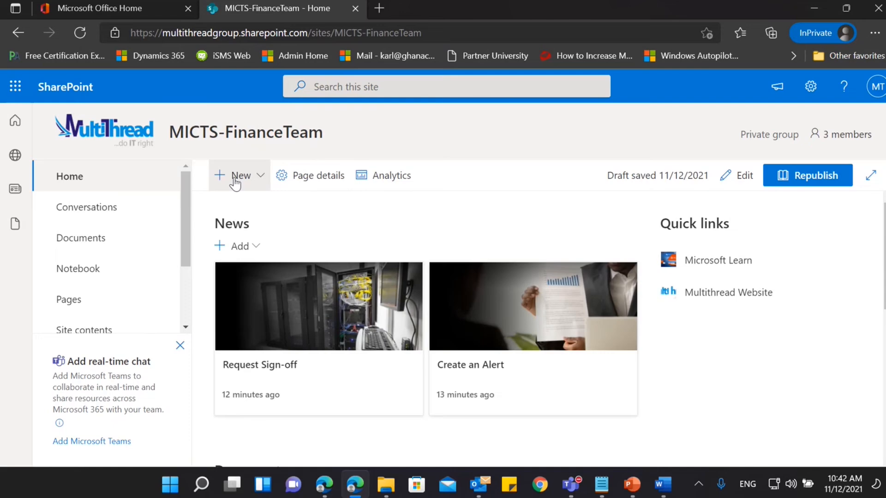
Open Create-an-Alert.aspx from the site's pages and put it in edit mode.
click(80, 293)
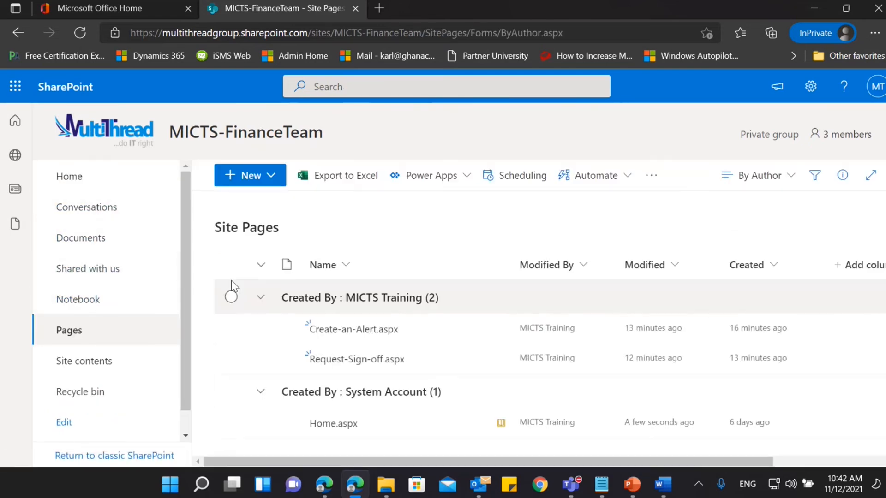
click(369, 335)
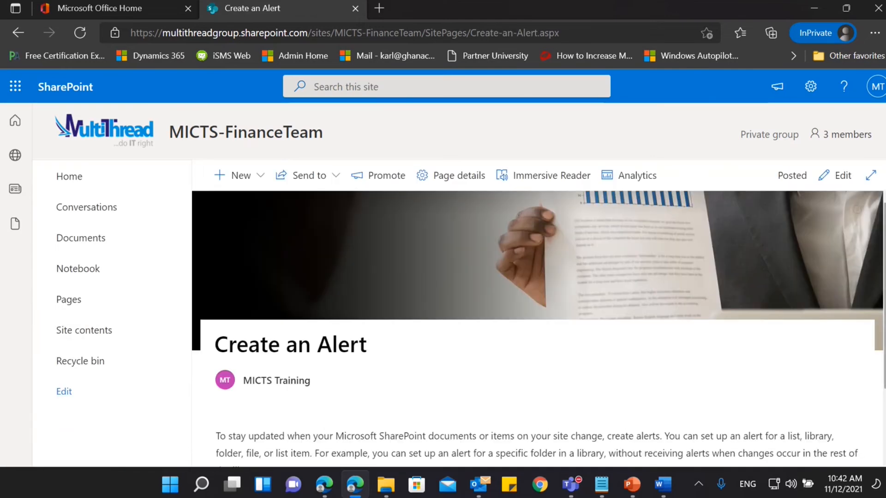
click(836, 176)
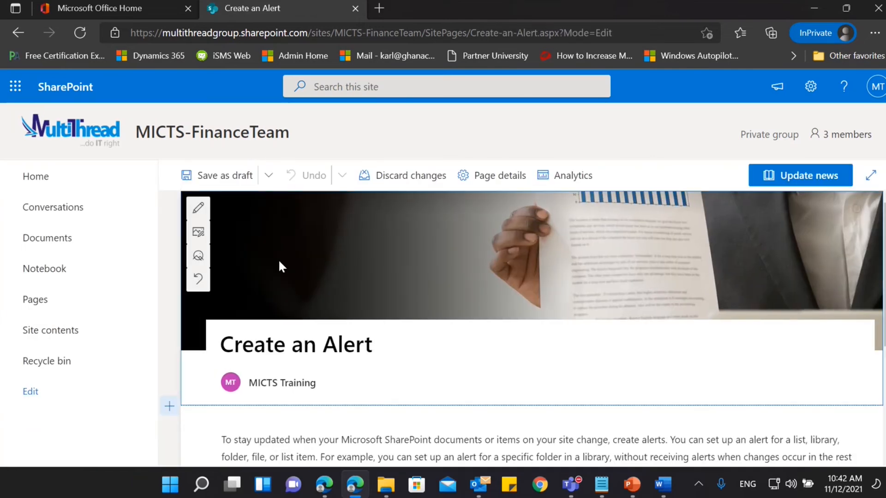
Change the title area layout of the Create an Alert page to Image and title and review its remaining title options.
click(200, 209)
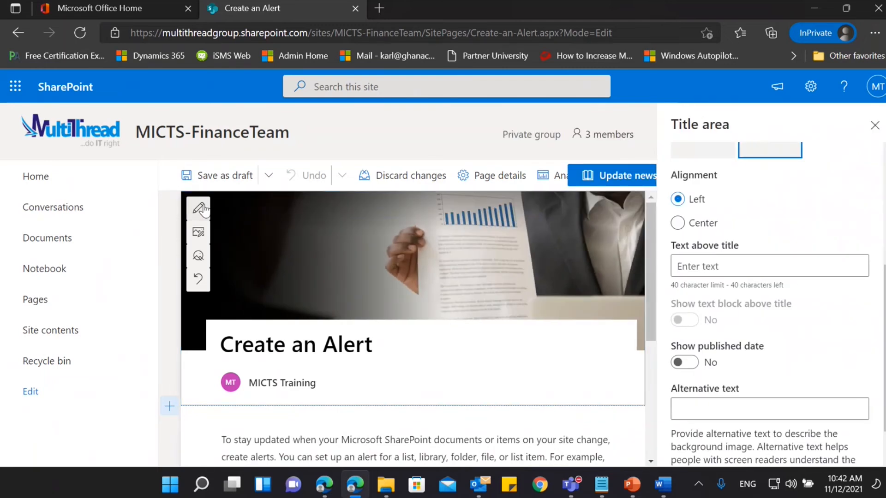
scroll(819, 339, up, 3)
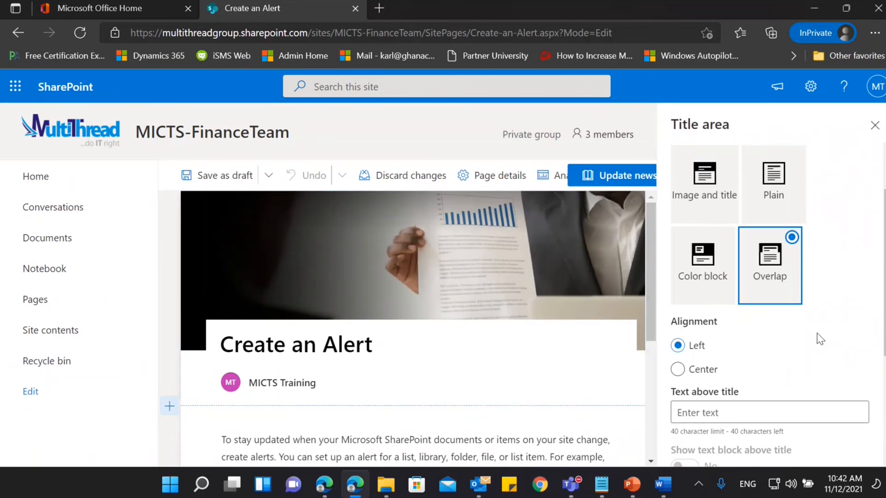
scroll(820, 339, up, 2)
click(703, 265)
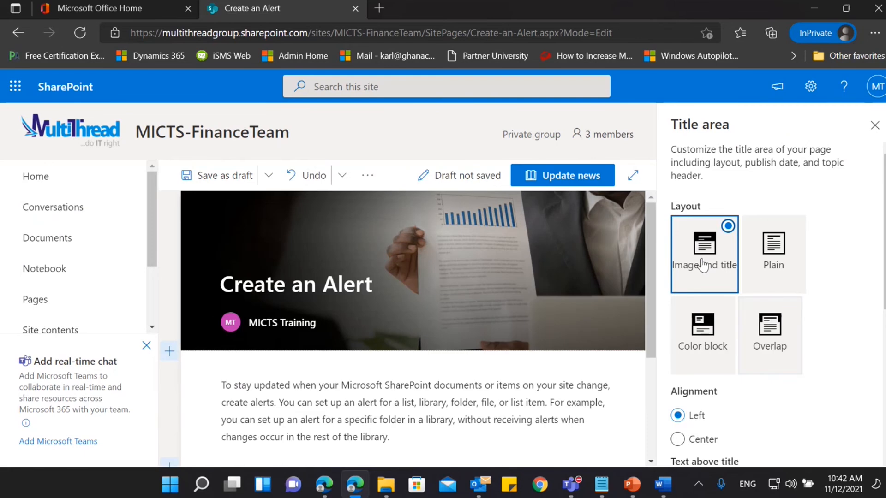
scroll(830, 288, down, 5)
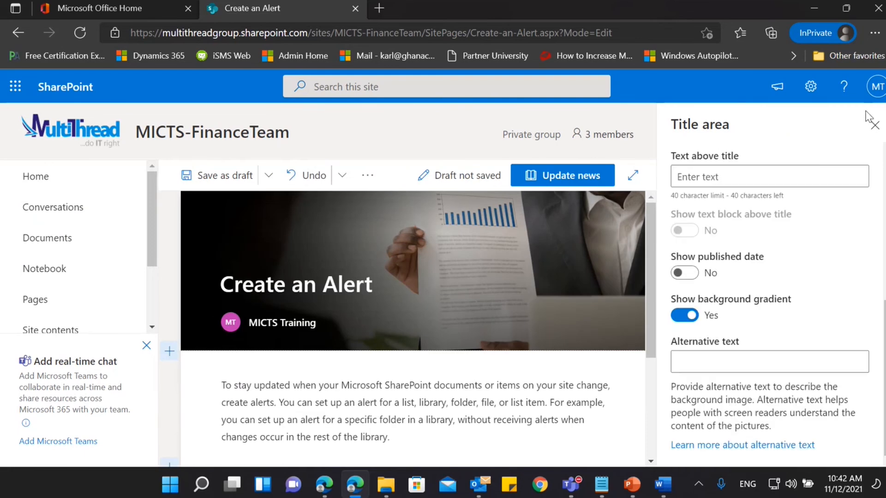
Close the title area options and publish the update to the Create an Alert news post.
click(873, 127)
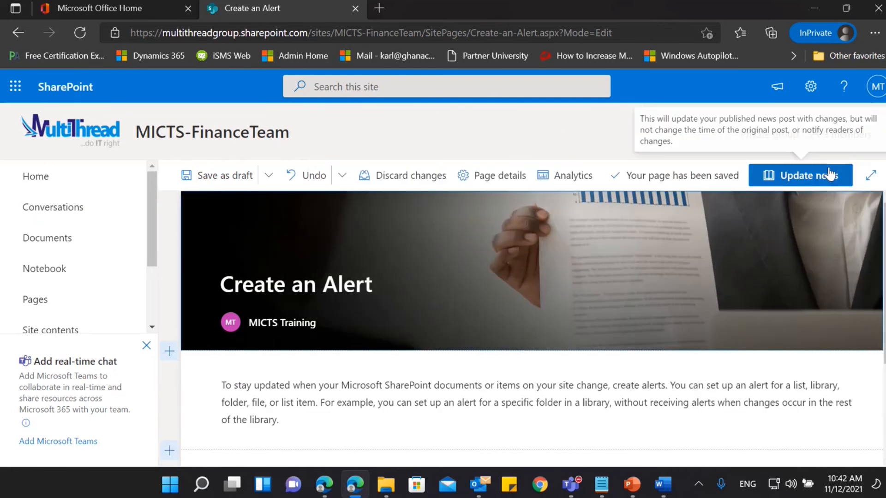
click(829, 175)
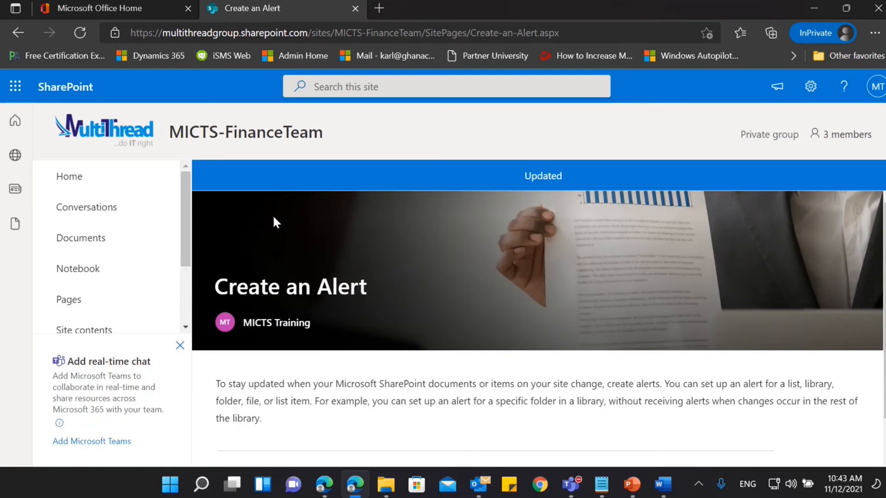
Reopen Create-an-Alert.aspx from the site's pages for editing, check its title area layout, and update the news post again.
click(69, 301)
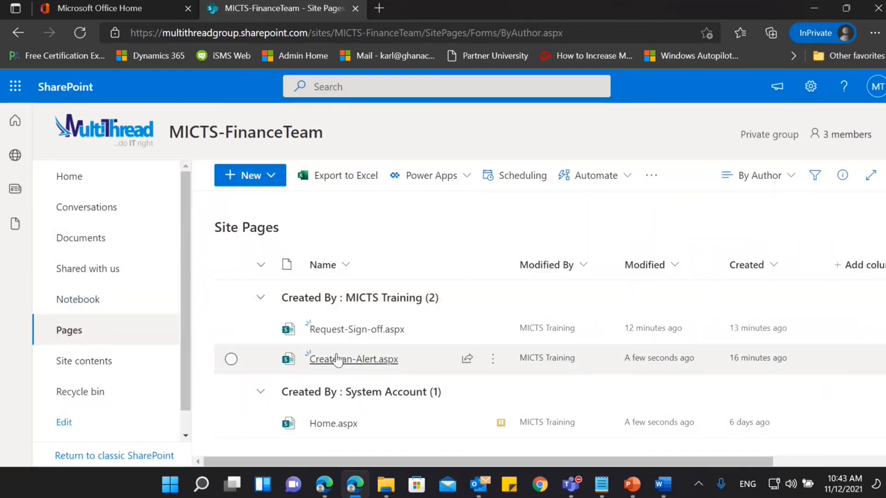
click(340, 359)
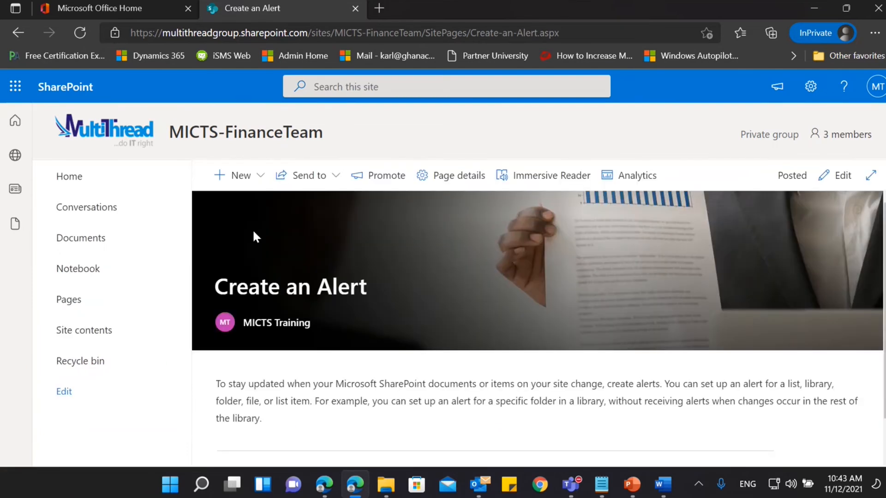
click(830, 175)
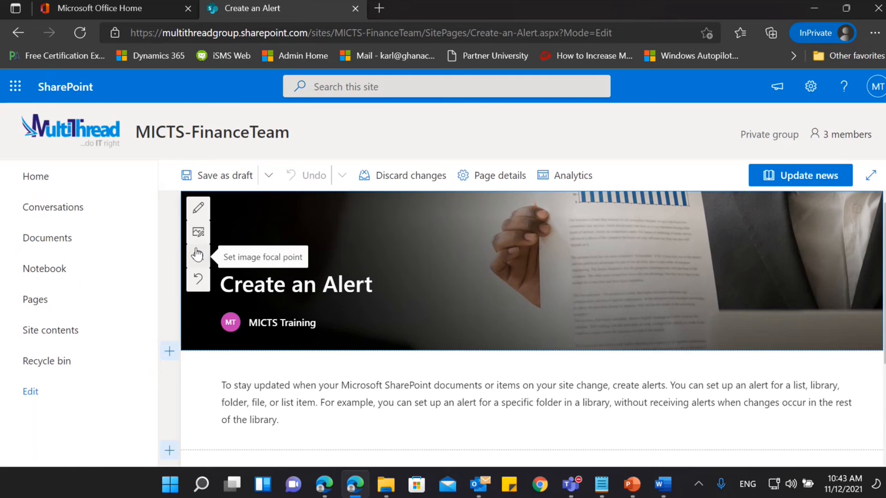
click(198, 207)
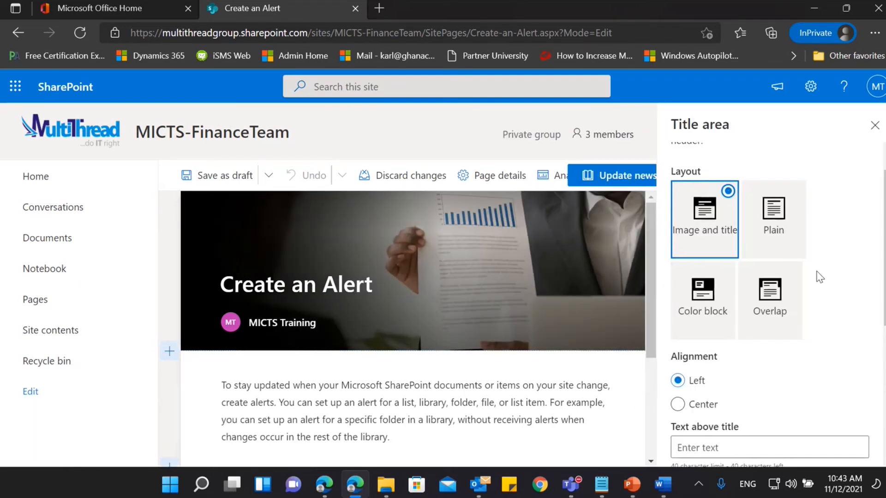
click(874, 131)
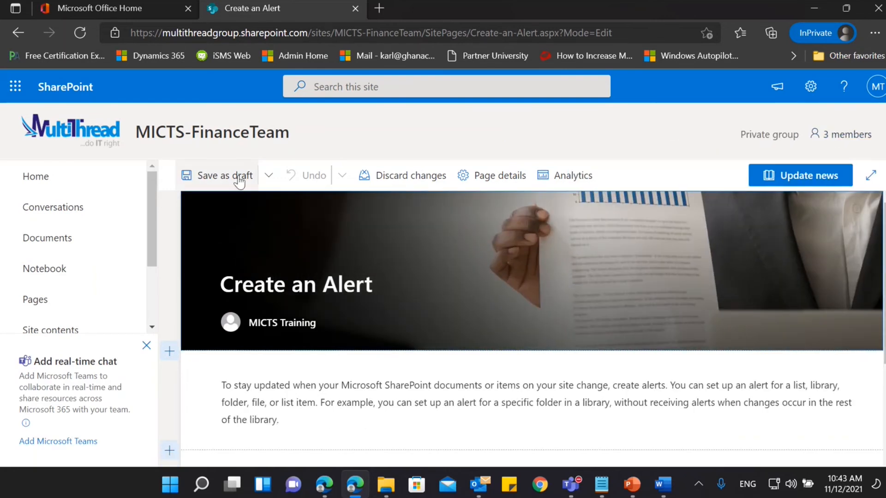
click(811, 178)
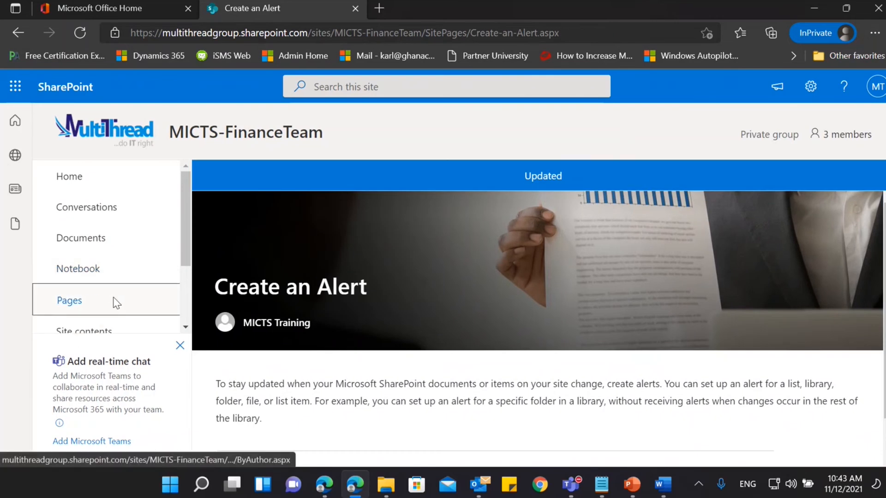
Open Request-Sign-off.aspx from the site's pages and put it in edit mode.
click(69, 301)
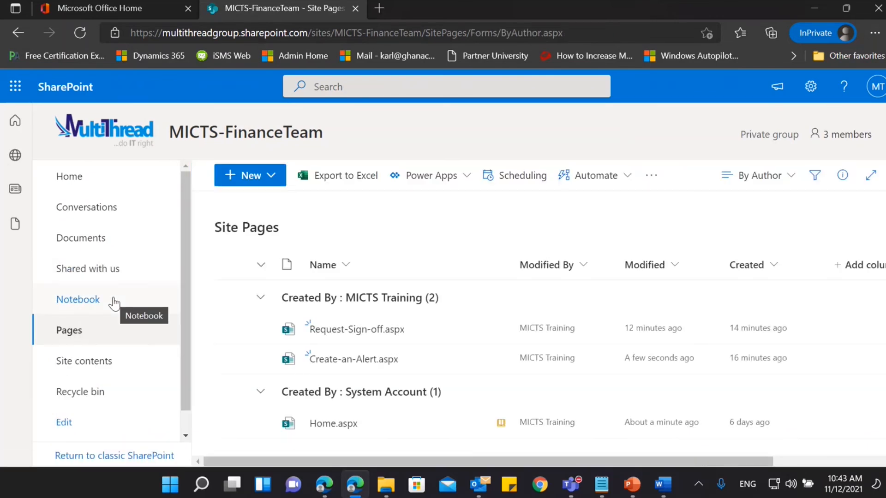
click(318, 330)
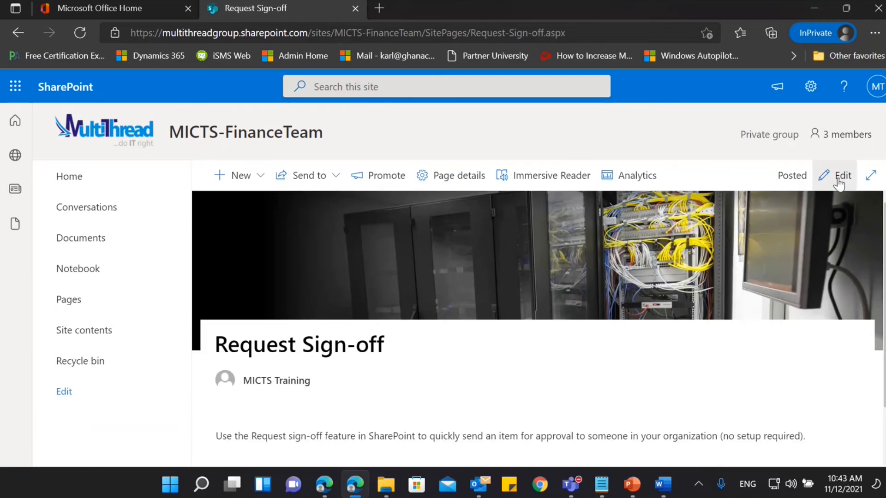
click(839, 184)
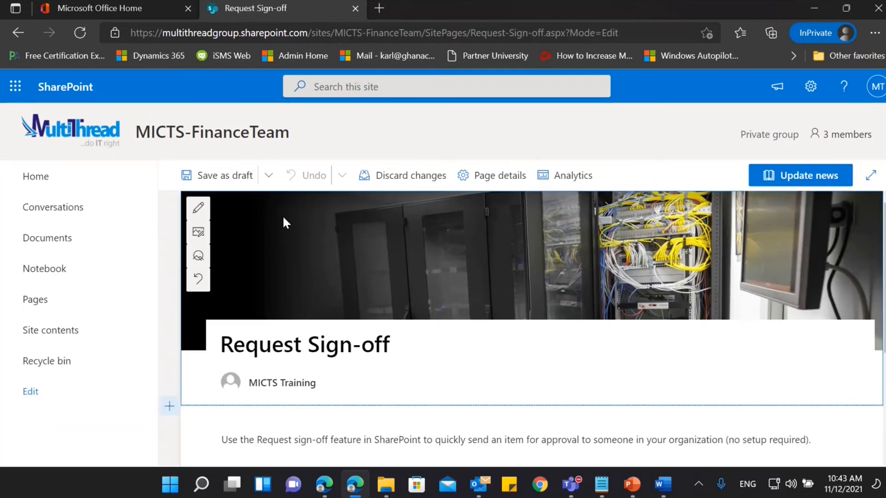
Change the title area layout of the Request Sign-off page to Image and title and update the news post.
click(208, 209)
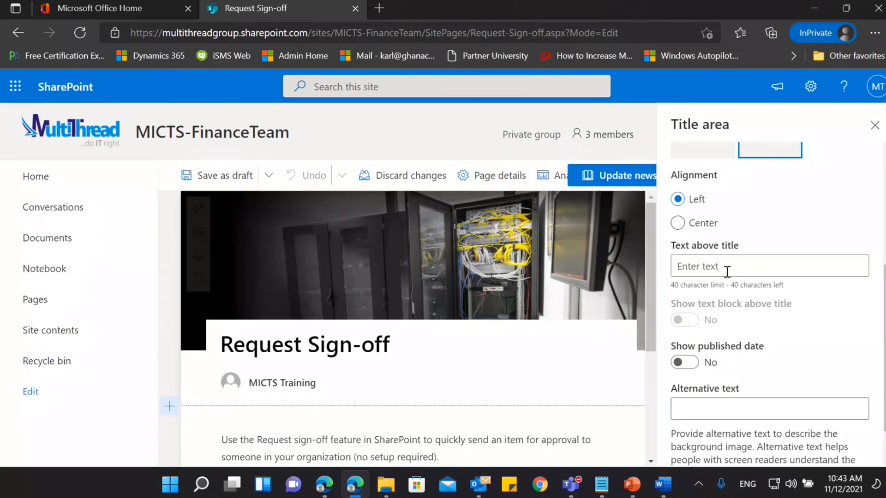
scroll(726, 273, up, 4)
click(722, 263)
scroll(722, 261, down, 6)
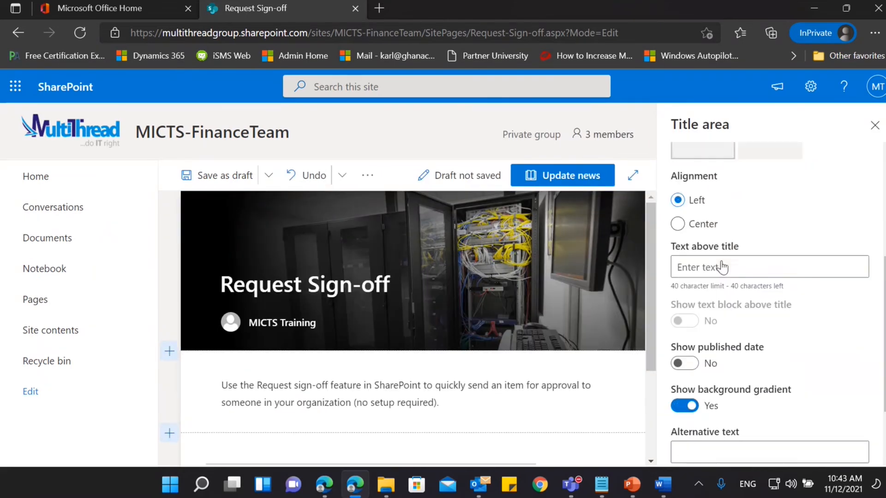
scroll(812, 165, up, 6)
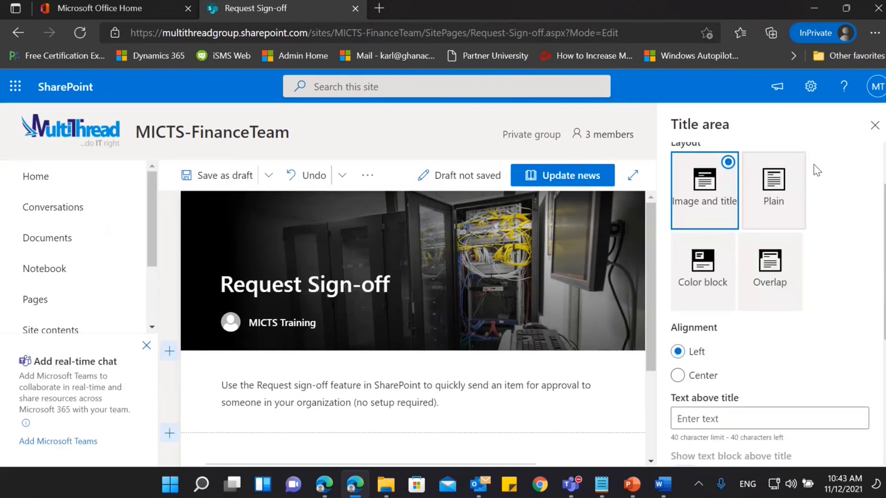
click(875, 125)
click(823, 187)
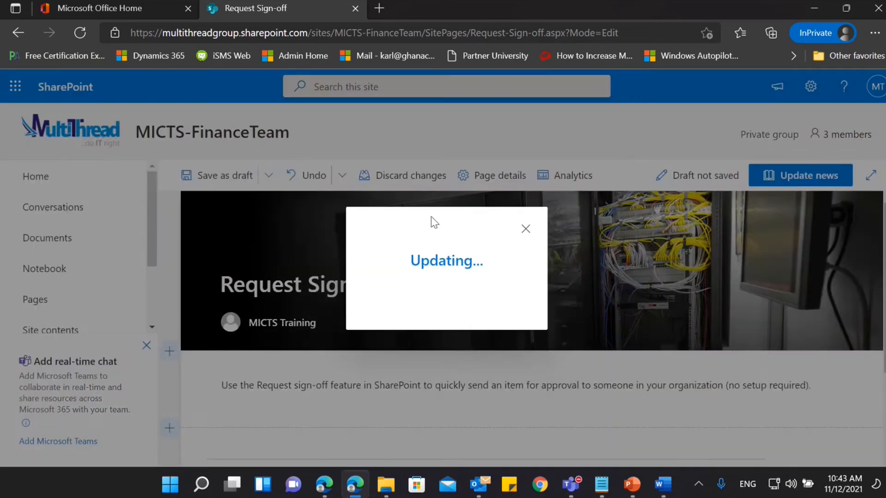
View the Request Sign-off post from the home page's News section, then return to the home page.
click(96, 185)
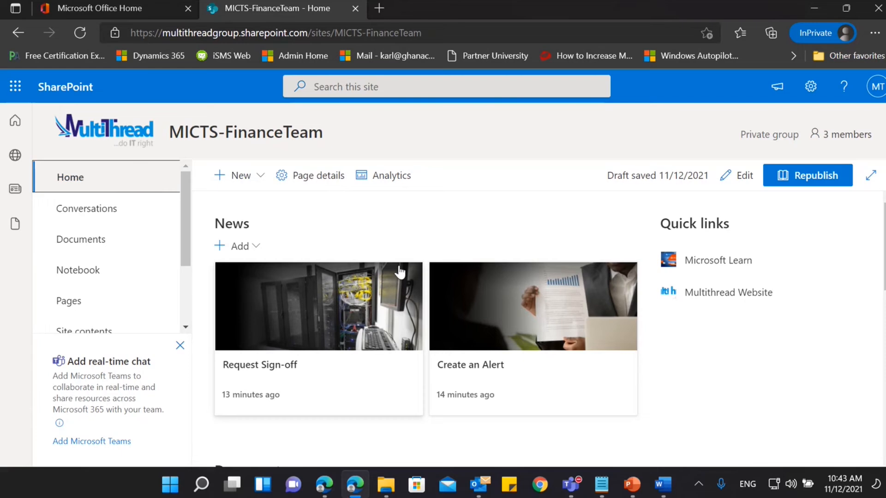
click(264, 317)
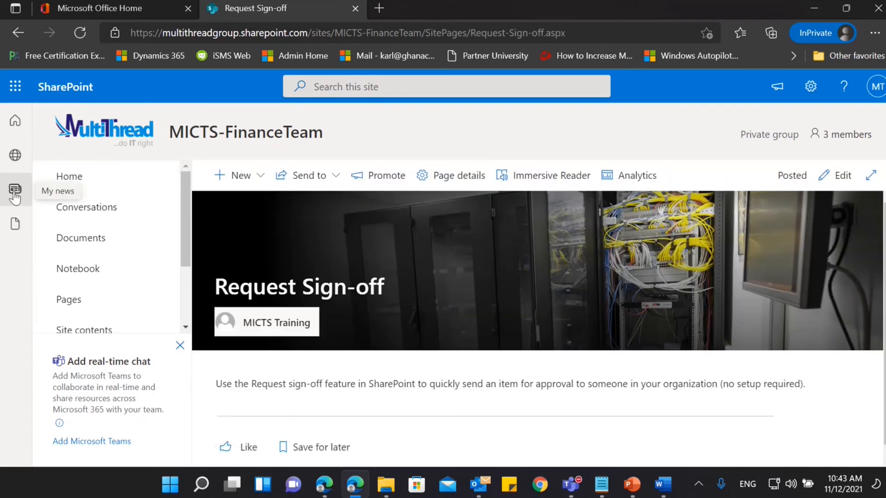
click(76, 176)
Look over the Documents section of the home page and open the full document library from it.
scroll(545, 290, down, 3)
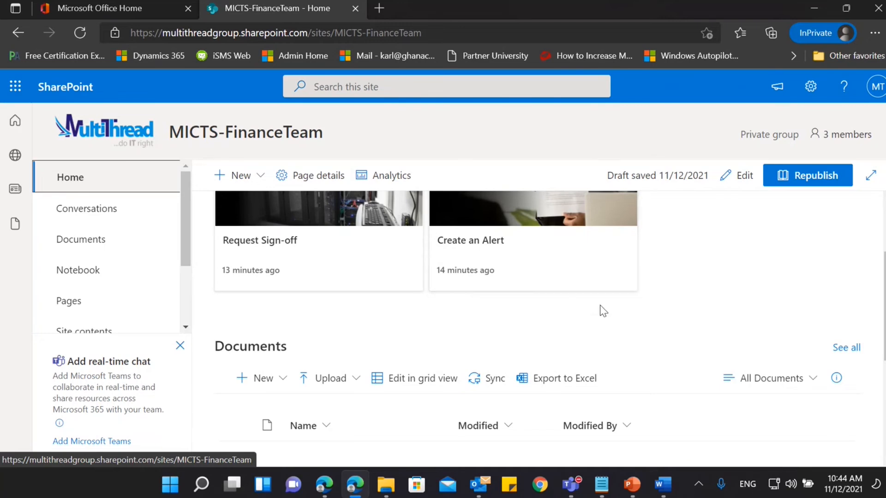
scroll(600, 305, down, 3)
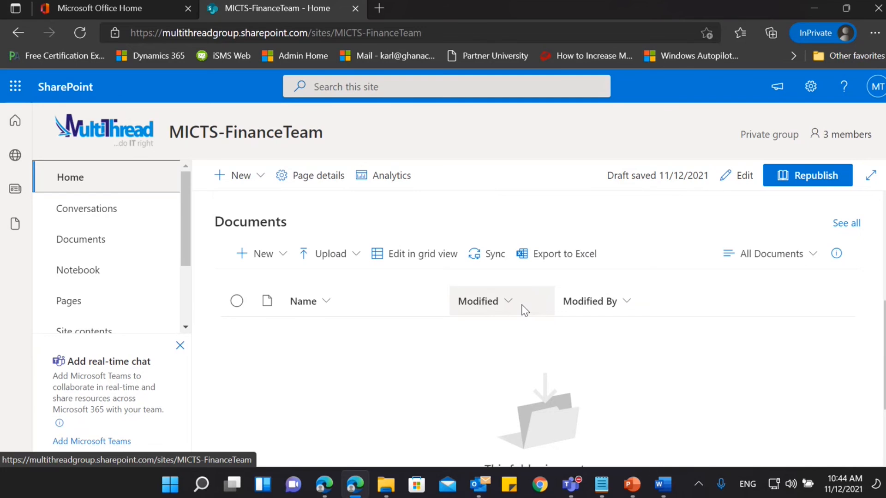
scroll(525, 310, up, 2)
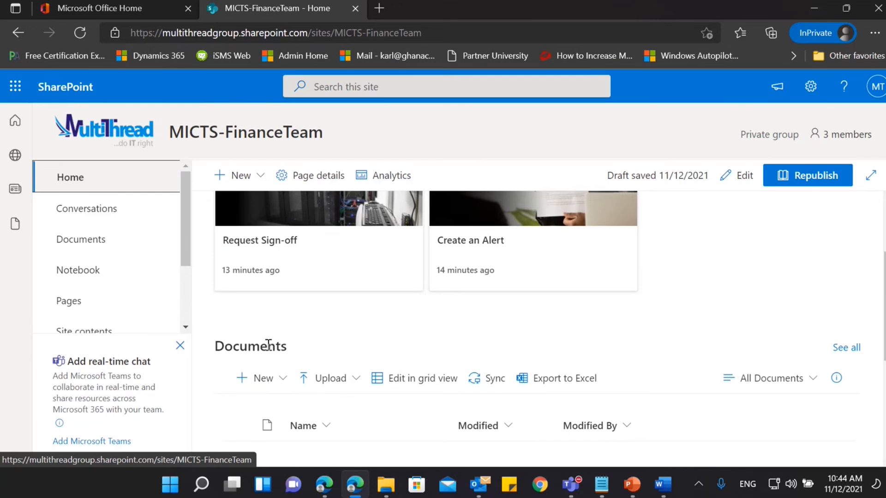
drag(271, 343, 544, 328)
click(544, 328)
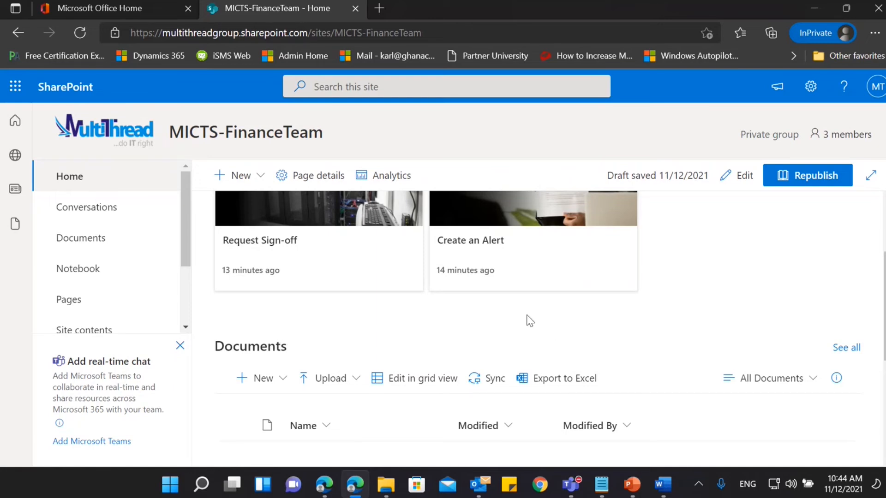
scroll(397, 374, down, 1)
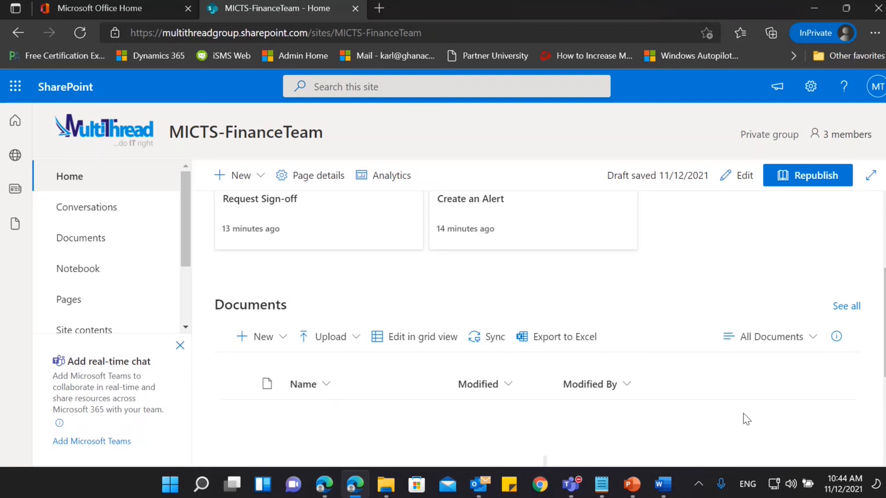
click(847, 307)
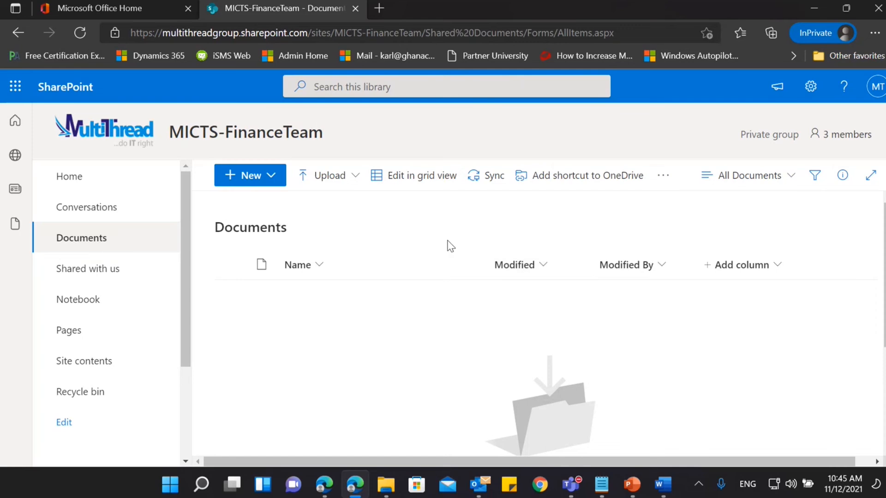
Create a folder named General in the Documents library.
click(272, 183)
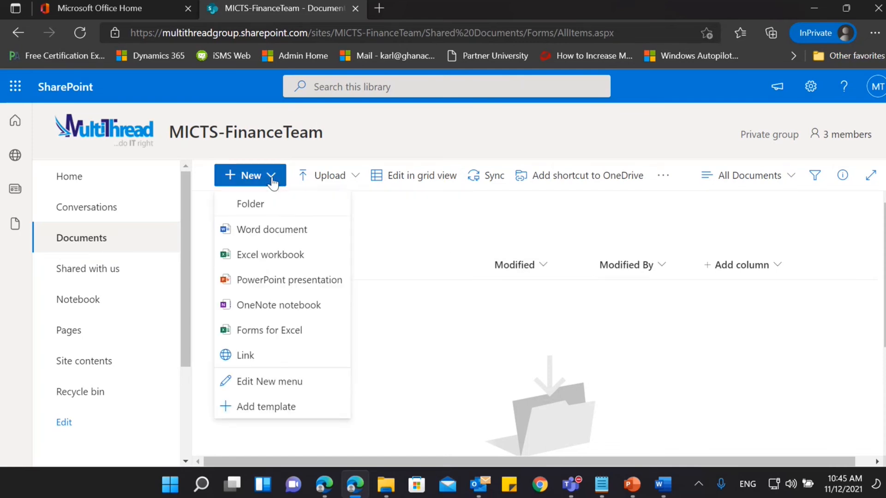
click(272, 201)
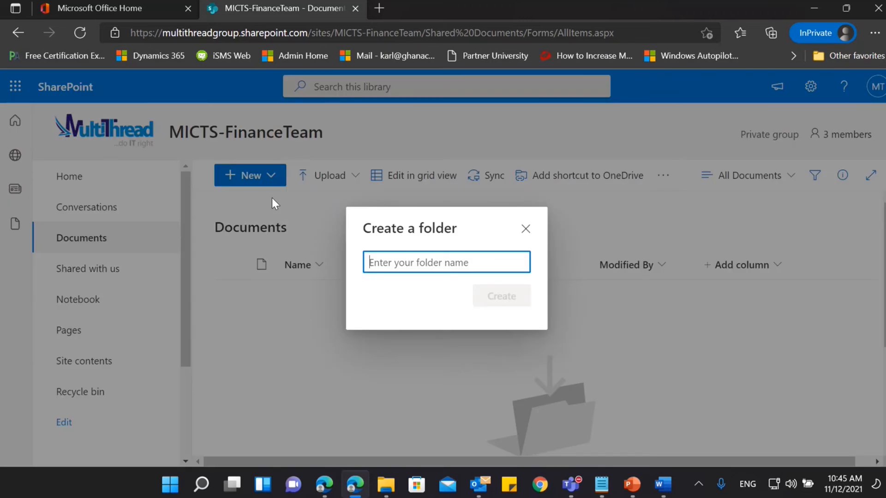
text(Ge)
text(a)
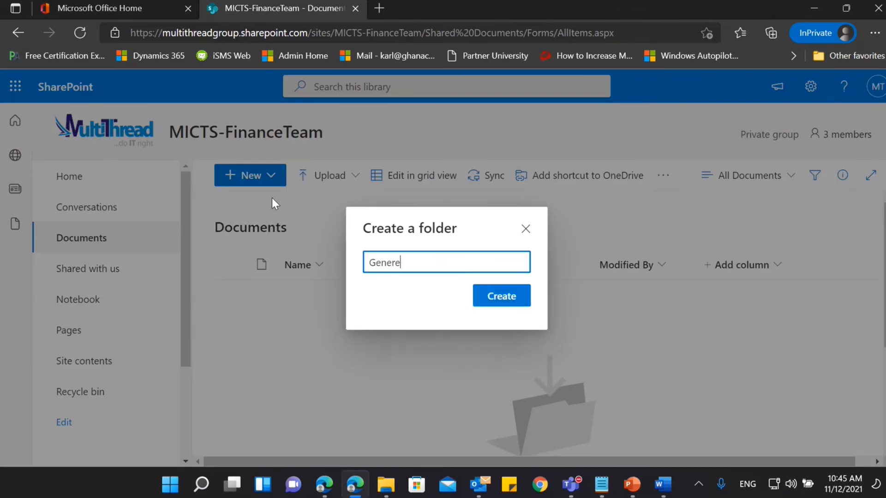
key(BackSpace)
key(BackSpace)
text(ral)
click(519, 297)
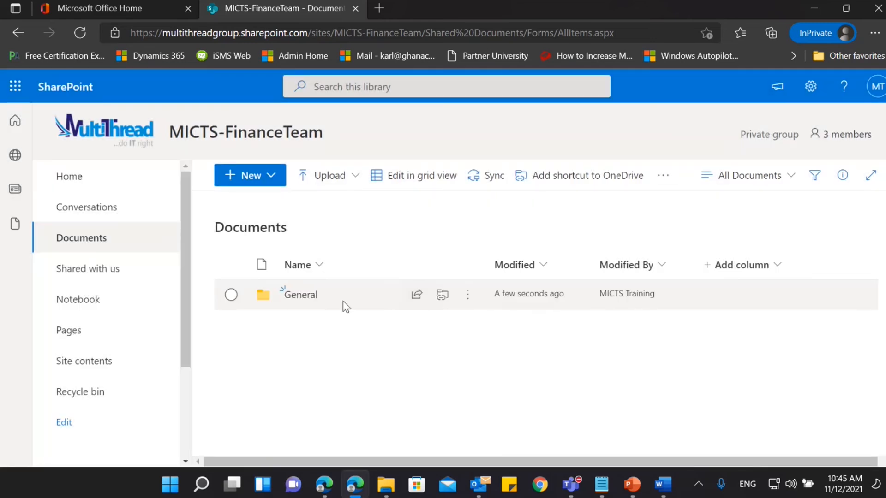
Upload M365 Business, O365 End User Guide, server and Setup from the desktop's SharePoint Uploads folder into the General folder.
click(300, 297)
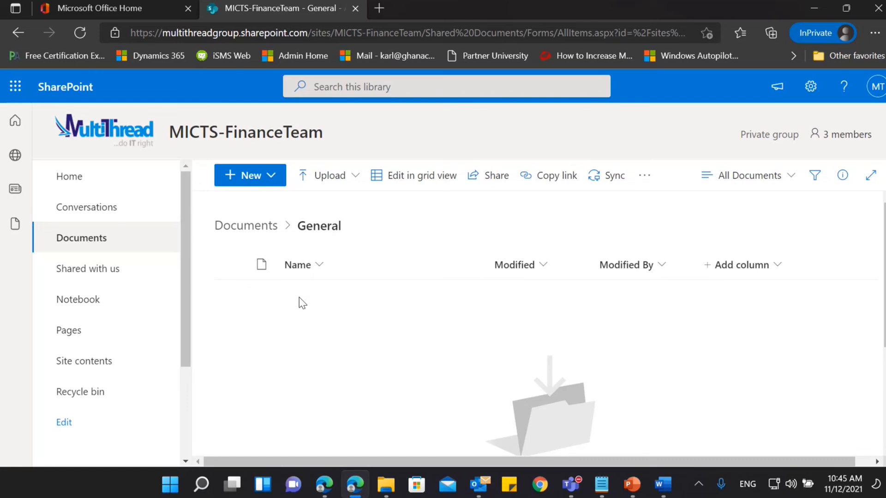
click(350, 184)
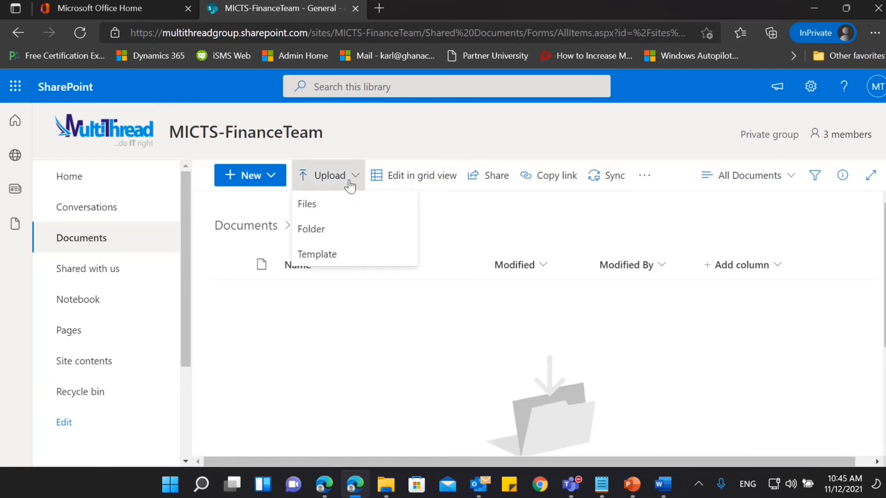
click(331, 205)
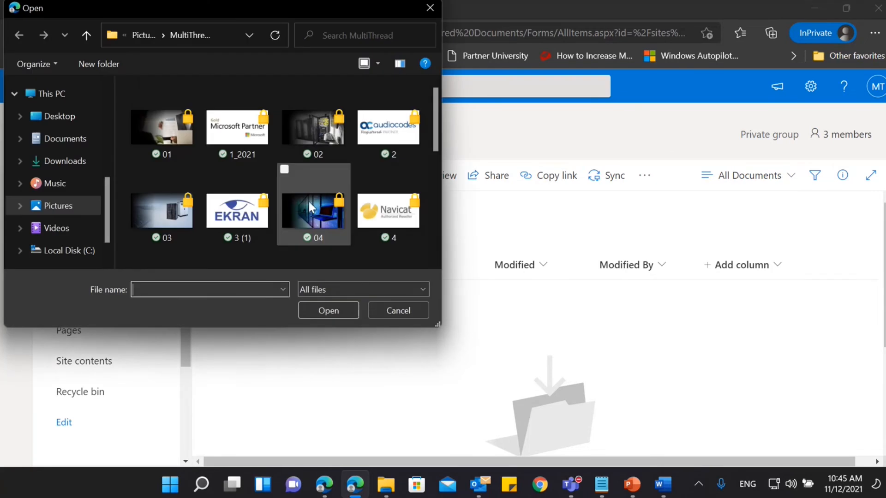
click(52, 123)
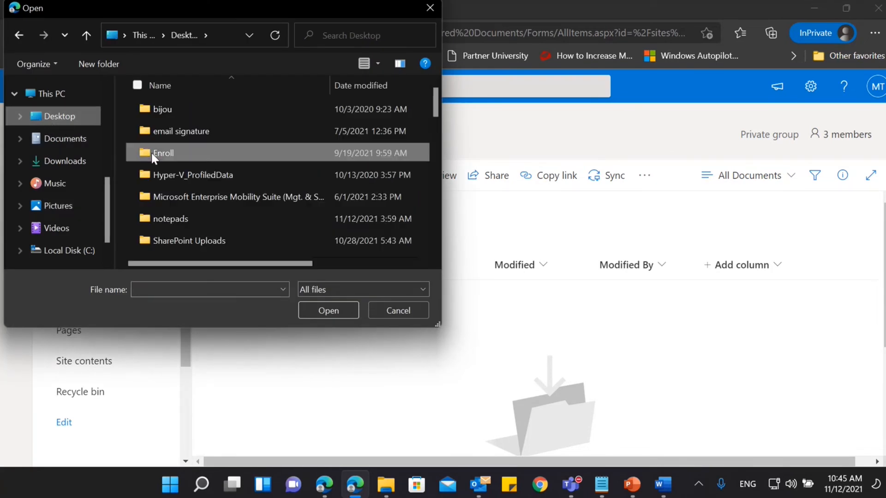
double_click(197, 241)
click(184, 174)
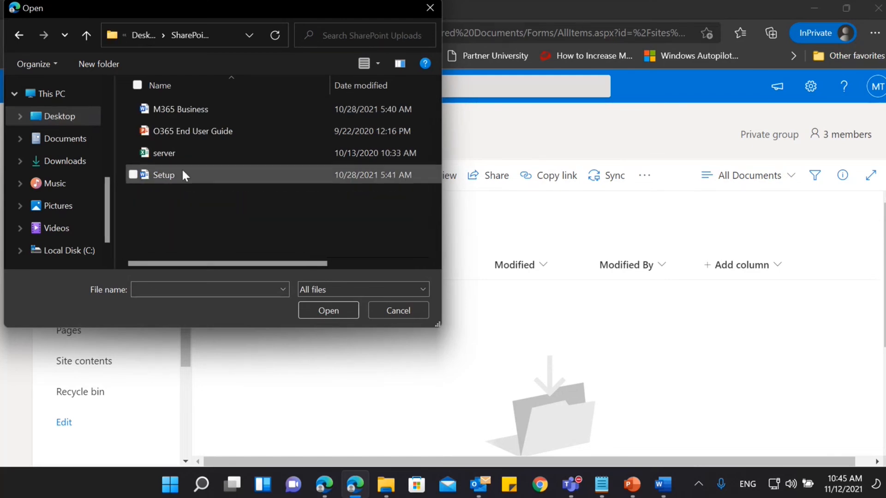
key(ctrl+a)
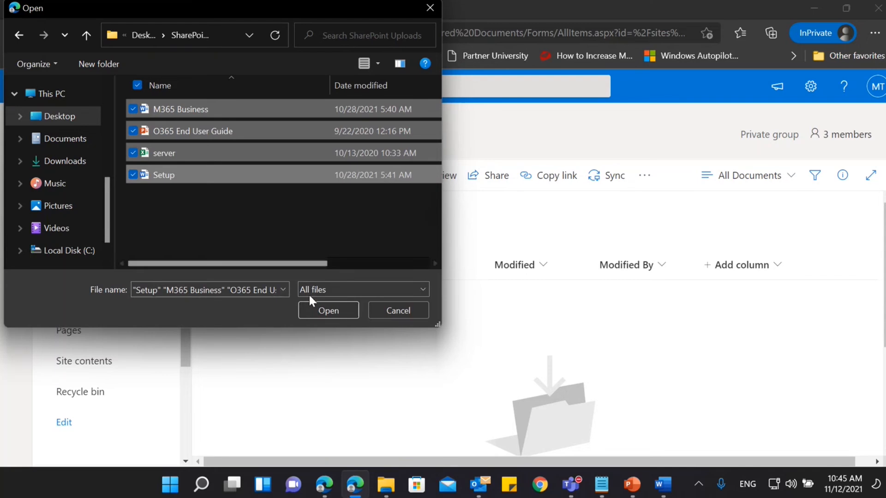
click(311, 310)
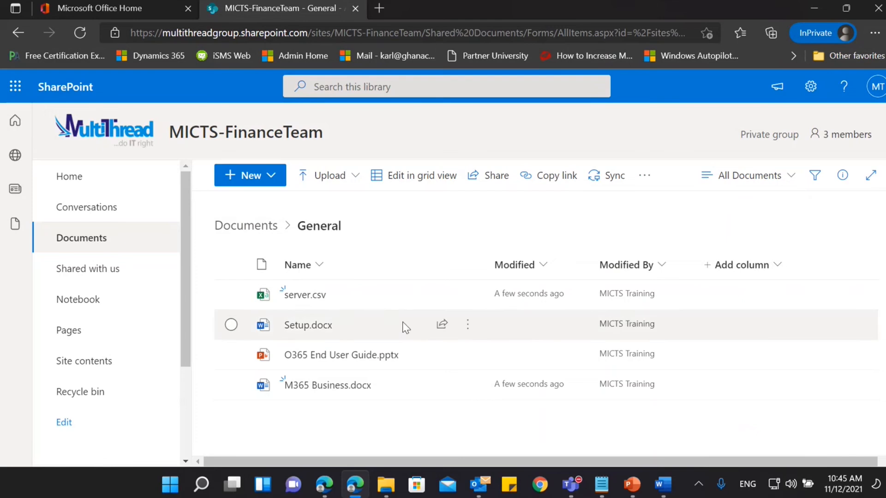
mouse_move(398, 379)
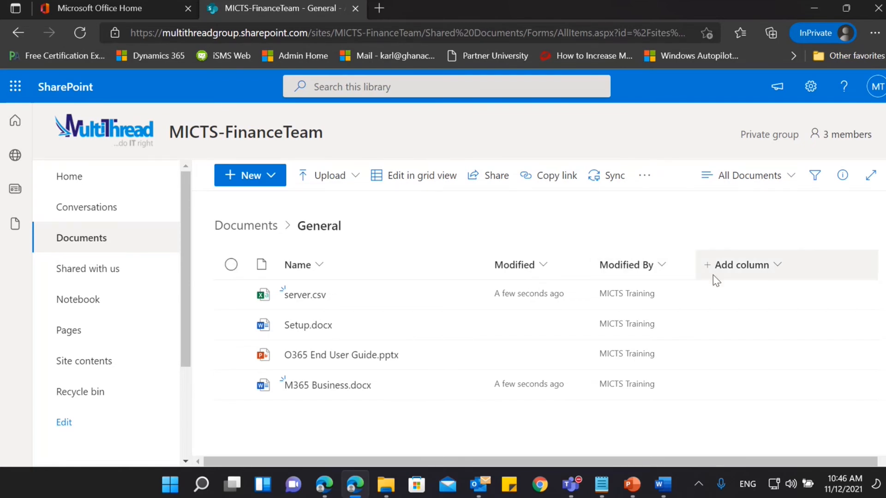
Start a new Choice column named Source in the General folder's file list.
click(768, 276)
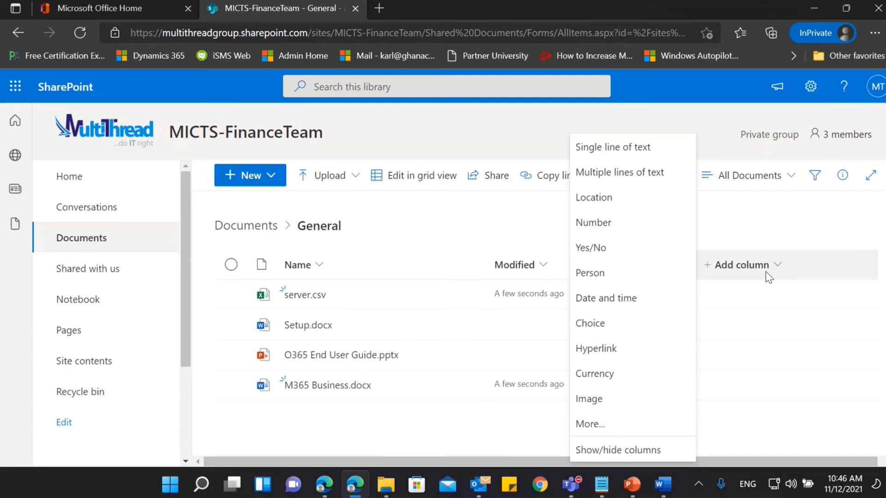
click(628, 324)
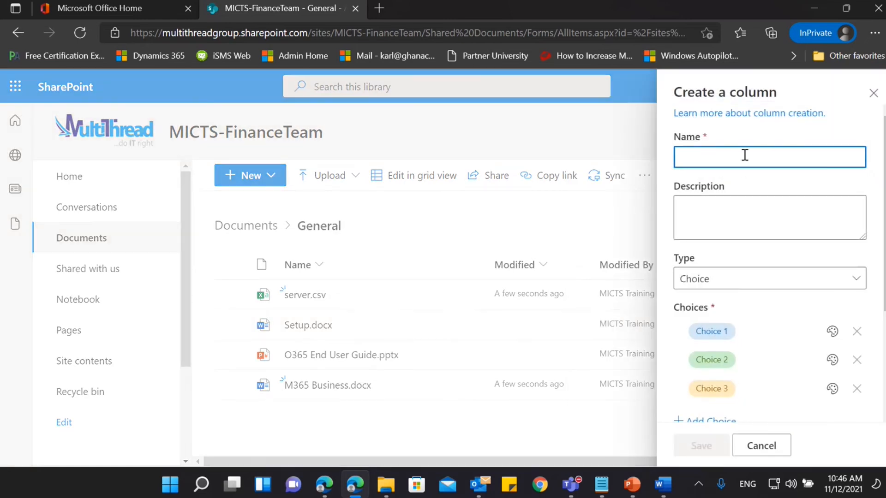
text(So)
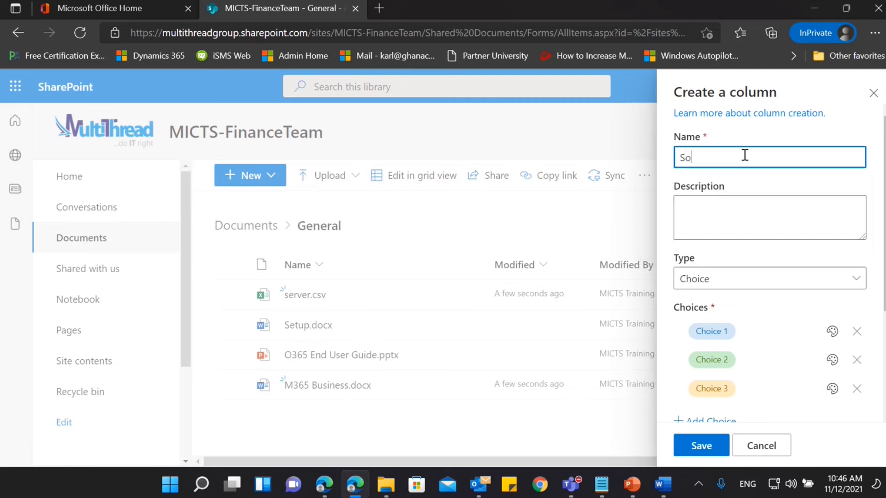
text(urce)
scroll(860, 221, down, 2)
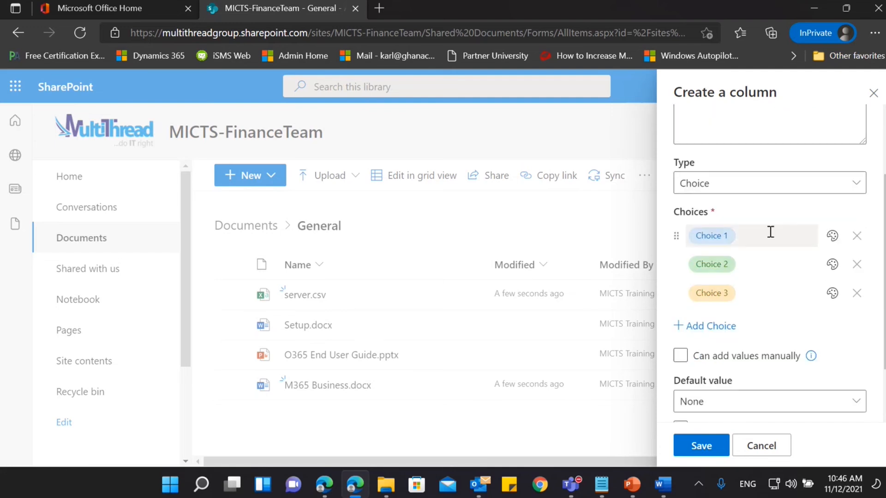
Rename the Source column's first two choices as Invoice and Purchase Order.
click(722, 237)
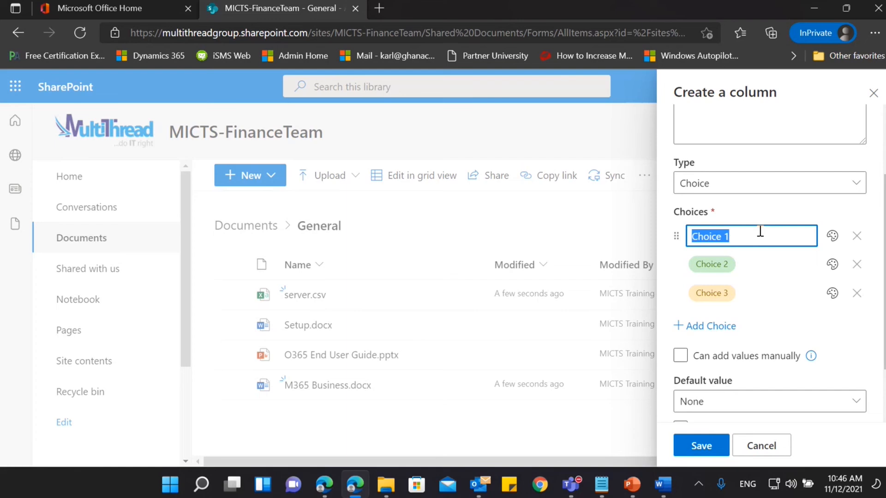
text(Invoice)
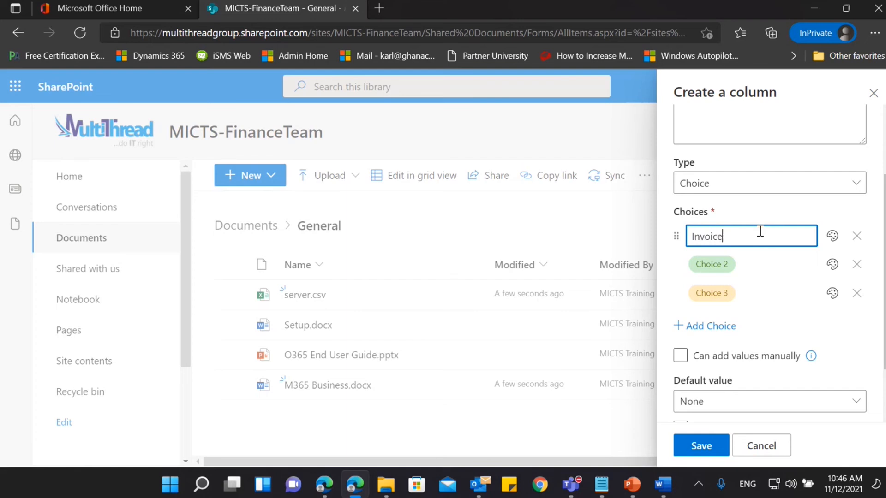
click(776, 257)
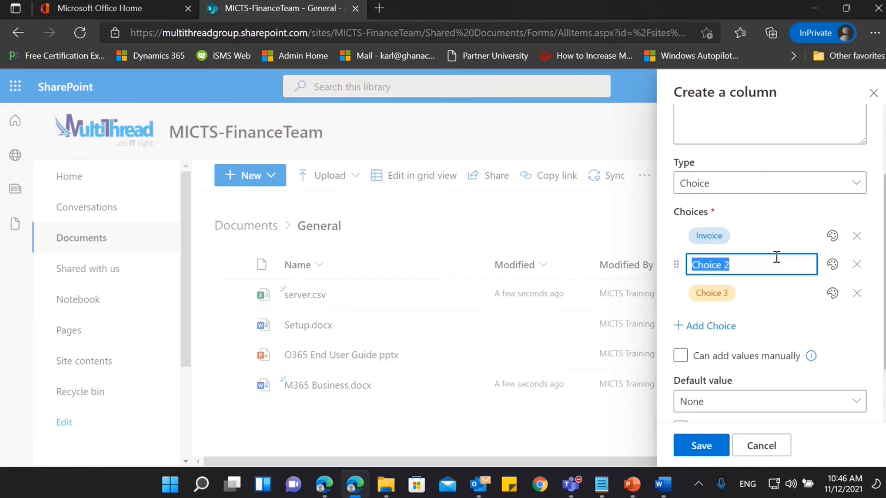
text(Purchase Order)
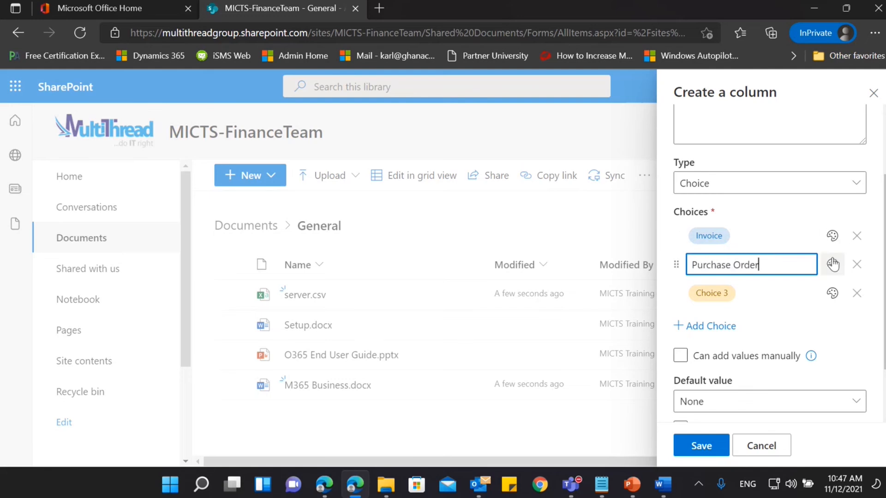
key(Return)
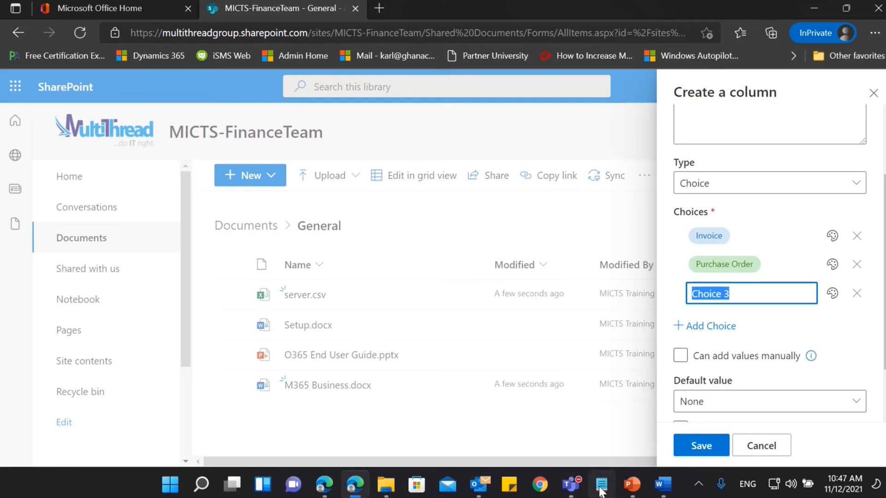
Copy the text "Goods received note" from the news post file in Notepad and minimize Notepad.
click(601, 486)
scroll(626, 273, down, 6)
scroll(632, 263, up, 2)
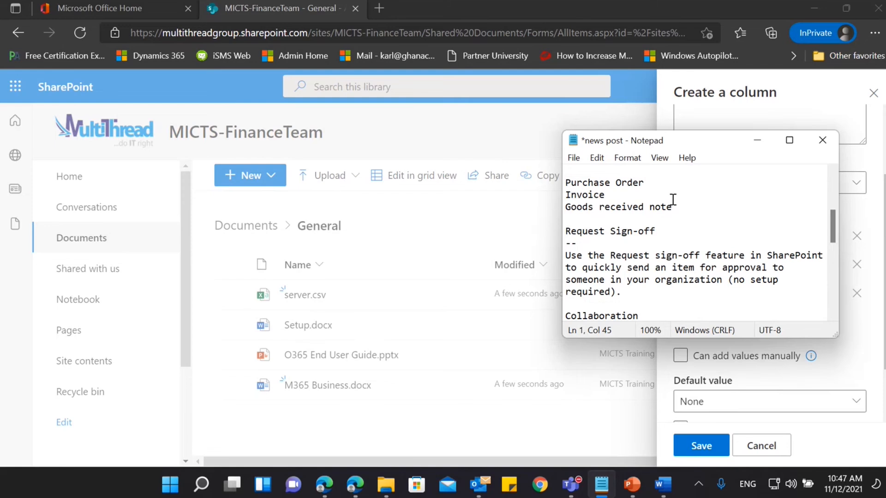
drag(683, 207, 604, 199)
key(ctrl+c)
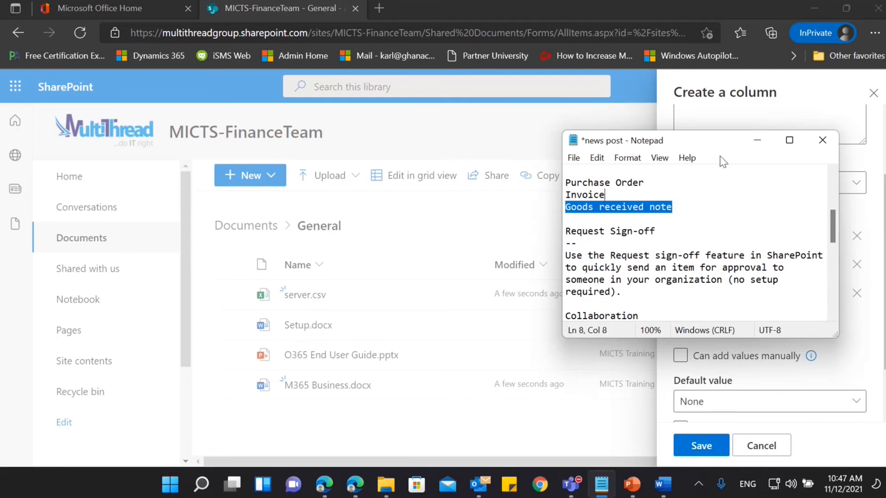
click(758, 140)
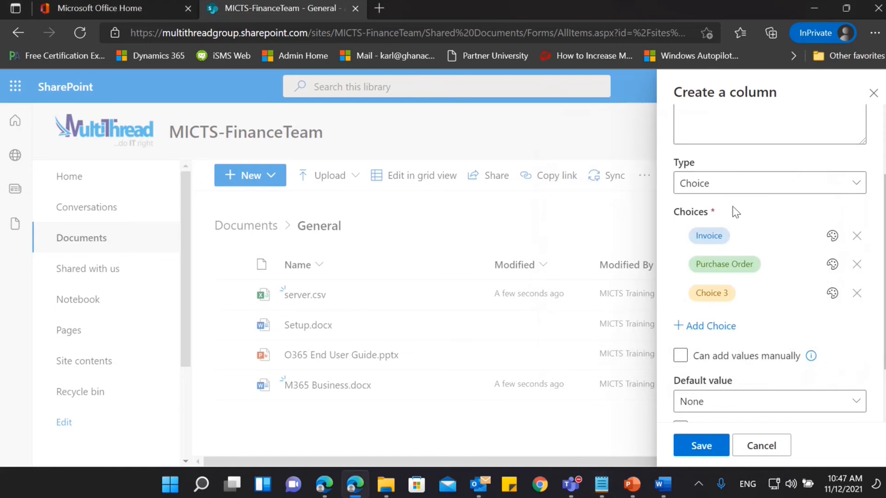
Replace Choice 3 with the copied text "Goods received note" and save the Source column.
click(728, 294)
click(728, 294)
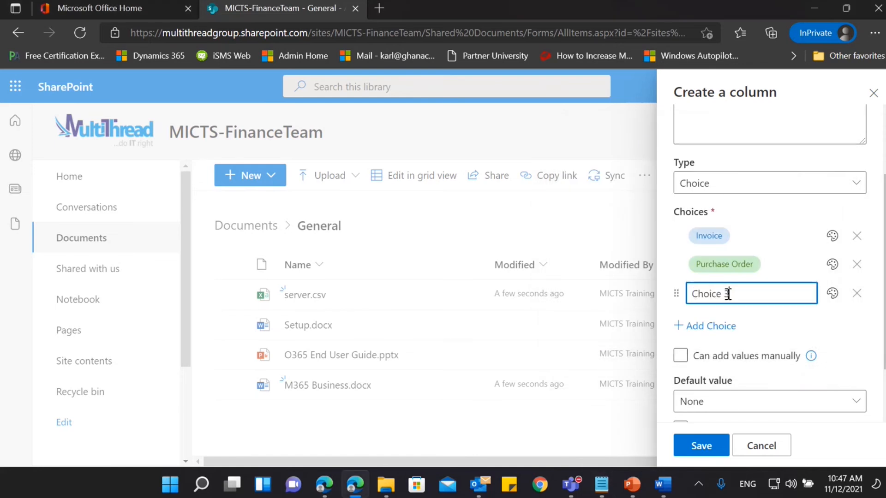
key(ctrl+a)
key(ctrl+v)
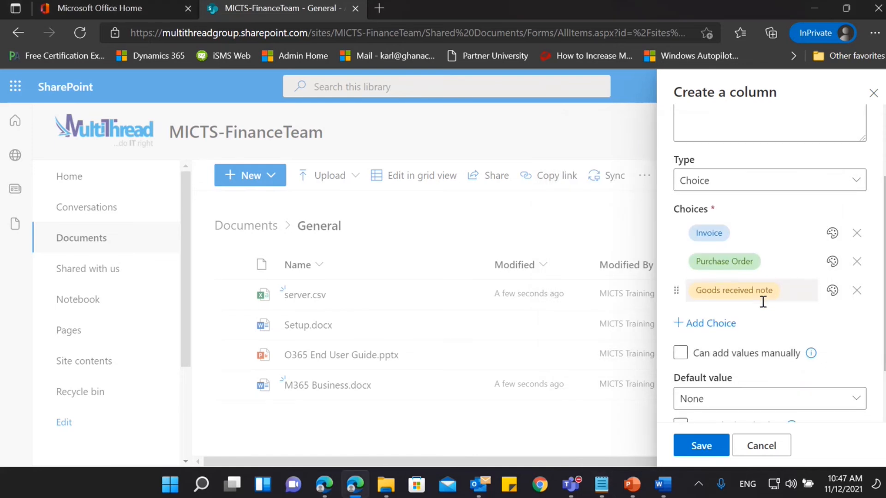
scroll(761, 307, down, 1)
scroll(759, 304, down, 1)
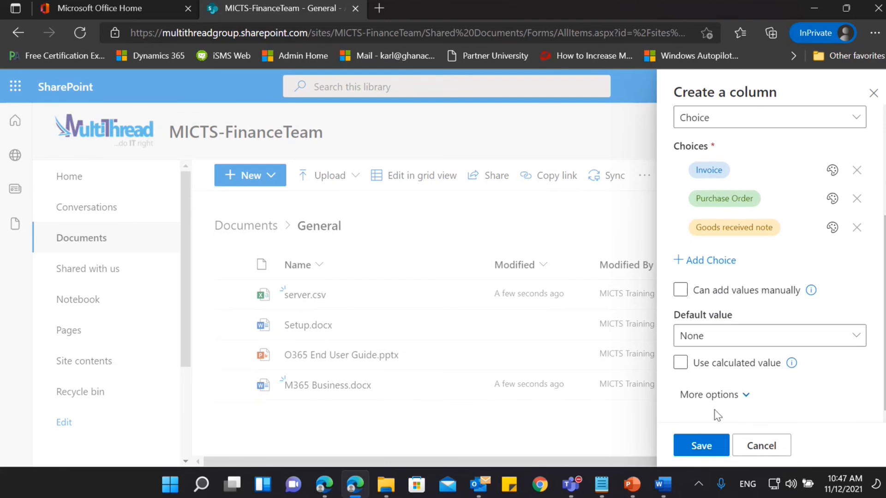
click(701, 443)
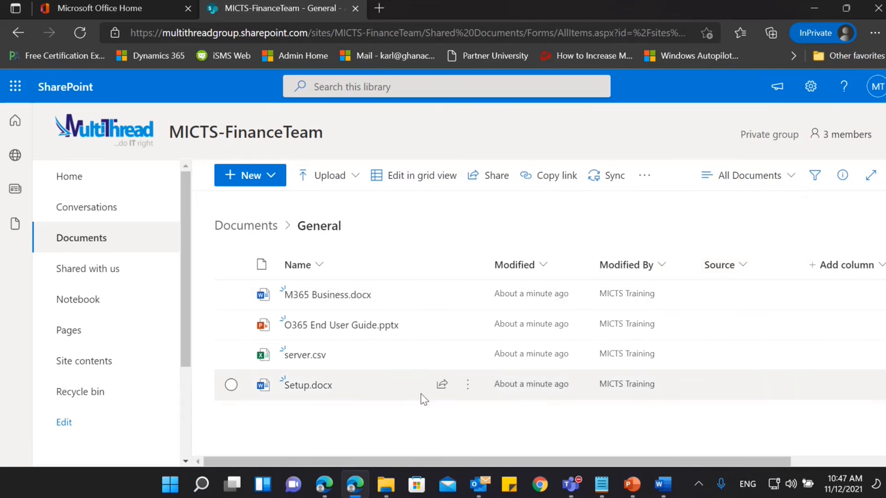
mouse_move(422, 394)
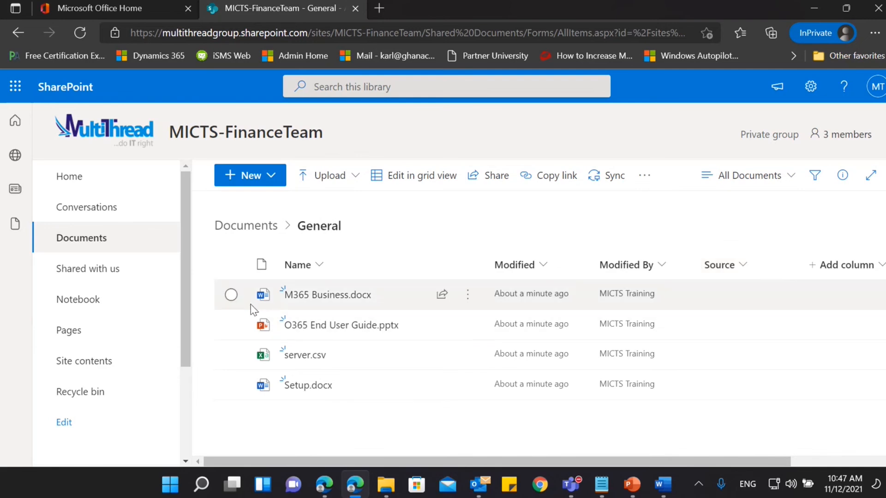
click(227, 298)
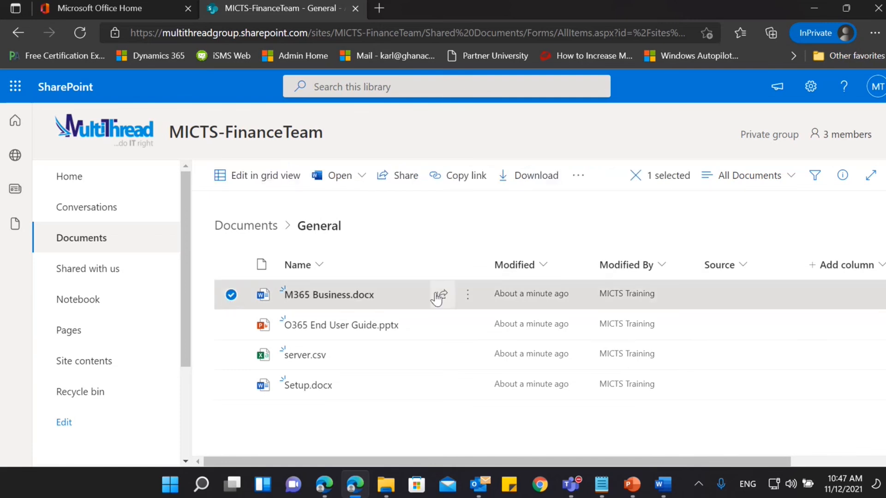
click(464, 296)
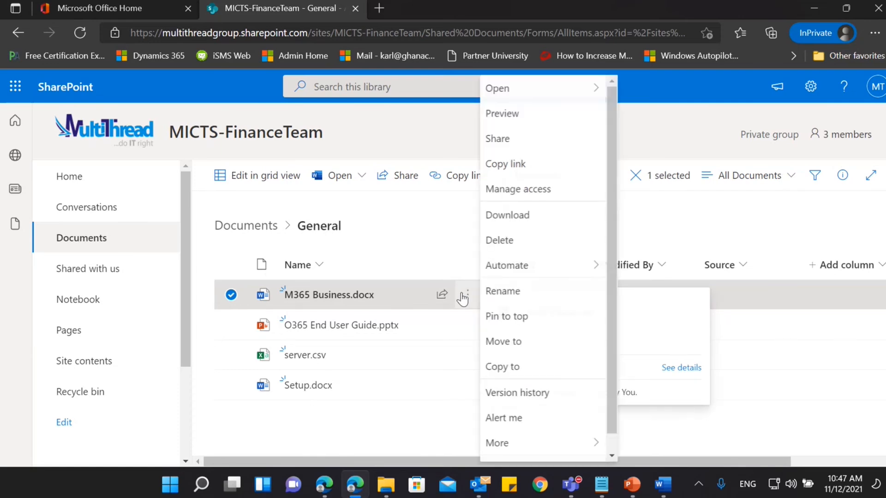
scroll(488, 297, down, 1)
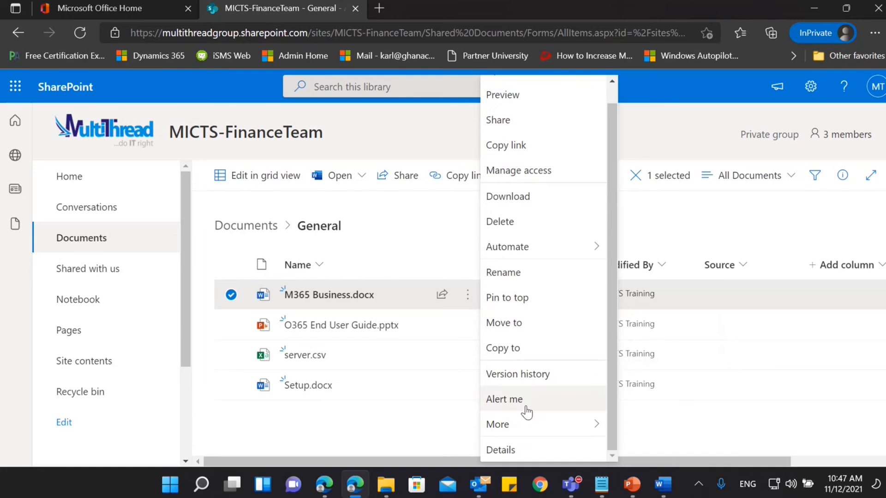
click(364, 445)
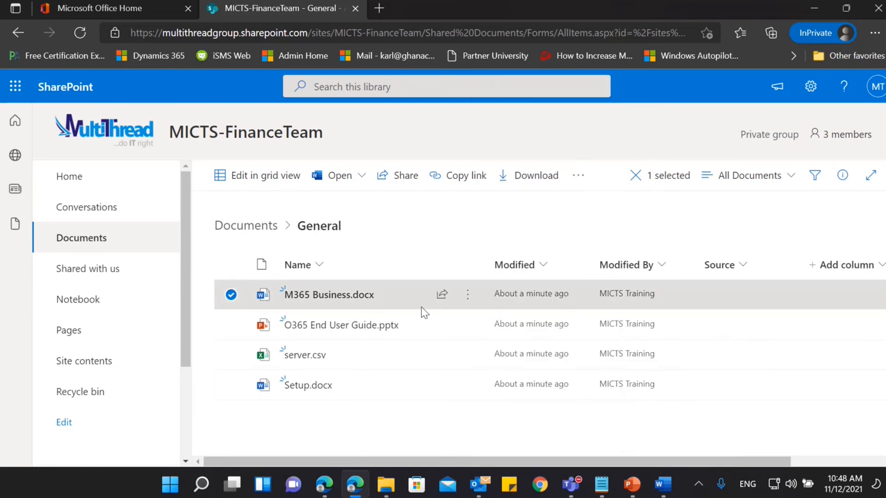
click(469, 298)
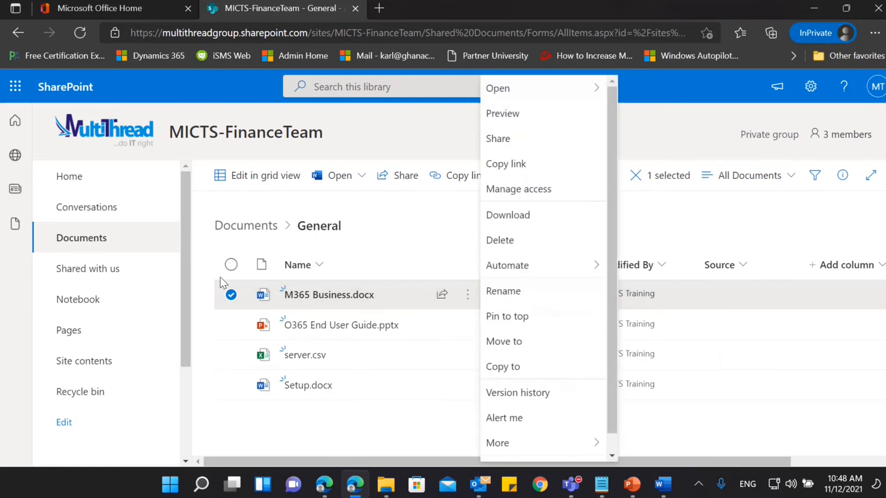
click(226, 300)
click(723, 275)
click(676, 300)
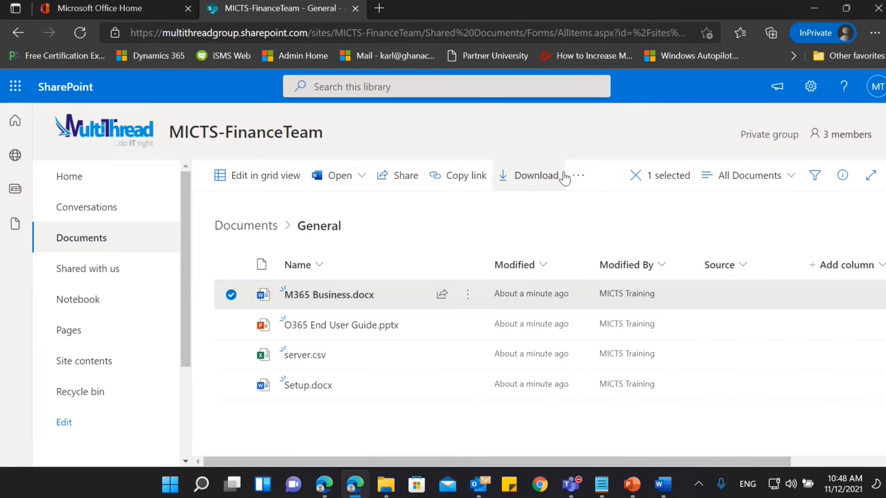
In grid view, set the Source of M365 Business.docx to Invoice and of O365 End User Guide.pptx to Purchase Order.
click(221, 181)
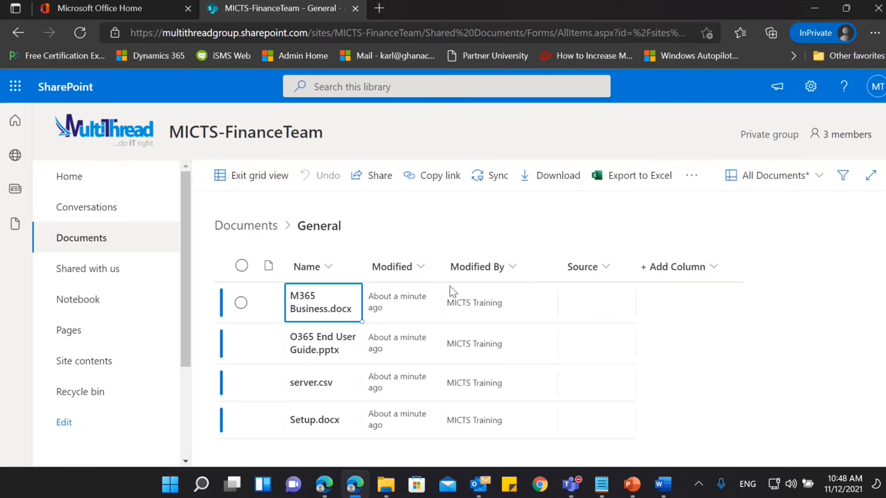
click(591, 297)
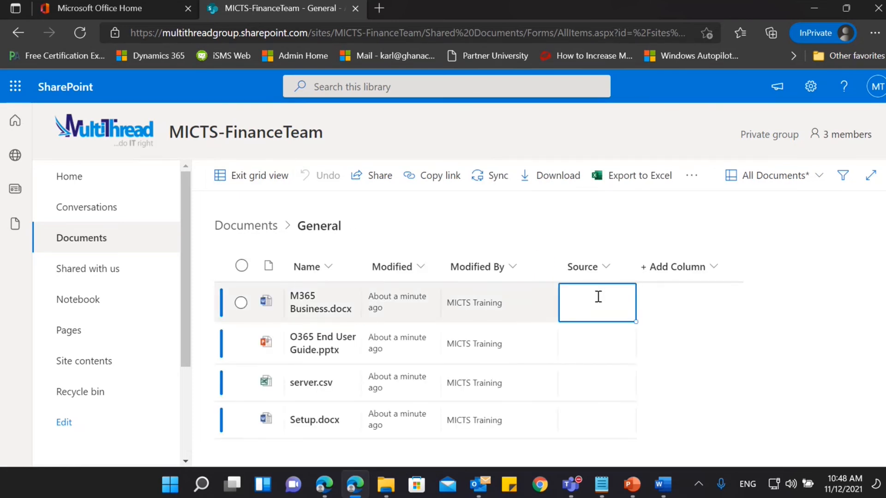
click(599, 264)
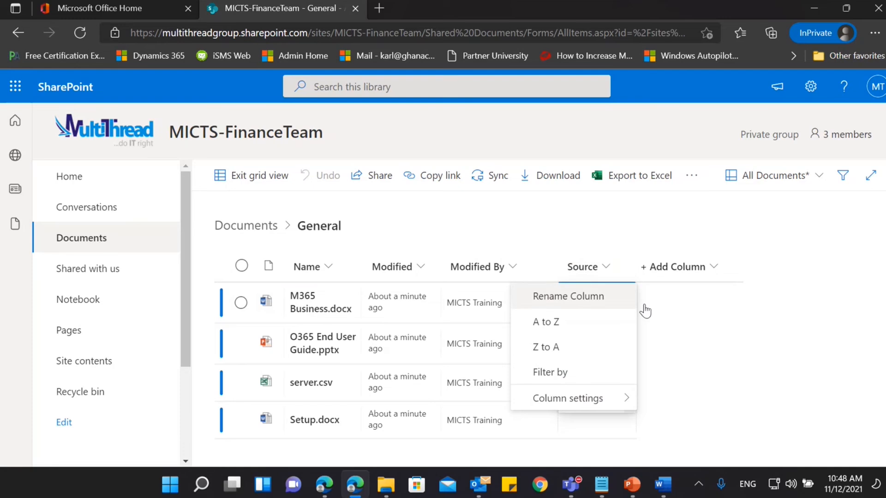
click(700, 340)
click(579, 314)
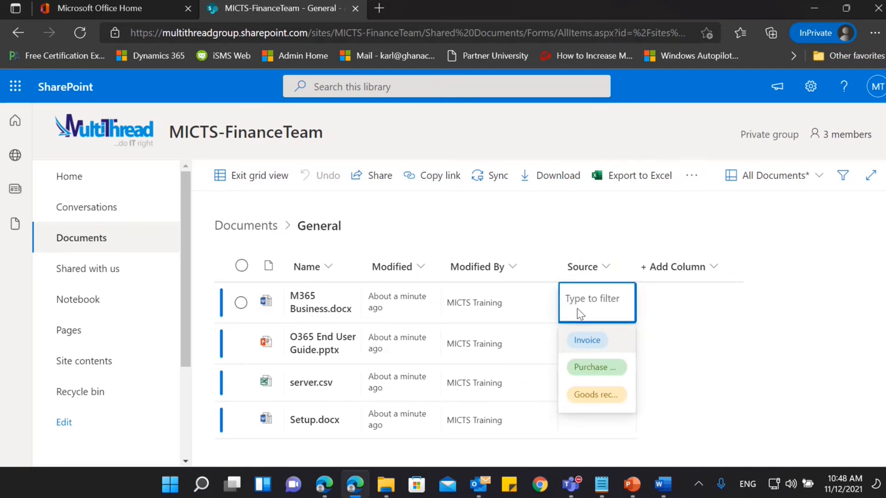
click(592, 342)
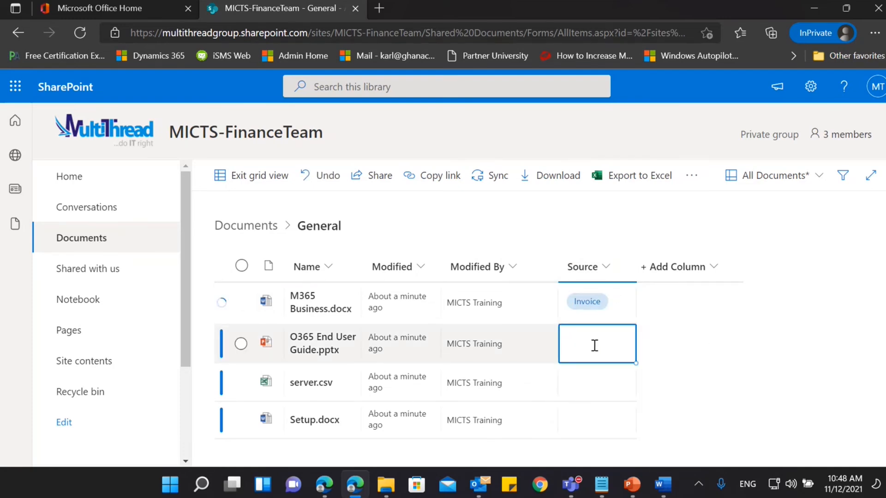
click(568, 346)
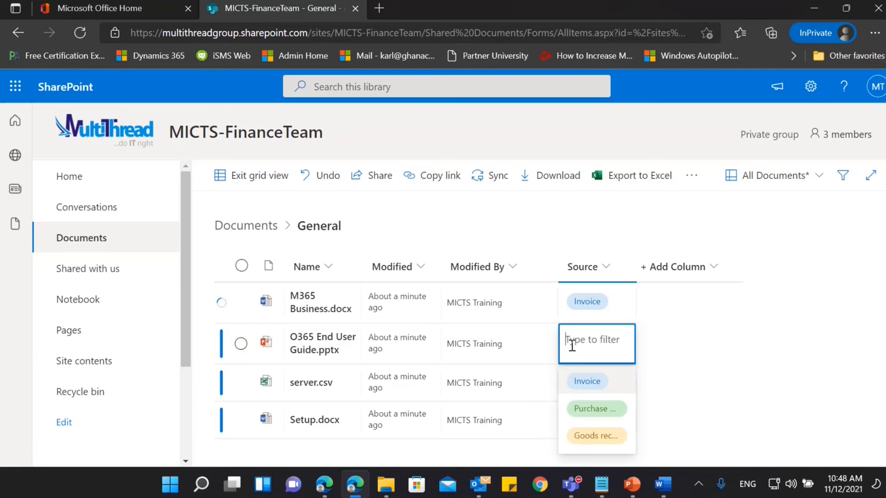
click(601, 413)
Set the Source of server.csv to Goods received note and of Setup.docx to Invoice, and exit grid view.
click(597, 383)
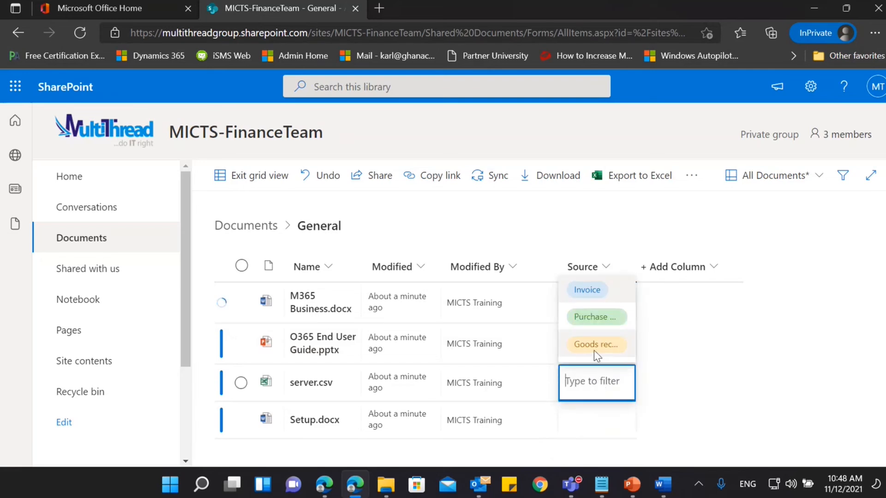
click(593, 350)
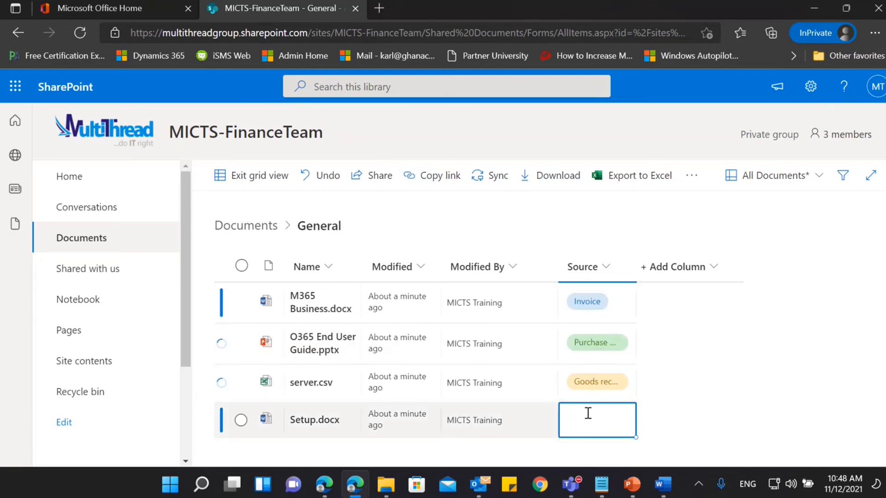
click(589, 418)
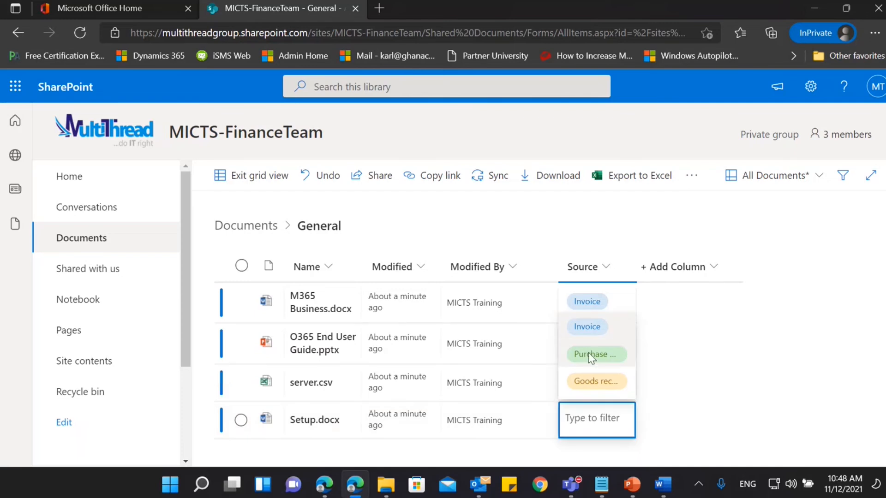
click(582, 326)
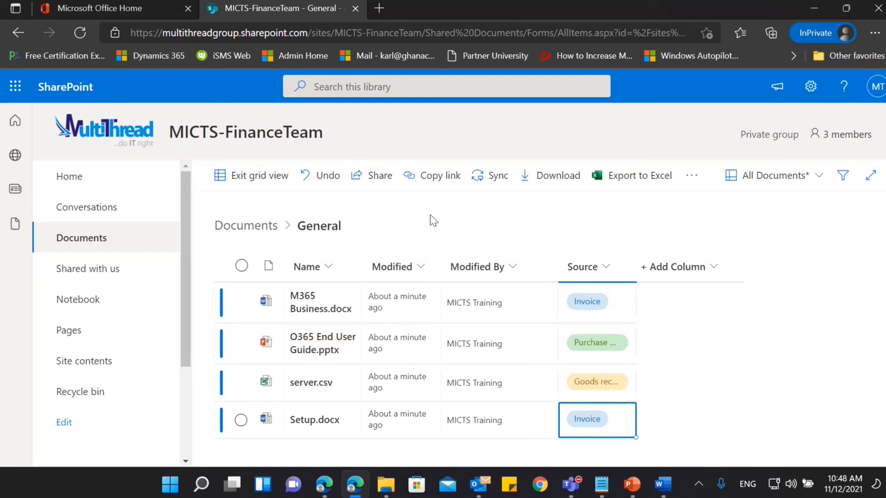
click(251, 184)
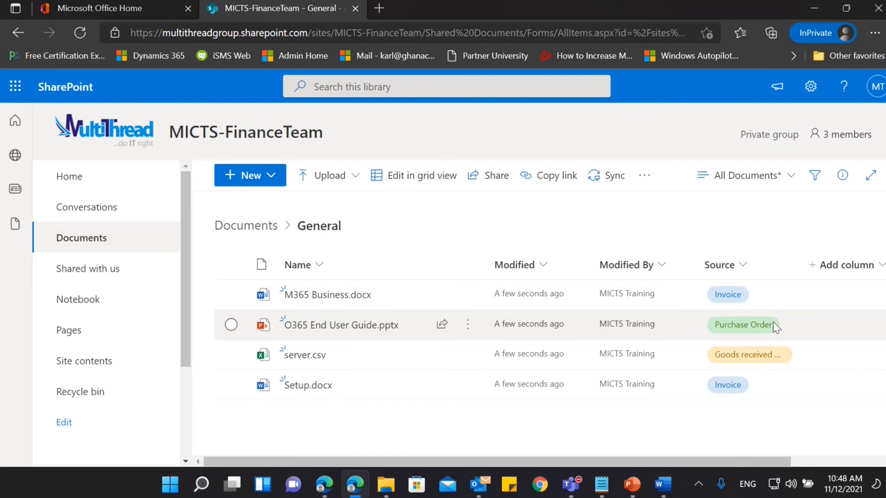
mouse_move(302, 362)
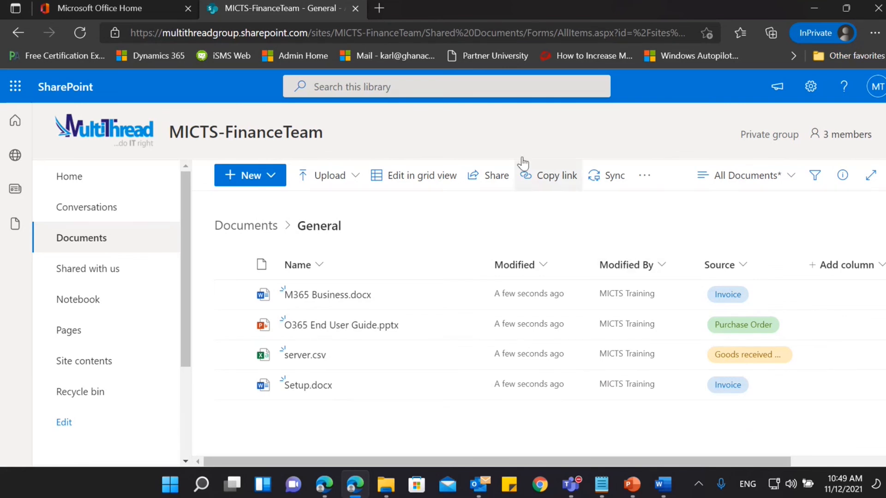
Reopen the General folder, examine the additional column types offered on the Create Column page, and return to the General folder without creating a column.
click(241, 225)
click(310, 293)
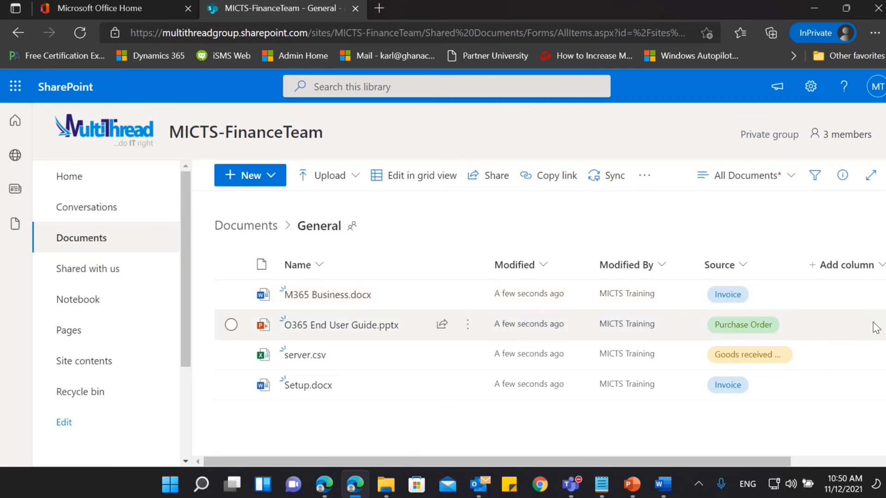
click(835, 279)
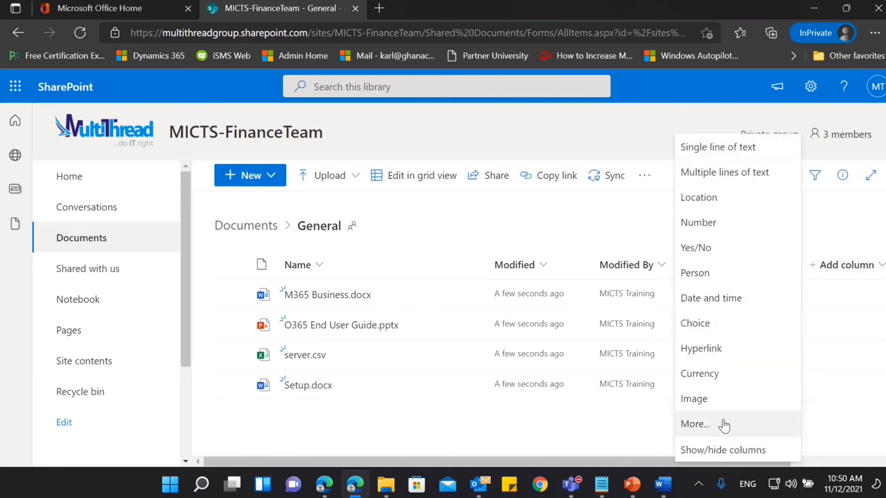
click(704, 425)
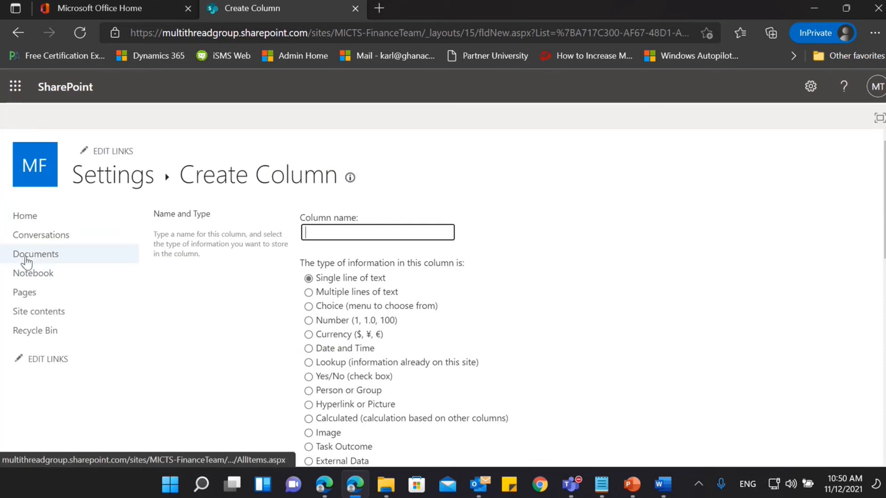
click(25, 255)
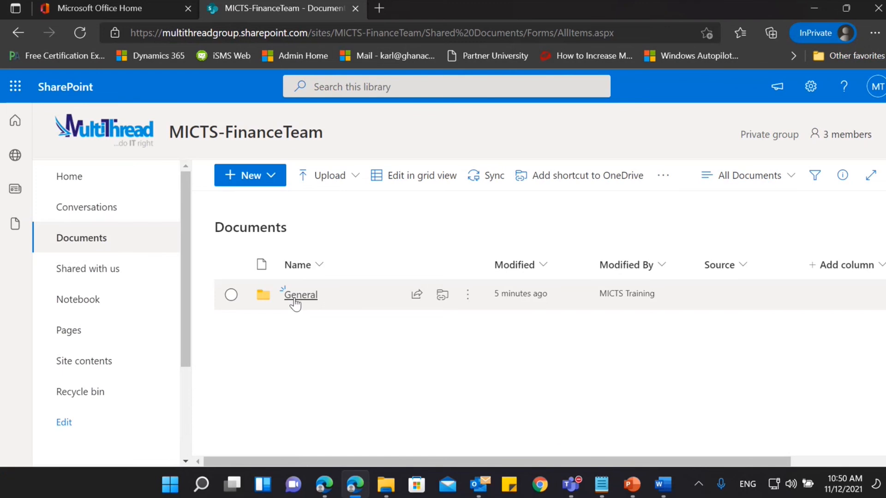
click(294, 300)
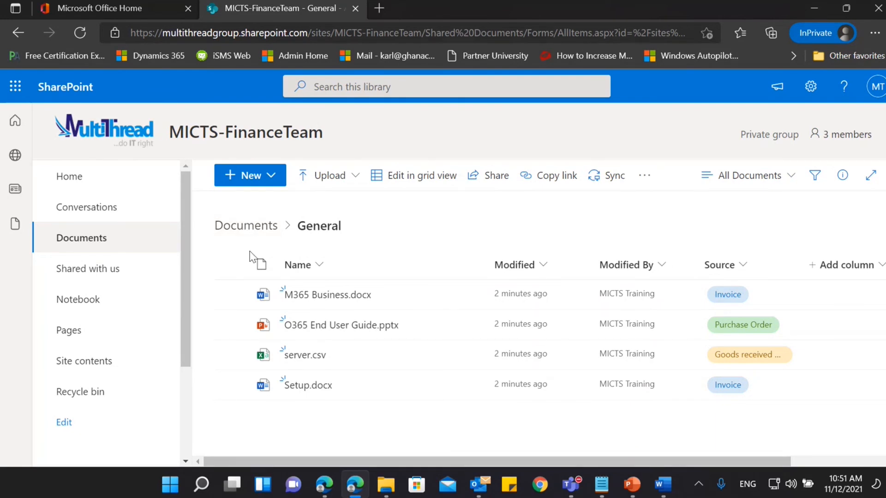
Set up a Request sign-off flow for Setup.docx and choose the technical lead as approver.
mouse_move(300, 392)
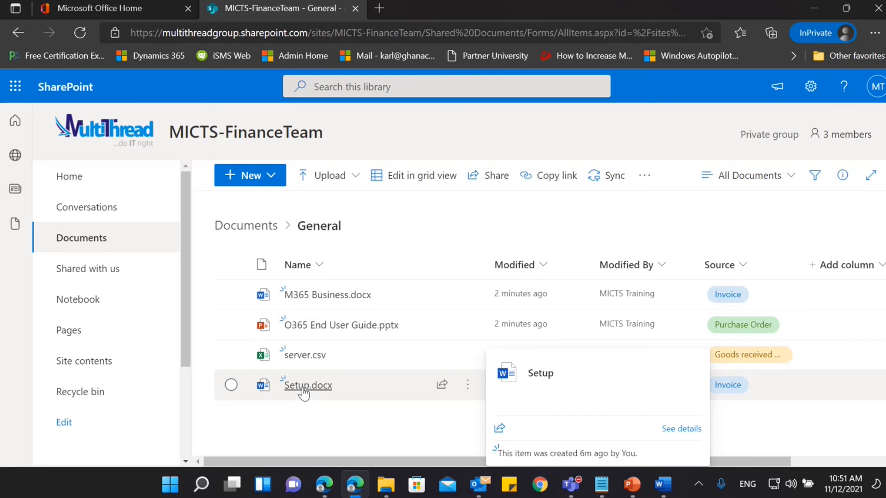
click(230, 385)
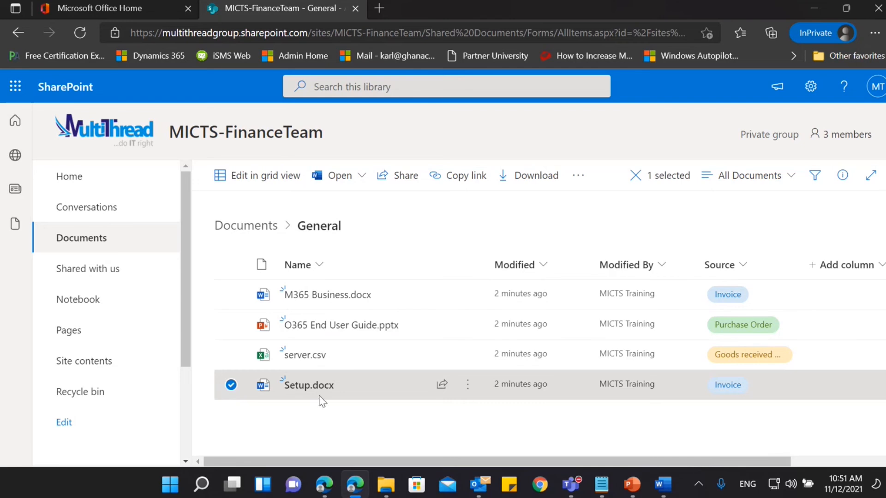
click(587, 183)
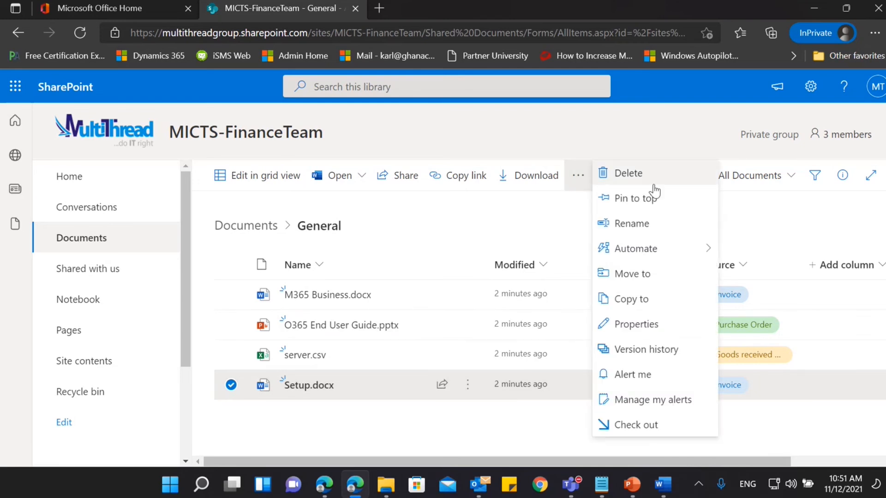
mouse_move(667, 254)
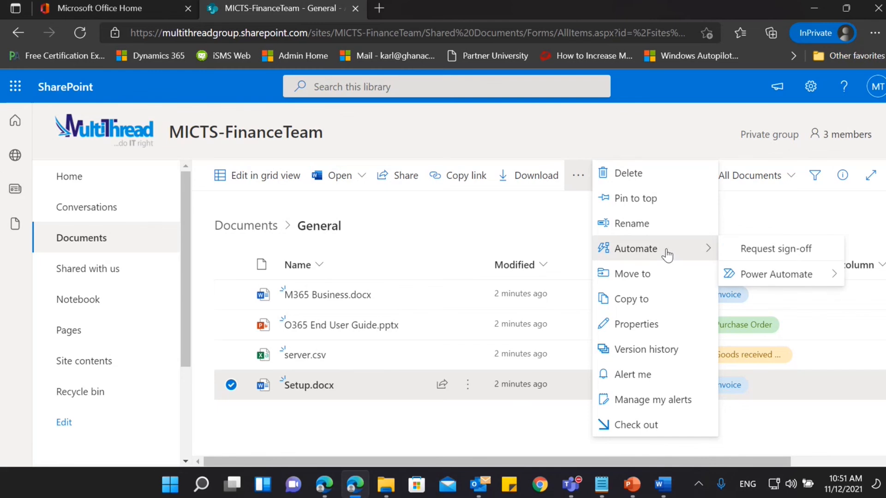
click(776, 252)
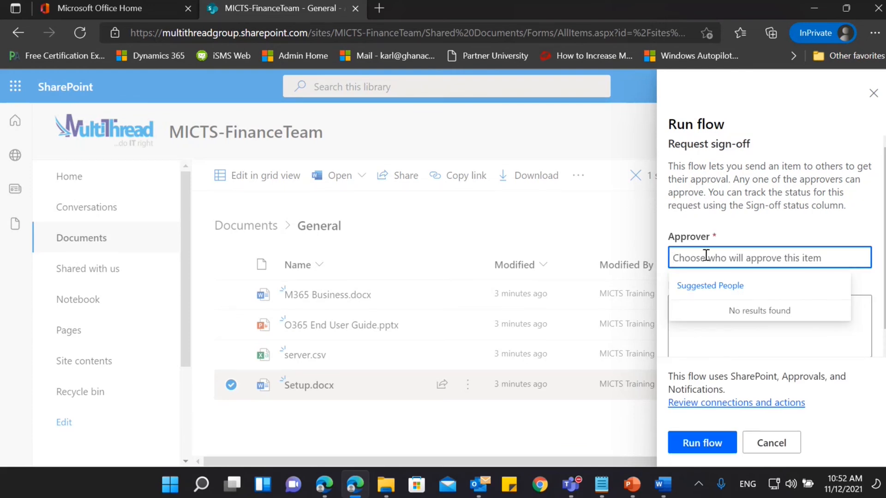
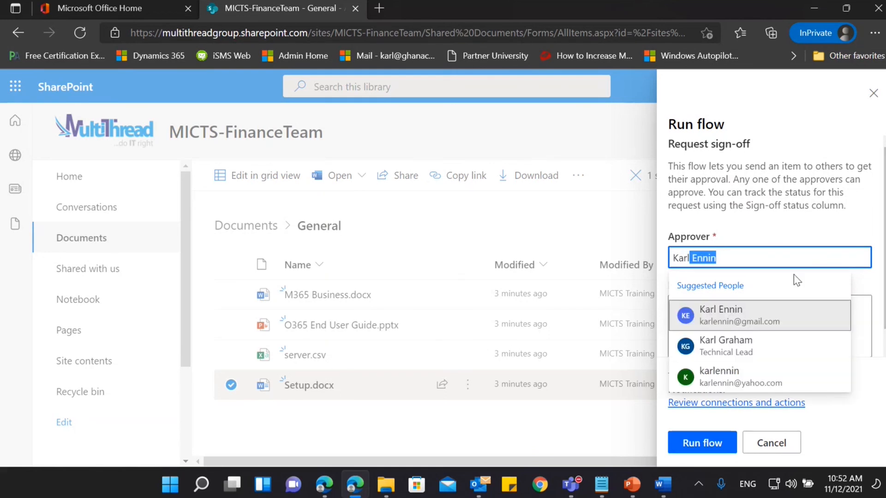
click(756, 348)
Enter the sign-off message "Please can check if this document can be sent out." and run the flow.
click(757, 347)
text(Ple)
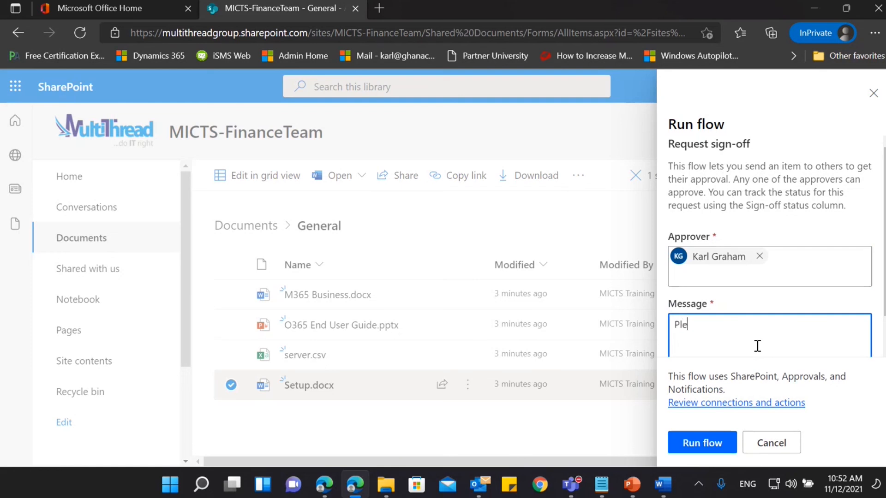
text(ase can check if )
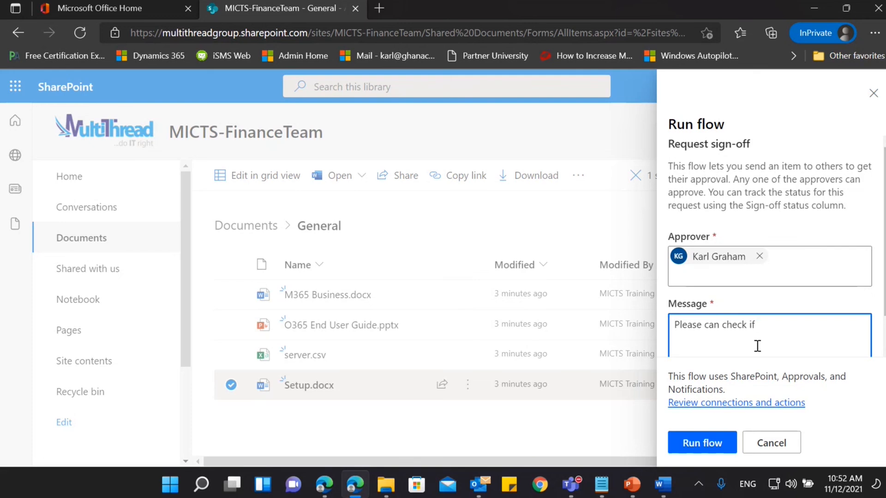
text(this document can be sent)
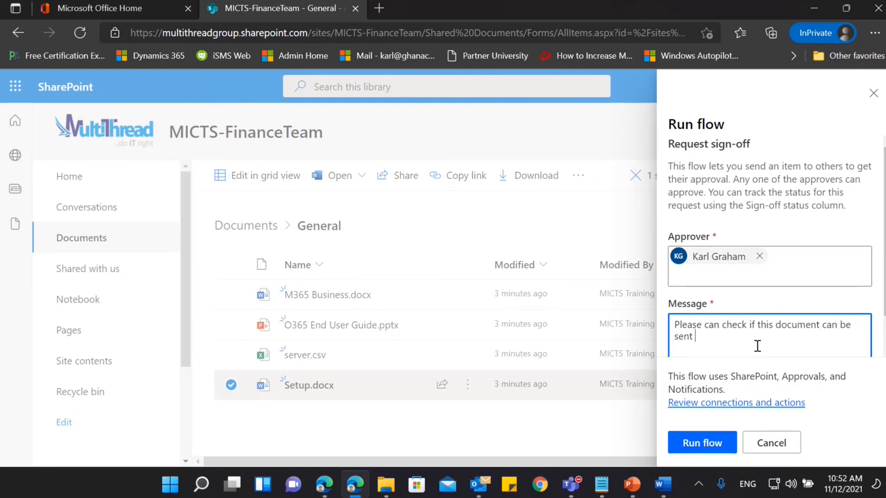
text( out.)
scroll(848, 307, down, 1)
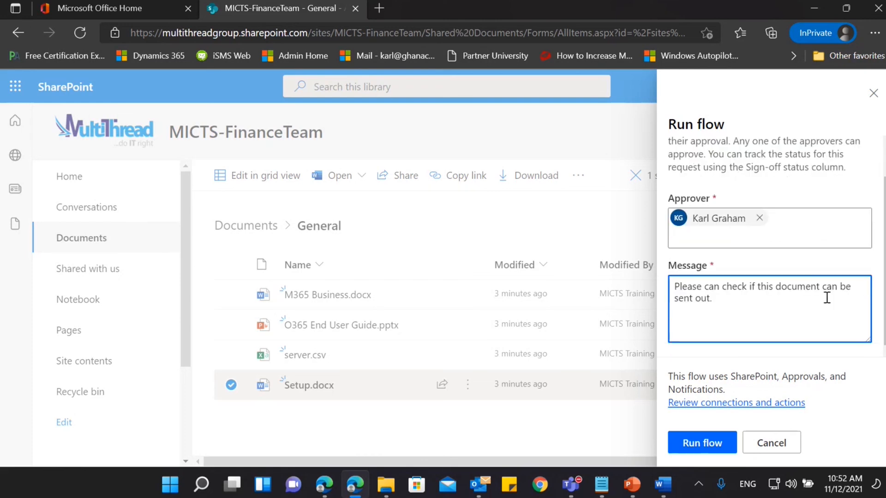
click(706, 452)
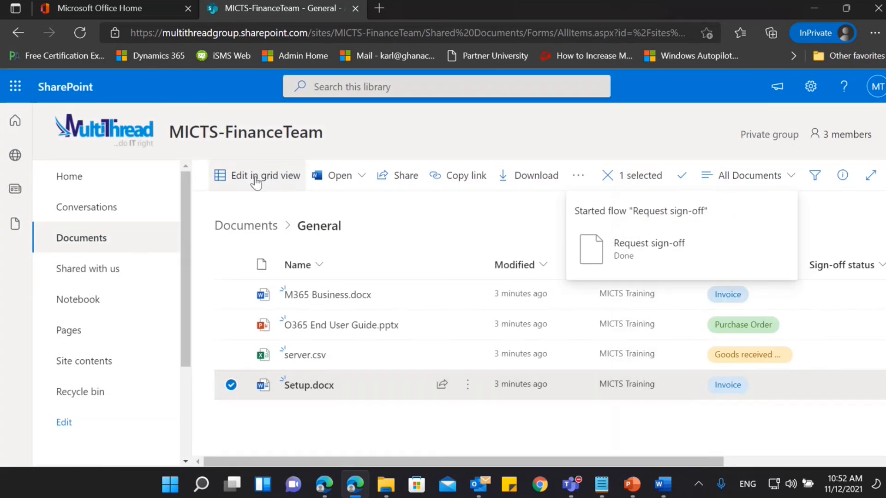
Refresh the General folder and check the Sign-off status of Setup.docx.
click(78, 33)
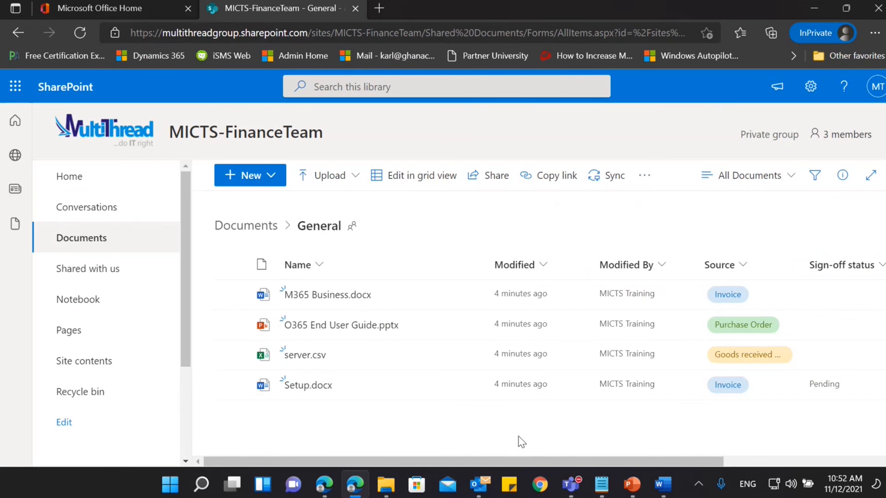
drag(571, 463, 760, 461)
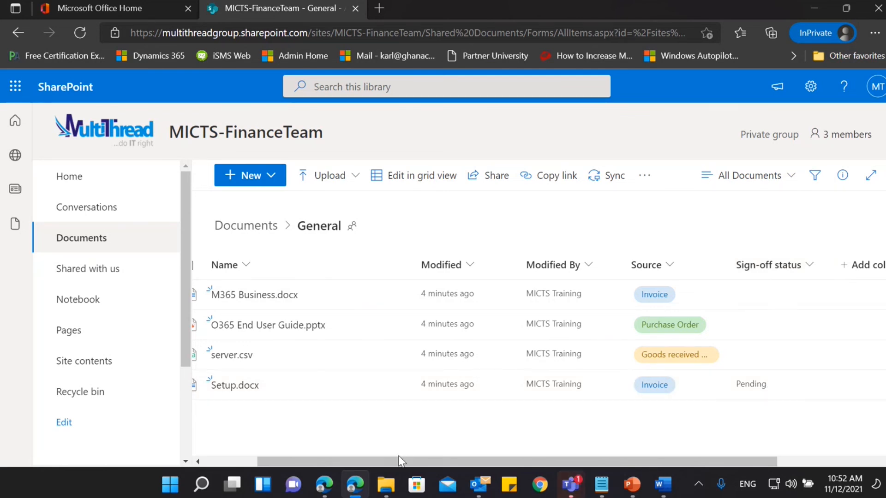
drag(395, 459, 314, 445)
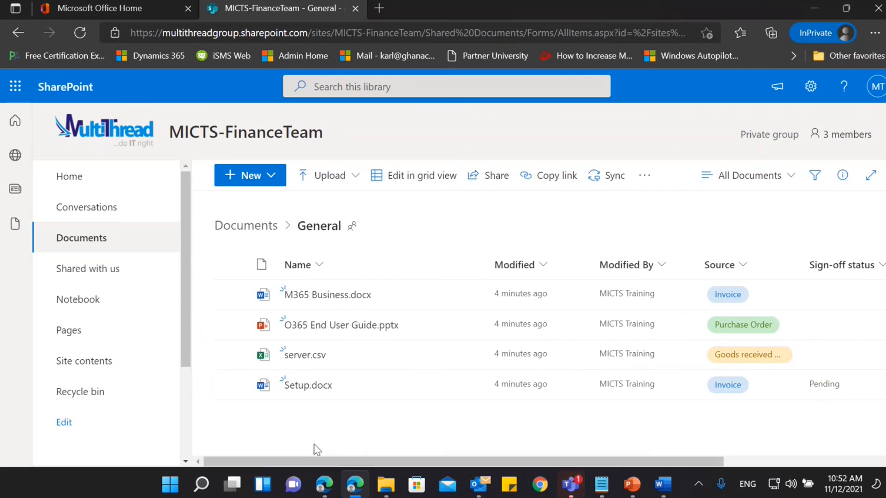
Switch to the approver's browser window, open Outlook in a new tab, and close the meeting reminder.
click(322, 484)
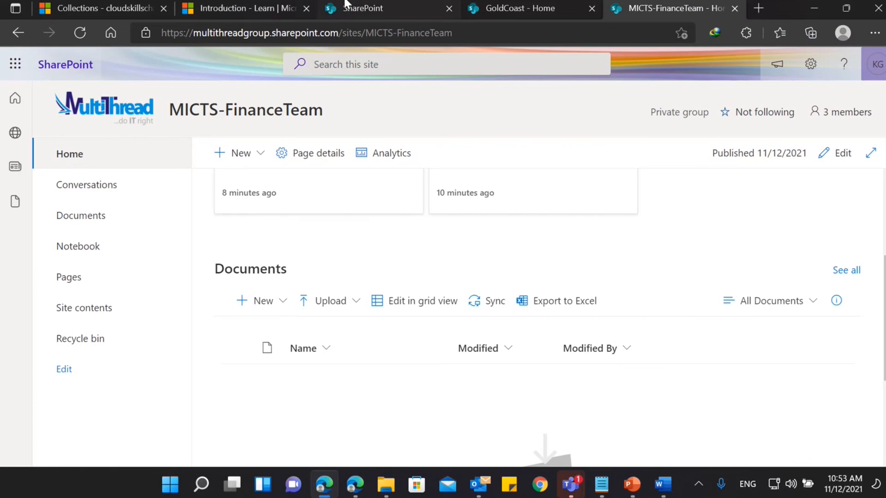
click(5, 63)
right_click(30, 155)
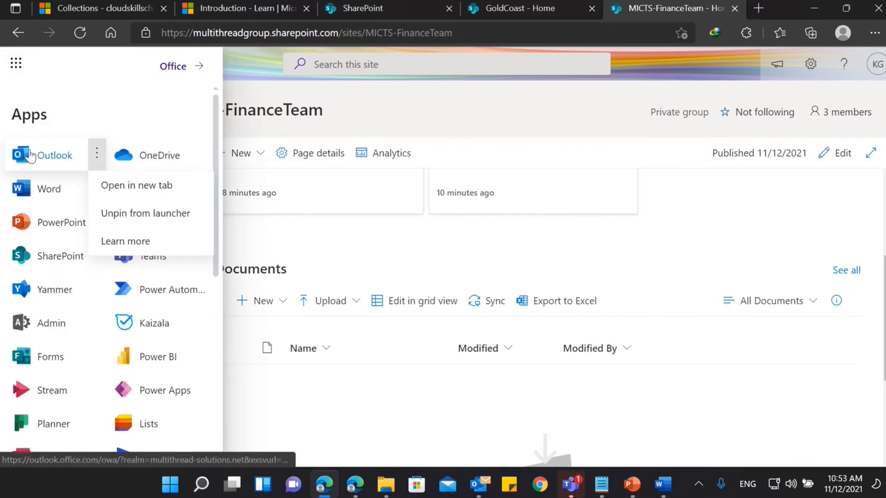
click(121, 186)
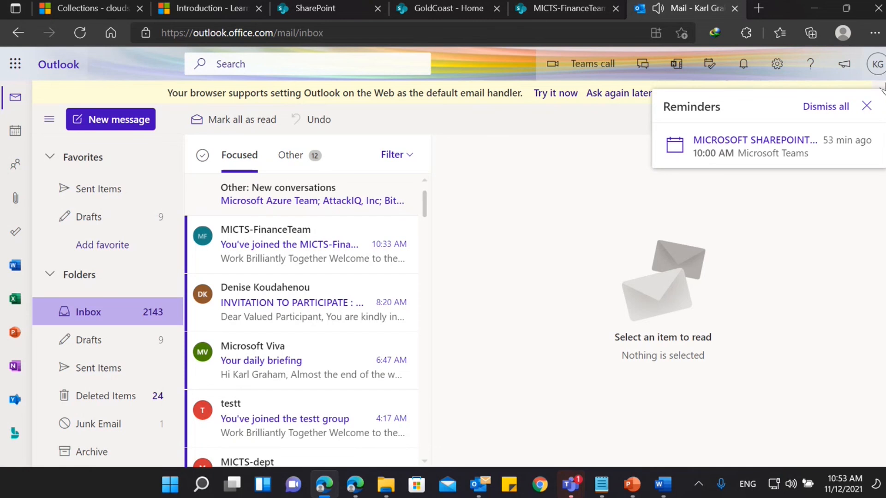
click(866, 106)
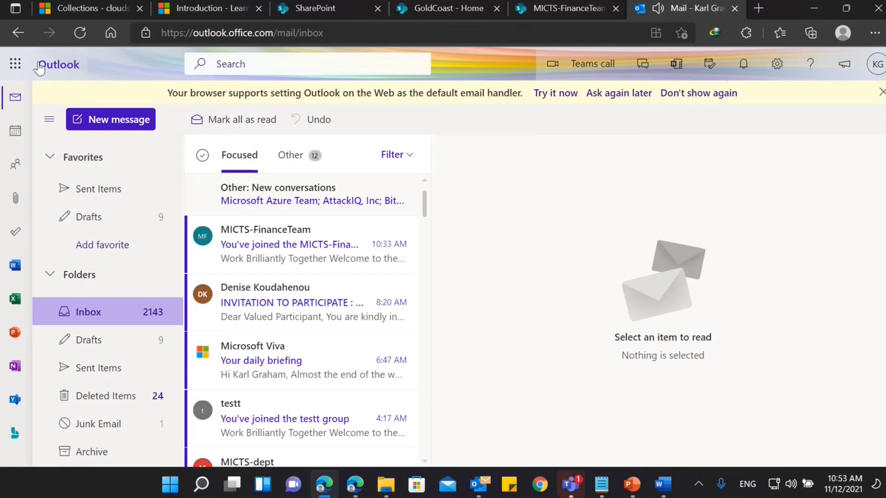
Reload the mailbox and look for the sign-off request in the Focused inbox, viewing the MICTS-FinanceTeam welcome message.
click(82, 32)
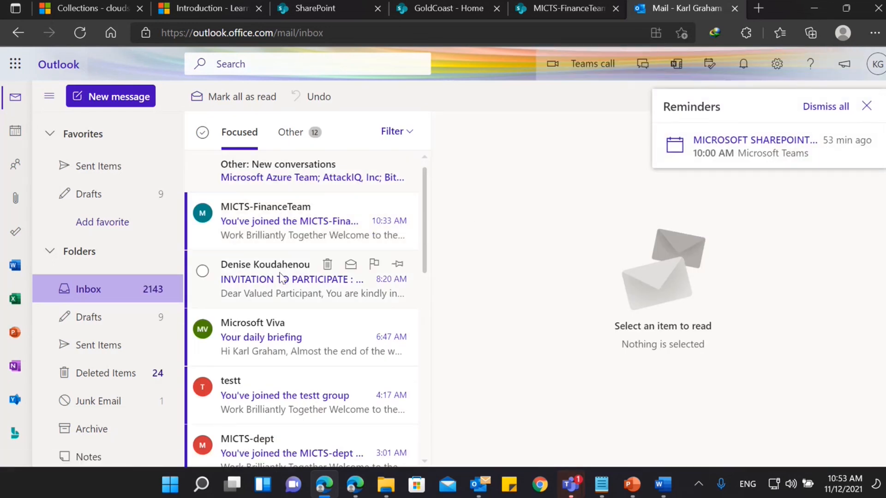
click(867, 107)
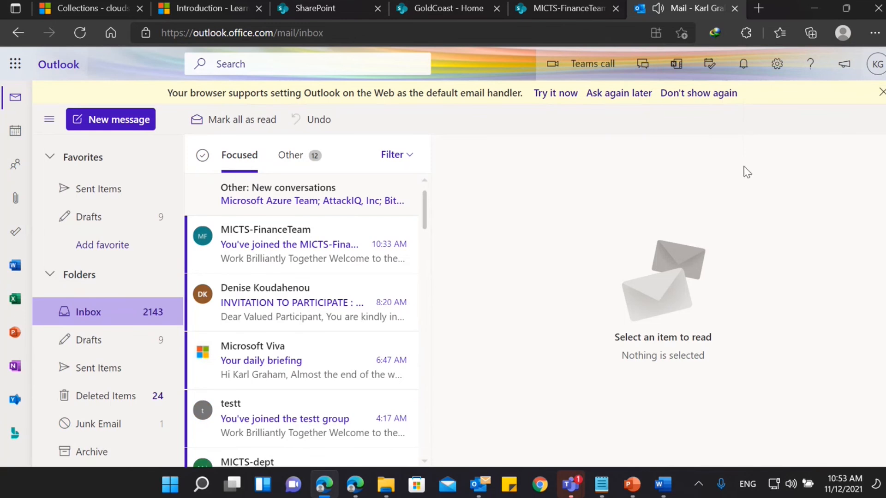
click(320, 251)
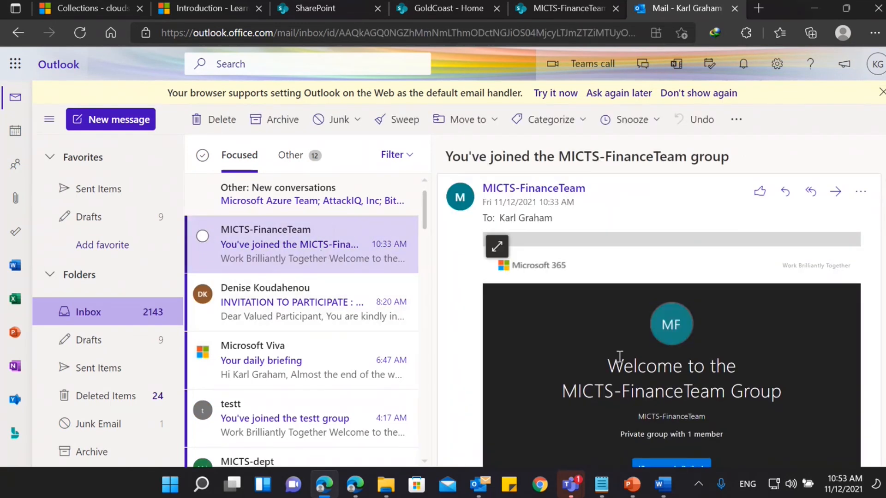
scroll(620, 356, down, 2)
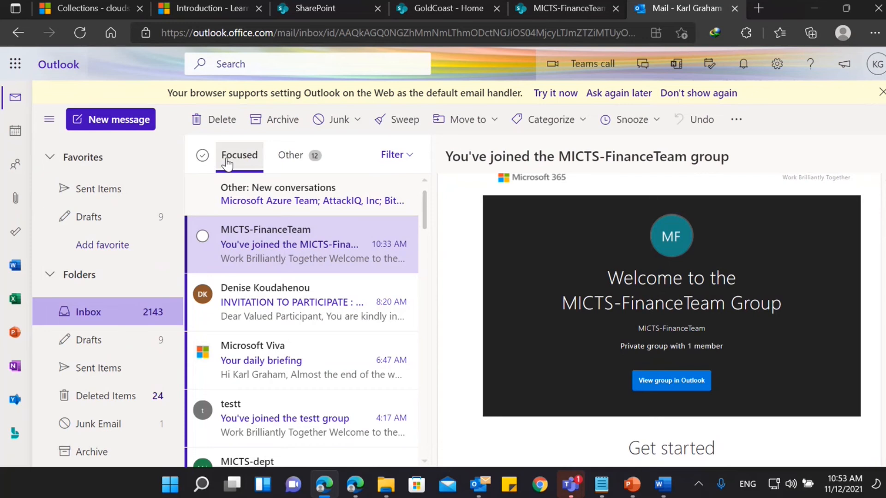
click(226, 162)
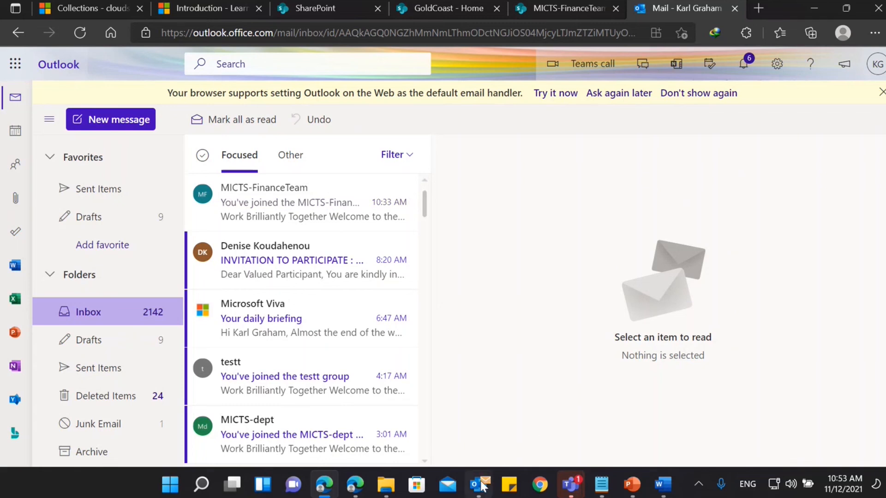
Switch back to the SharePoint window, refresh the General folder, and open M365 Business.docx.
mouse_move(585, 484)
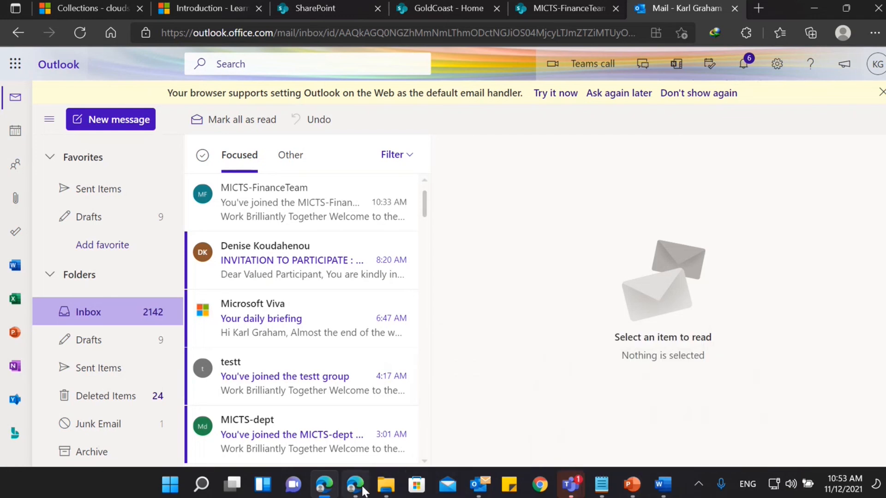
mouse_move(364, 491)
click(348, 369)
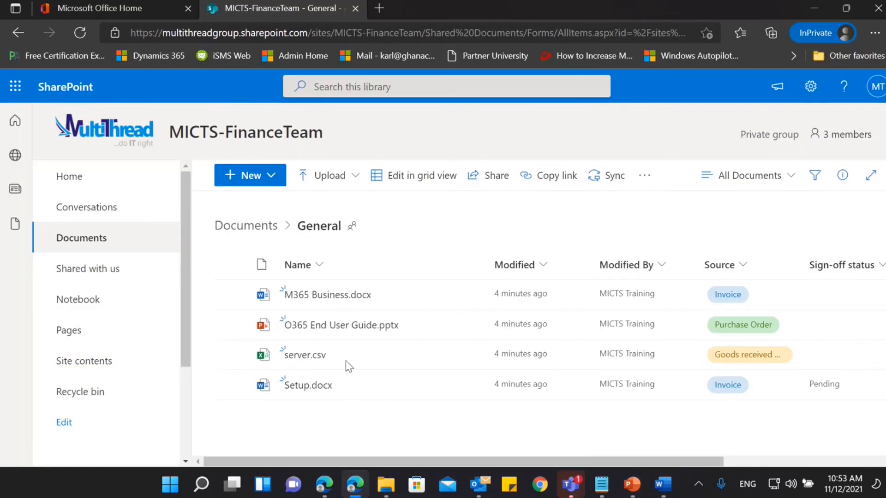
click(76, 32)
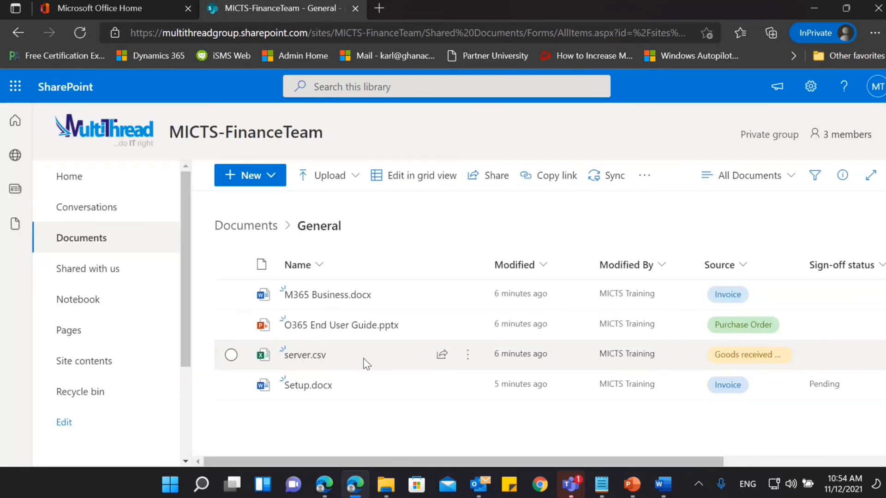
click(336, 295)
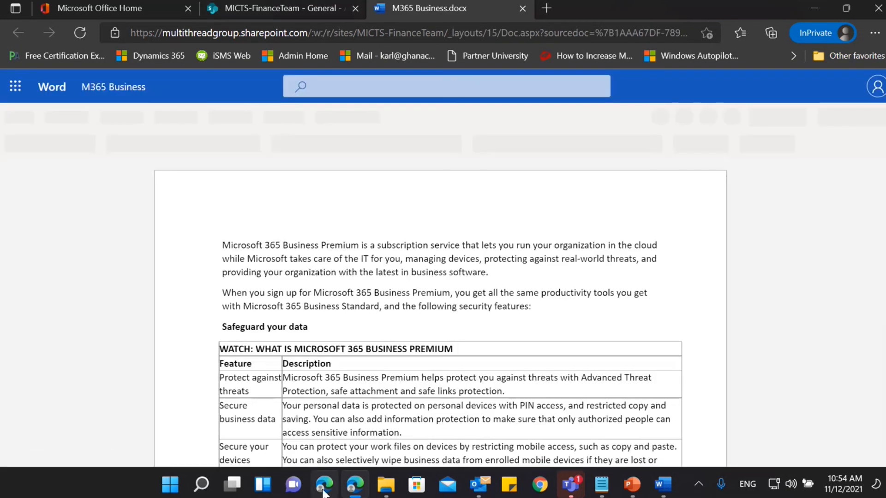
Return to the Outlook window, open the Microsoft Flow message "Please approve 'Setup'", and read the approval request down to its response options.
click(323, 489)
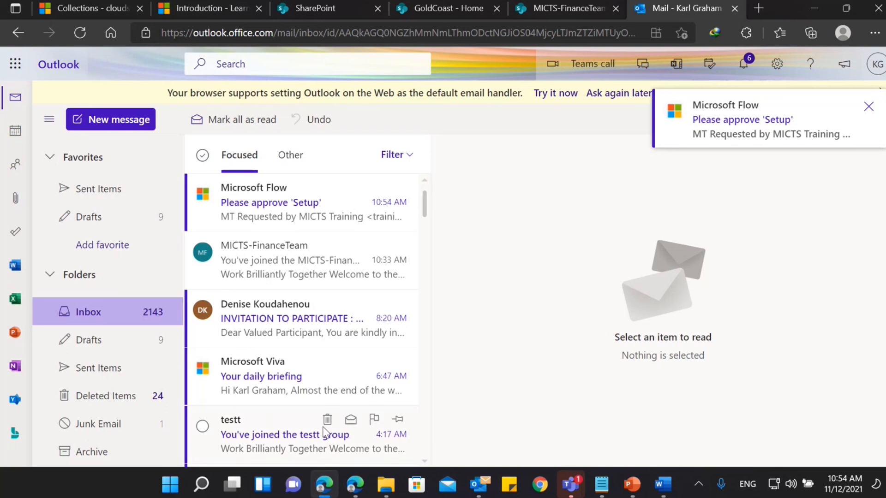
click(286, 213)
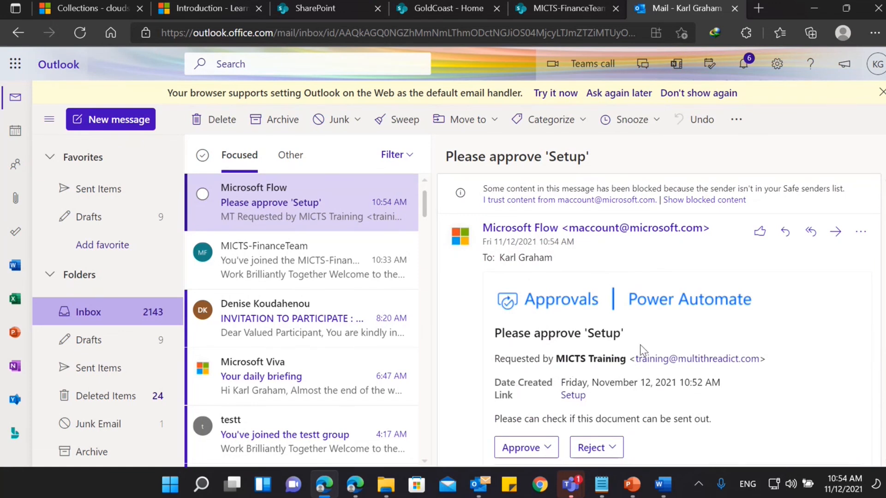
scroll(640, 348, down, 1)
scroll(640, 345, down, 2)
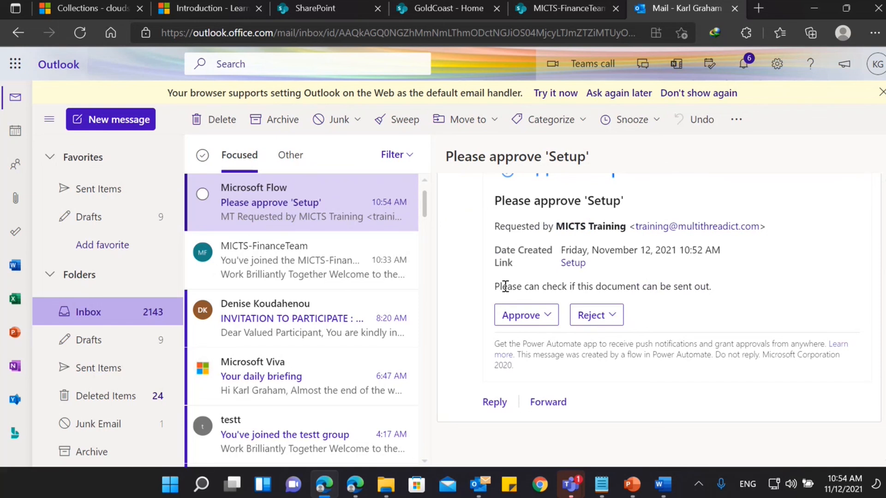
Read the requester's note in the approval message, open the linked Setup document for review, and close it again.
drag(505, 287, 577, 287)
click(700, 298)
scroll(697, 291, up, 1)
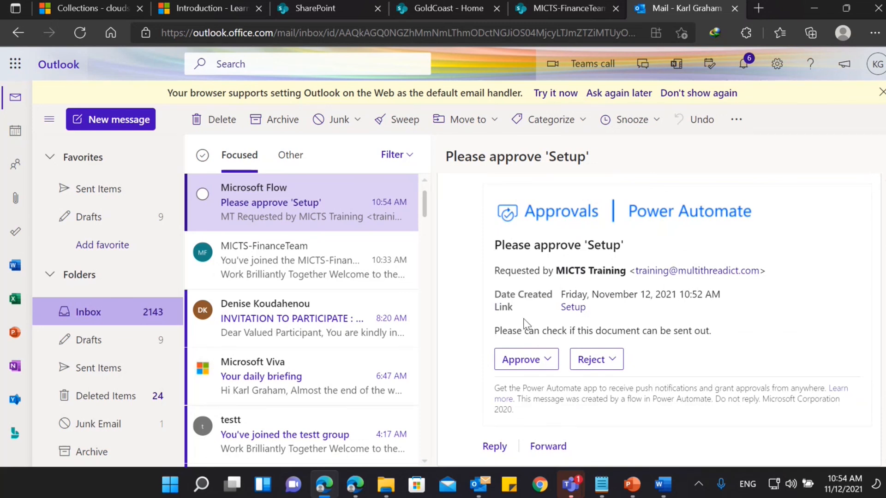
click(568, 310)
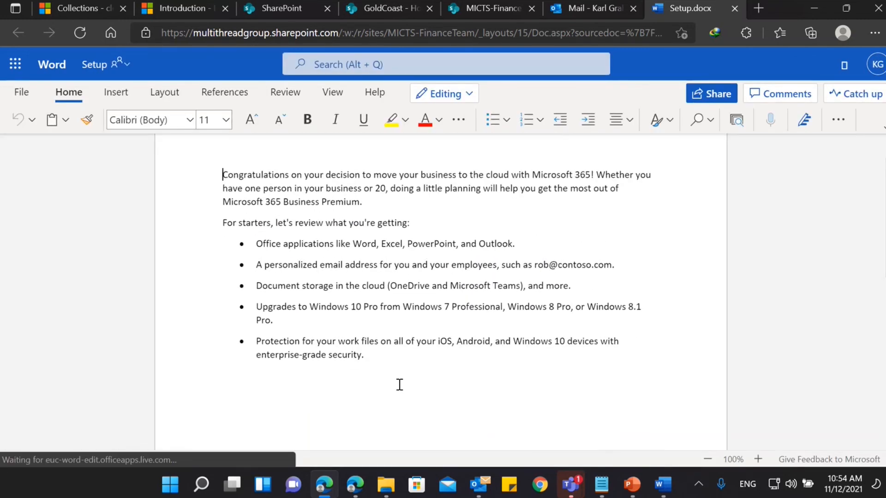
click(734, 8)
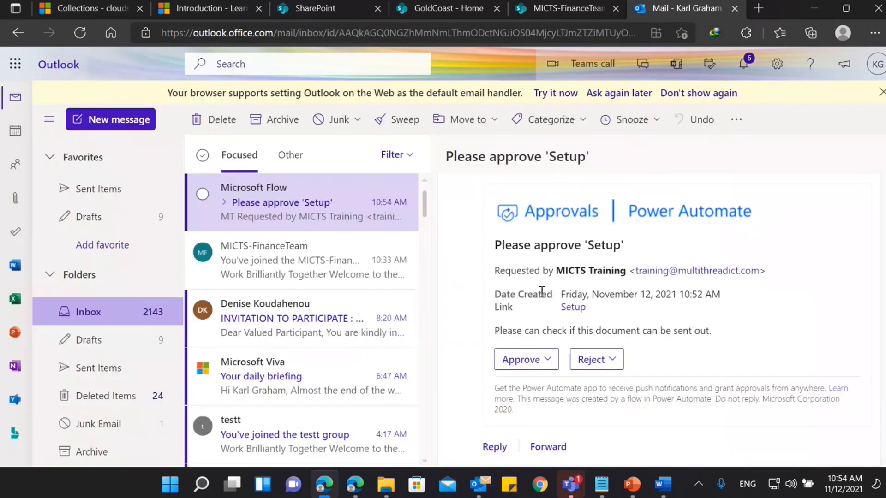
Approve the Setup request with the comment "I have reviewed it and everything is okay." and submit the response.
click(546, 364)
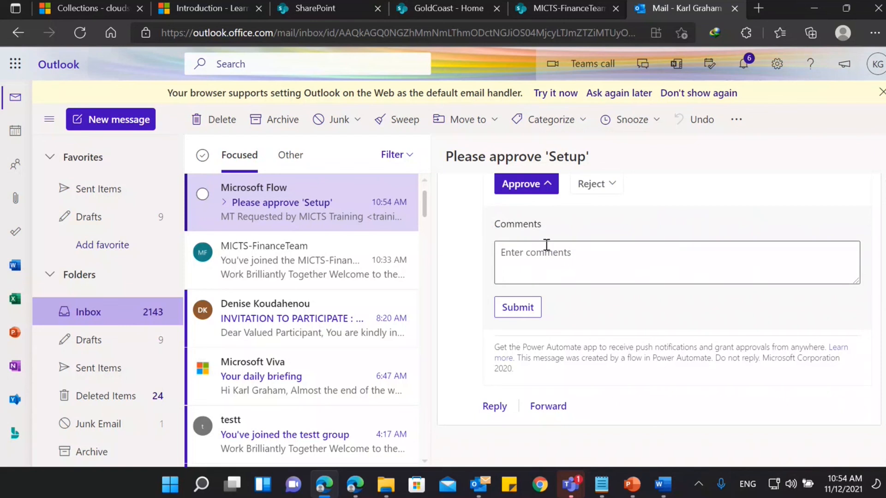
scroll(562, 271, down, 1)
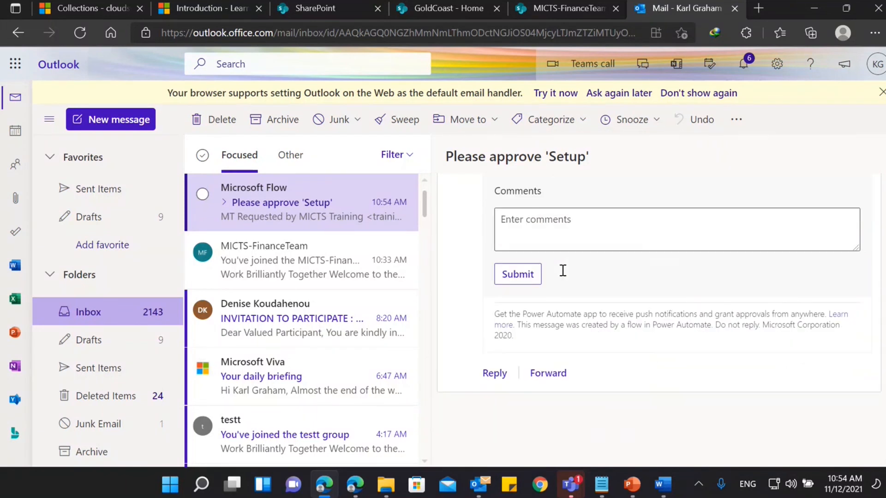
scroll(561, 271, up, 2)
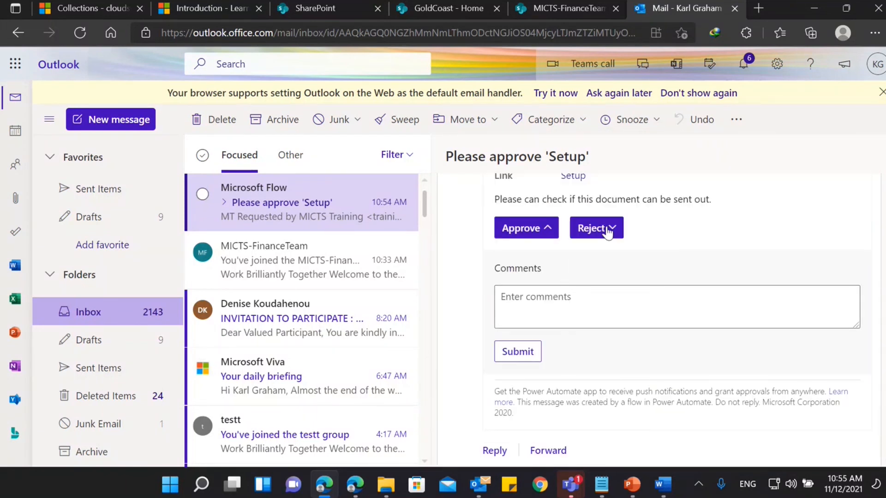
click(578, 306)
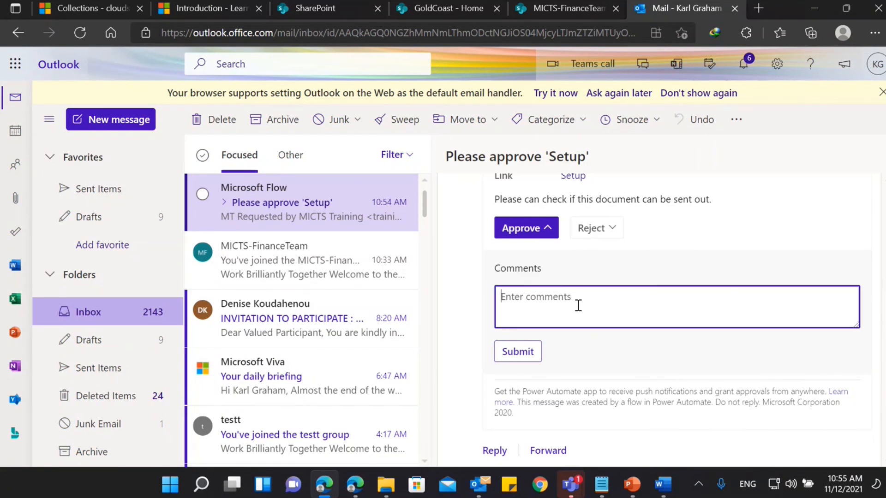
text(I have reviewed it and everything is okay.)
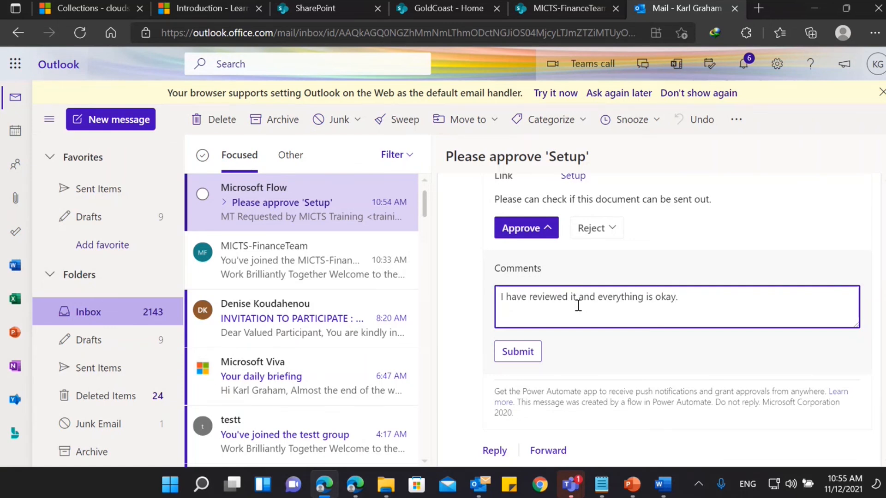
click(519, 353)
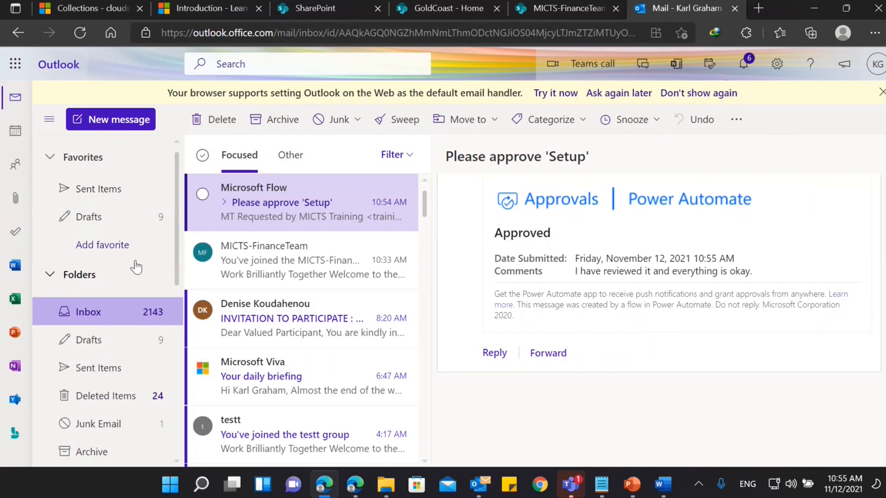
Switch to the requester's SharePoint window and refresh the General folder to check the sign-off status of Setup.docx.
click(353, 489)
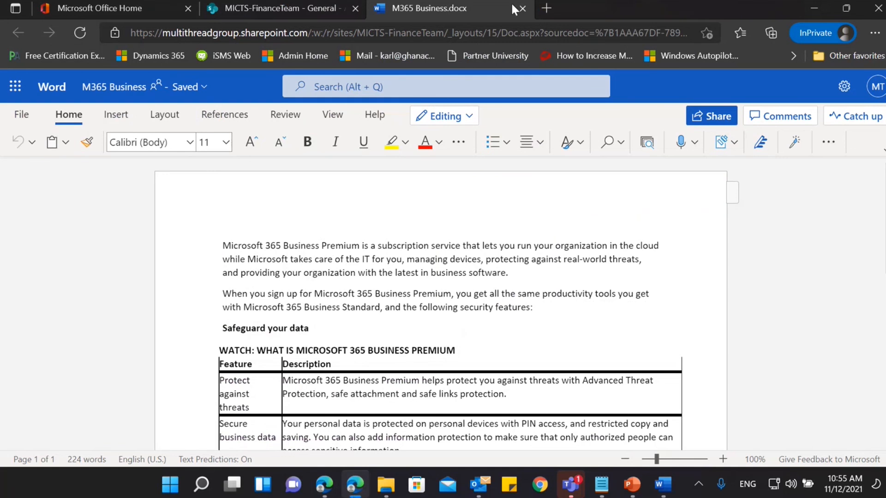
click(273, 10)
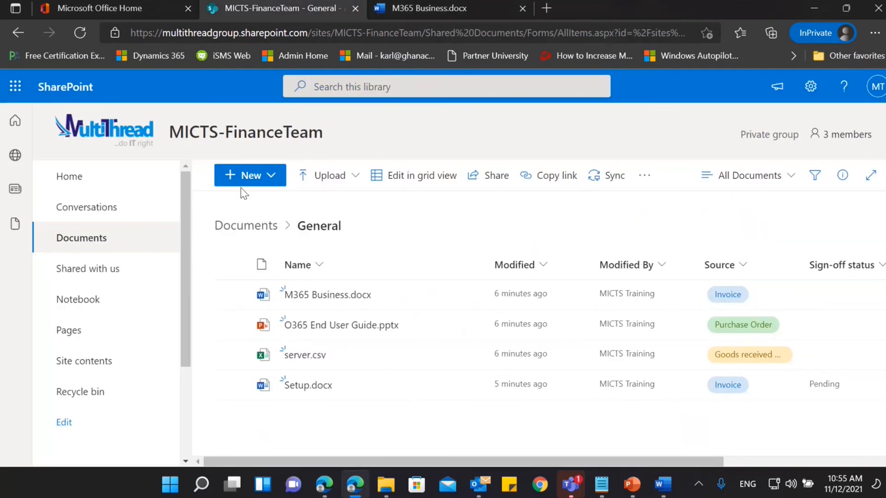
click(79, 31)
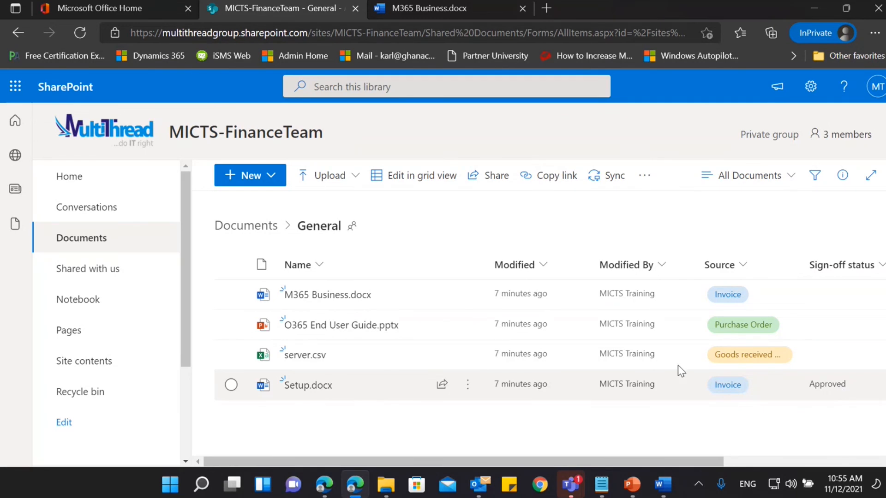
mouse_move(339, 346)
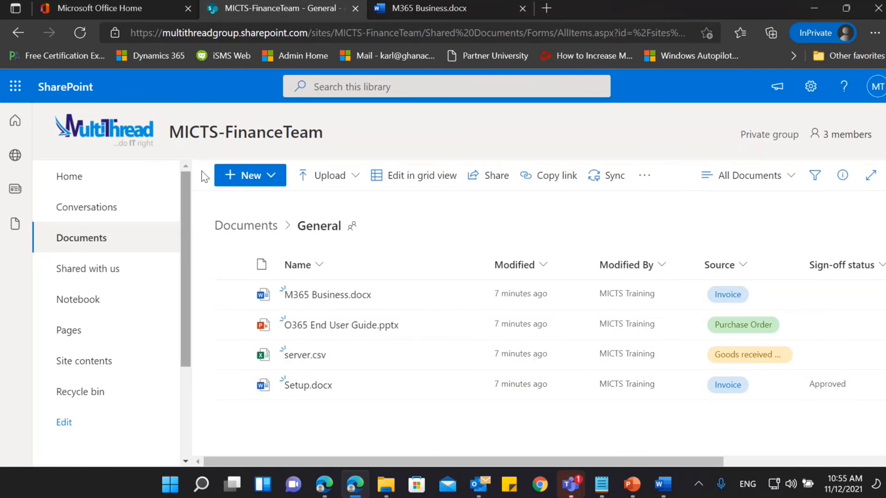
Go to the Office home page in the requester's window and open the Outlook mailbox in a new tab.
click(103, 3)
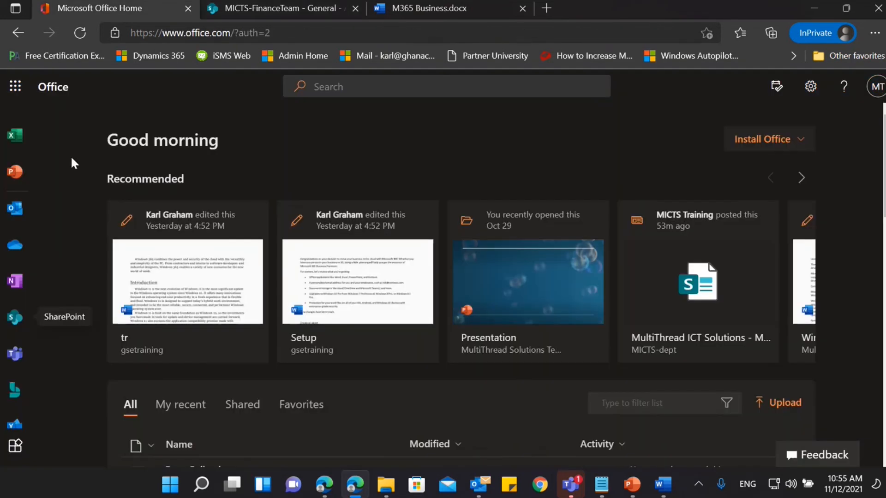
right_click(16, 212)
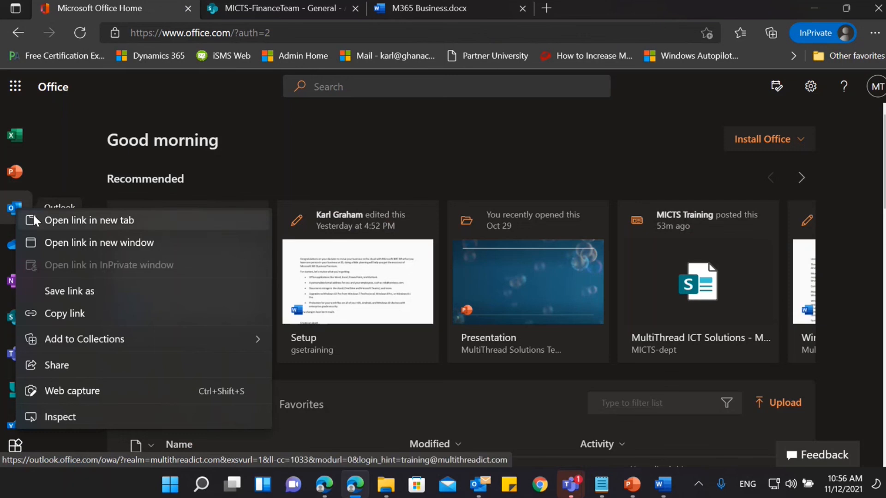
click(33, 216)
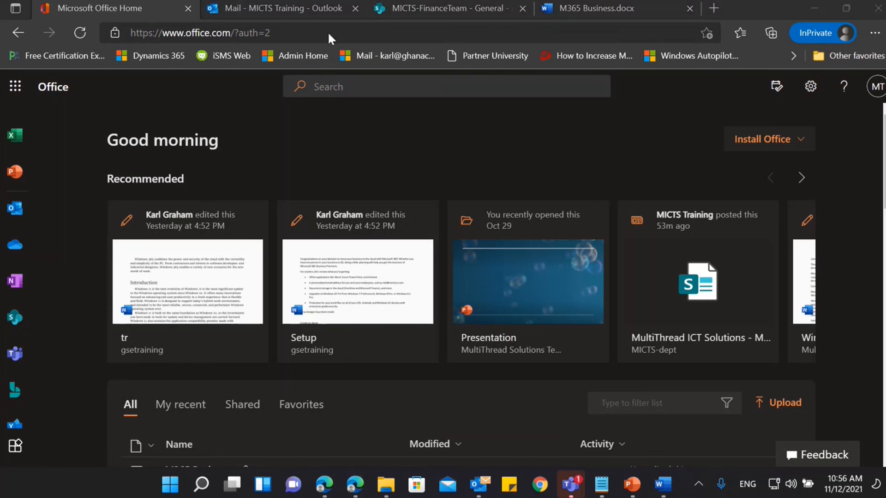
click(212, 129)
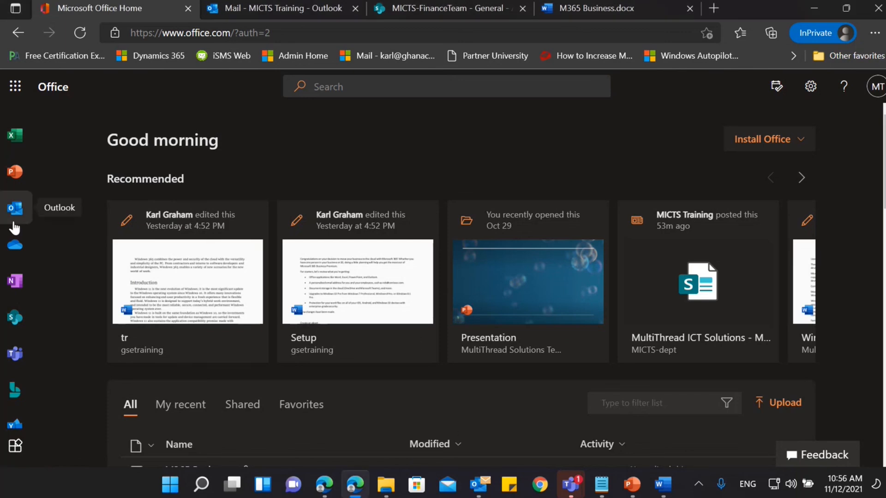
click(18, 206)
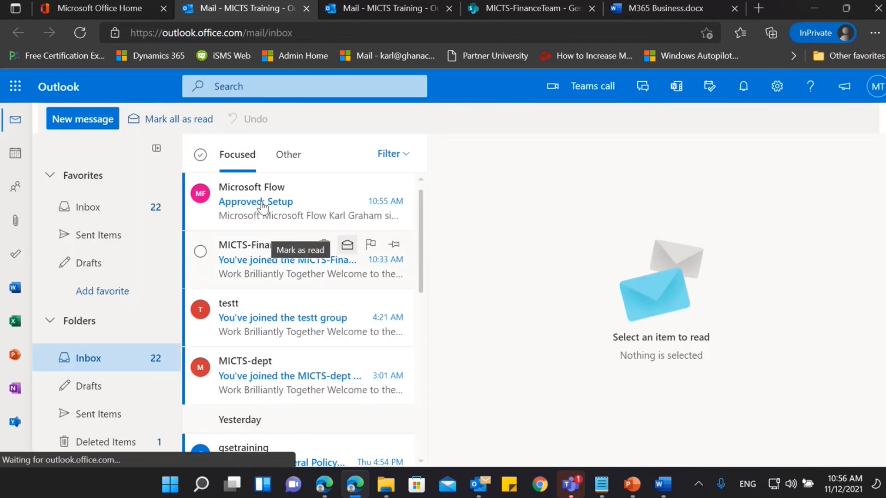
Open the Microsoft Flow message "Approved: Setup" and read the sign-off notice, highlighting the approver's comment.
click(261, 220)
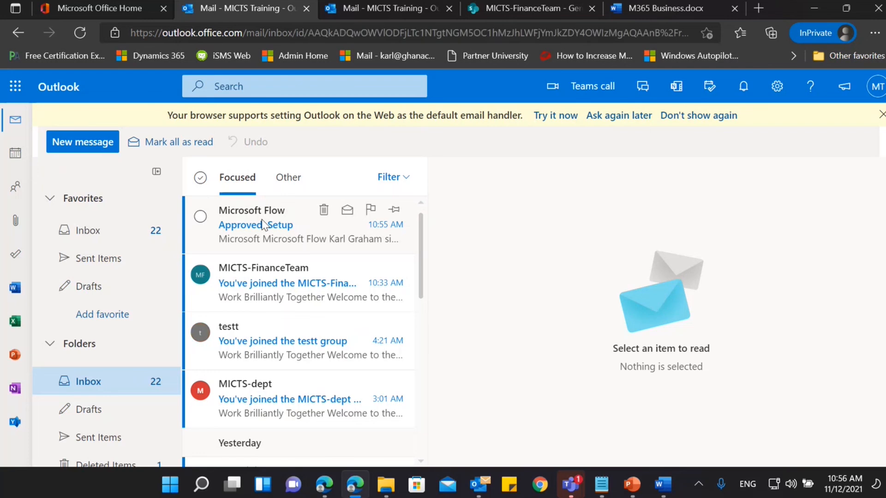
scroll(685, 333, down, 3)
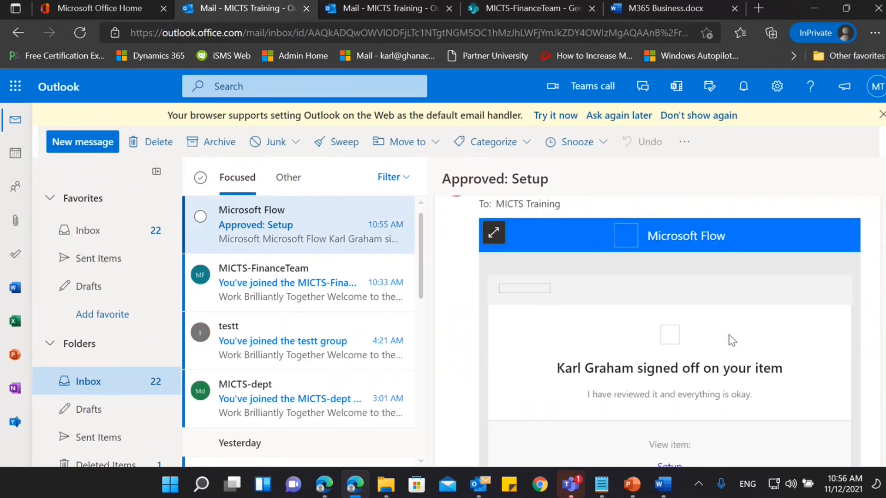
scroll(720, 337, down, 2)
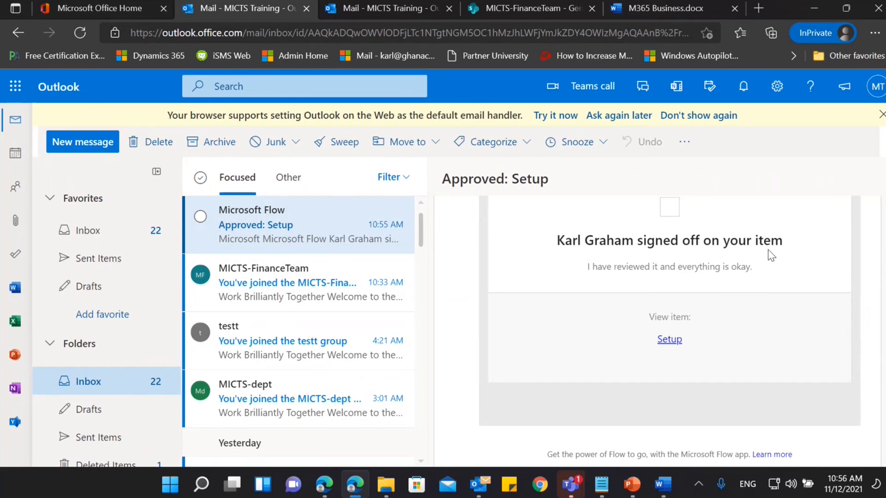
drag(587, 268, 688, 268)
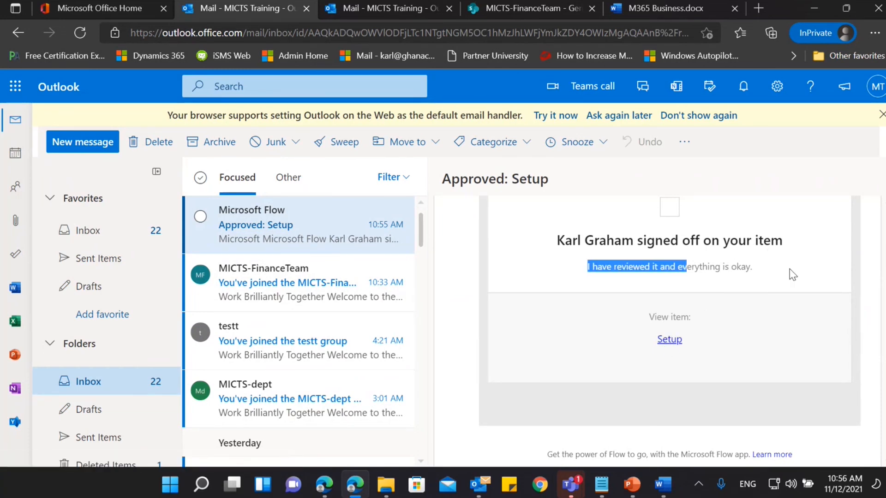
click(789, 268)
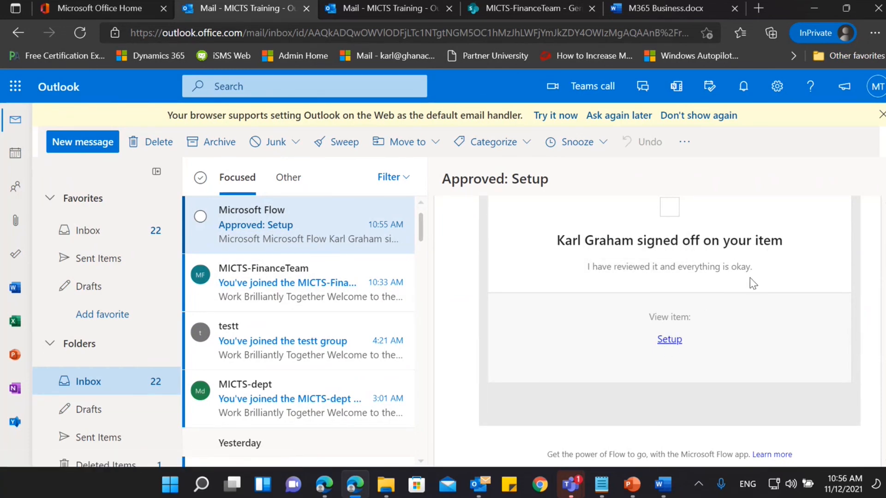
drag(749, 280, 594, 280)
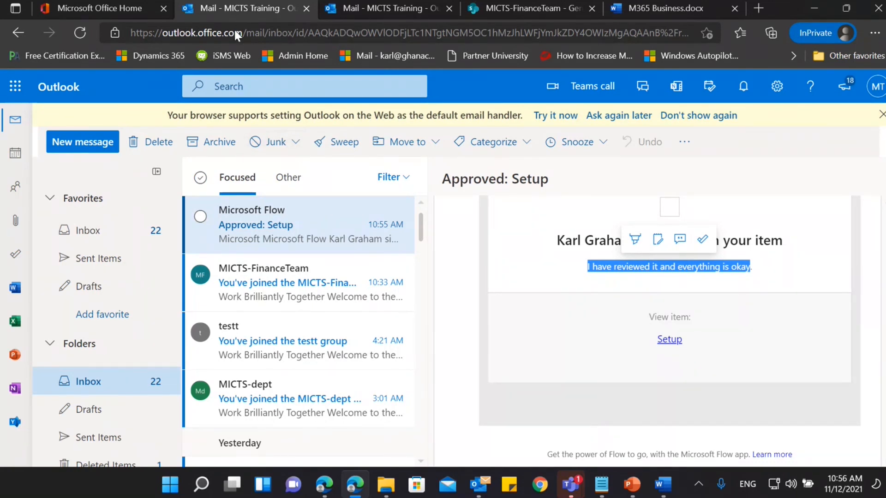
Close the M365 Business.docx tab and go up from the General folder to the Documents library root.
click(702, 5)
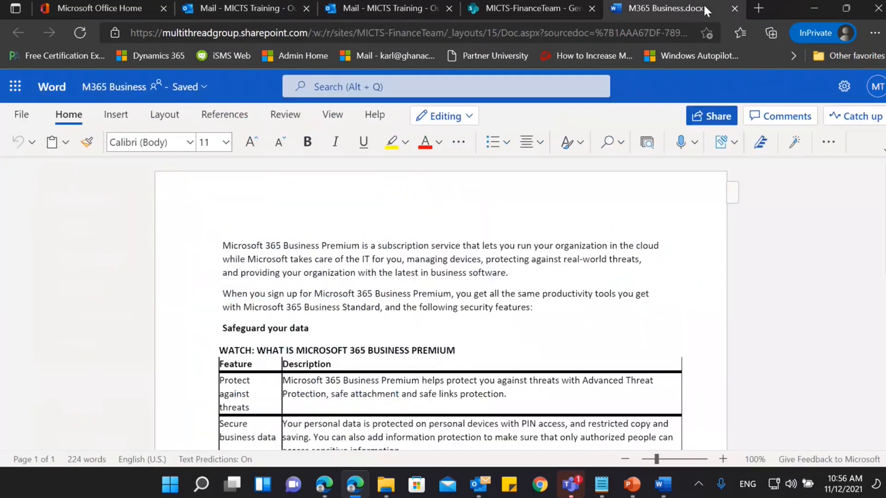
click(735, 12)
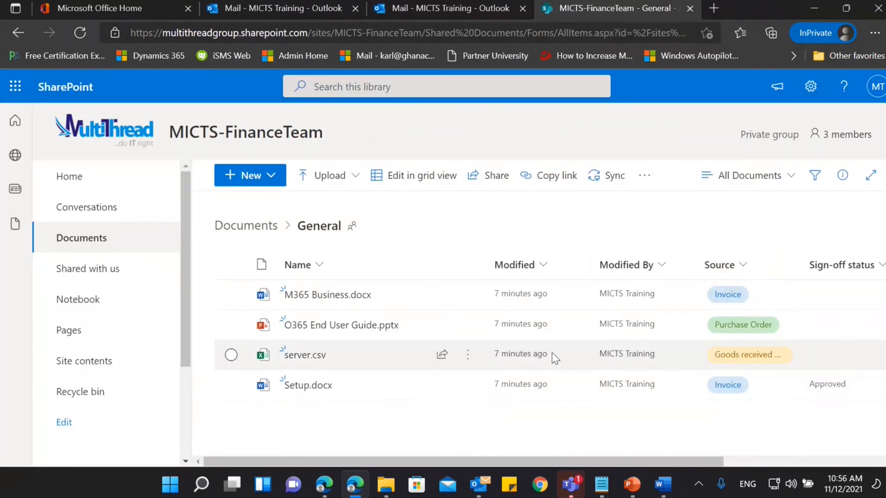
click(249, 227)
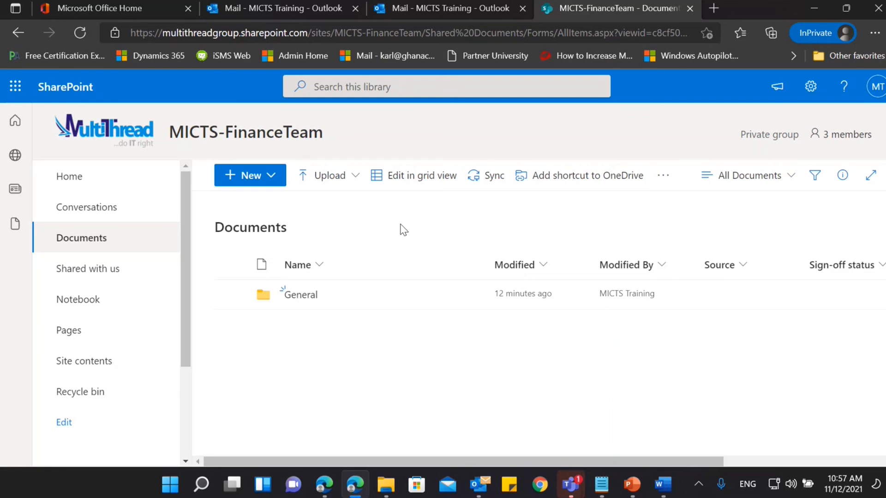
Switch to the Teams training meeting window to check the participants, then minimize it to return to the library.
mouse_move(575, 490)
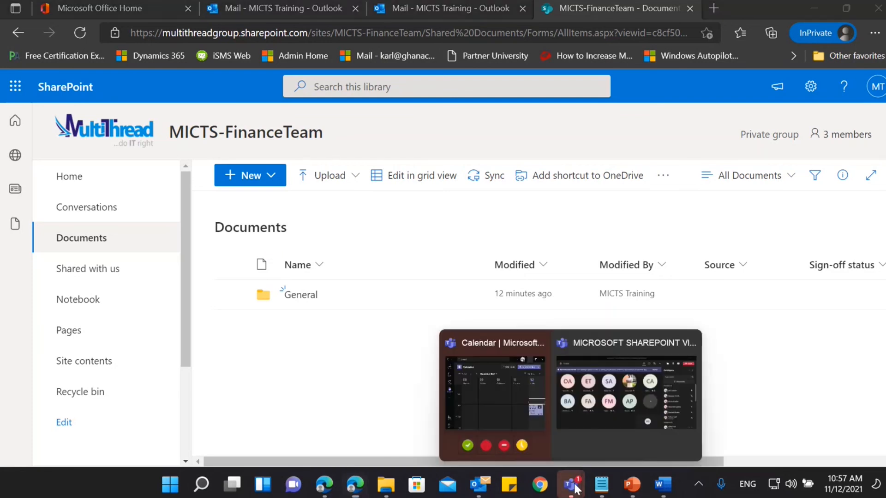
click(626, 392)
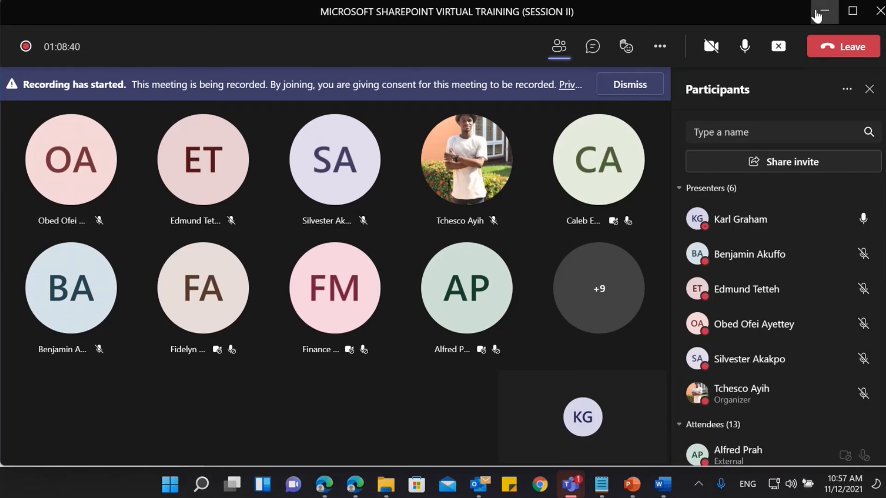
click(824, 12)
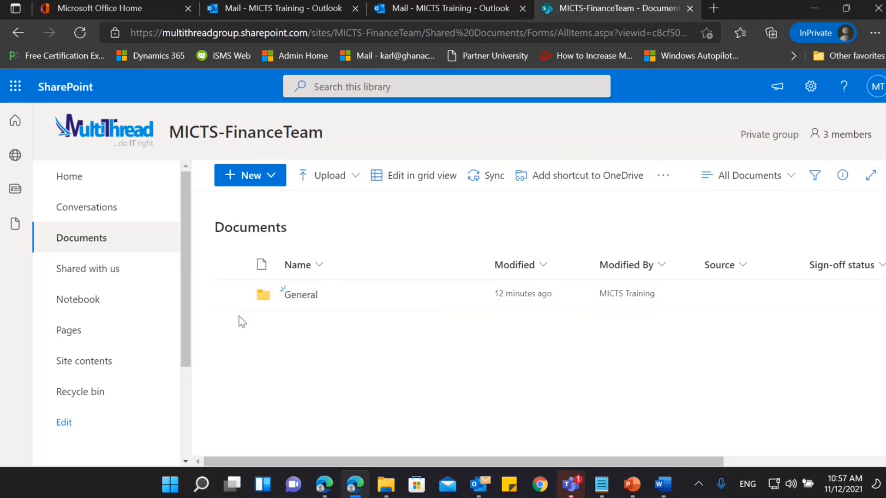
click(486, 182)
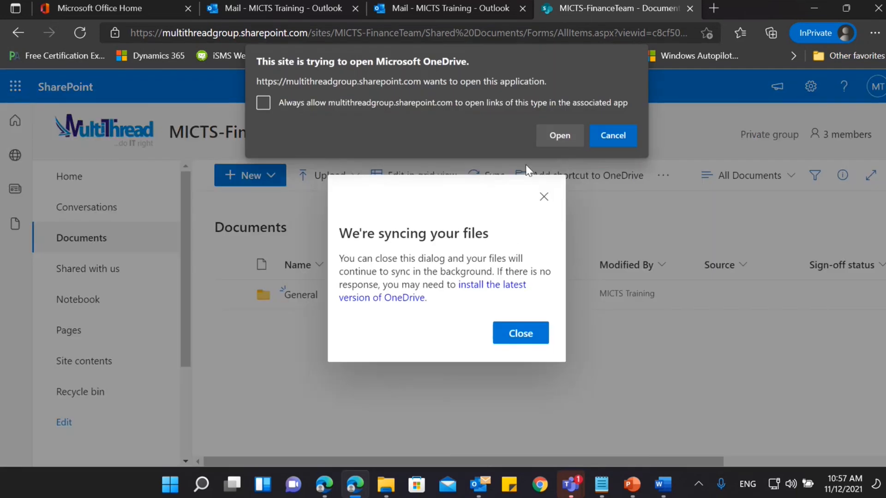
click(604, 145)
click(534, 339)
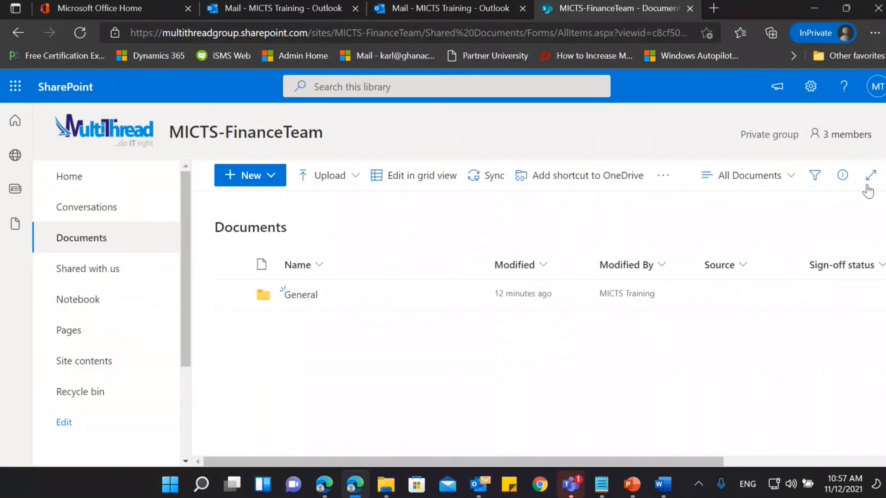
Switch to the other Edge window, reload the MICTS-FinanceTeam site and open its full Documents library.
click(325, 484)
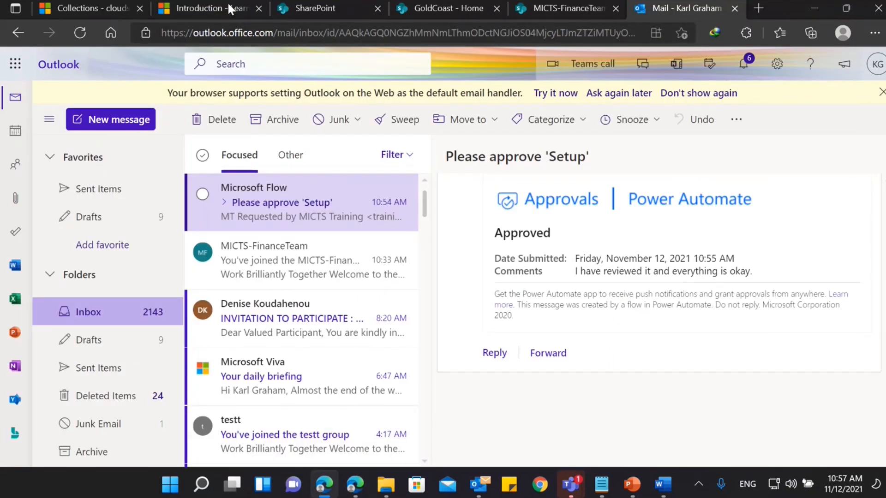
click(213, 9)
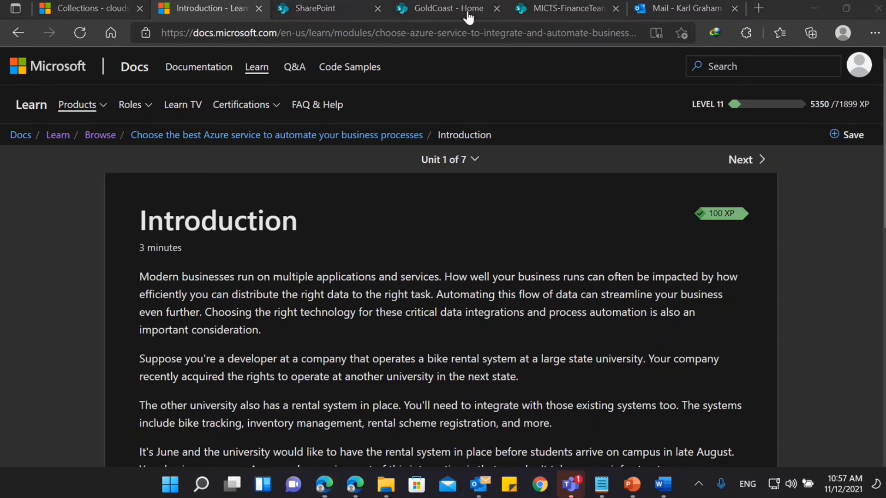
click(560, 73)
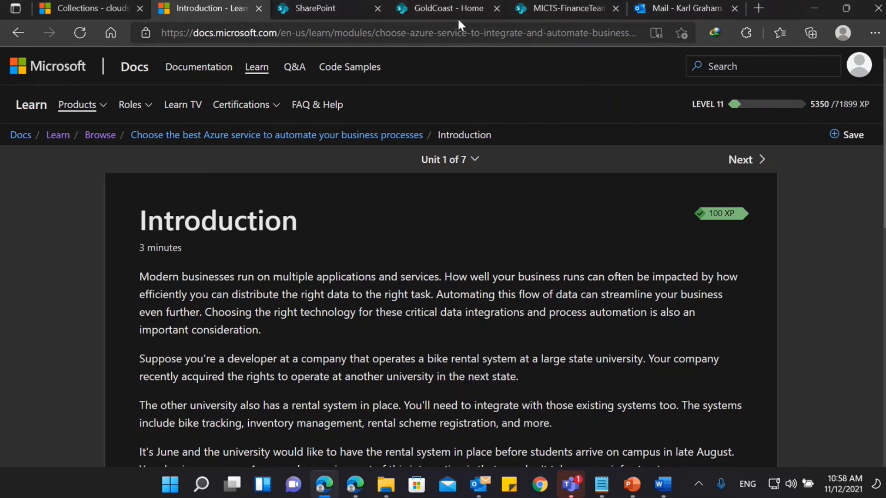
click(573, 9)
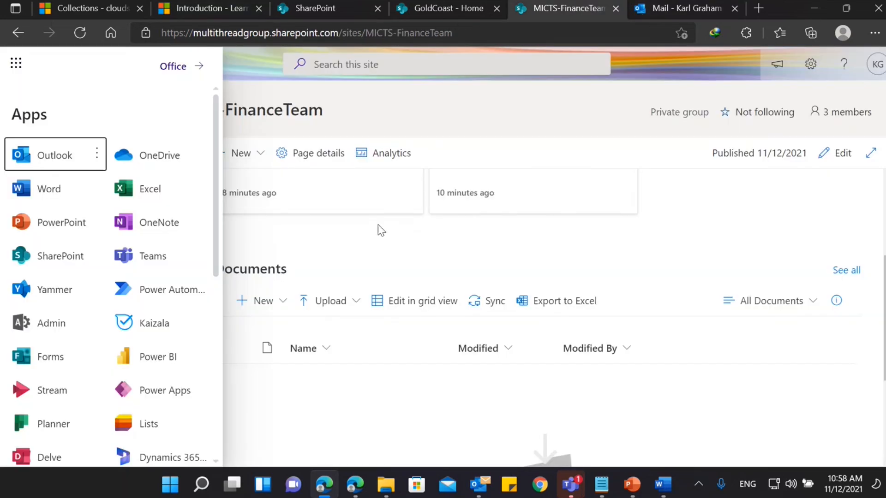
click(428, 109)
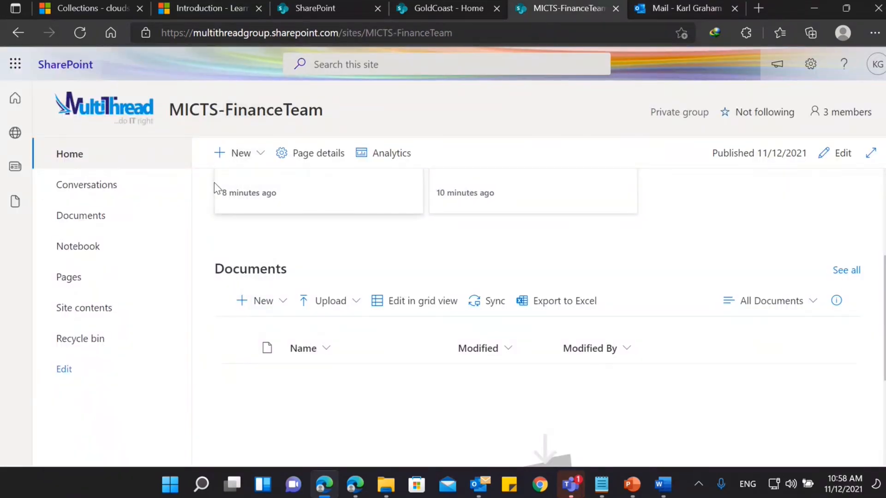
click(80, 33)
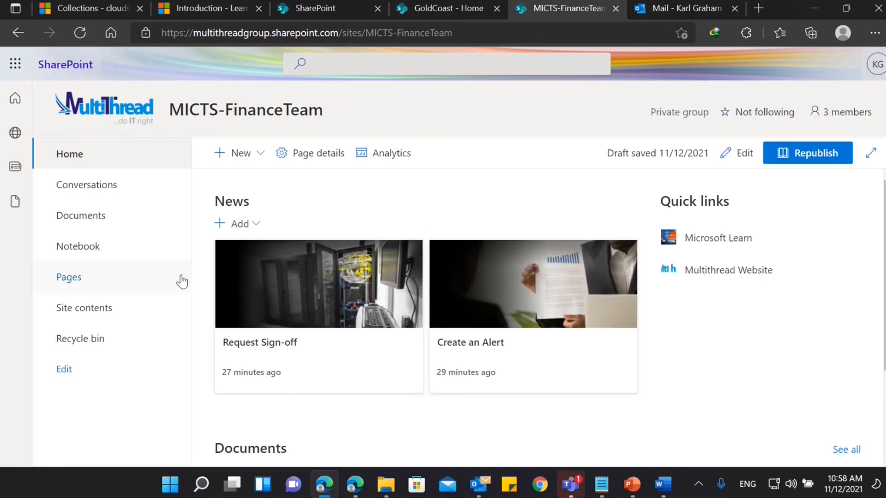
scroll(323, 351, down, 3)
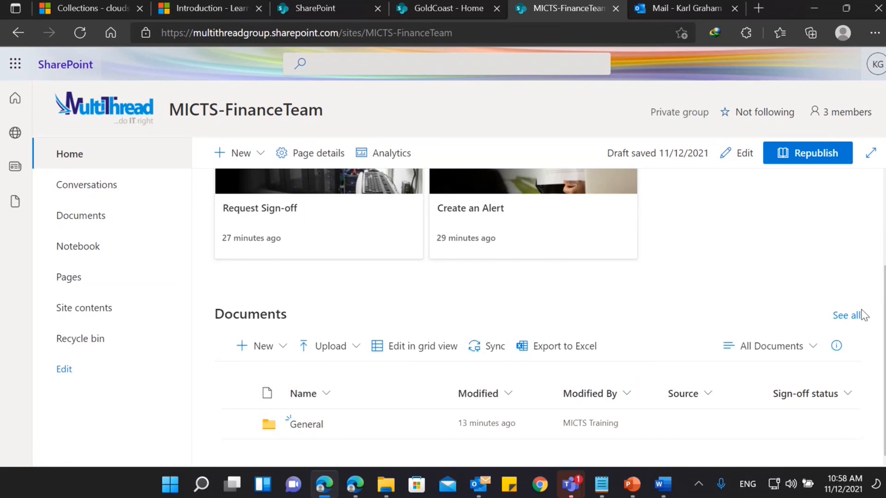
click(846, 315)
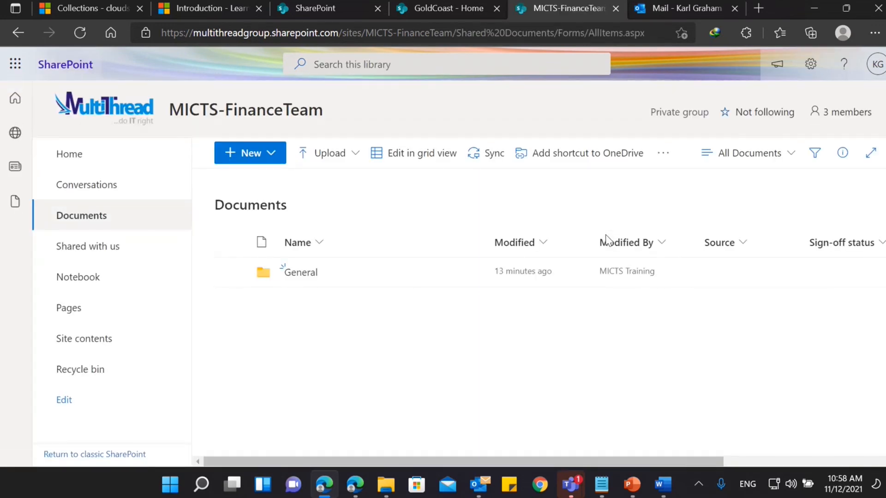
Sync the Documents library to the computer, allowing the site to open Microsoft OneDrive, and dismiss the sync dialog.
click(480, 161)
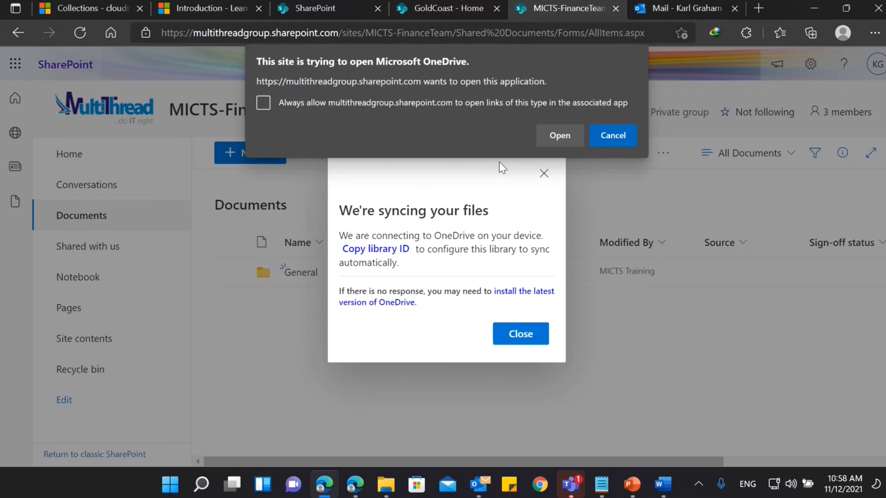
click(553, 140)
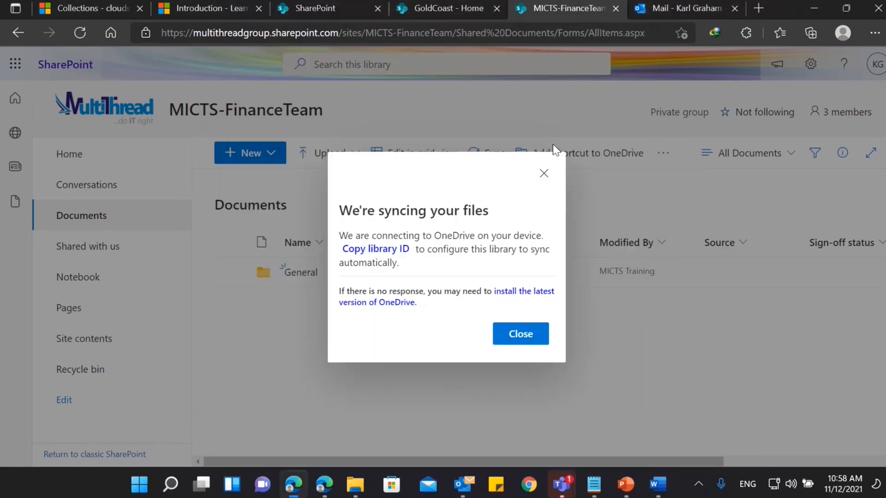
click(531, 343)
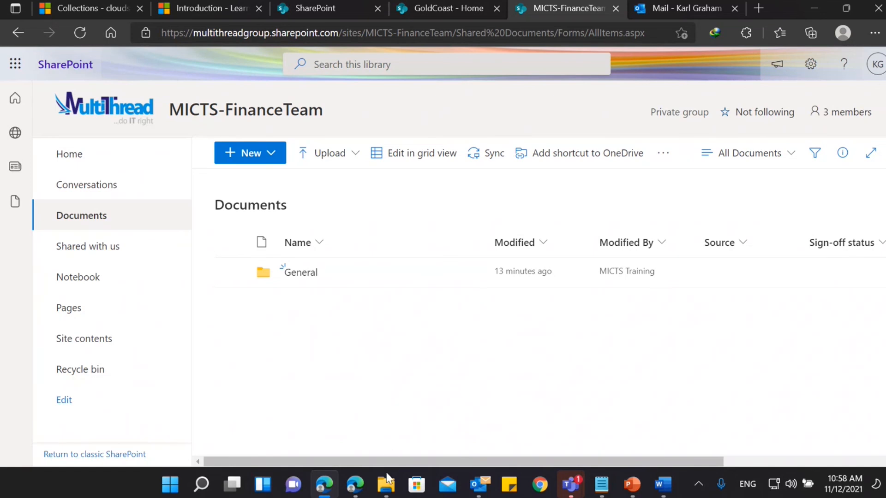
Switch to File Explorer and open the General folder in MICTS-FinanceTeam - Documents under MultiThread ICT Solutions.
click(386, 490)
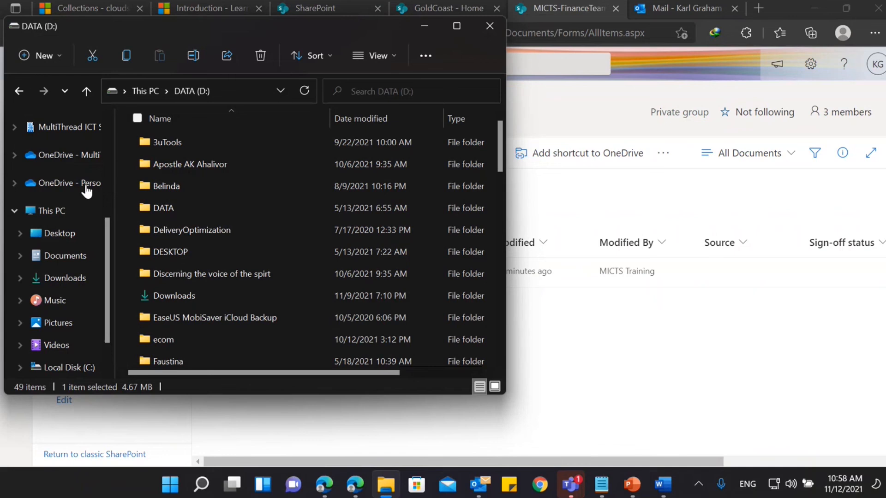
click(39, 214)
scroll(59, 195, up, 1)
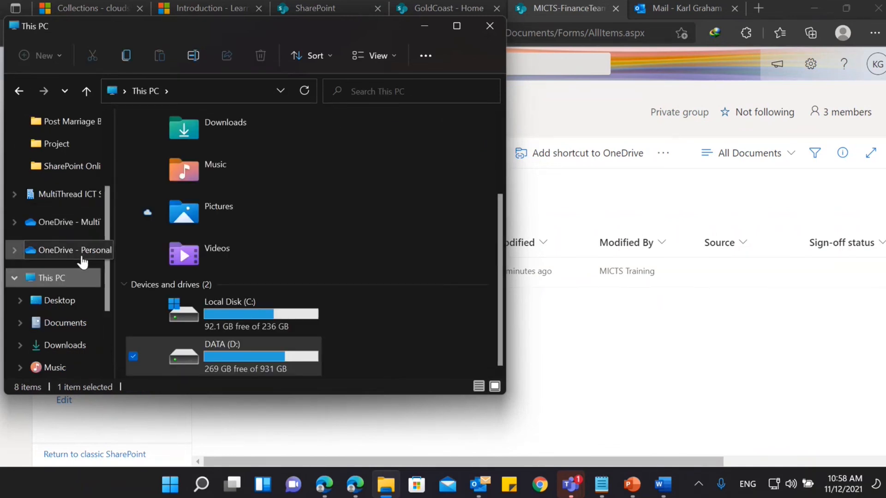
click(50, 200)
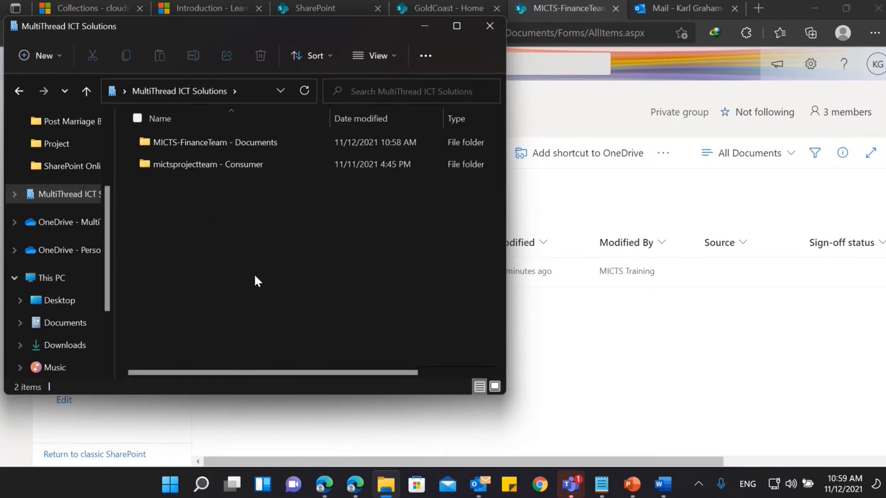
mouse_move(211, 145)
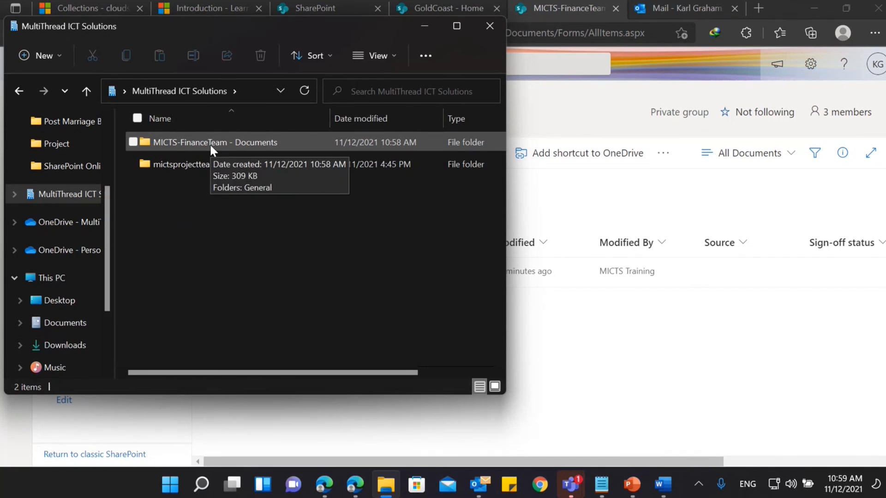
double_click(210, 145)
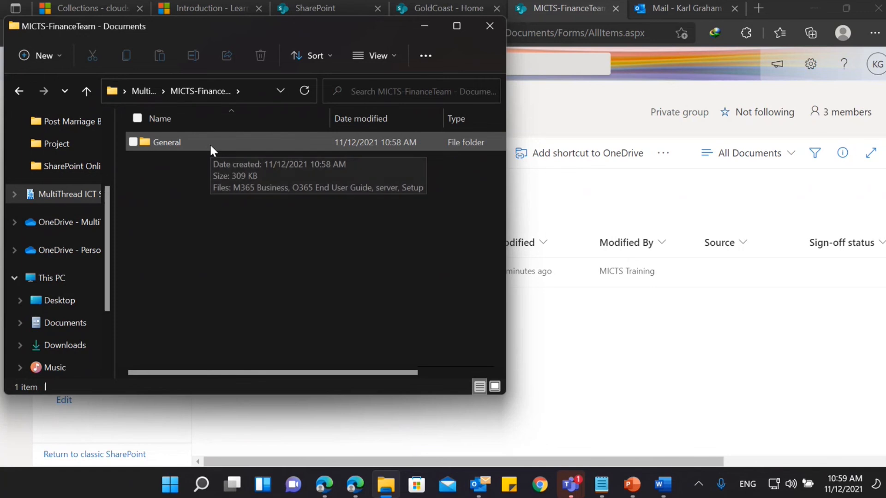
double_click(211, 146)
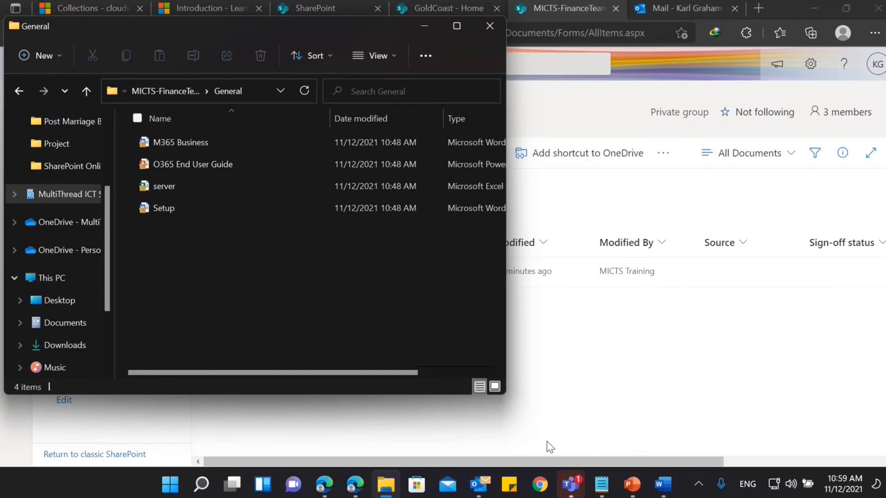
Open a second File Explorer window beside the synced General folder and show the local Documents folder in it.
key(super+e)
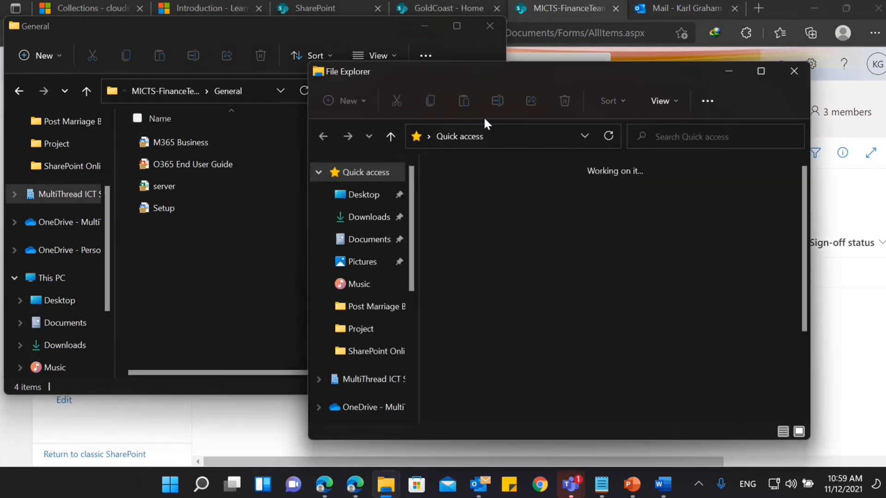
drag(466, 70, 561, 86)
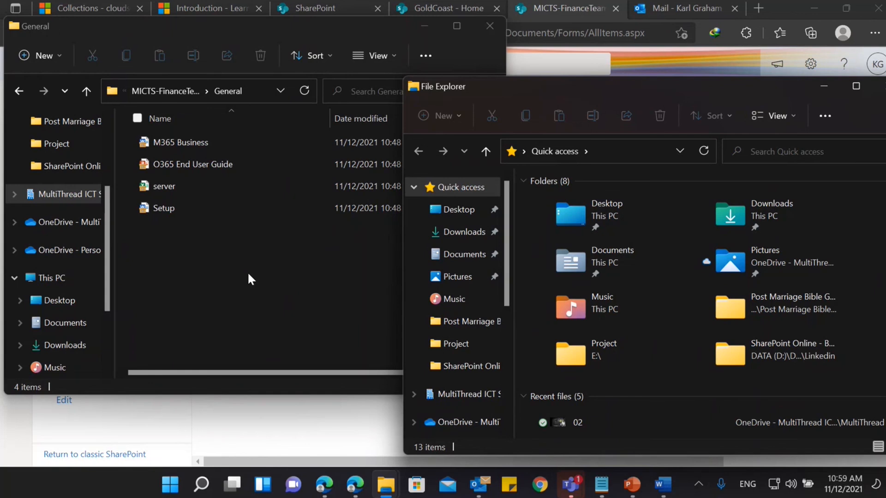
click(463, 256)
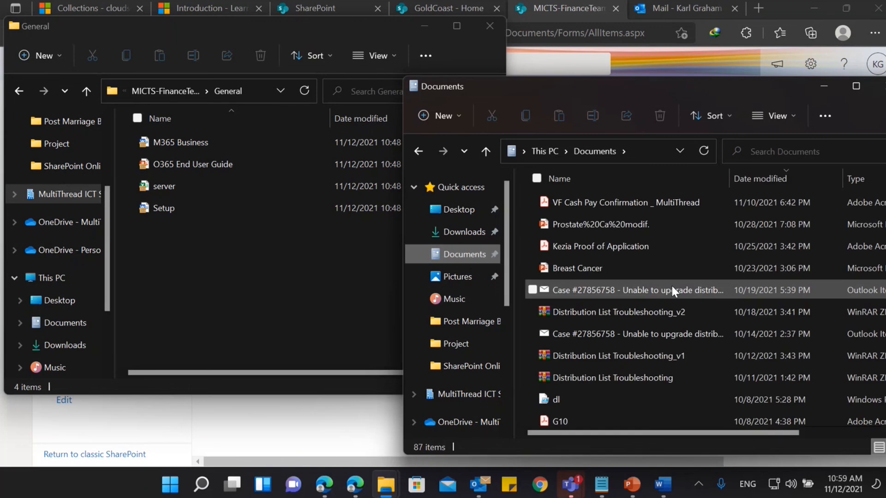
Copy the Breast Cancer presentation from the local Documents folder into the synced General folder.
scroll(672, 286, down, 1)
click(606, 219)
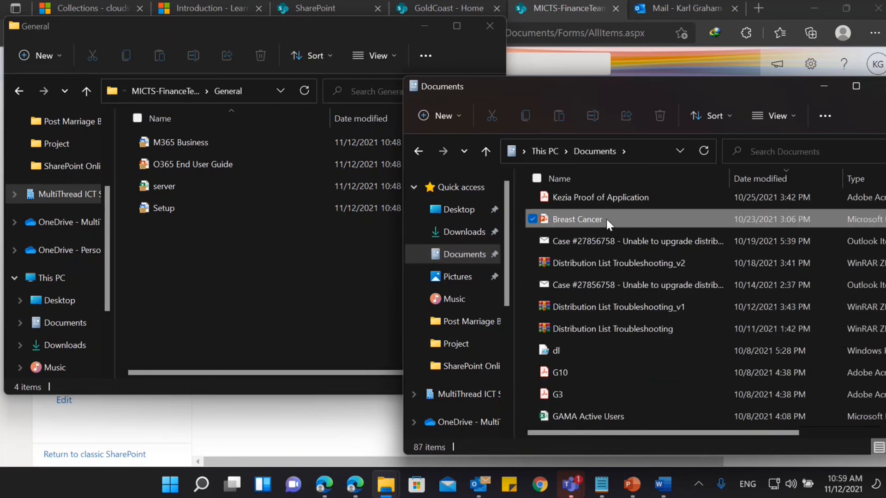
right_click(602, 219)
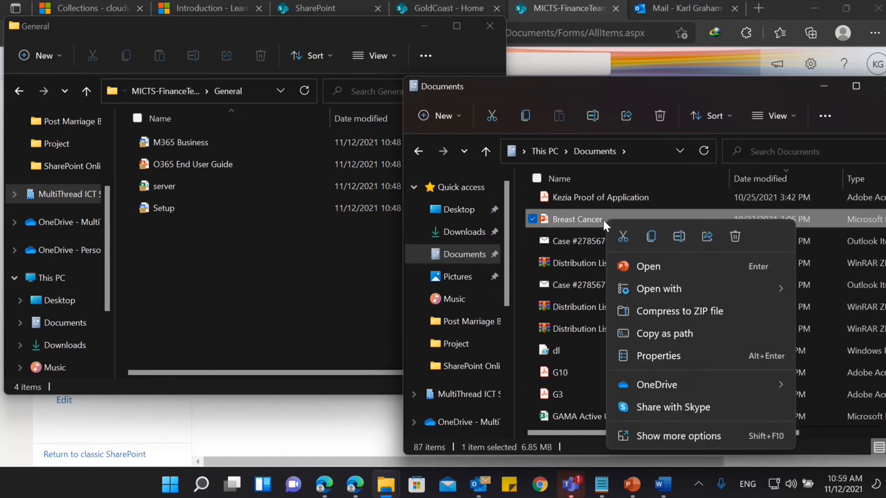
mouse_move(647, 387)
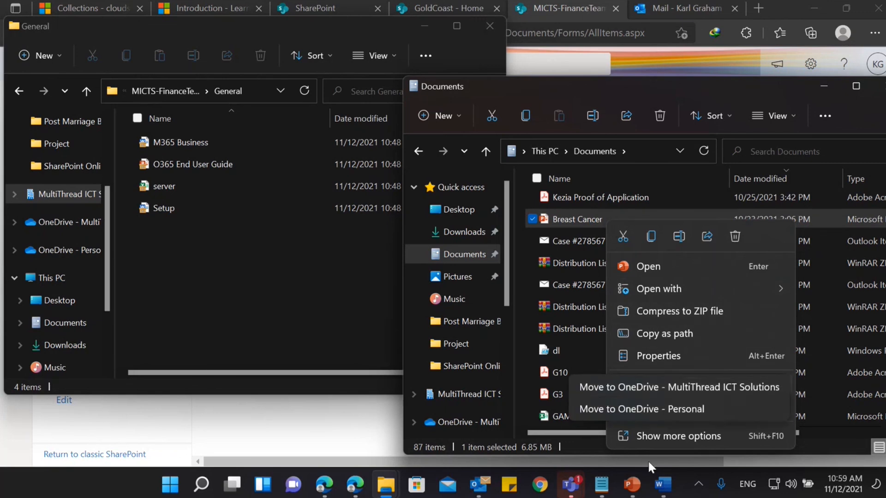
click(652, 237)
click(275, 260)
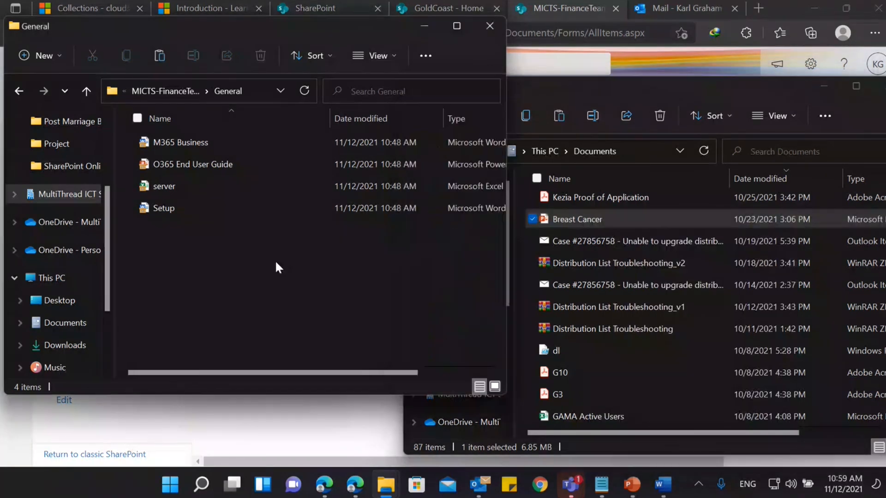
right_click(276, 263)
click(294, 279)
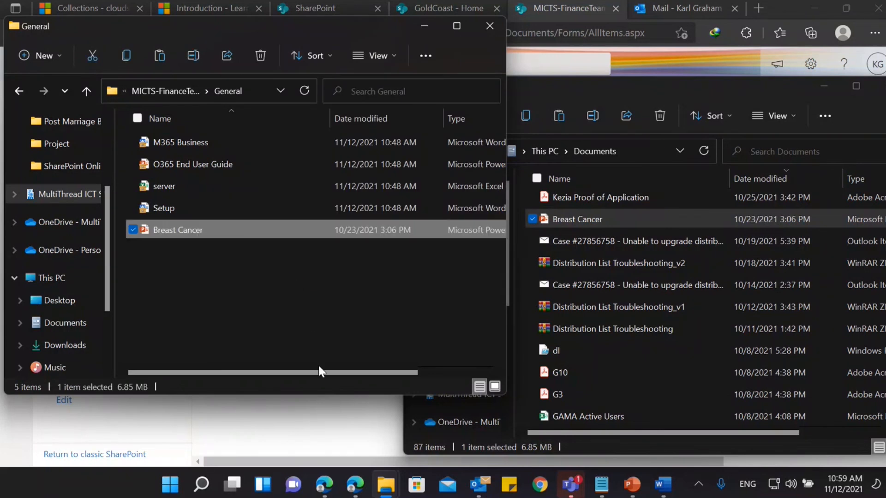
drag(317, 367, 287, 372)
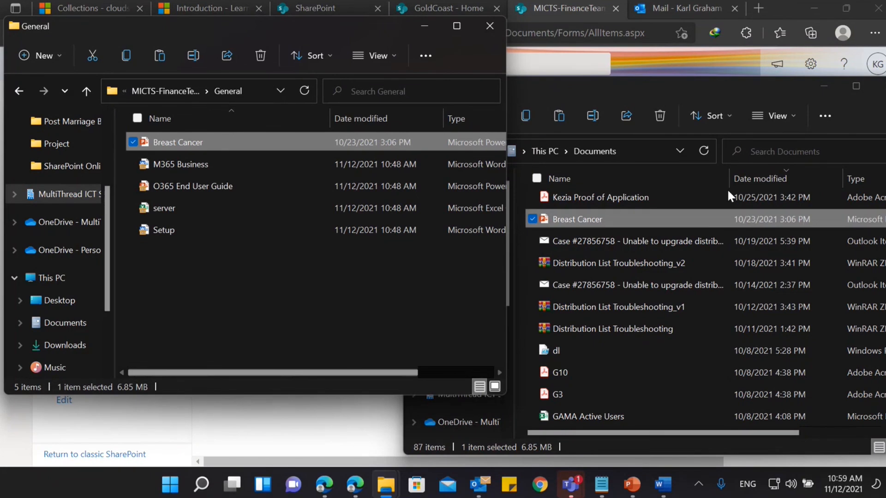
Minimize the local Documents window, check the file's upload status in OneDrive, and return to the SharePoint library in Edge.
click(812, 86)
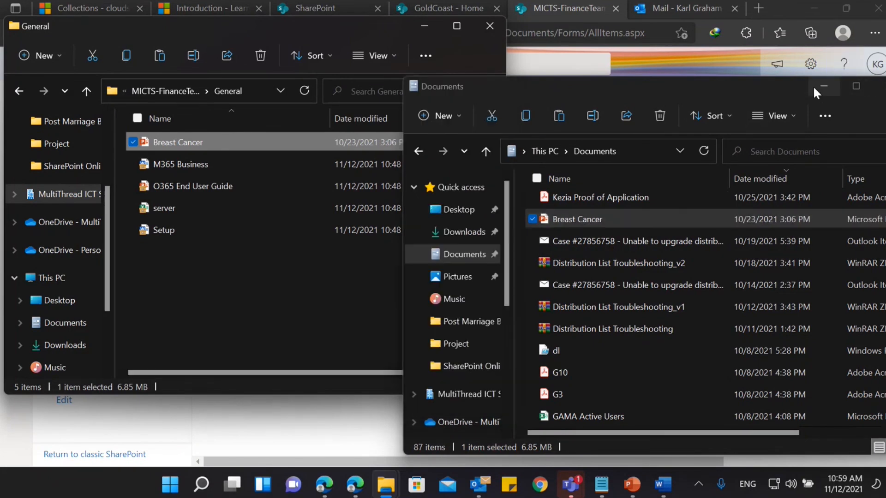
click(700, 483)
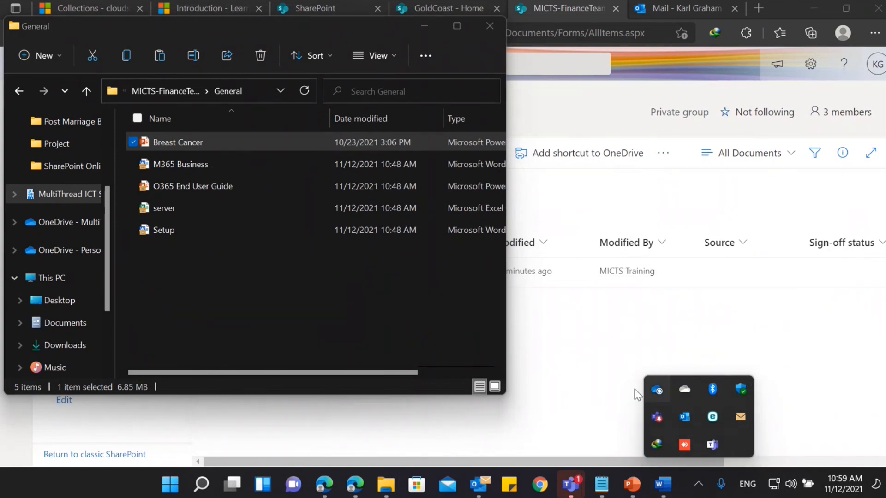
click(658, 392)
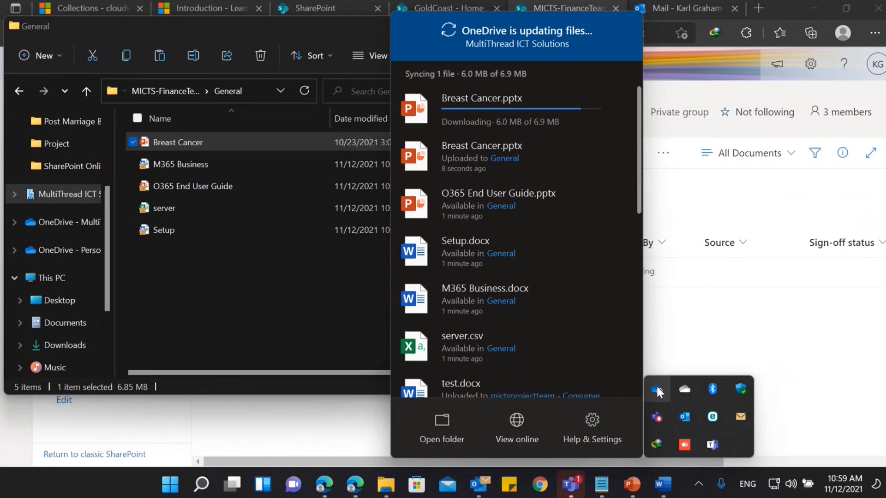
click(762, 302)
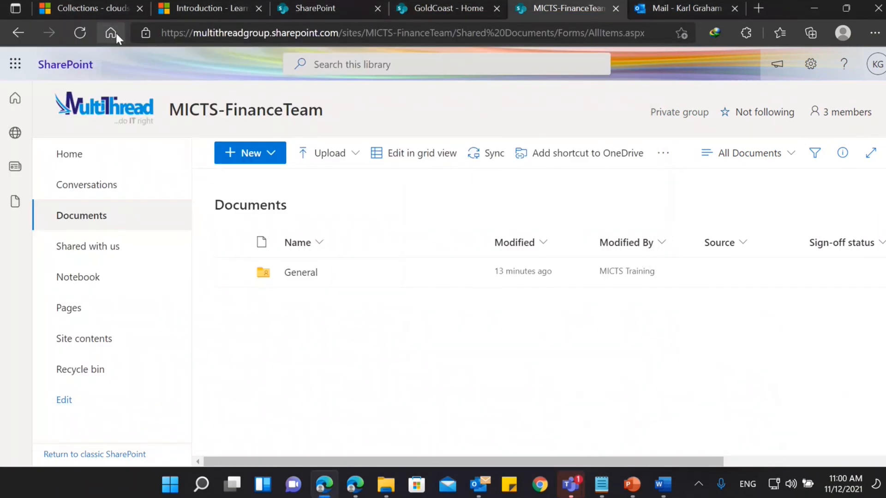
Reload the Documents library to check the General folder for the copied presentation, and return to the site's home page.
click(80, 33)
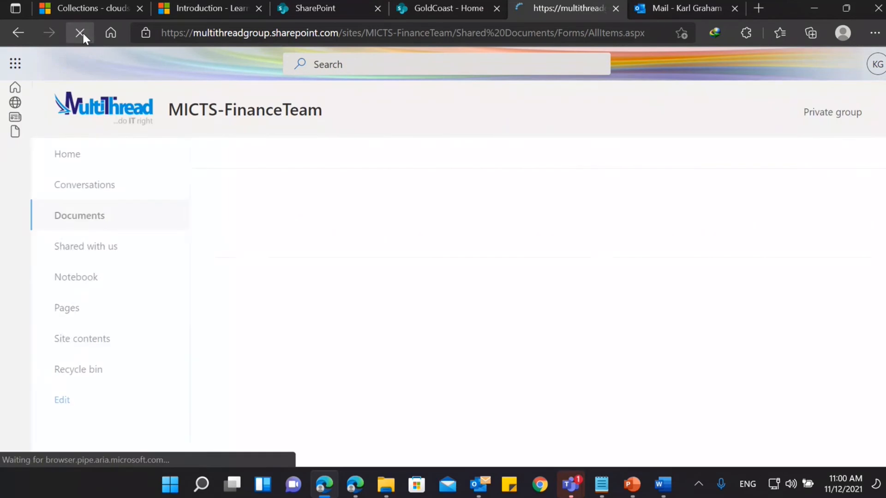
click(293, 274)
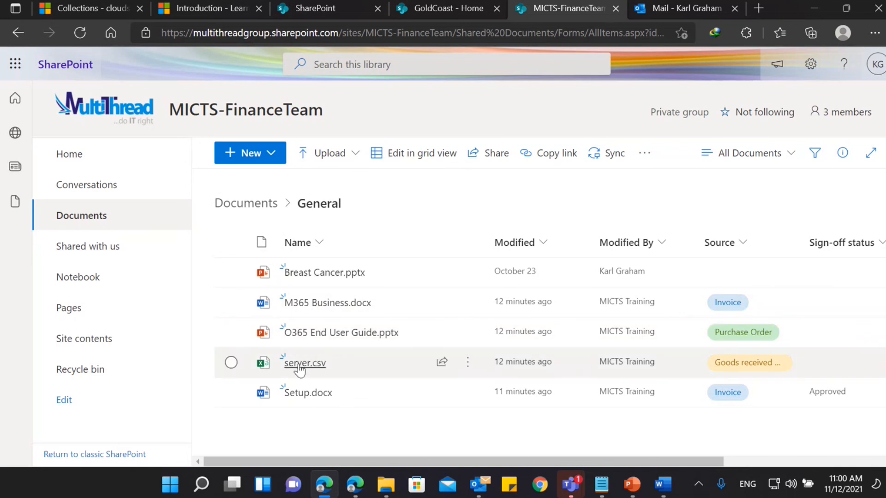
click(110, 156)
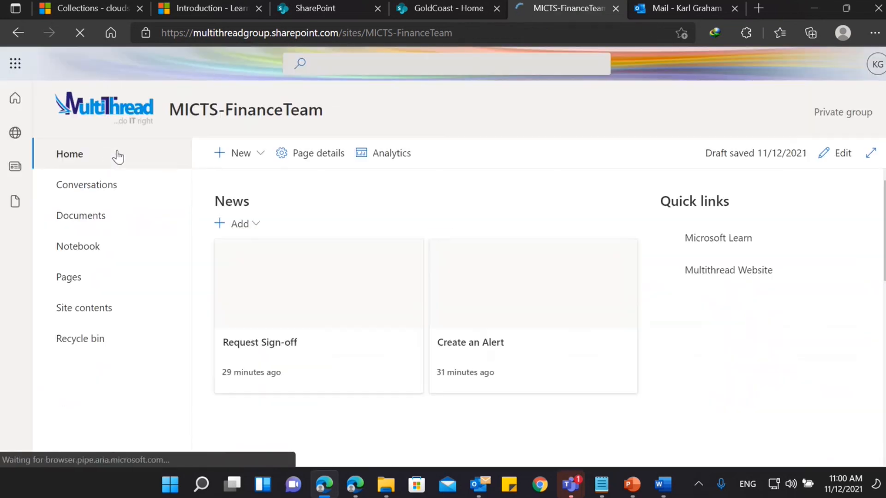
Open Setup.docx from the General folder in the Documents section of the site's home page.
scroll(344, 317, down, 3)
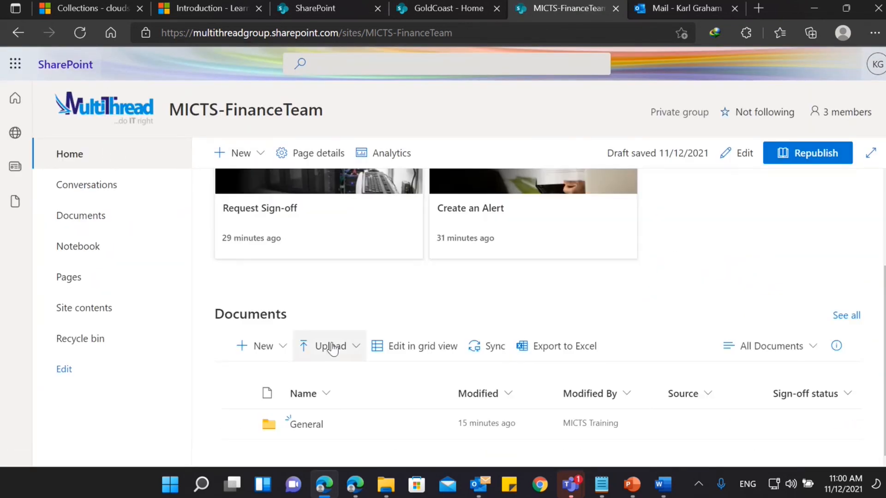
click(312, 423)
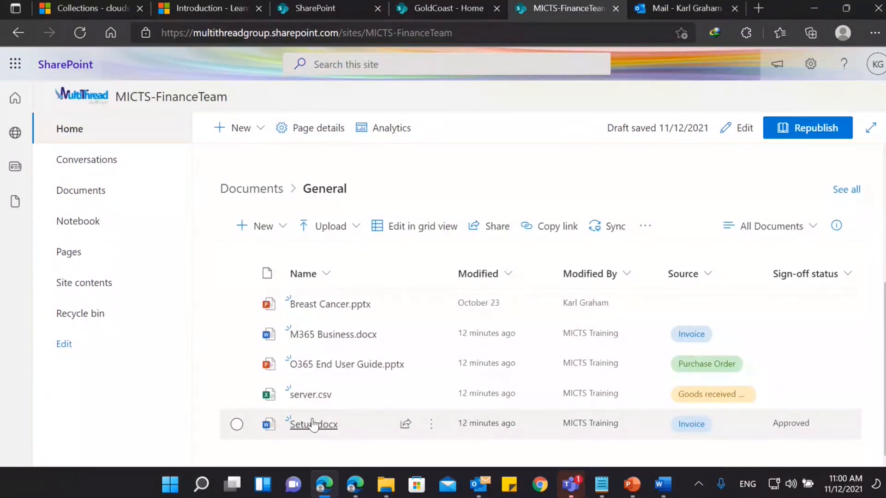
click(311, 423)
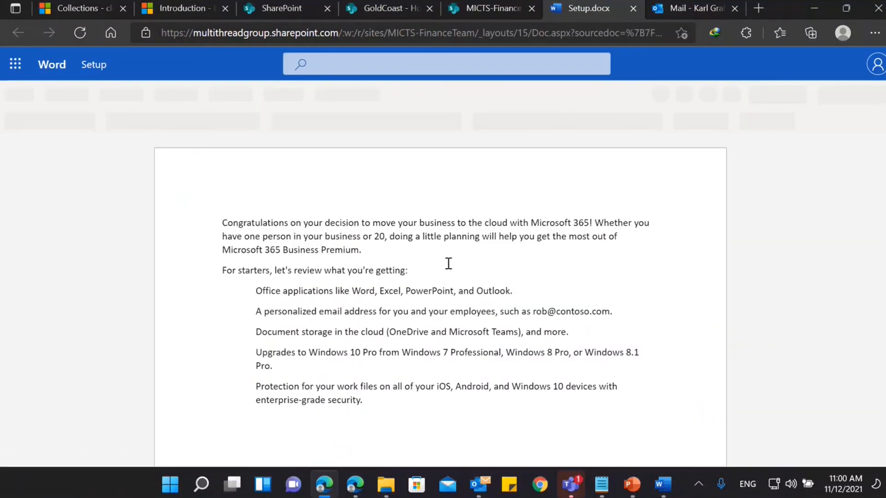
Switch to the news post note in Notepad and find its Collaboration paragraph.
click(661, 484)
click(601, 484)
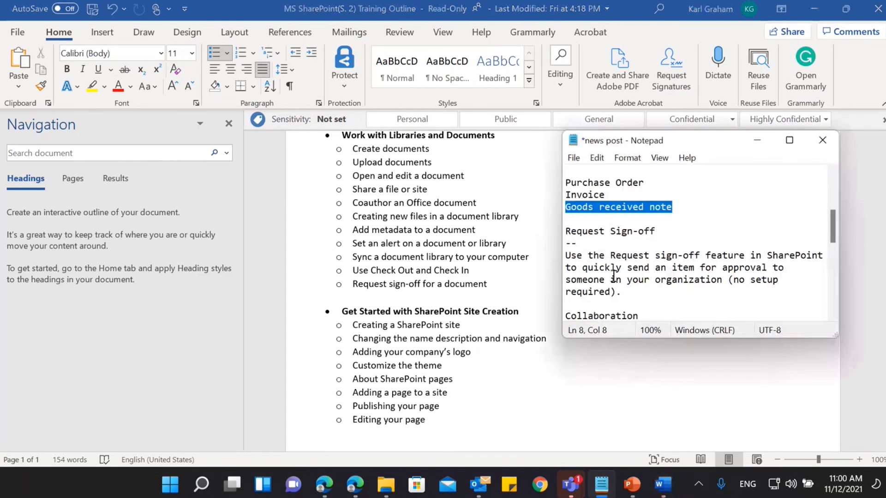
scroll(615, 276, down, 4)
click(709, 234)
click(521, 176)
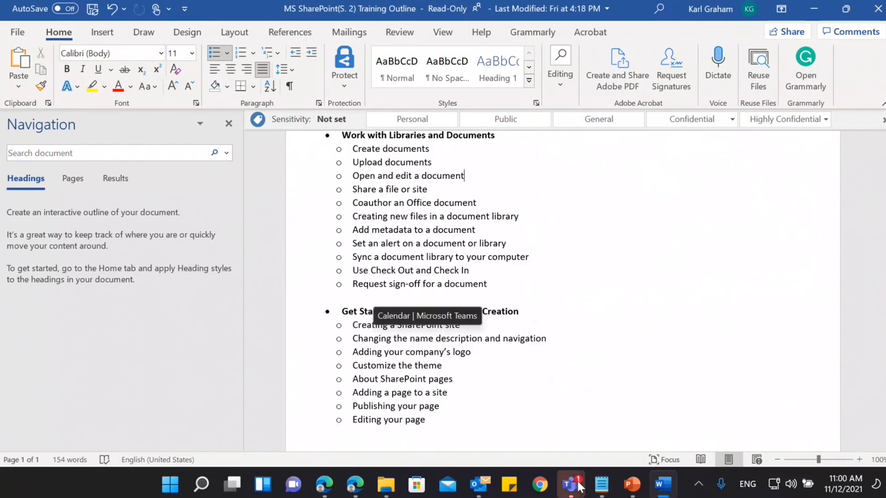
Try to select the Collaboration paragraph in the Notepad note, and minimize the training outline to return to Setup.docx.
click(599, 488)
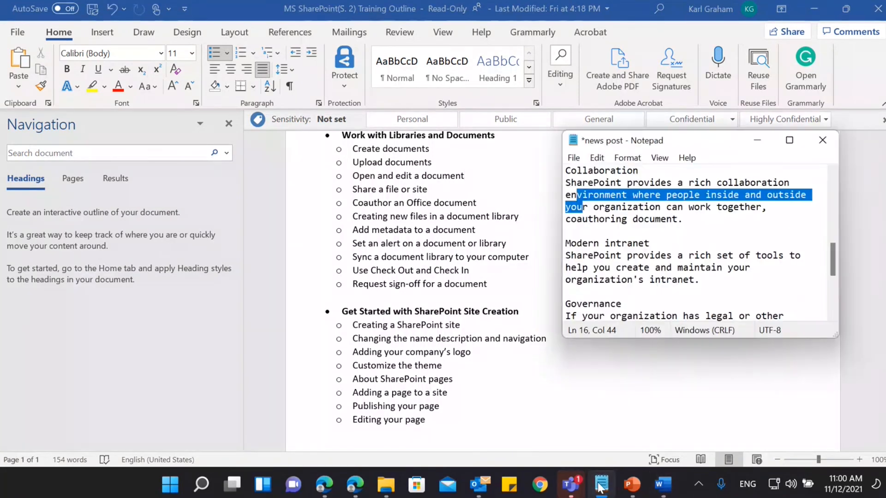
click(693, 219)
drag(692, 218, 564, 169)
click(564, 169)
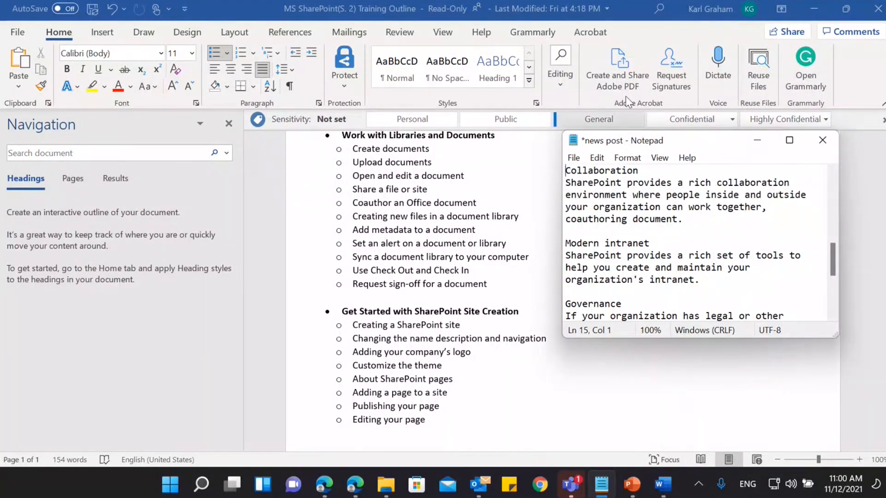
click(807, 7)
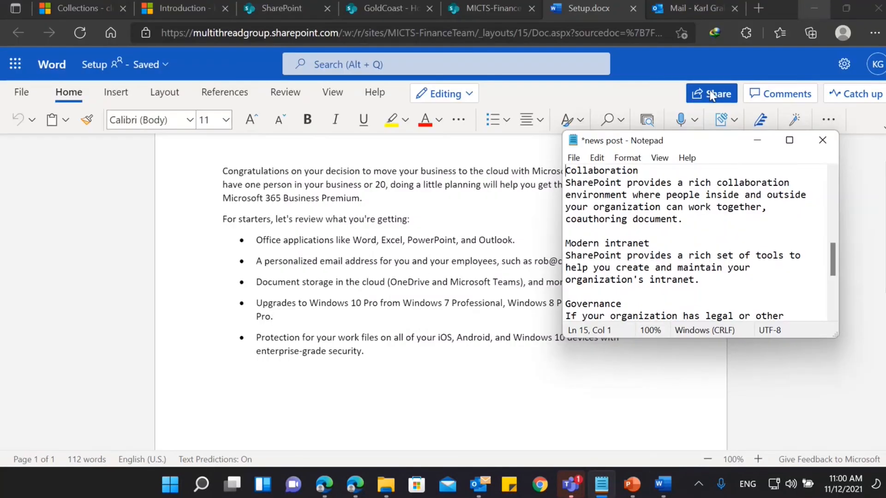
Start a new line below the last bullet in Setup.docx and try to paste text only there.
click(400, 375)
key(Return)
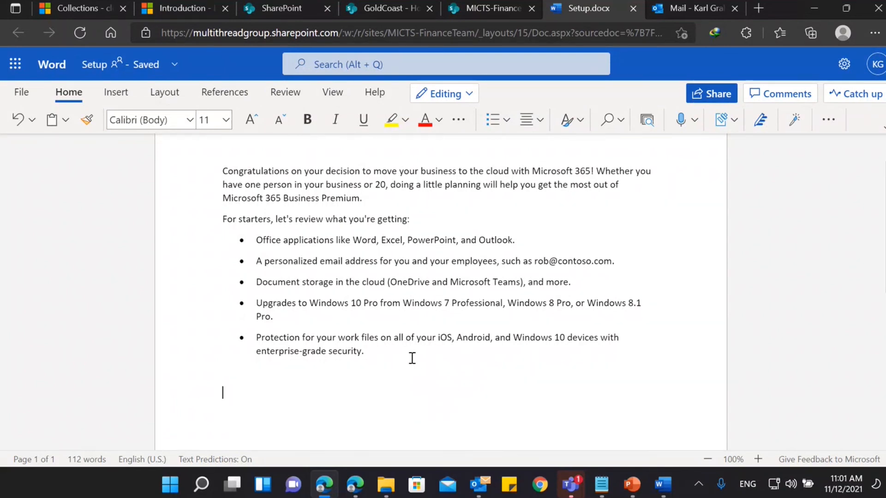
right_click(295, 407)
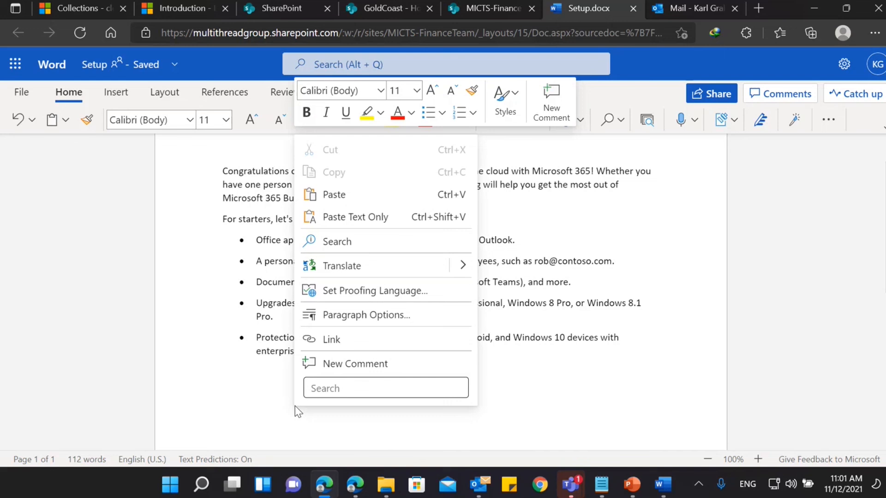
click(252, 408)
right_click(252, 407)
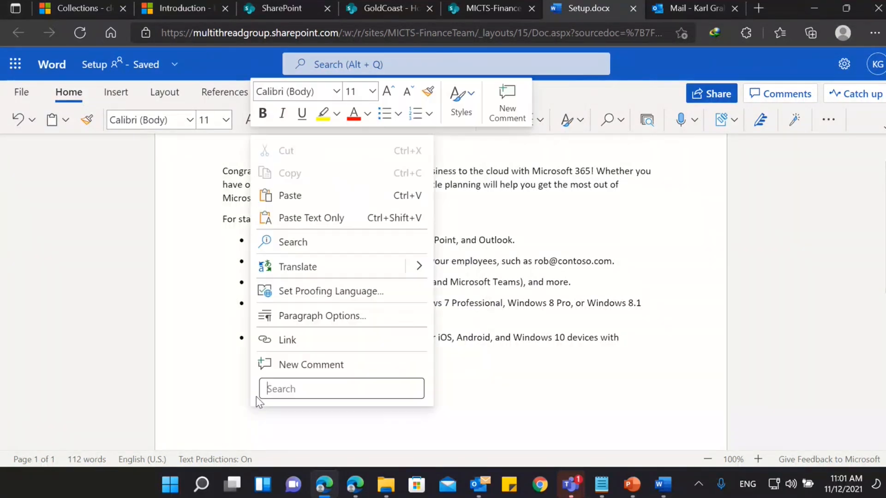
click(288, 218)
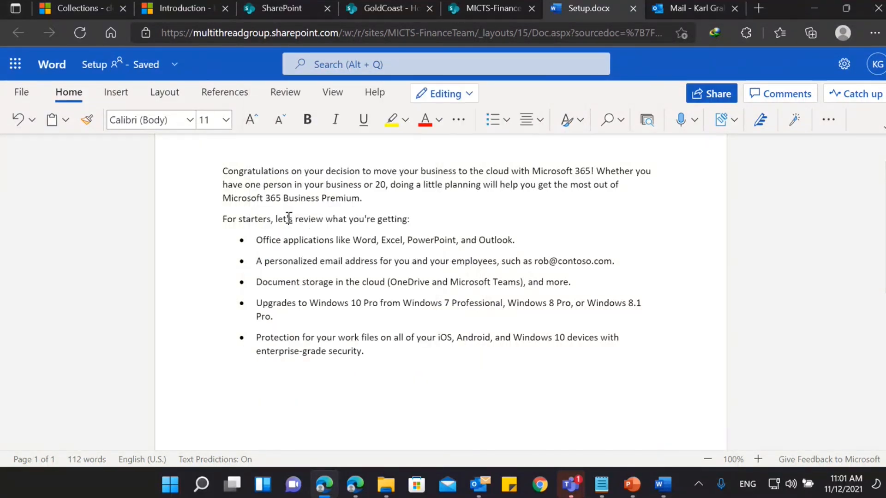
scroll(420, 319, down, 3)
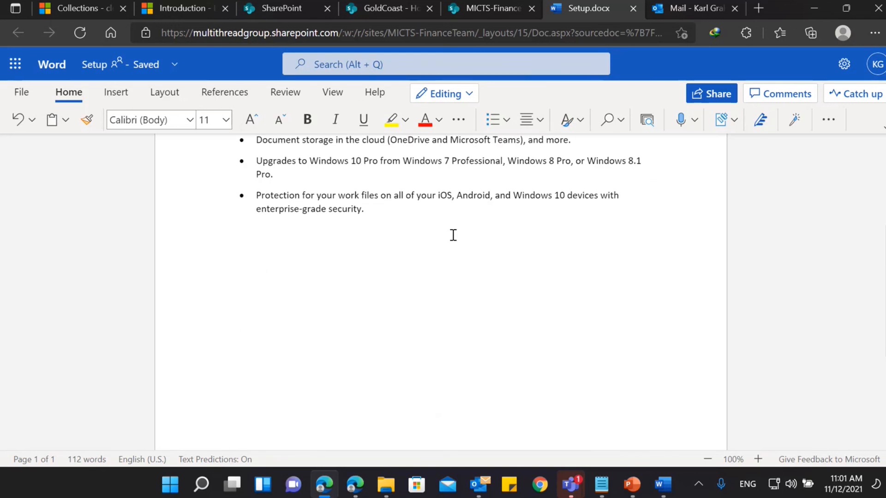
Copy the Collaboration heading and paragraph from the Notepad note to the end of Setup.docx, and close the document.
click(601, 484)
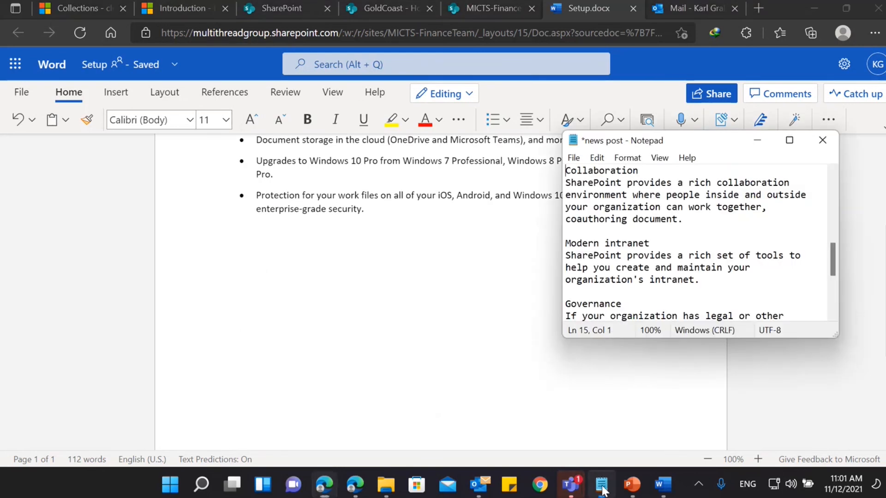
double_click(693, 221)
drag(629, 227, 574, 173)
key(ctrl+c)
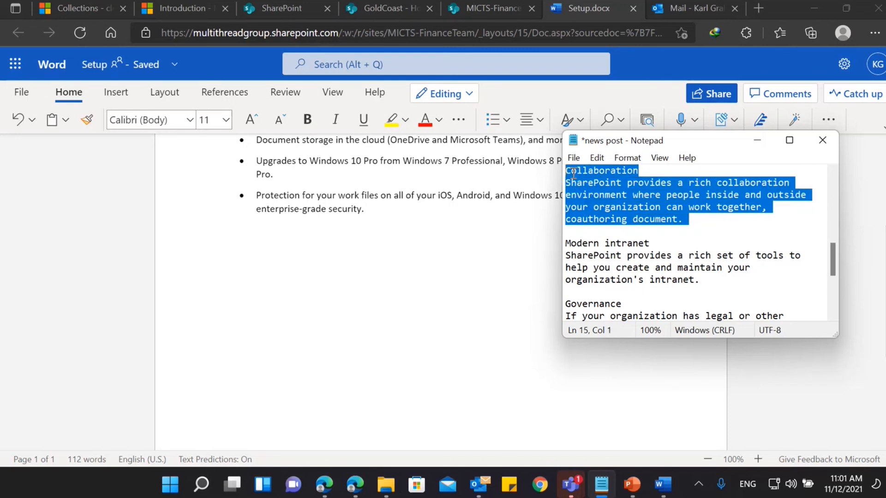
click(301, 292)
key(ctrl+v)
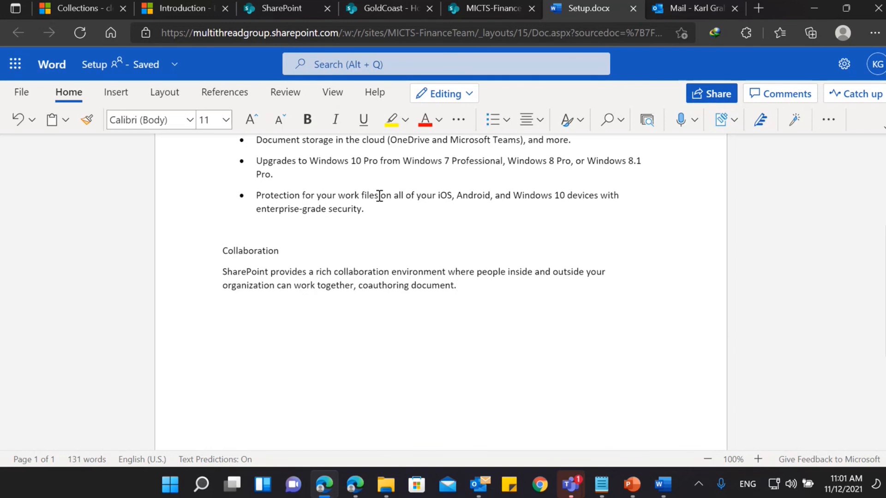
click(631, 9)
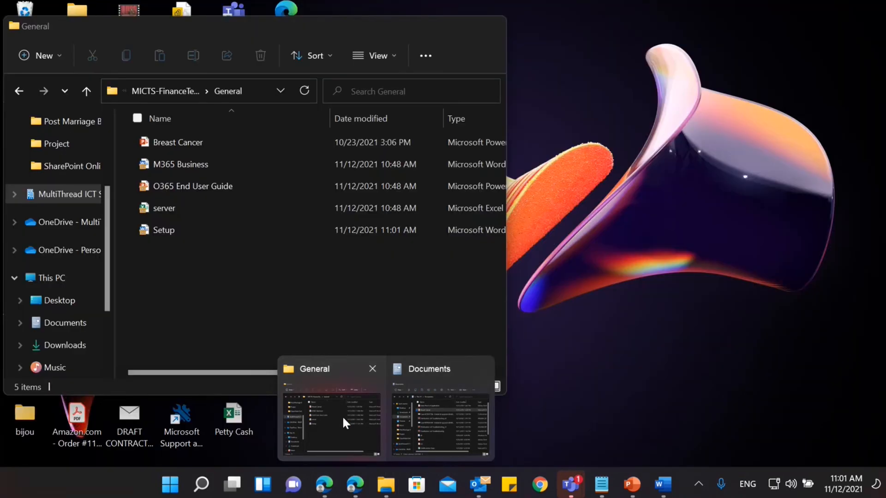
Refresh the synced General folder in File Explorer and open its Setup document to check for the Collaboration paragraph.
click(342, 415)
click(305, 90)
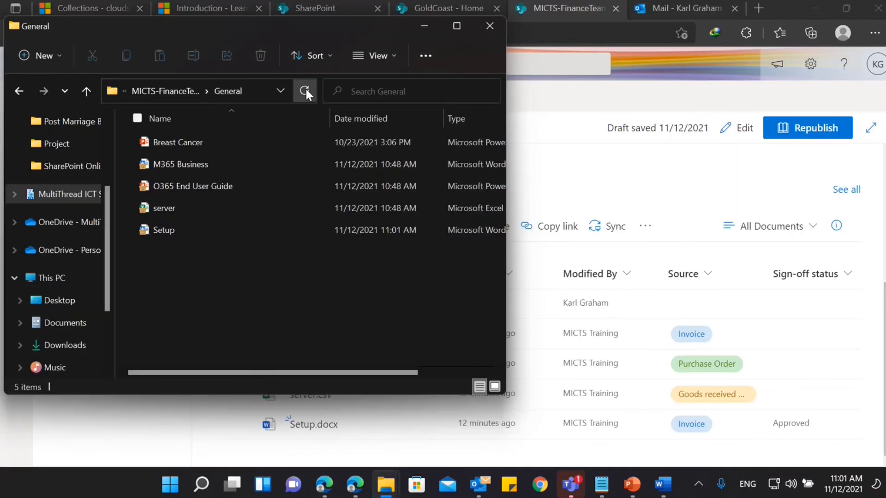
double_click(255, 231)
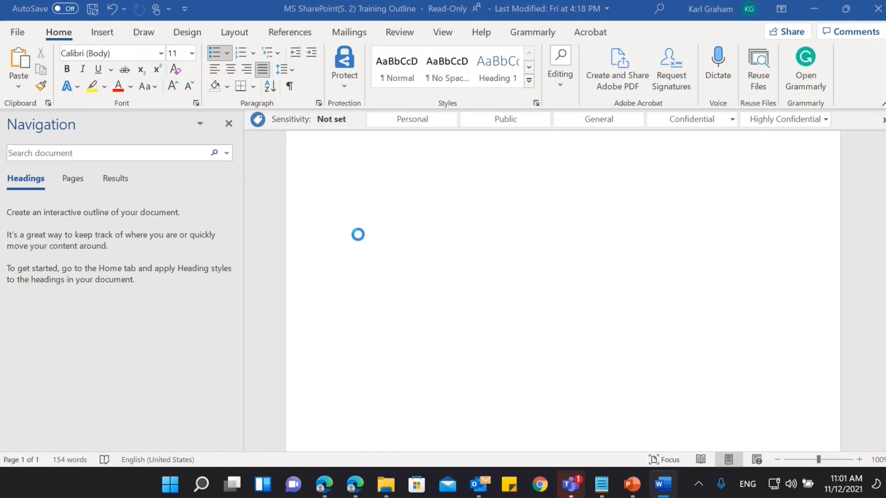
scroll(450, 238, down, 3)
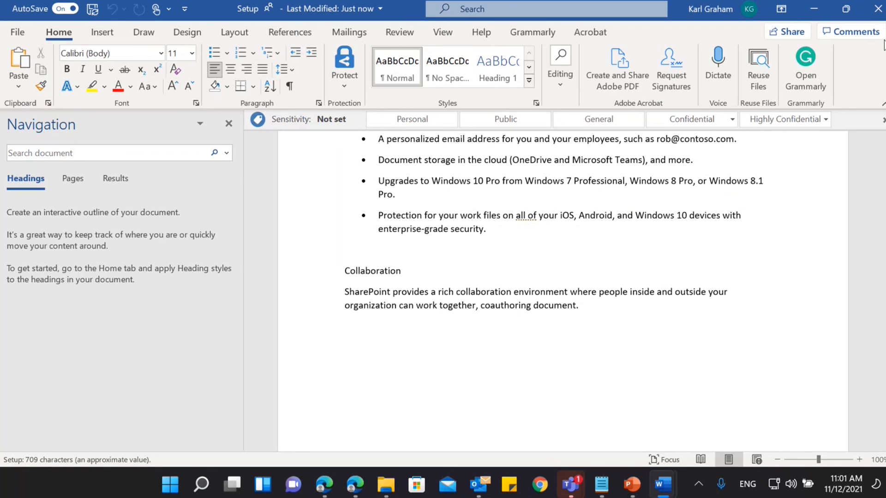
Close the Setup document and the synced General folder window, and return to the top level of the SharePoint Documents library.
click(879, 11)
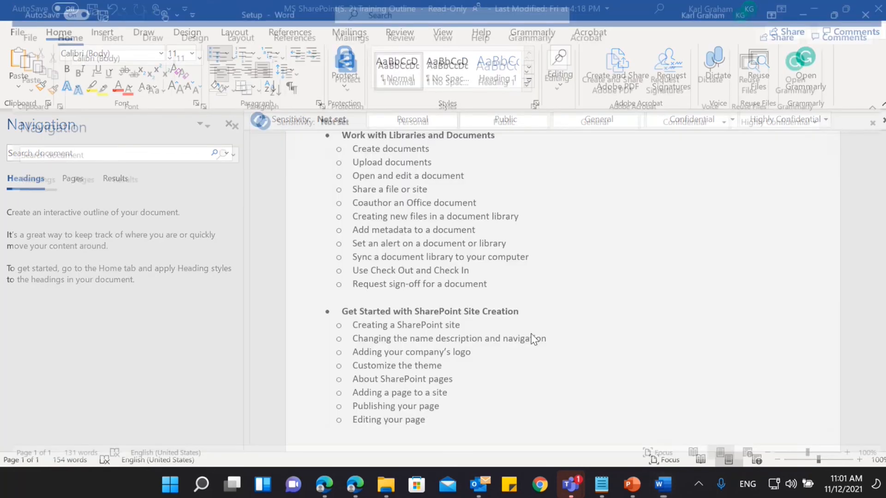
click(814, 10)
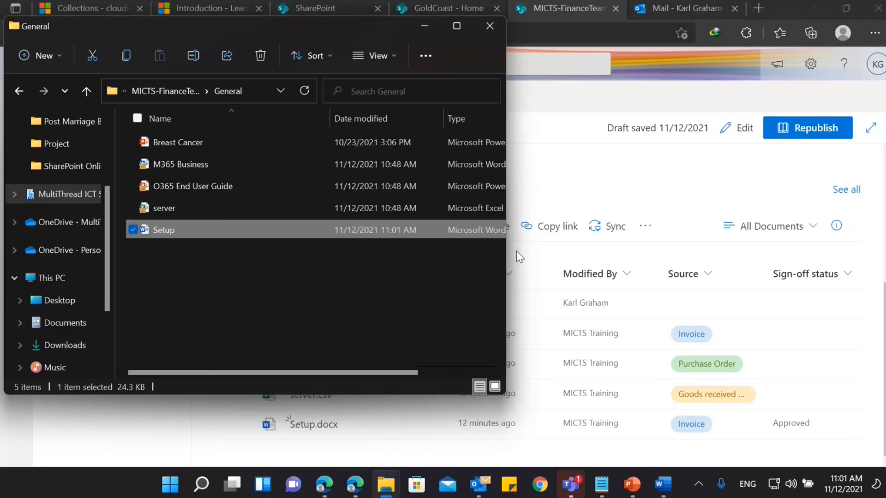
click(495, 23)
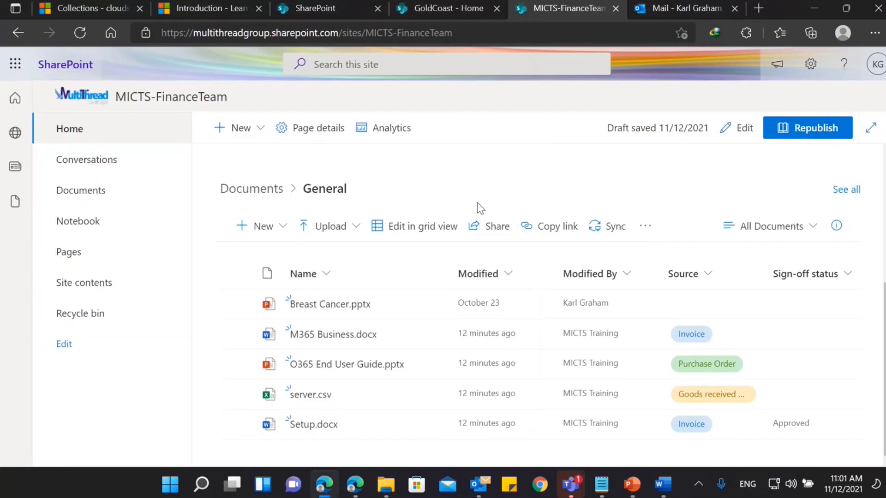
click(224, 186)
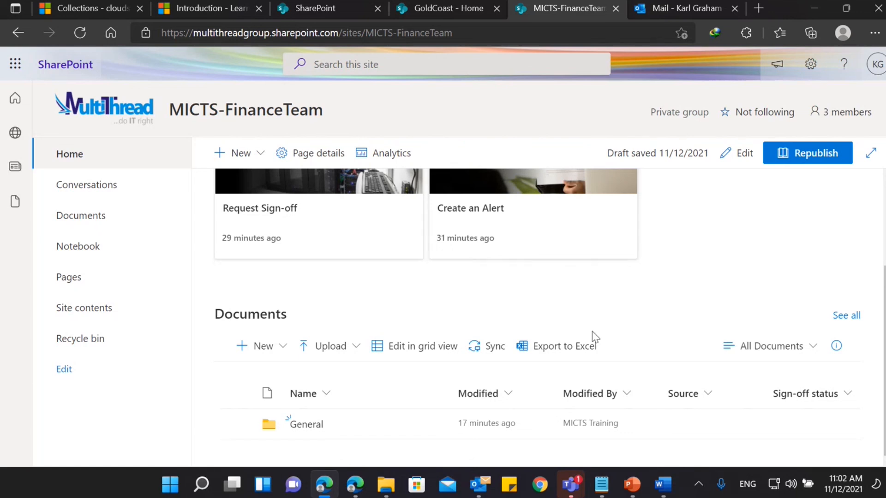
Switch to the Teams meeting to view its chat and mute the microphone, then return to the SharePoint site.
mouse_move(580, 467)
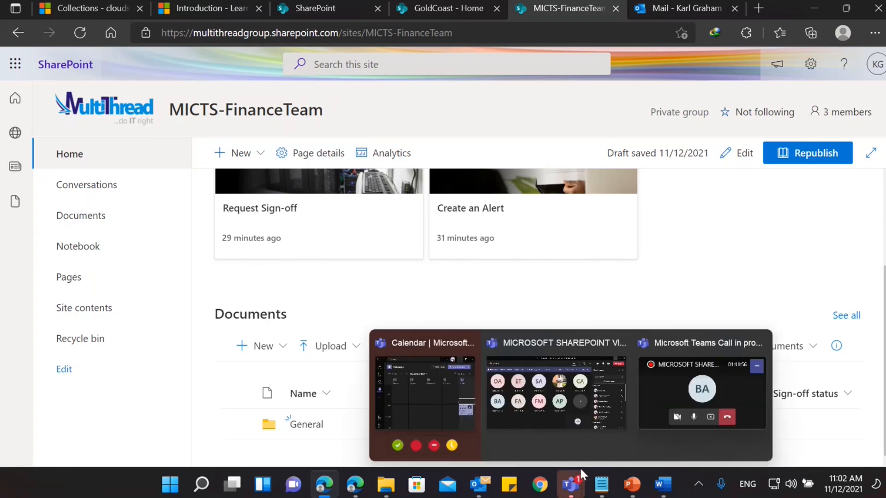
click(573, 412)
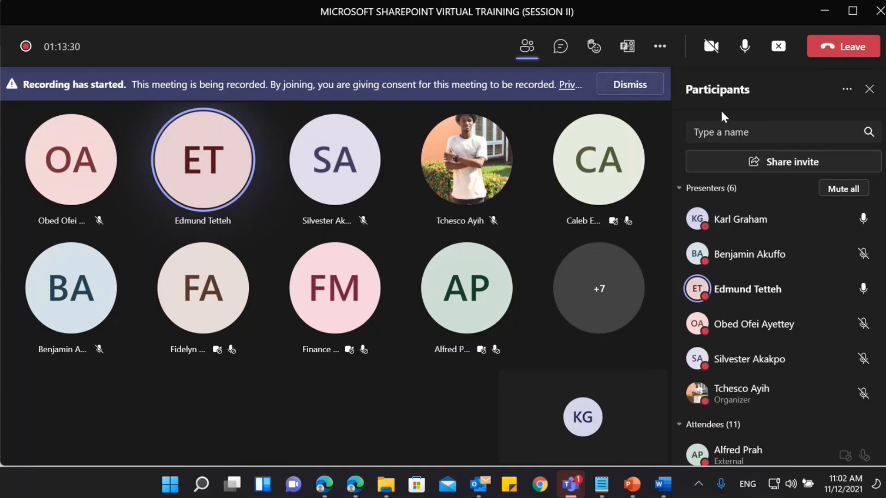
click(568, 50)
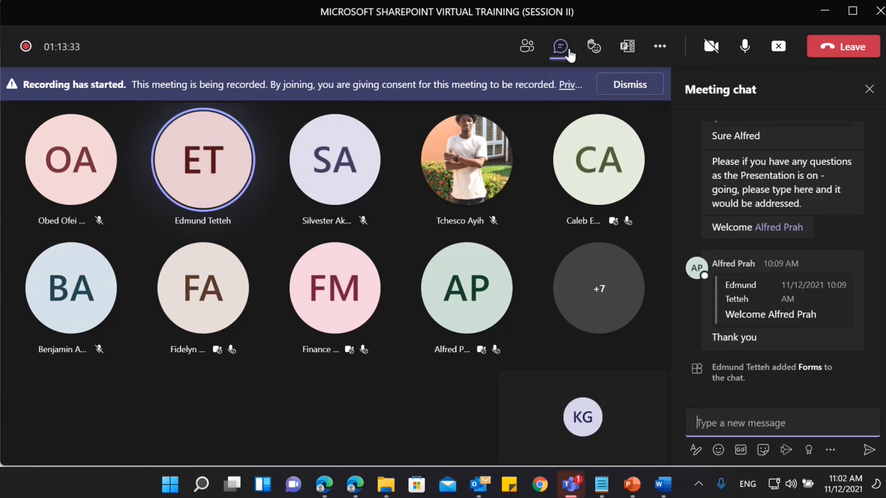
click(744, 47)
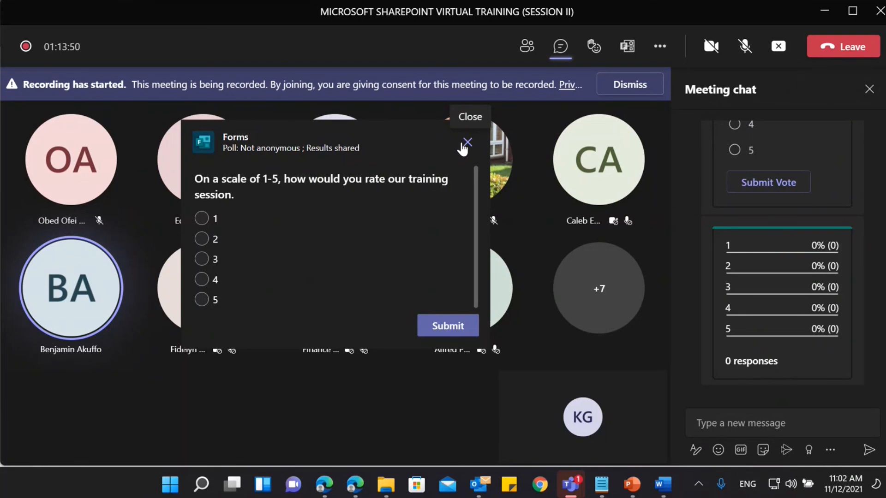
click(833, 14)
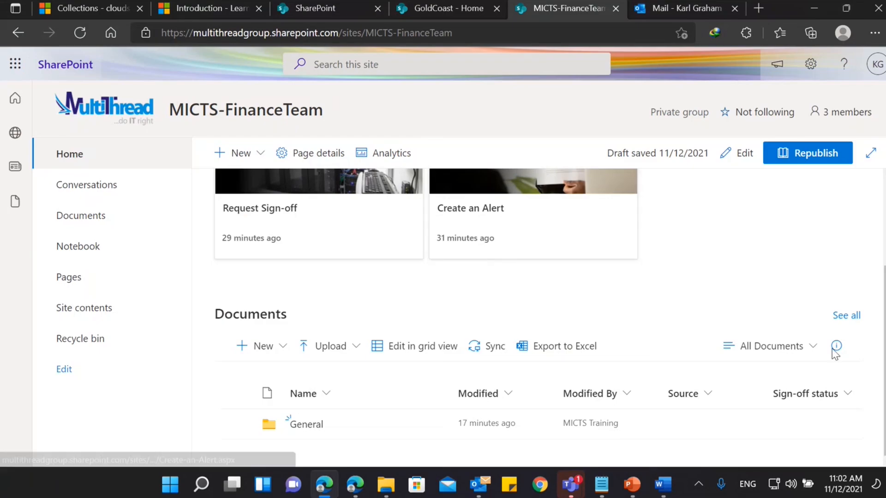